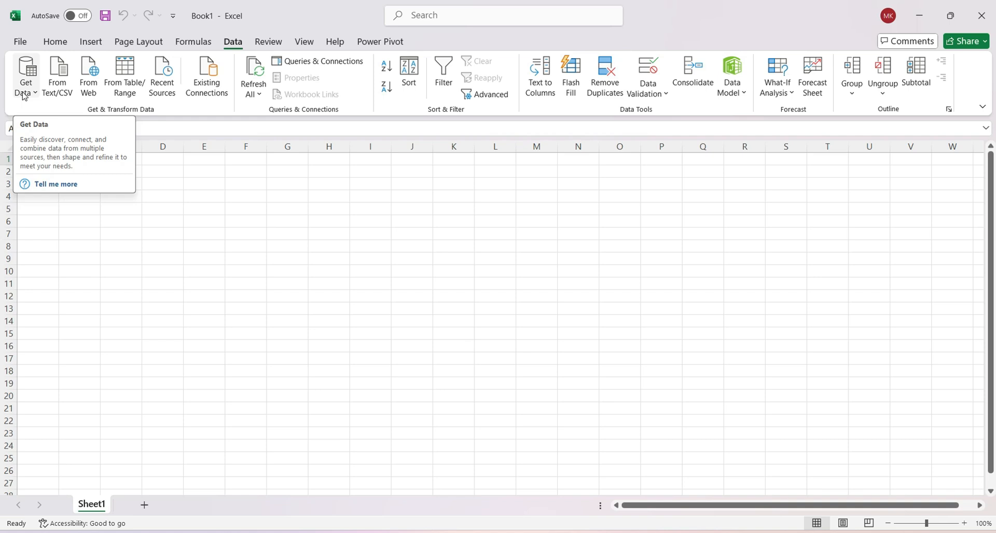
Start a data import from an Excel workbook and browse to the Desktop folder.
click(24, 96)
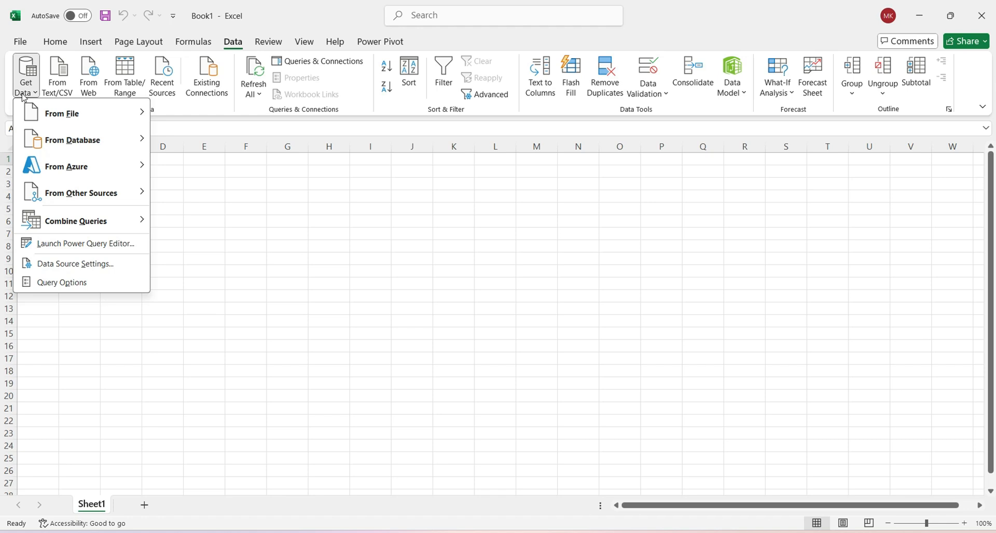
mouse_move(123, 109)
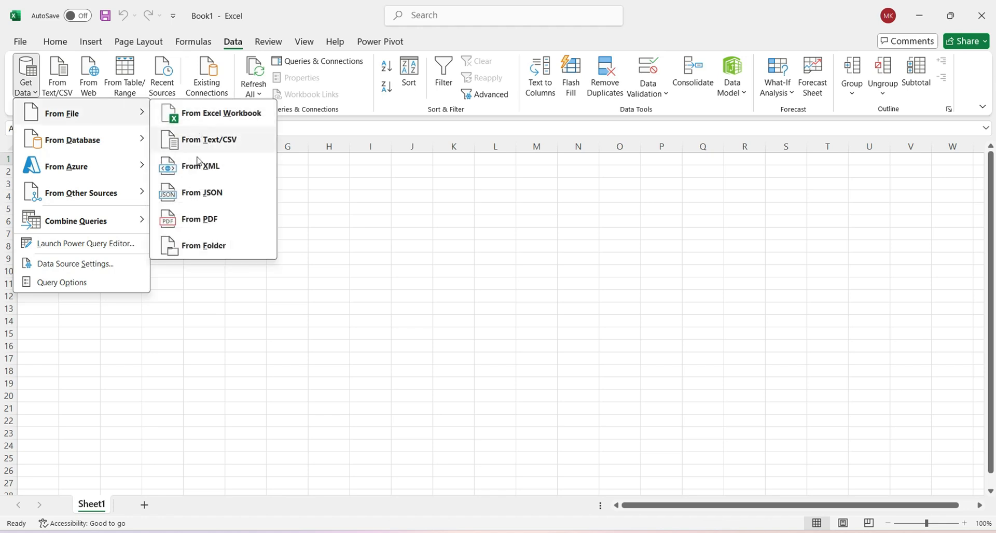
mouse_move(125, 152)
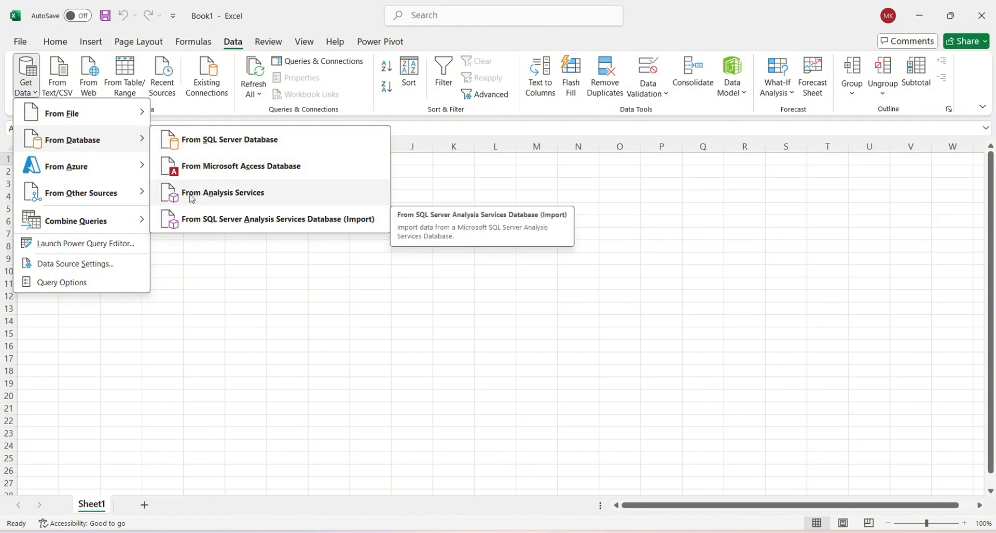
mouse_move(125, 177)
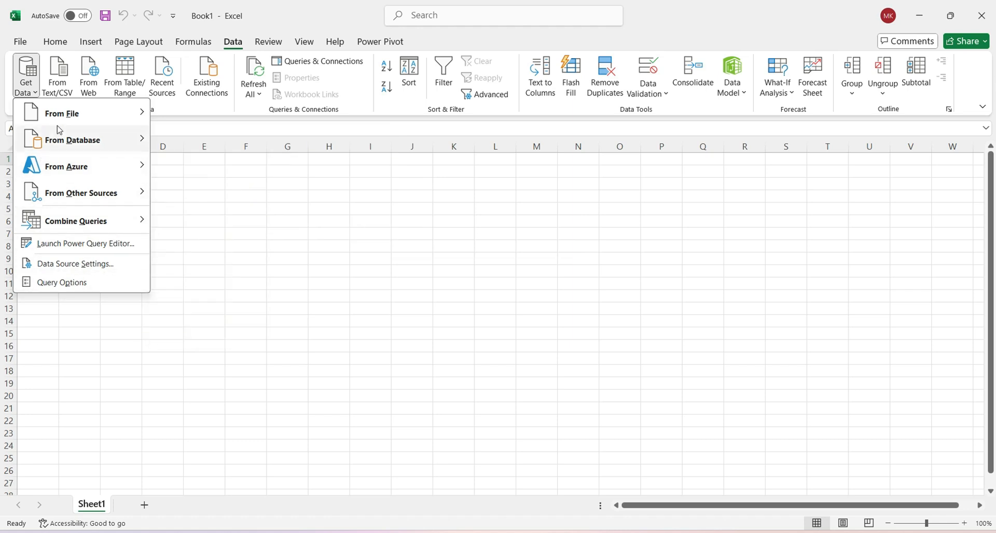
mouse_move(62, 129)
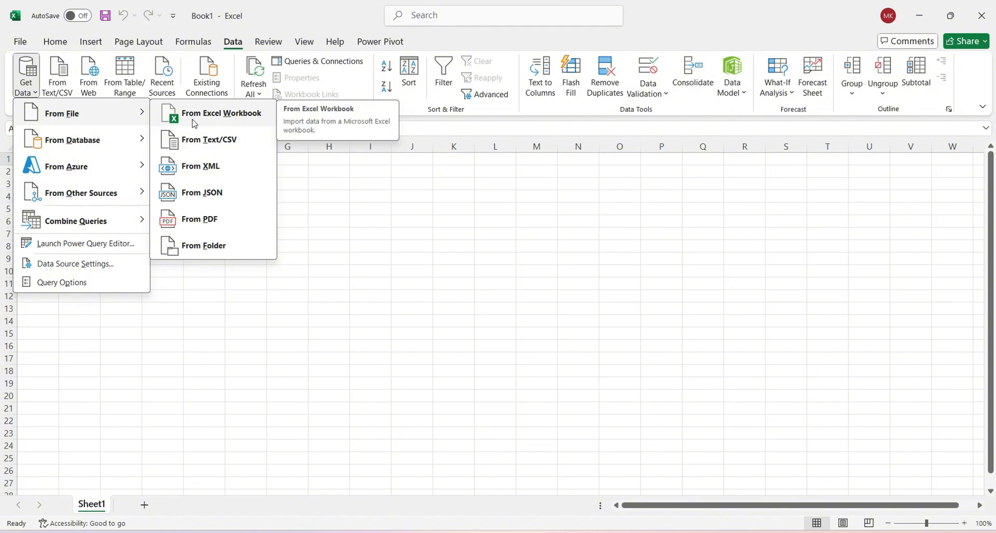
click(194, 123)
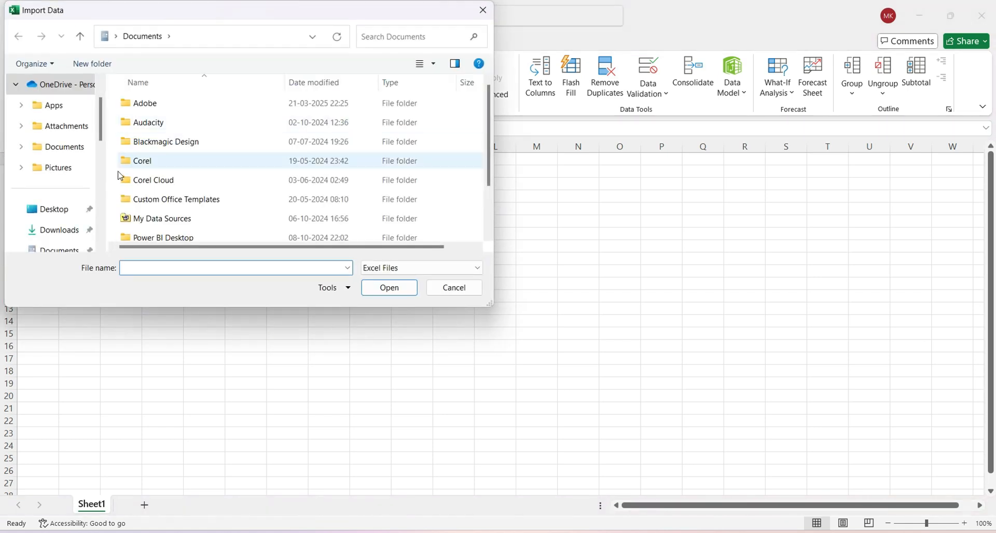
scroll(33, 209, down, 8)
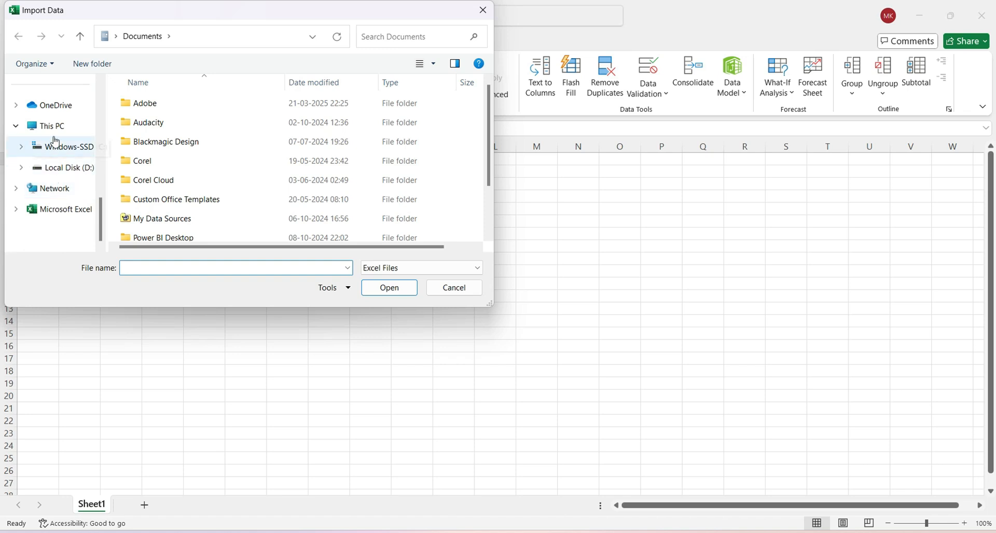
scroll(67, 191, up, 5)
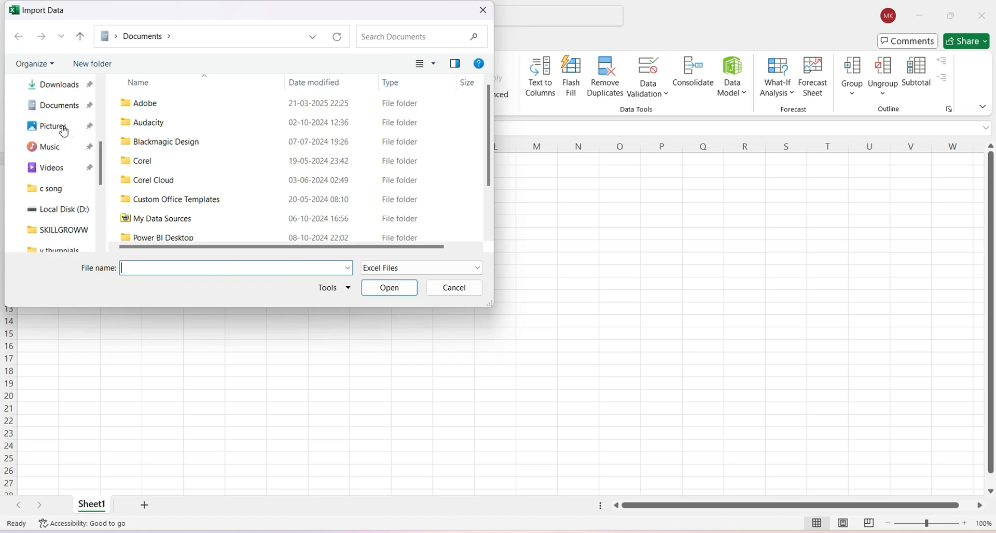
scroll(64, 112, up, 1)
click(63, 127)
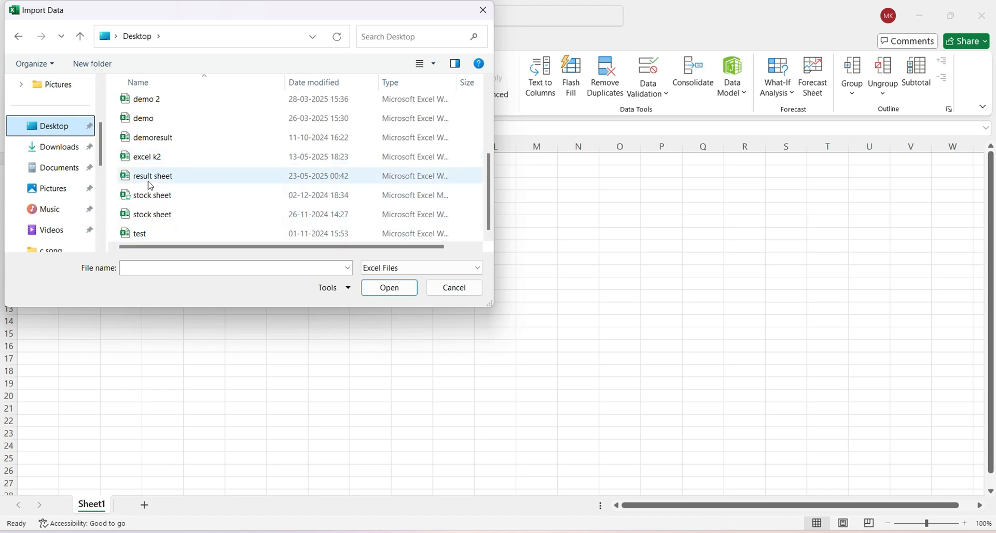
Search the Desktop folder for "resu" and import the "result sheet" workbook.
scroll(155, 145, up, 2)
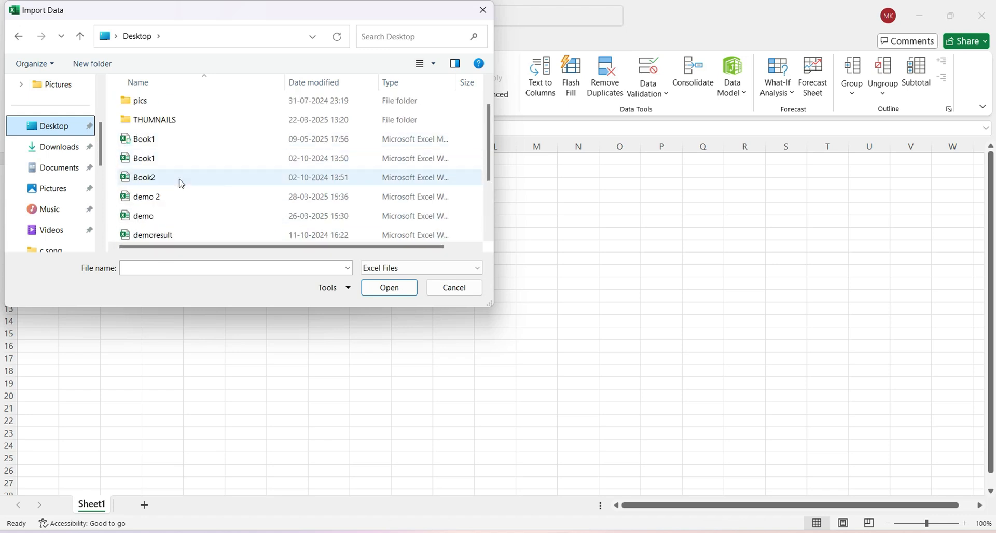
scroll(181, 184, up, 1)
scroll(179, 182, down, 3)
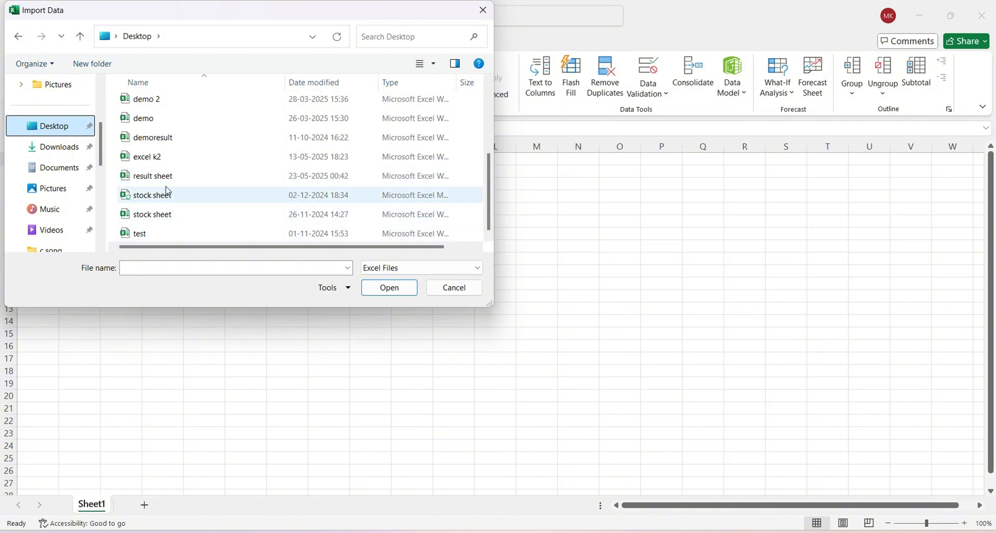
scroll(166, 120, up, 2)
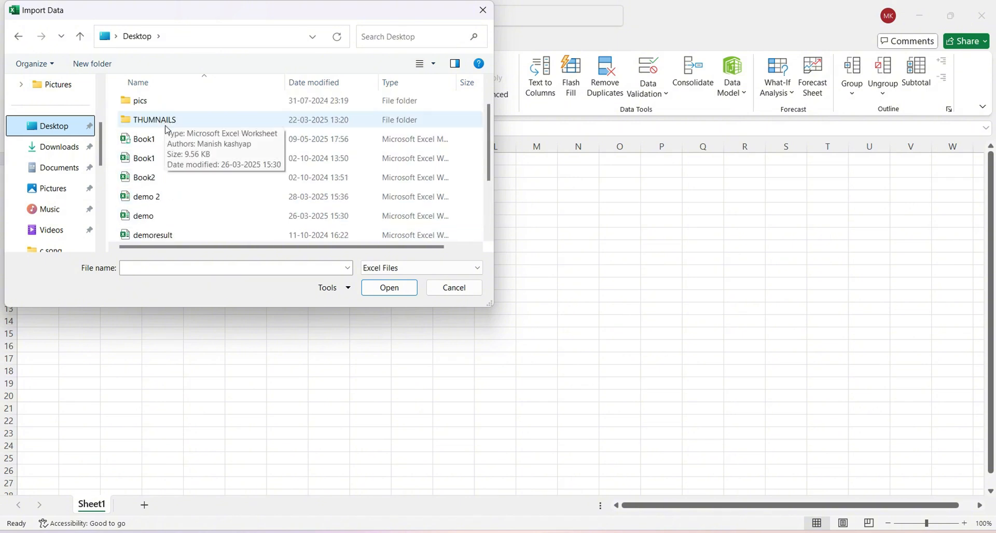
click(394, 37)
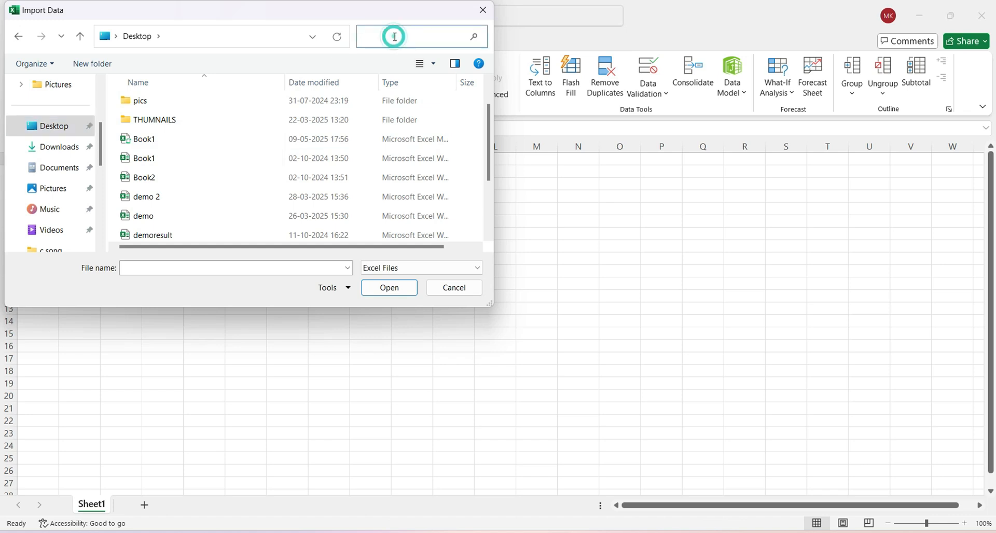
text(resu)
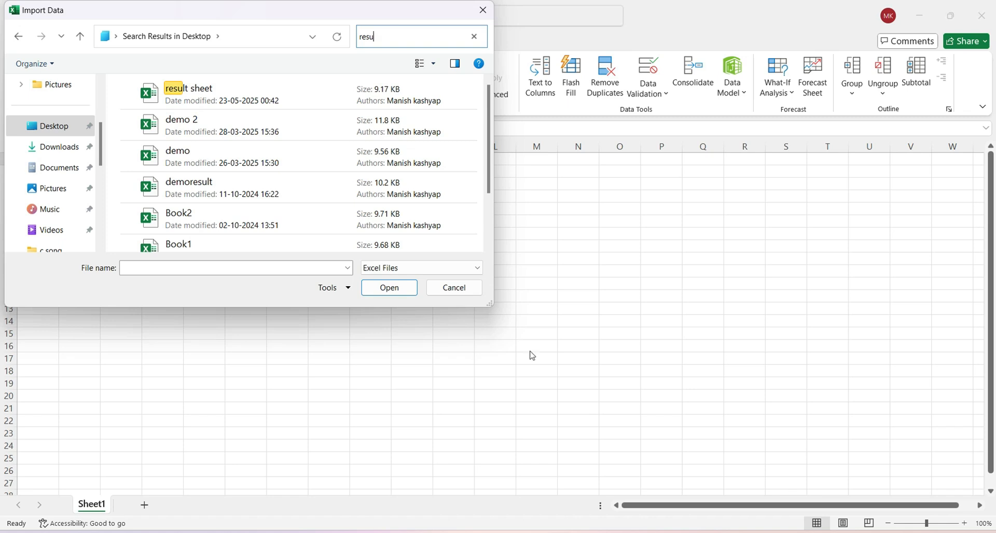
click(192, 93)
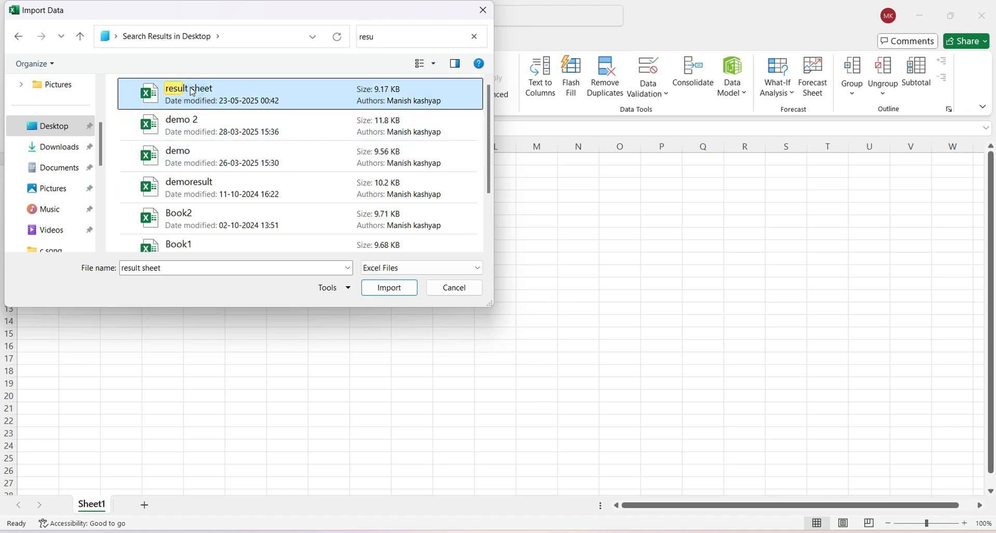
double_click(192, 92)
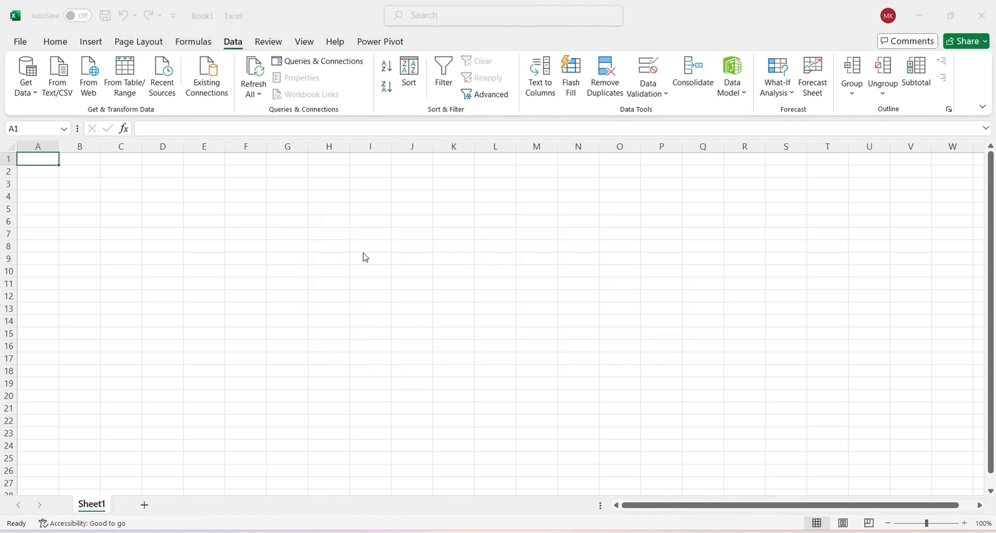
Load Sheet1 of result sheet.xlsx into the workbook, dismiss the web data tip and close the queries pane.
click(287, 164)
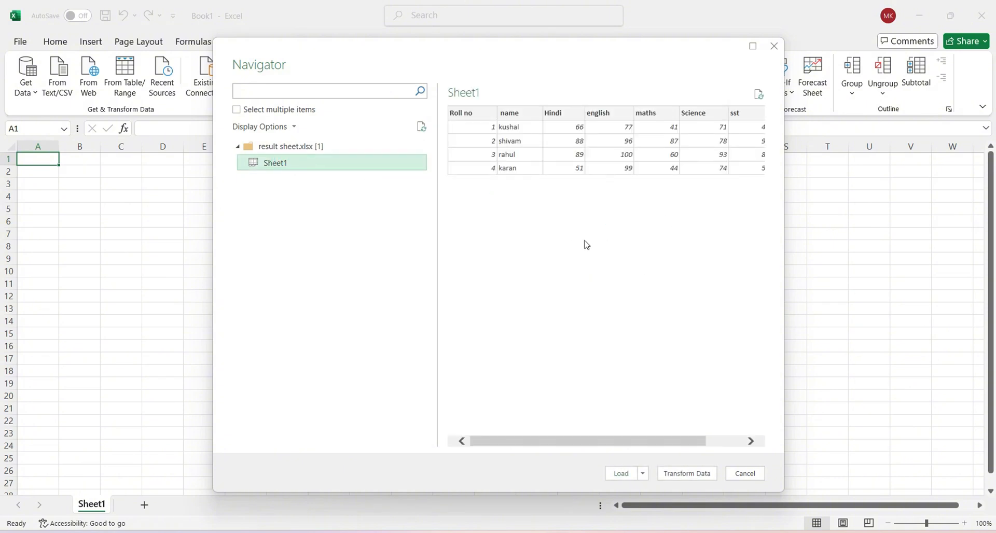
click(620, 474)
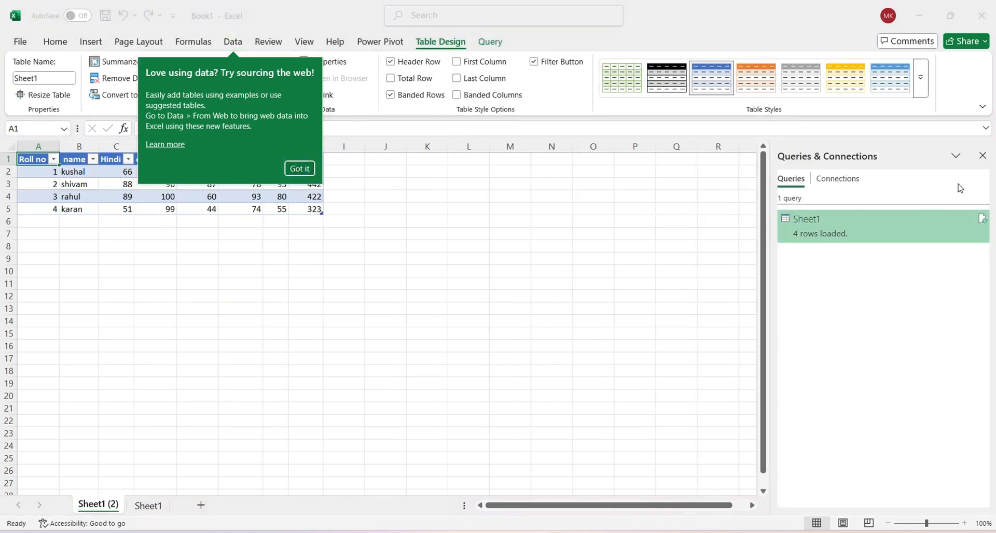
click(290, 172)
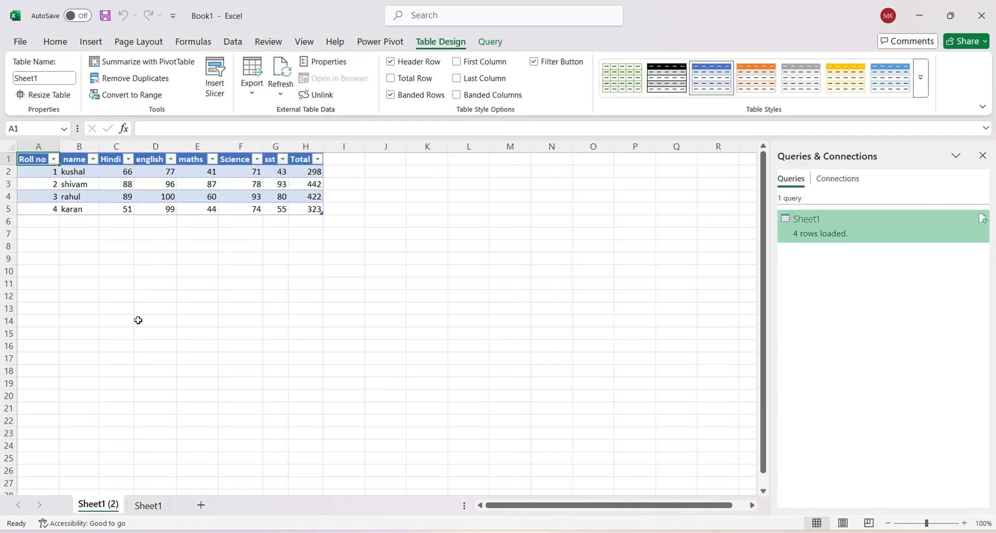
click(130, 321)
click(982, 157)
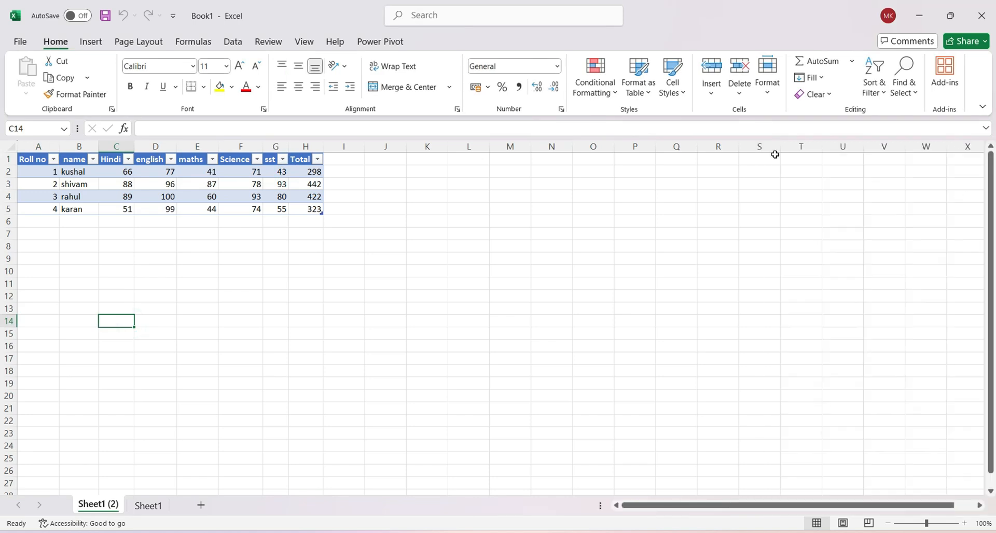
click(235, 43)
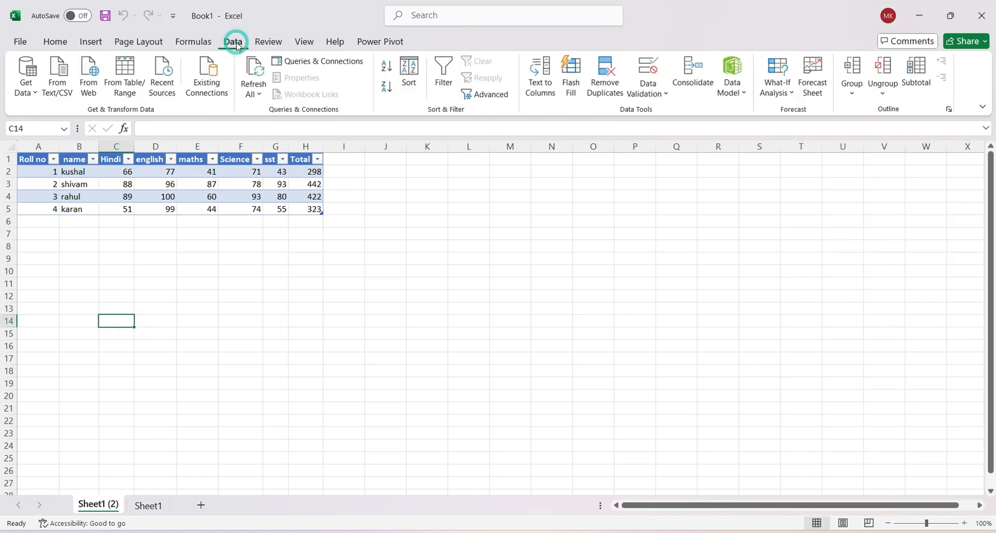
click(86, 294)
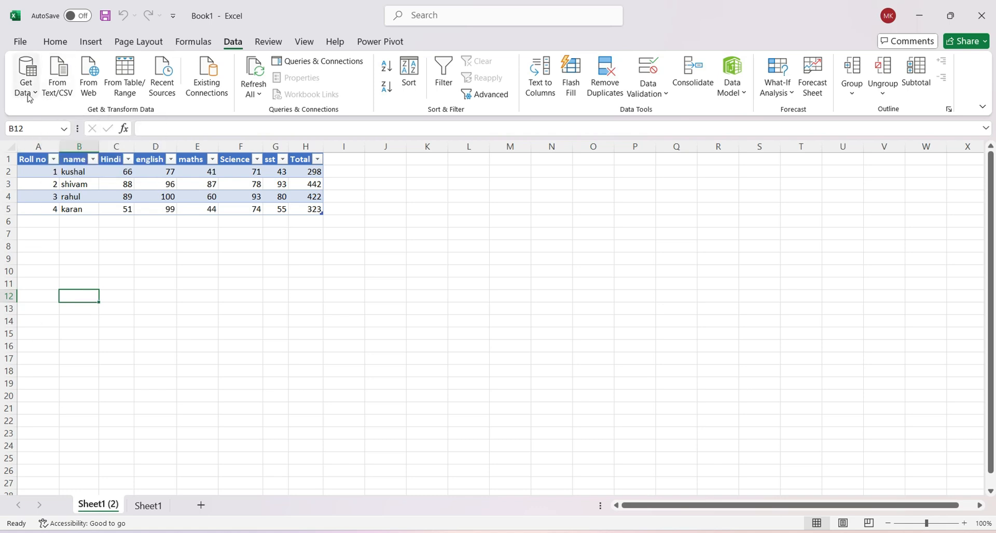
click(48, 98)
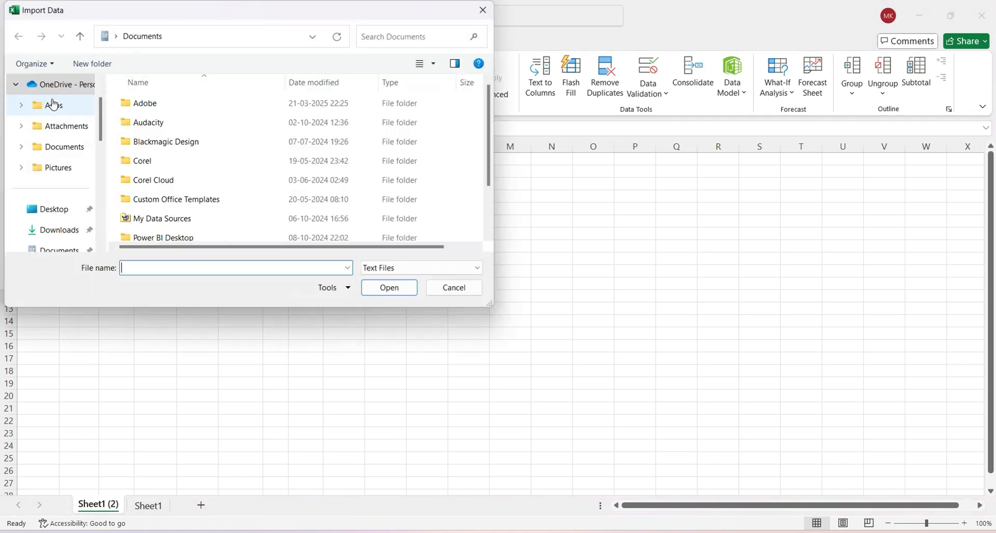
click(483, 10)
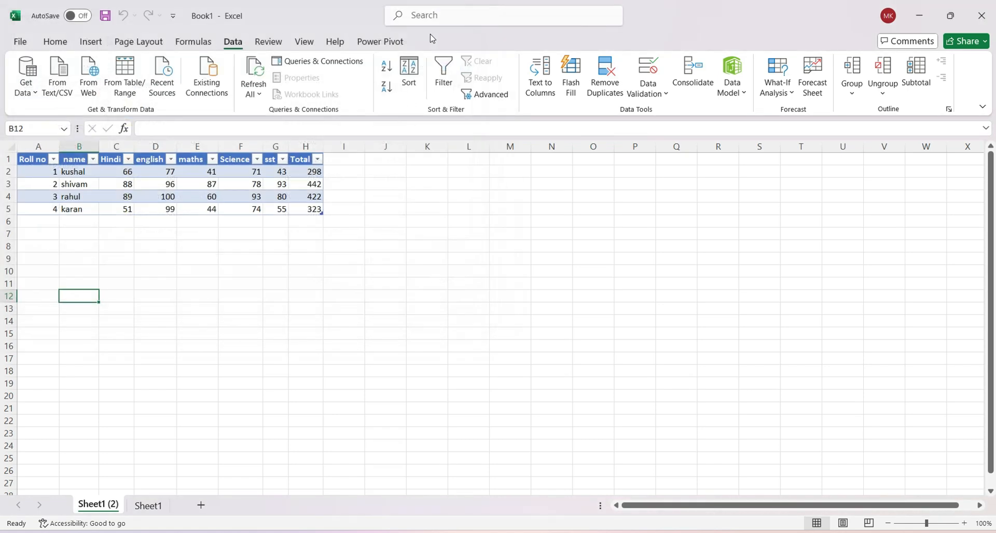
click(93, 89)
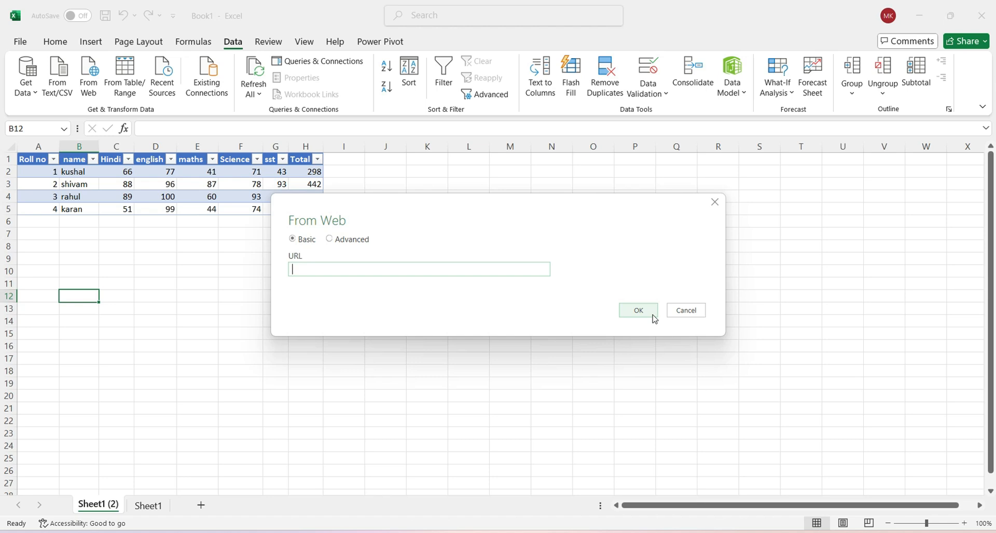
click(675, 318)
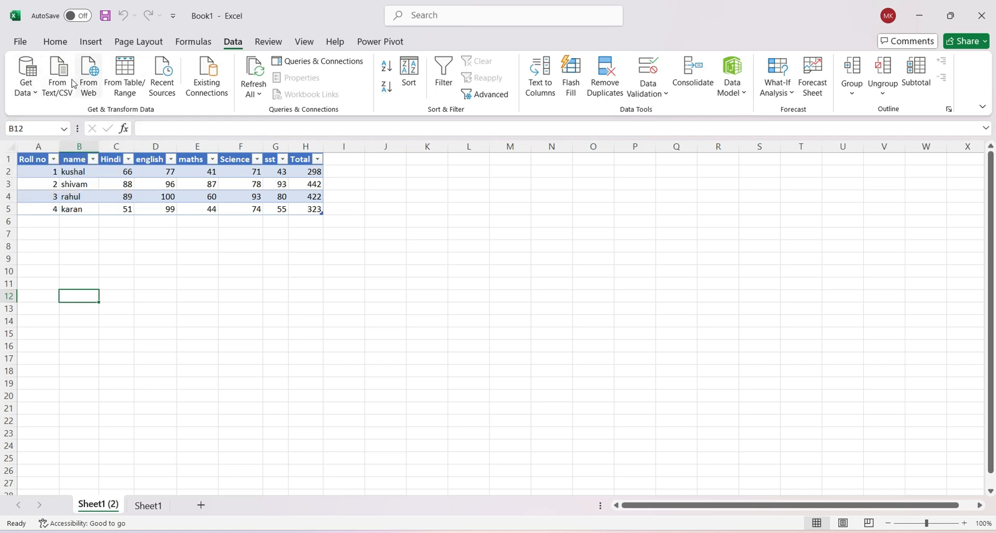
click(25, 87)
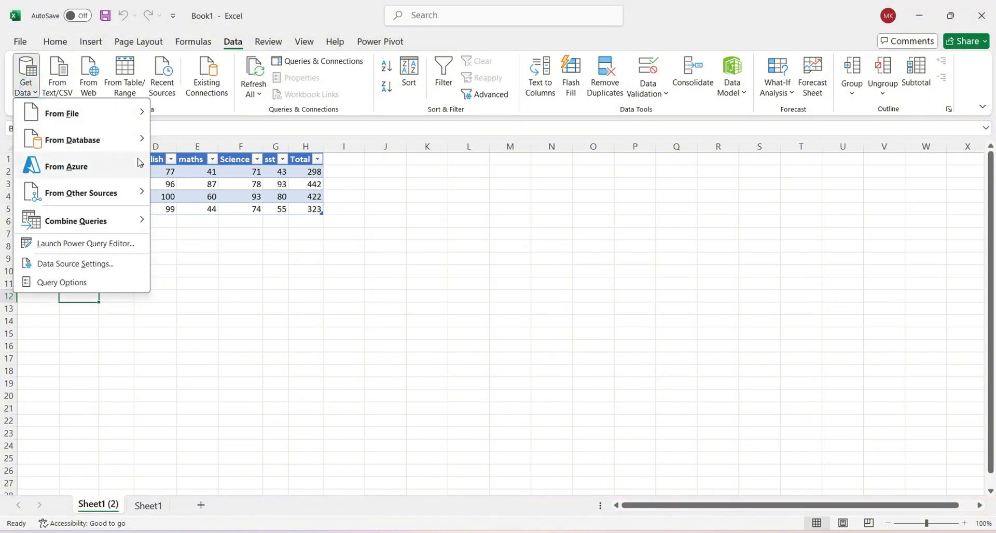
click(232, 285)
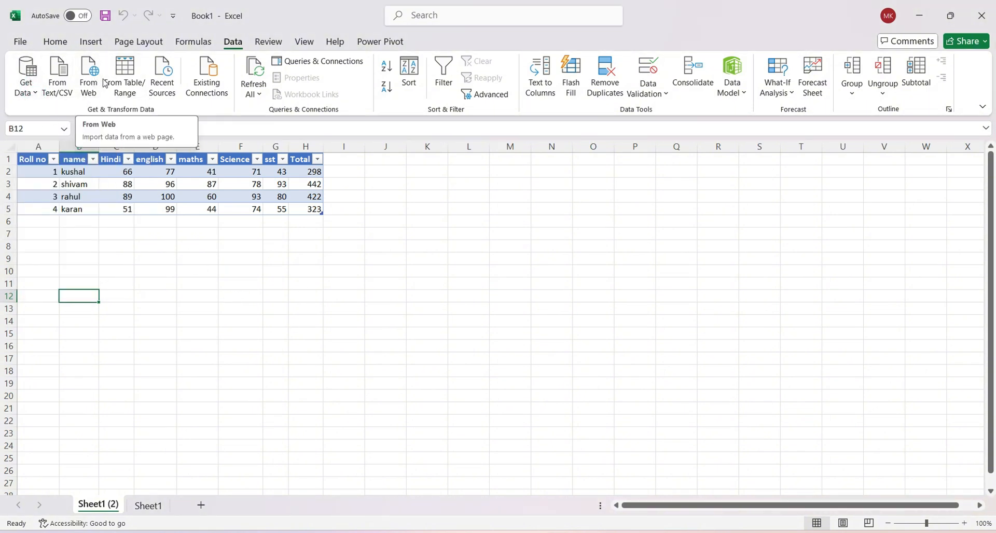
click(158, 371)
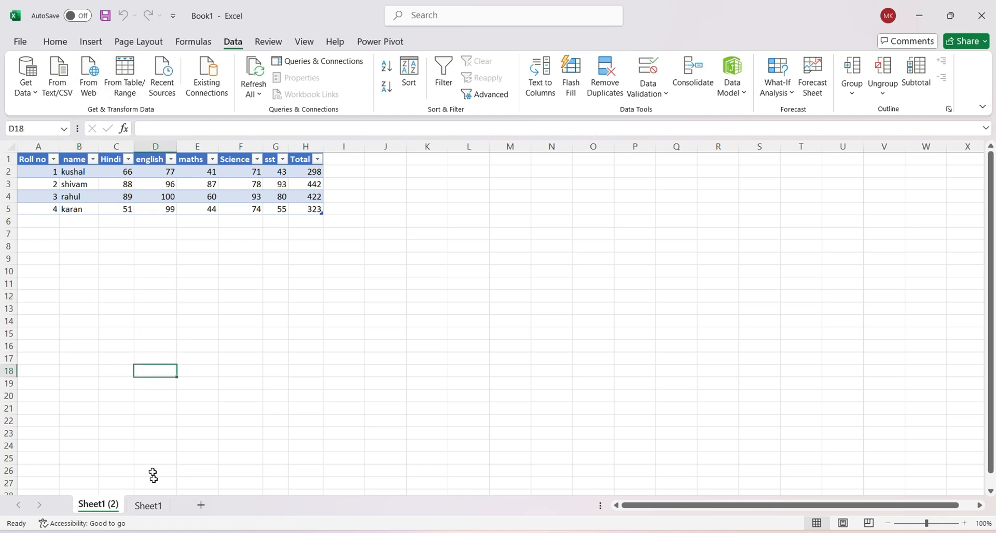
On the empty Sheet1, enter hfghfg, hgf, h, gh, gf and h down cells D3 to D8.
click(156, 513)
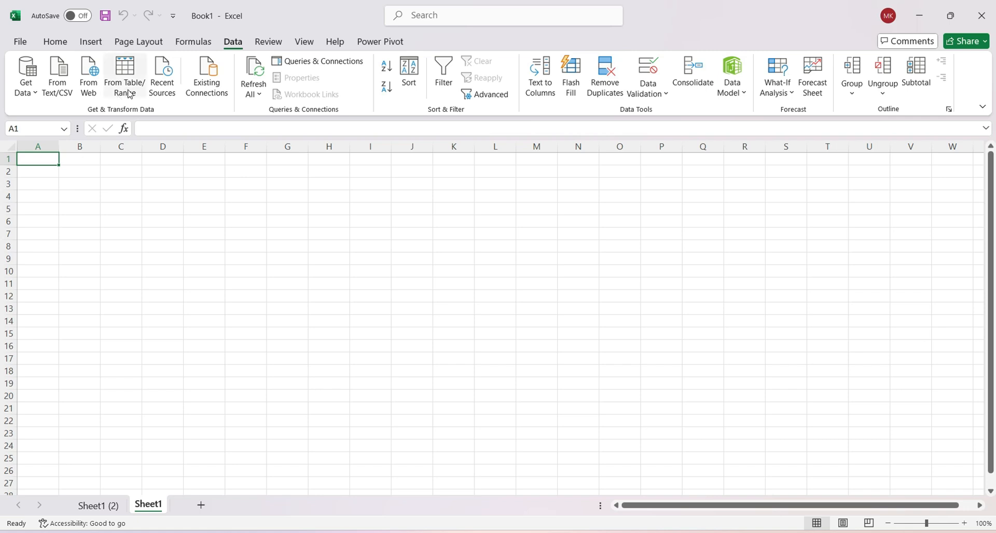
click(150, 188)
text(hfghfg )
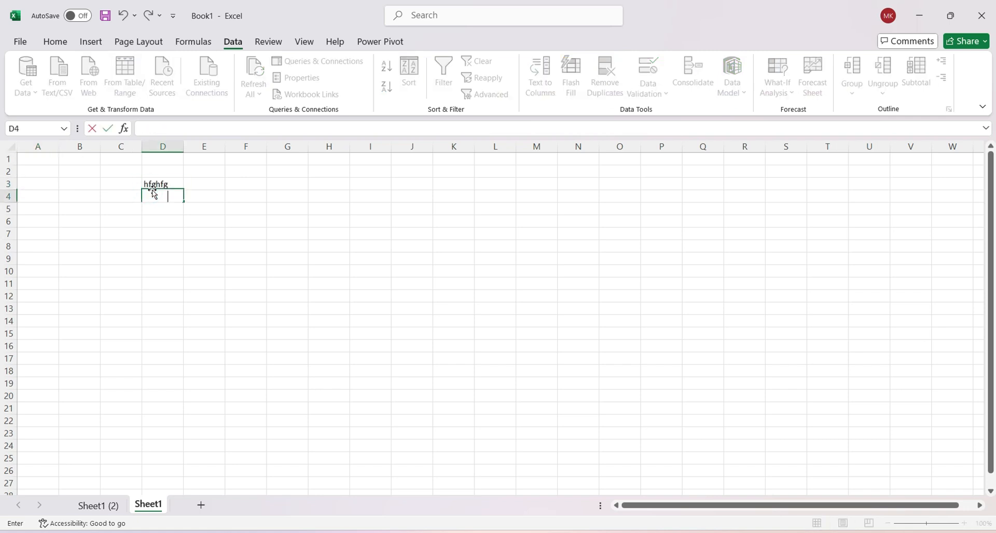
text(hgf h gh gf h)
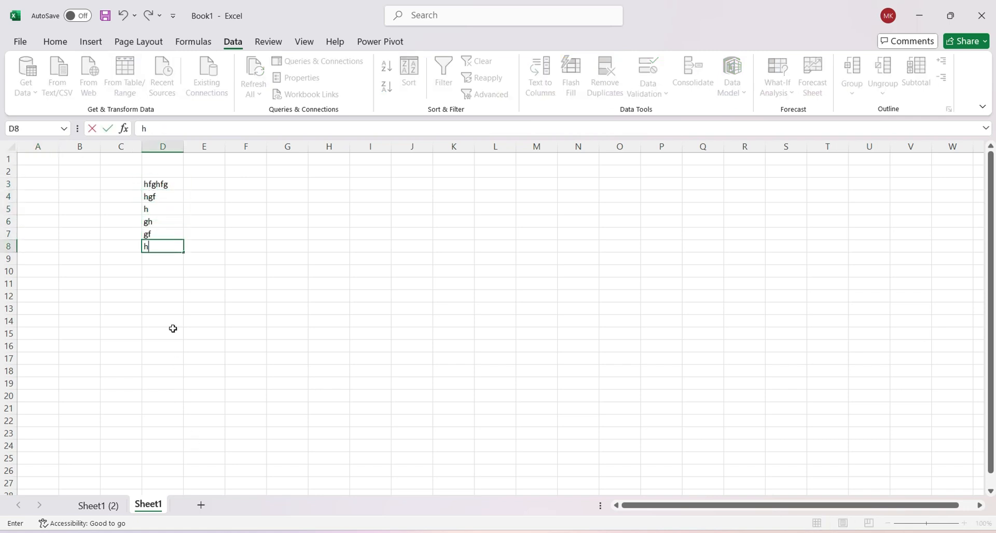
Create a query table from cells D3:D8 using the first row as headers, and look at the header's filter list.
drag(166, 184, 166, 246)
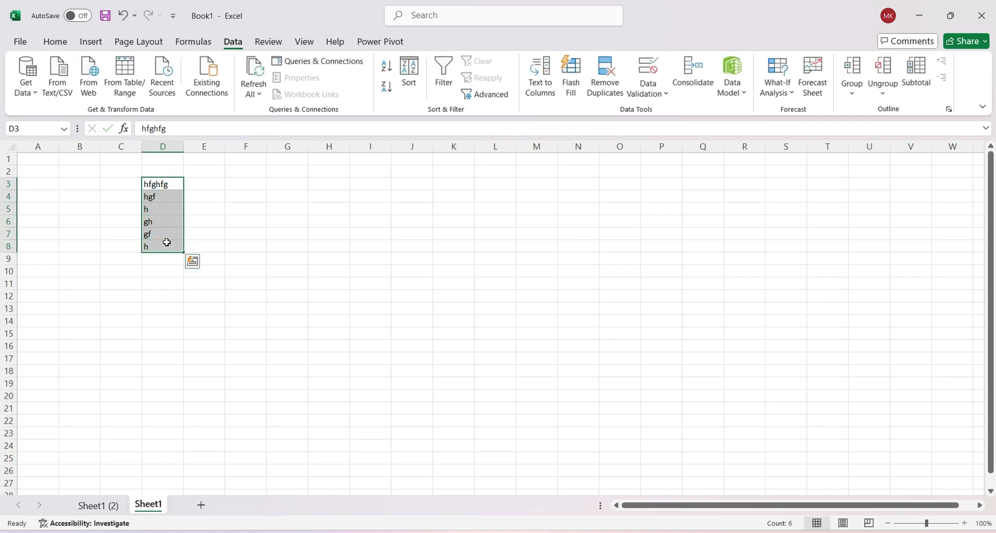
click(117, 79)
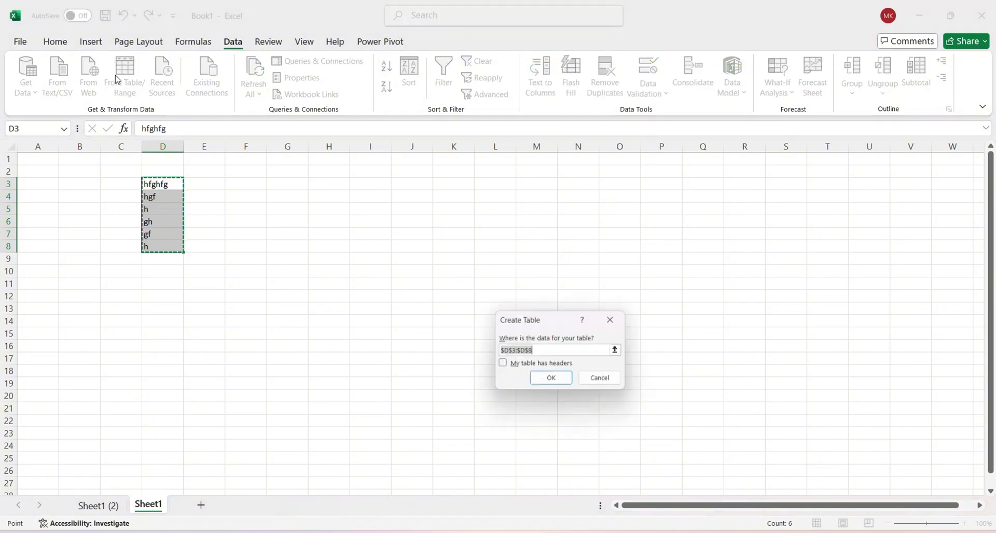
click(502, 367)
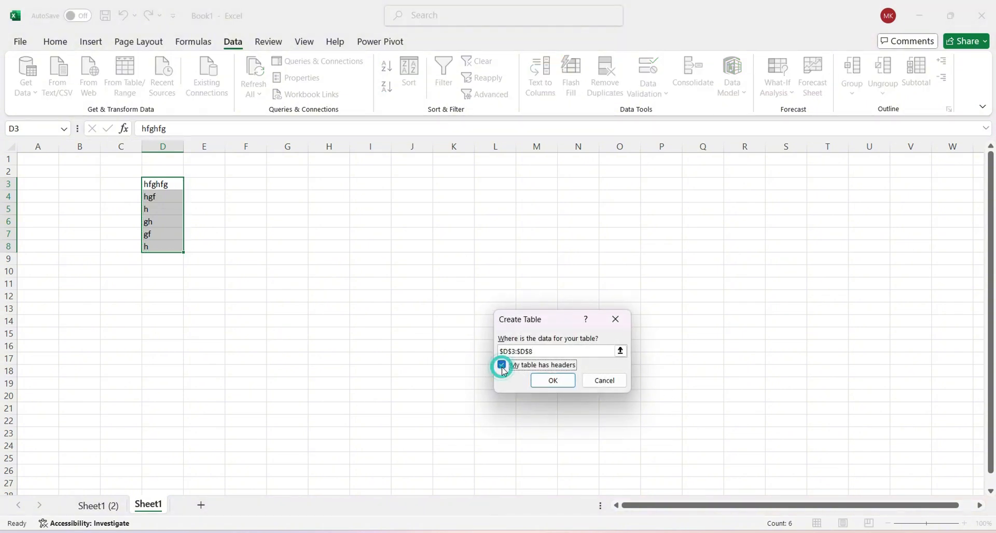
click(545, 379)
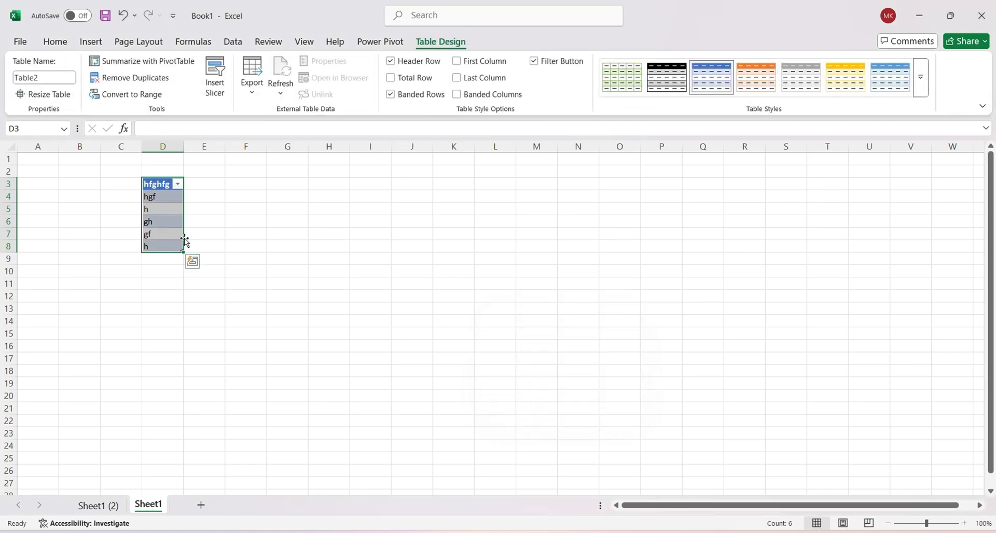
click(178, 186)
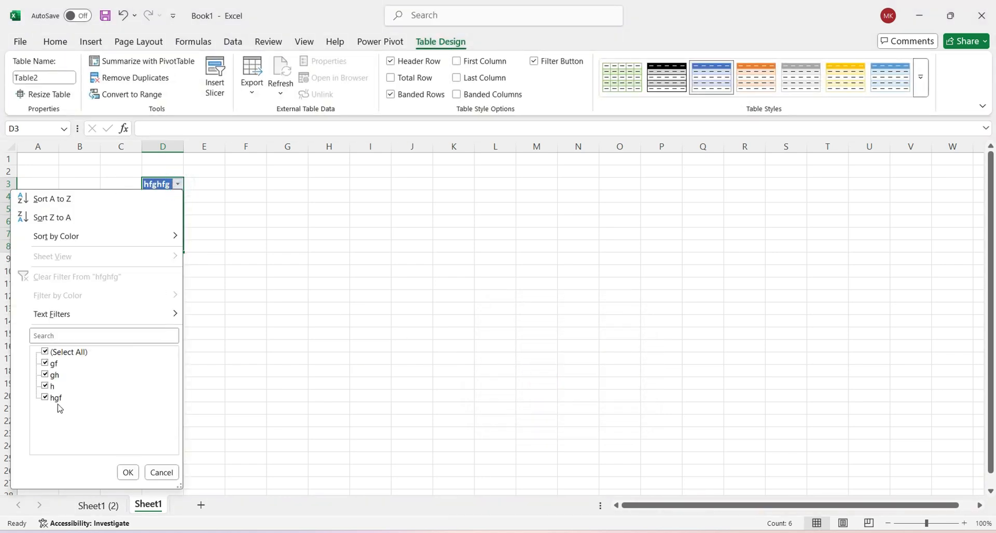
click(327, 228)
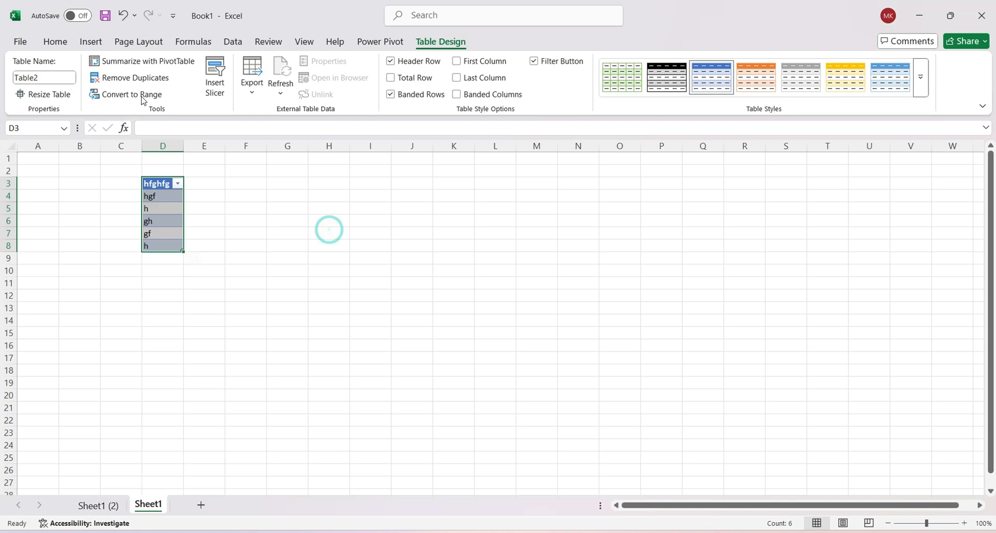
Undo the conversion of D3:D8 into a table with headers.
click(91, 41)
click(240, 42)
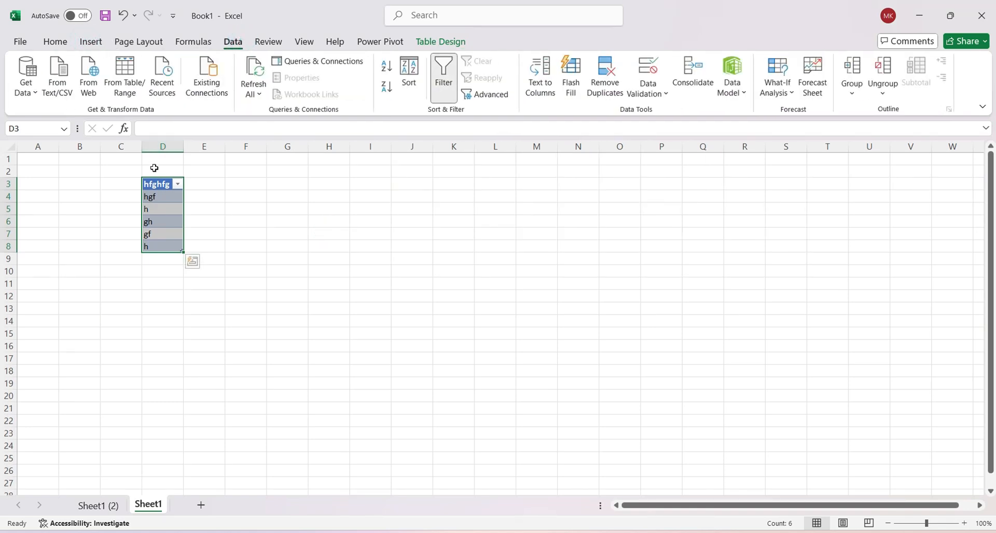
key(ctrl+z)
Try creating a query table from D3:D8 without headers, discarding the Power Query changes and undoing the table.
click(124, 75)
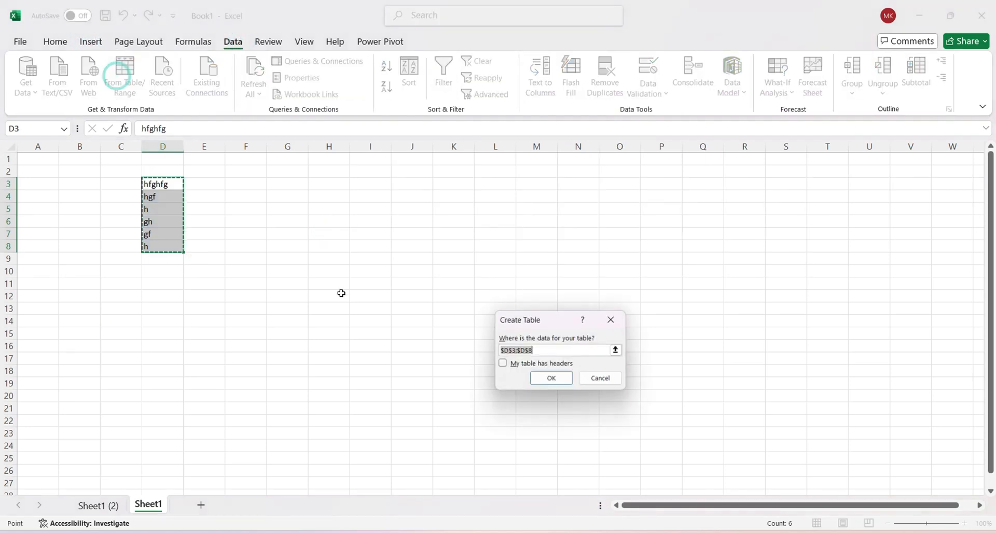
click(569, 384)
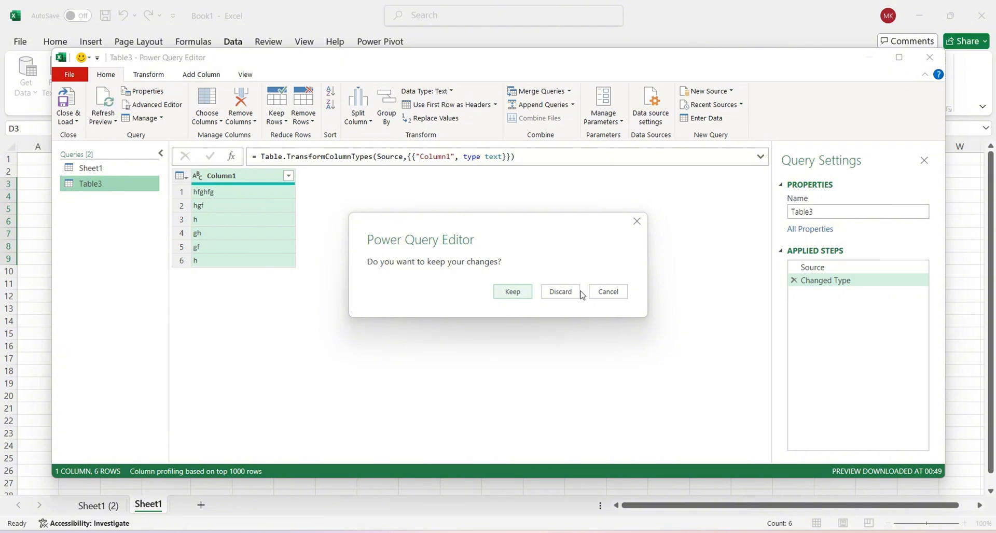
click(549, 291)
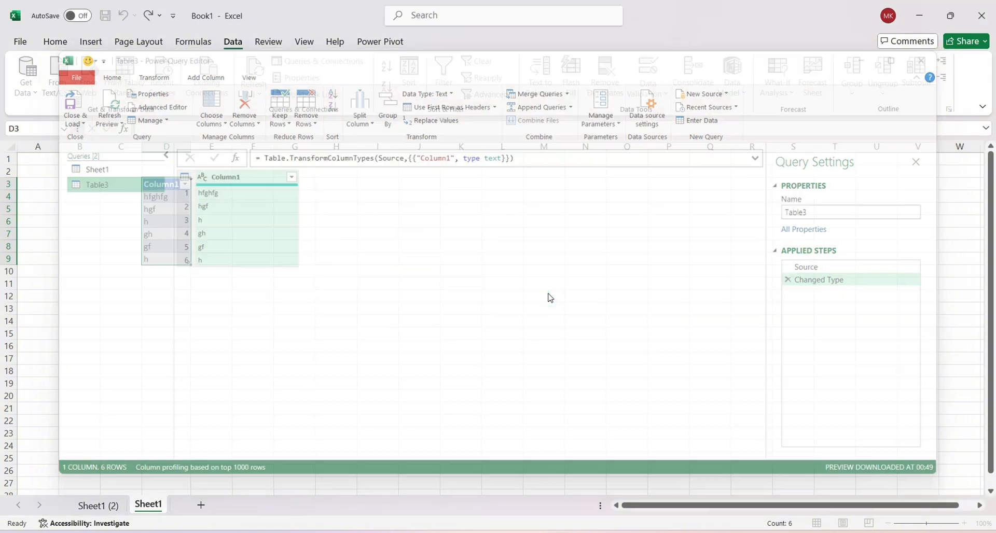
click(352, 281)
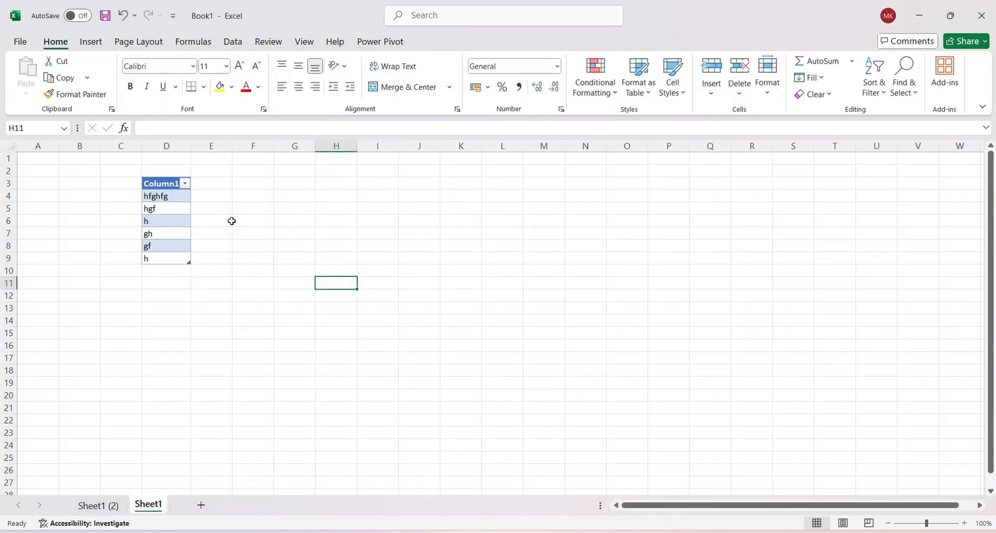
key(ctrl+z)
Look at the list of recent data sources and close it without connecting.
click(91, 42)
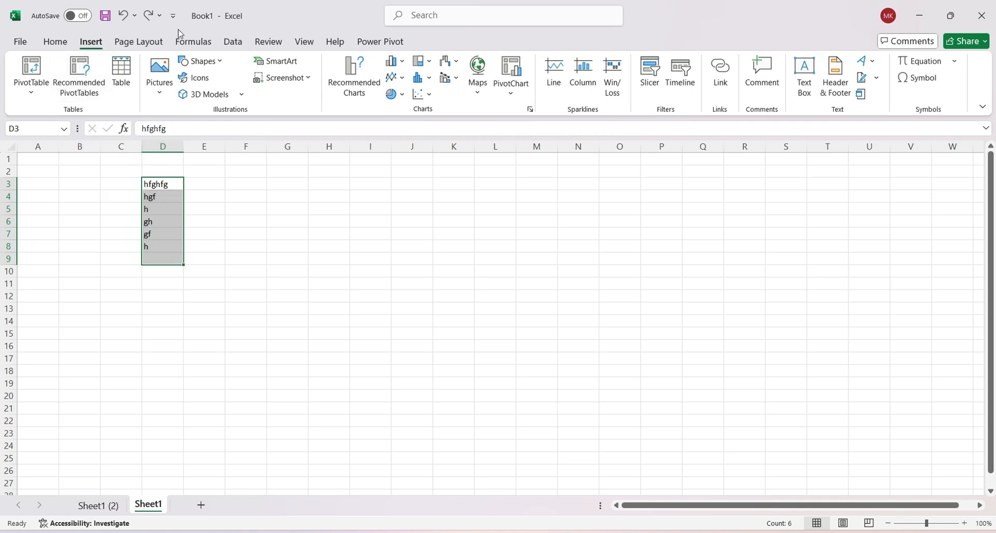
click(232, 42)
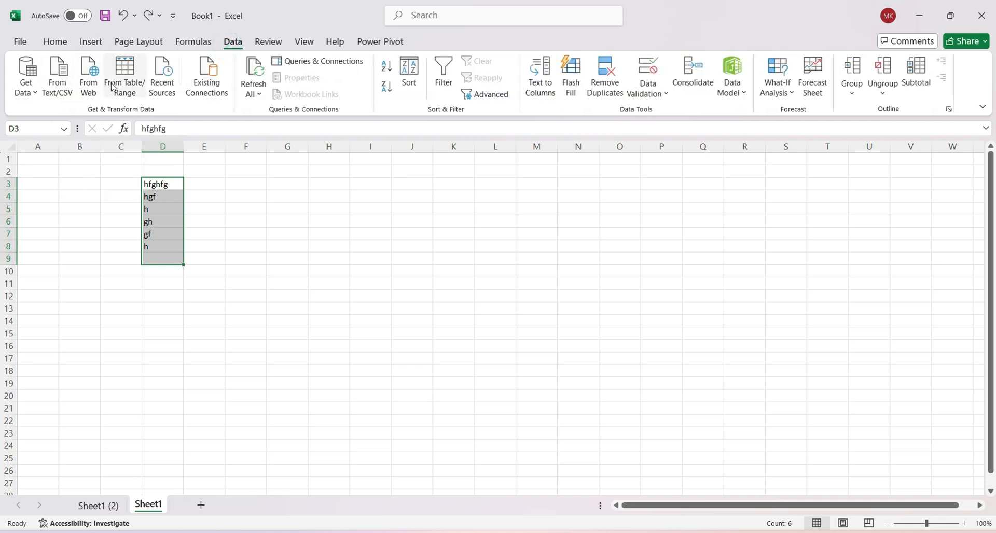
click(173, 91)
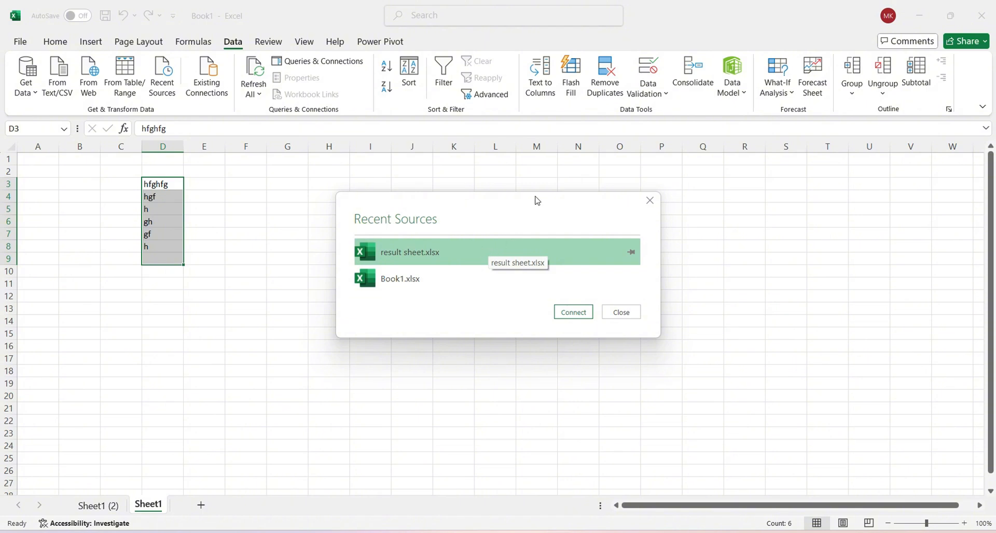
click(650, 203)
click(260, 184)
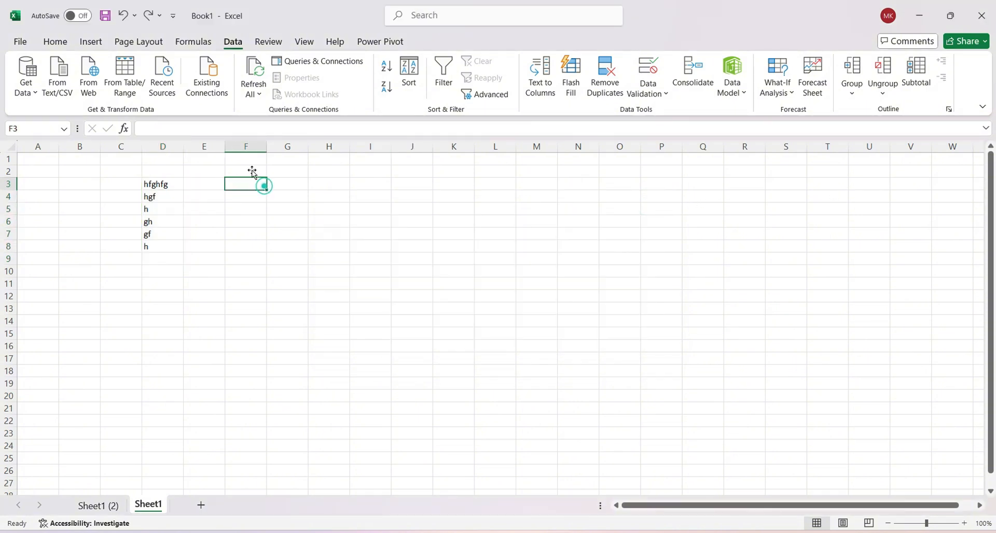
Look at the existing connections available to this workbook and close the list without opening any.
click(200, 75)
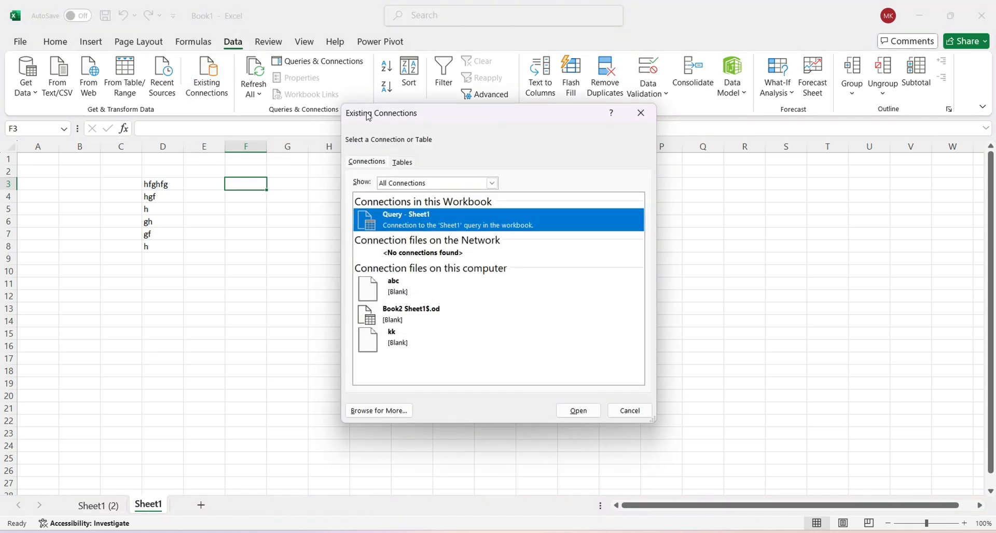
click(638, 125)
click(221, 304)
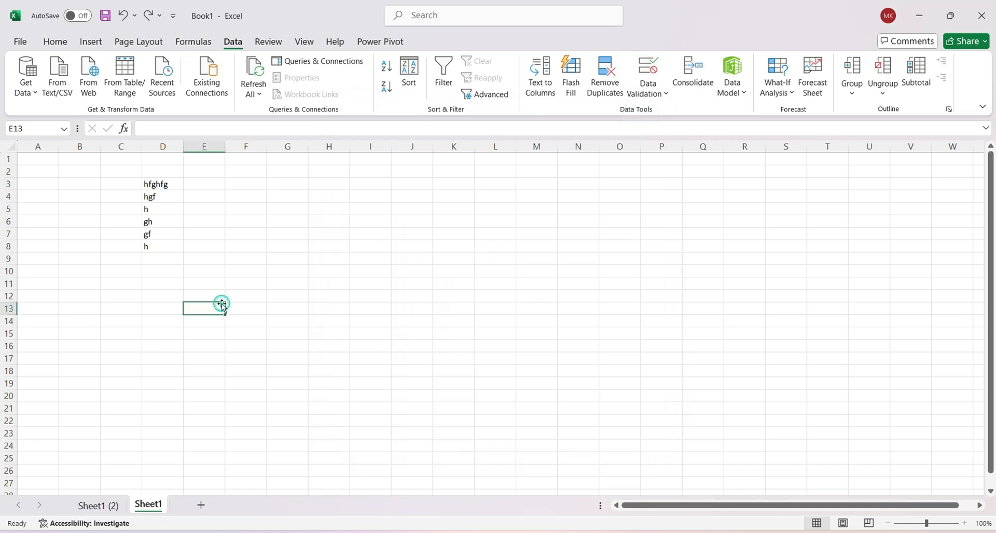
Undo the text entries in cells D3 to D8 one after another.
key(ctrl+z)
key(ctrl+z)
key(ctrl+z)
key(ctrl+z)
key(ctrl+z)
key(ctrl+z)
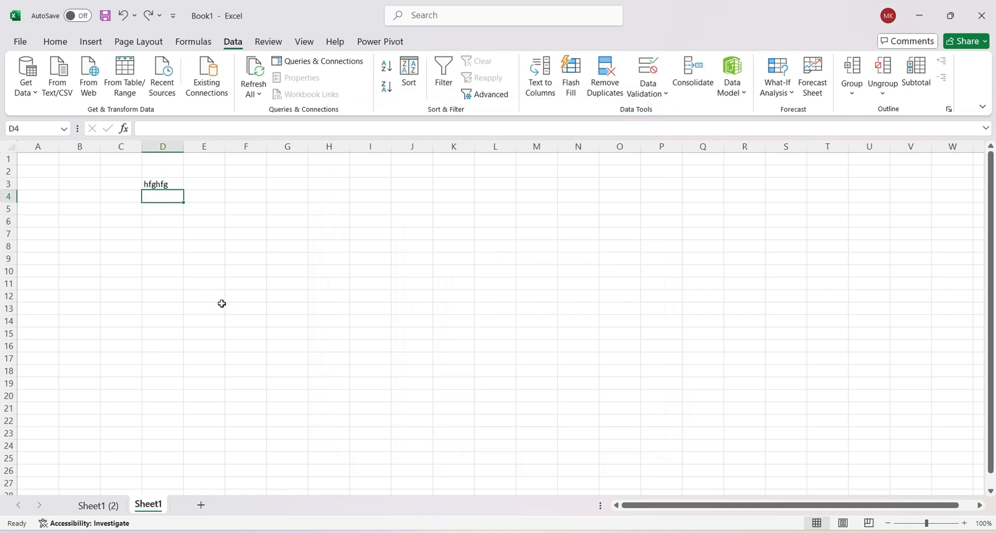
Create a new blank workbook and open its existing connections with cell B4 selected.
key(ctrl+n)
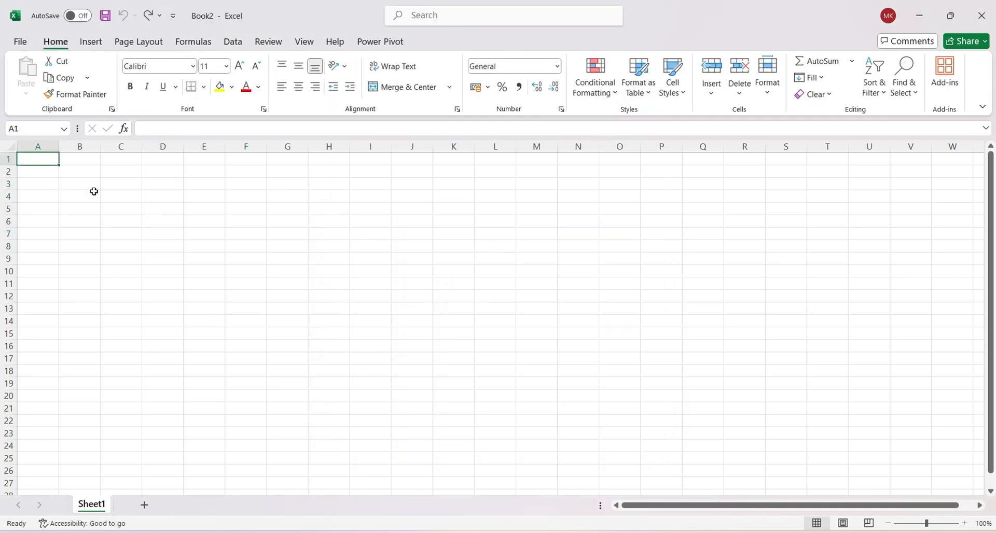
click(97, 194)
click(232, 44)
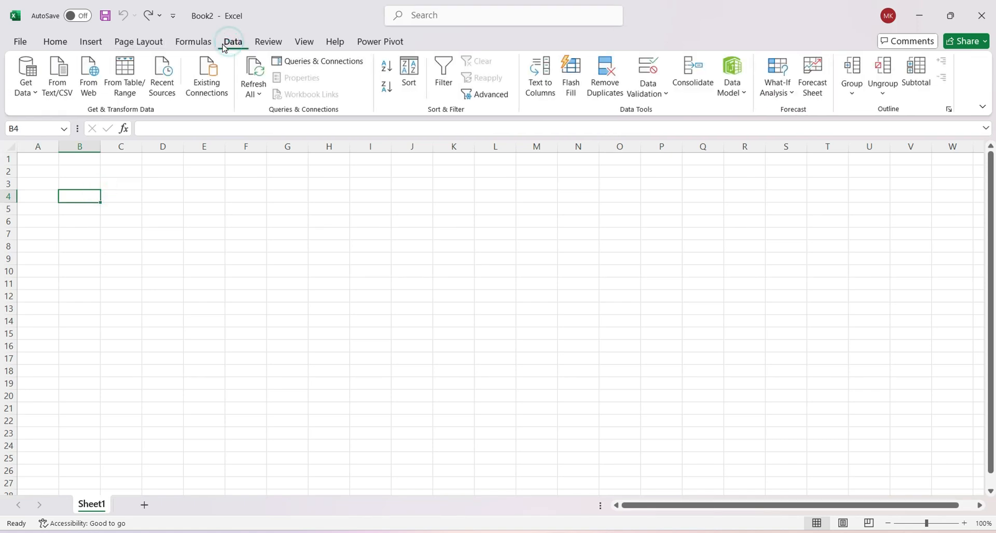
click(215, 92)
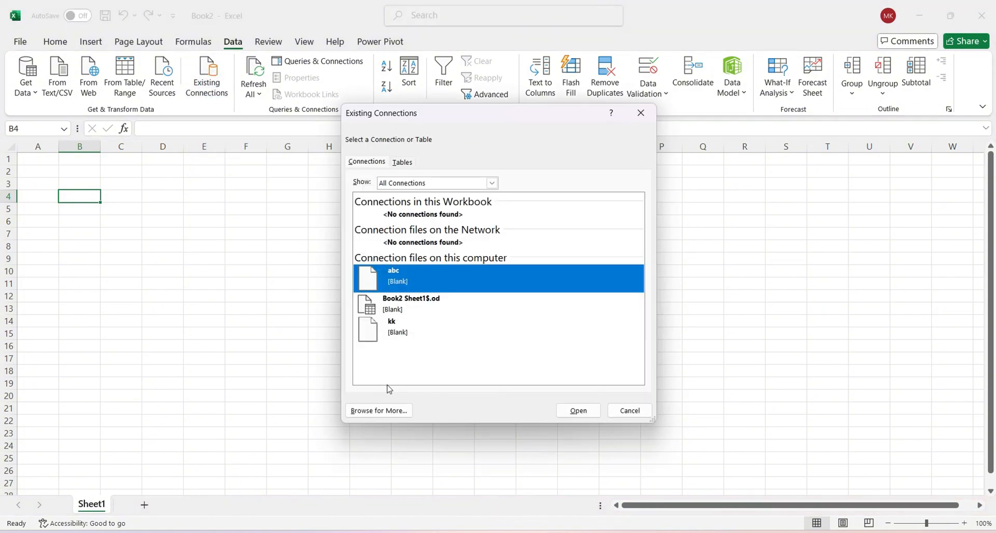
Browse for more connections and open the "result sheet" workbook from the Desktop folder as the data source.
click(380, 411)
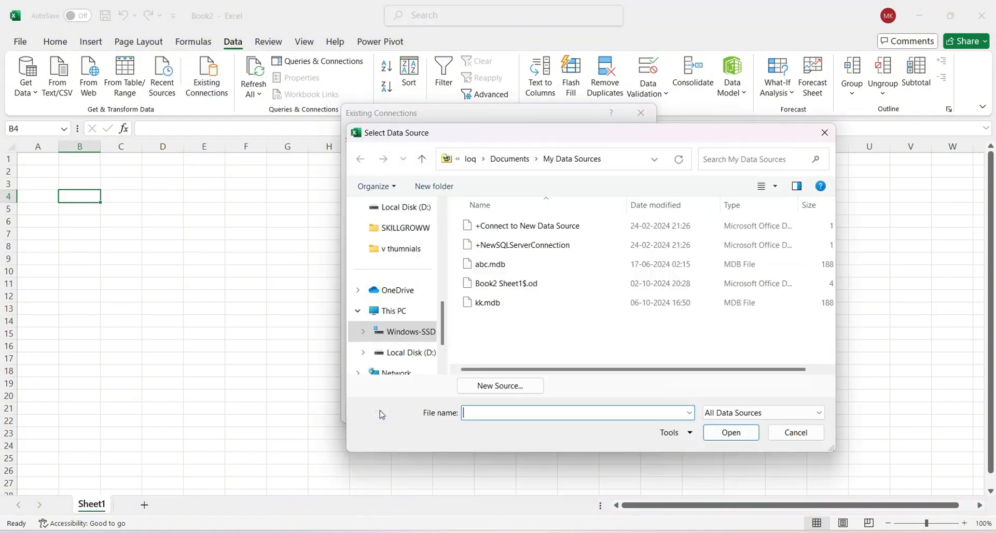
scroll(411, 366, up, 5)
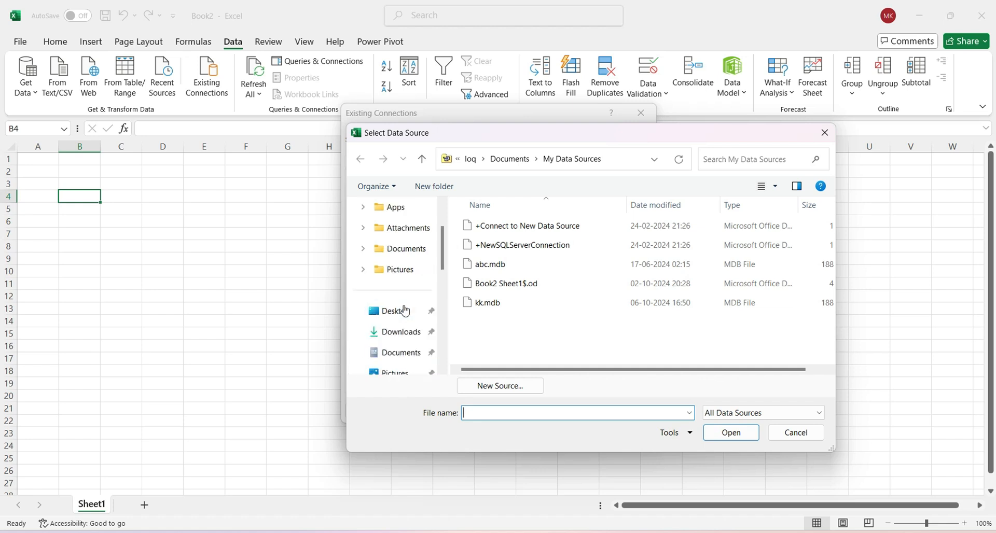
click(406, 310)
scroll(547, 262, down, 3)
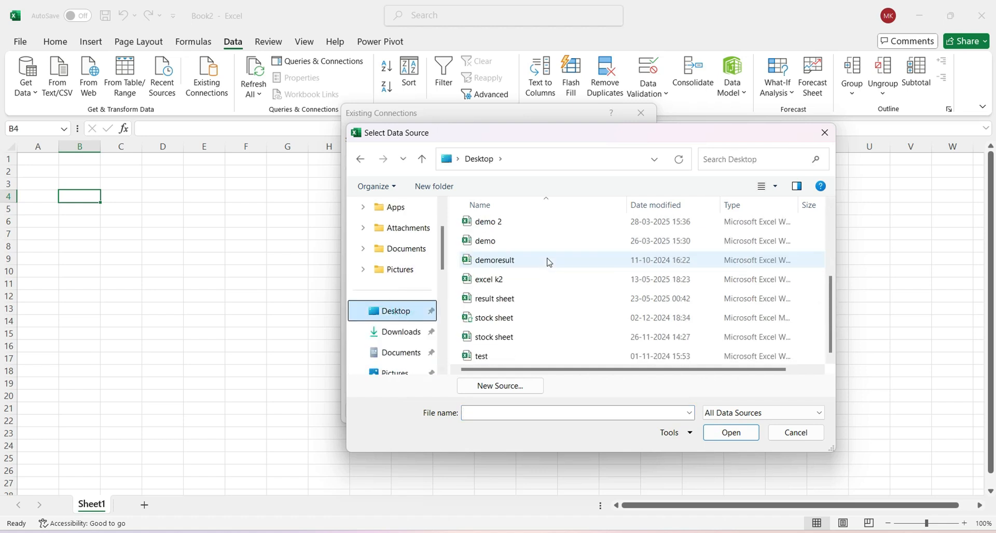
click(522, 302)
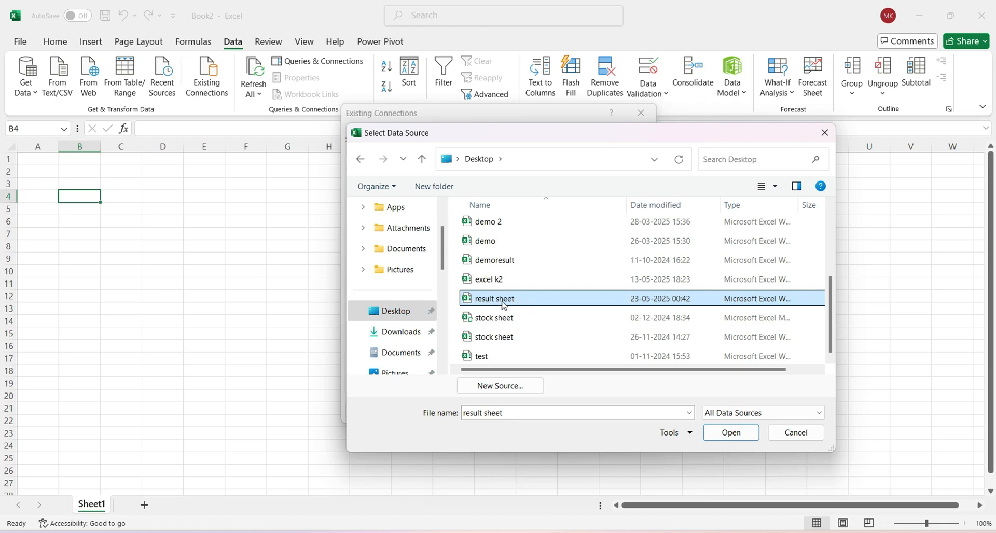
click(724, 439)
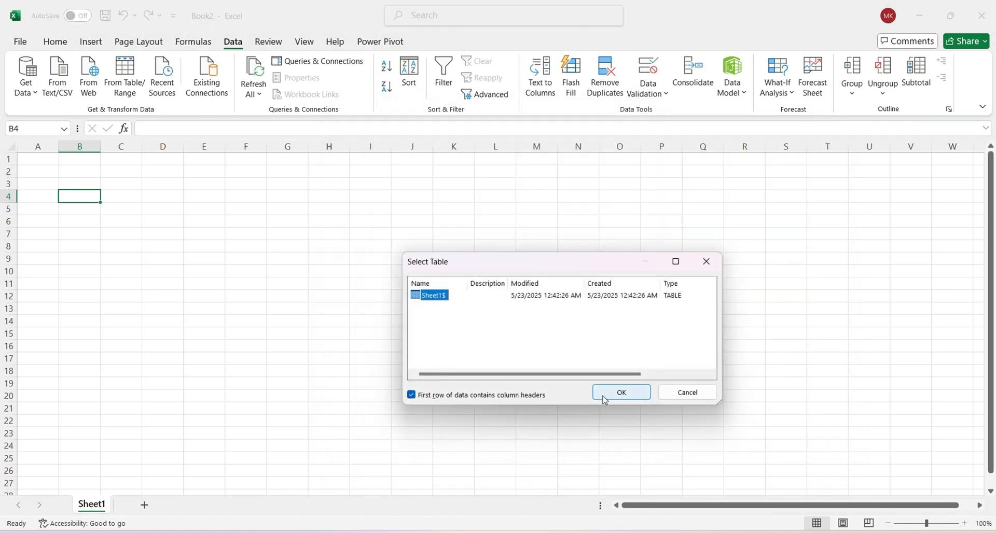
Import Sheet1$ with column headers as a table into the existing worksheet at cell B4.
click(602, 399)
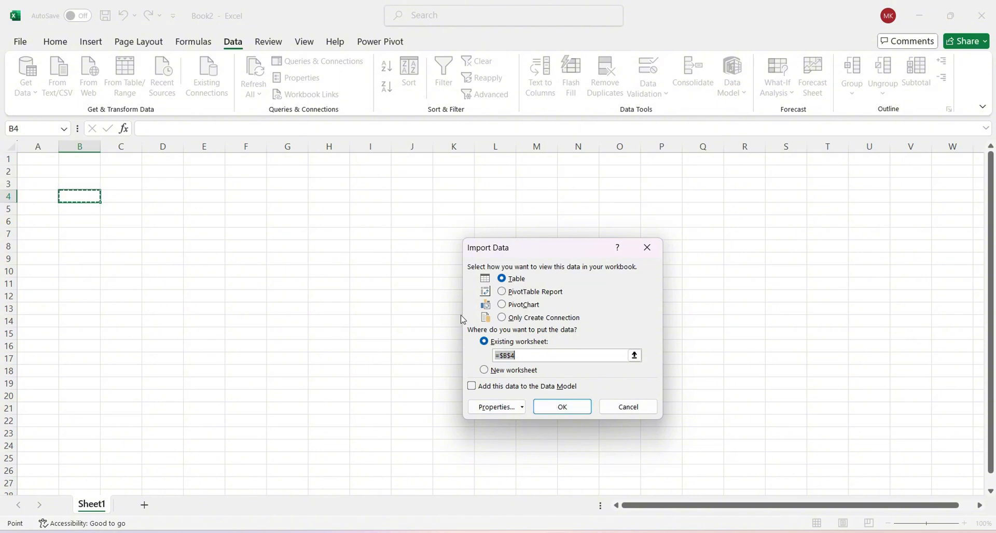
click(551, 406)
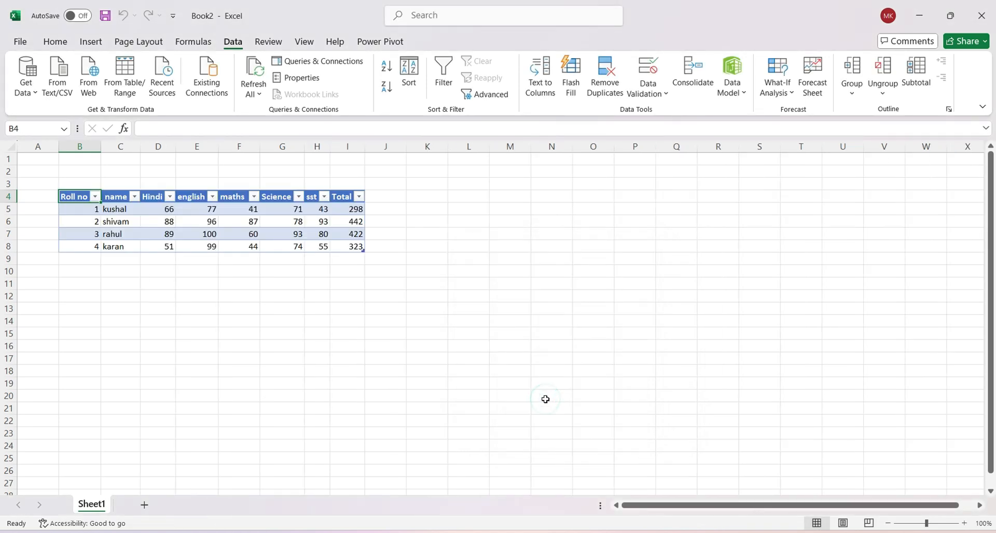
click(245, 334)
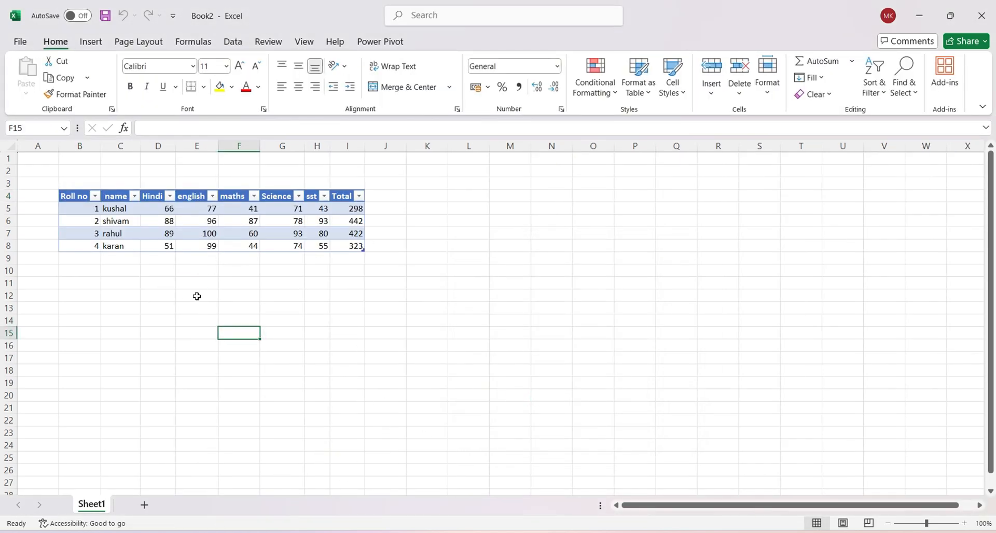
click(173, 320)
click(199, 283)
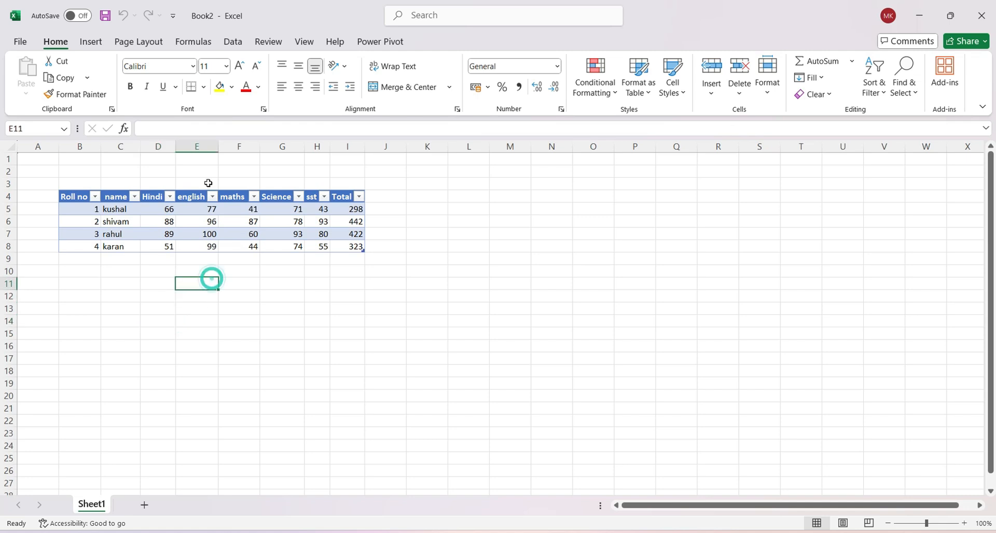
Minimize Book2, close Book1 without saving its changes, and bring Book2 back up.
click(233, 41)
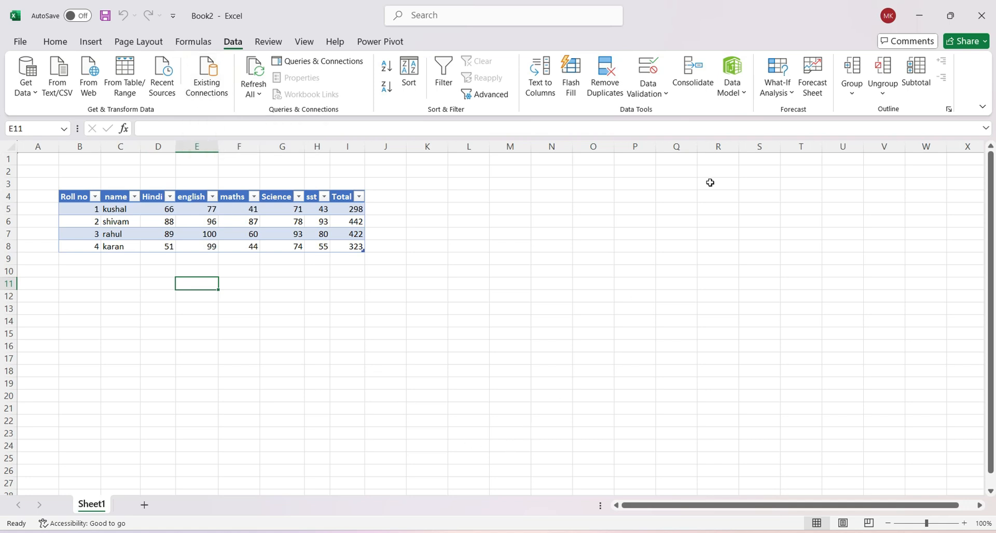
click(916, 16)
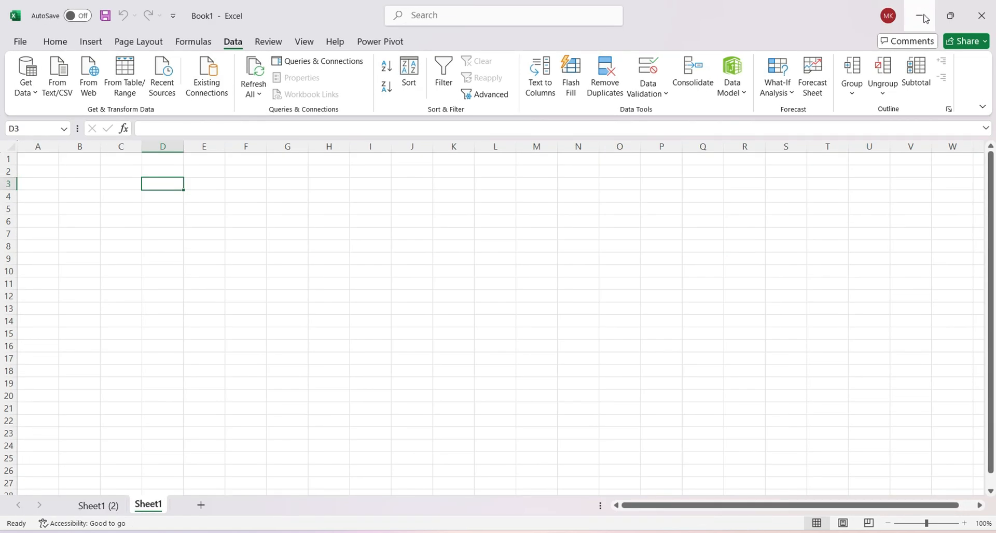
click(978, 7)
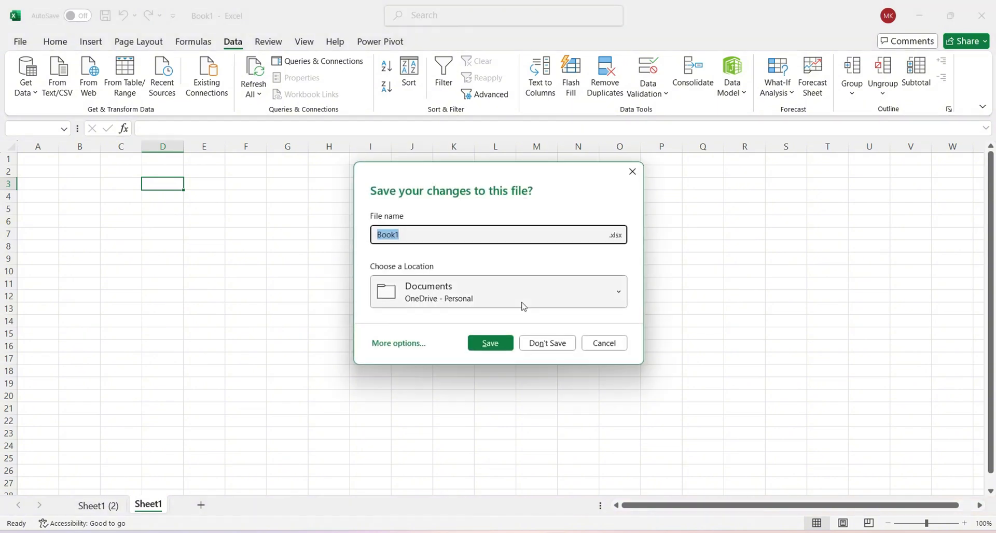
click(545, 351)
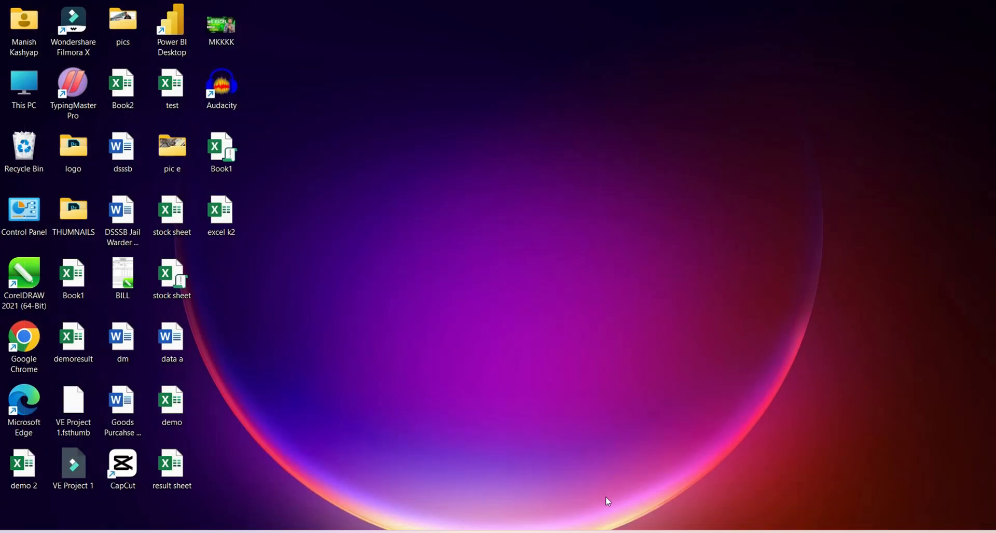
click(550, 532)
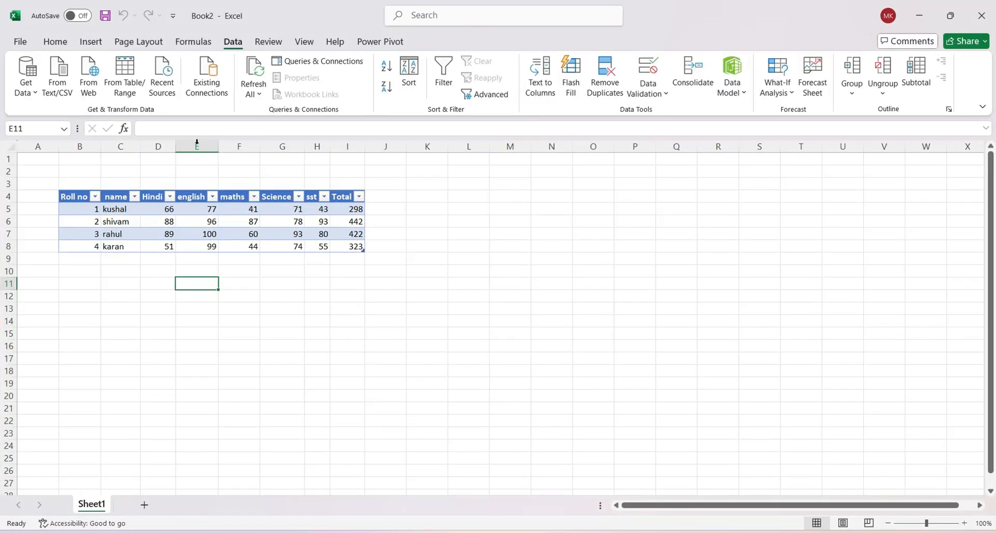
Minimize Book2 and open the "result sheet" workbook from the desktop.
click(917, 6)
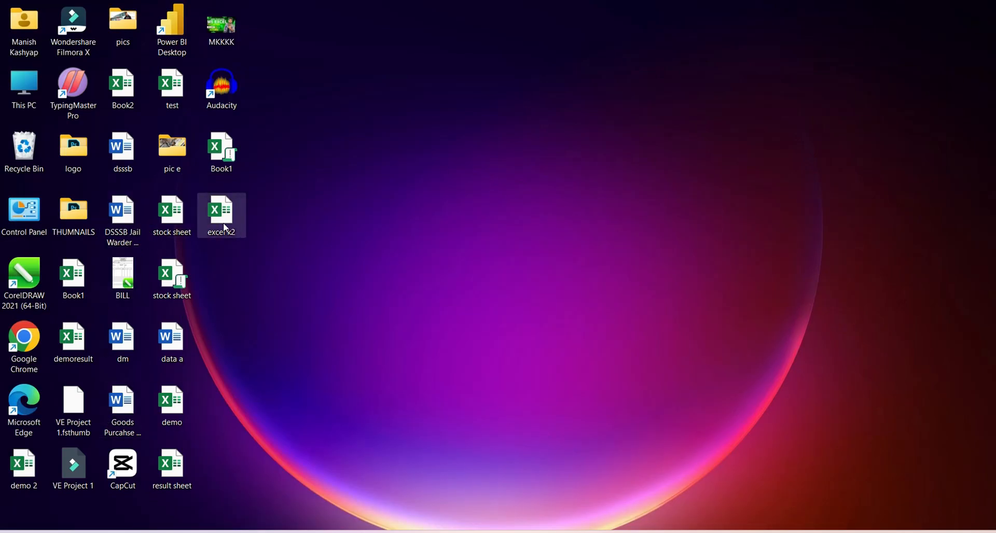
double_click(182, 468)
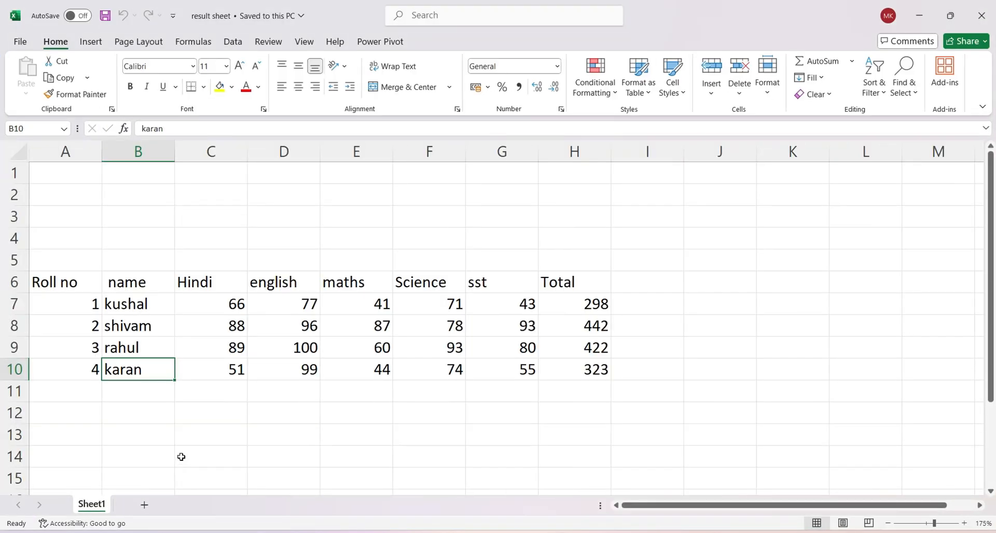
click(132, 302)
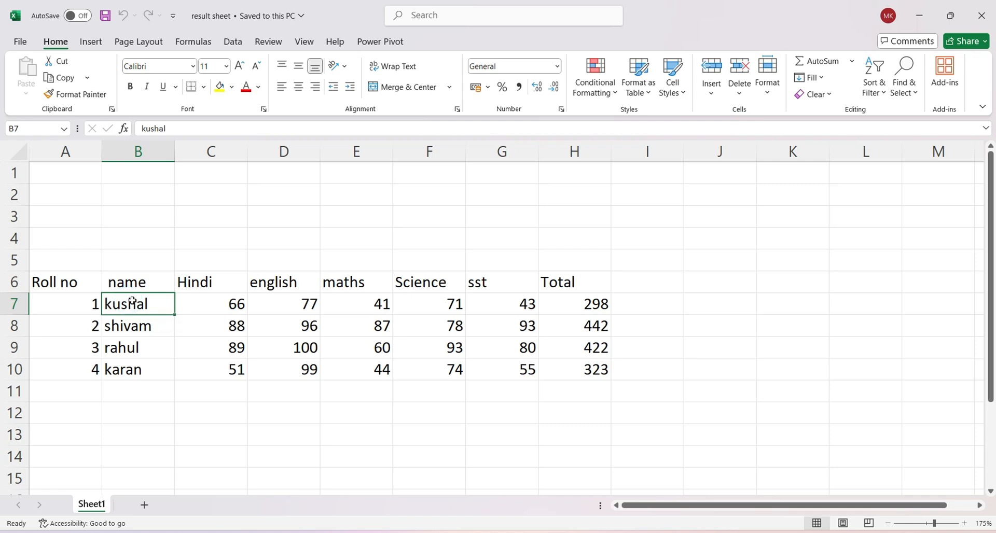
Enter ghb, gb, gcf, b and g in cells A7 to A11 of the Roll no column and save the workbook.
click(86, 305)
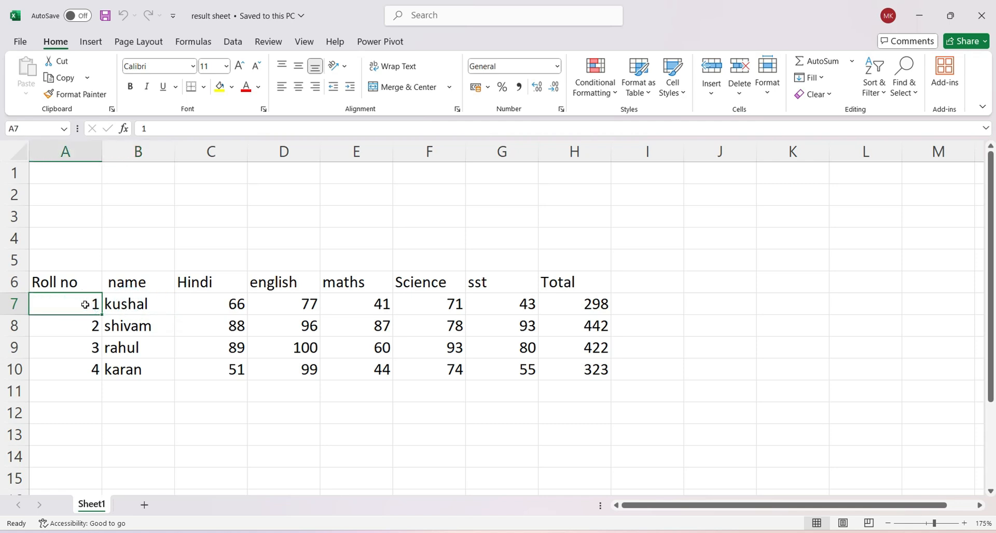
text(ghb)
key(Return)
text(gb)
key(Return)
text(gcf)
key(Return)
text(b g)
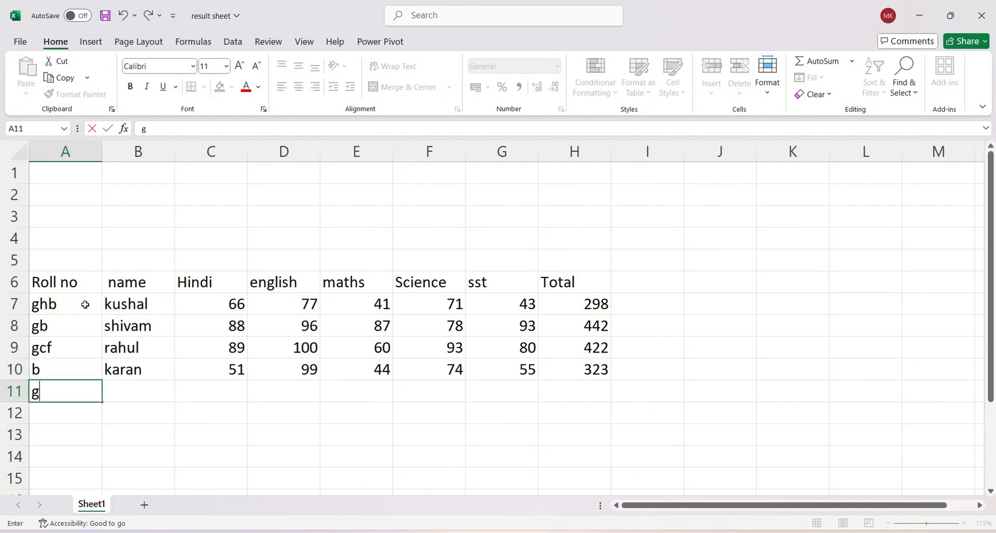
click(313, 397)
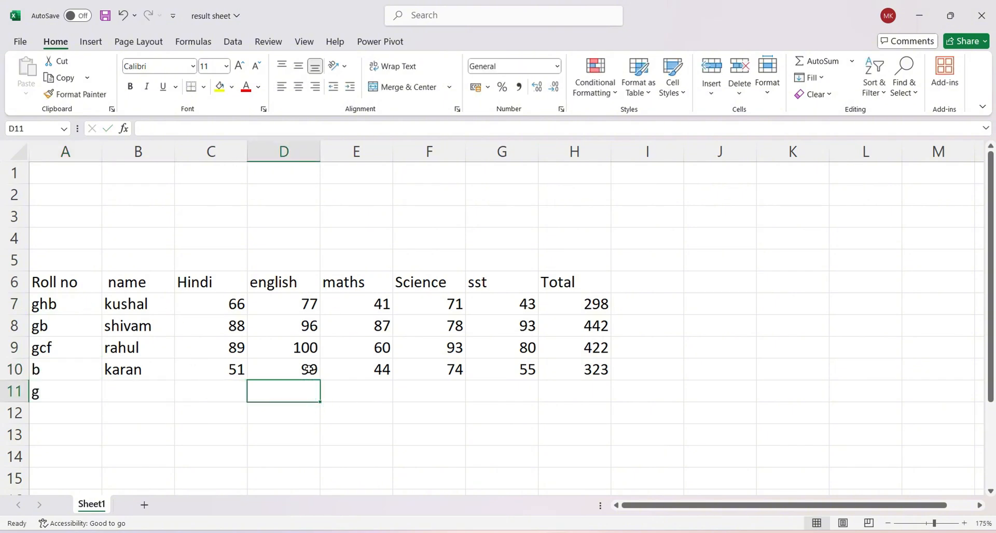
key(ctrl+s)
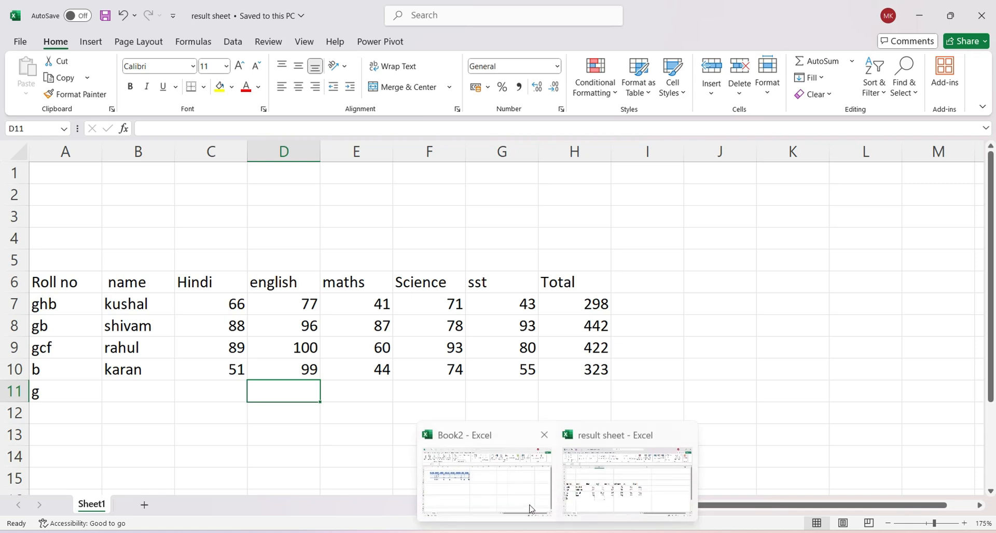
Switch back to Book2 and refresh all its data connections to update the imported table.
click(529, 508)
click(152, 299)
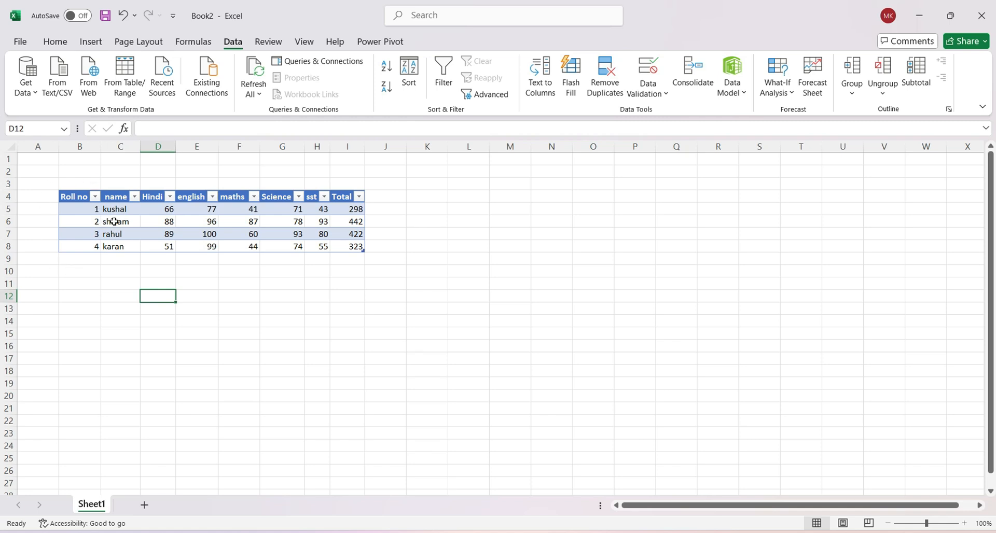
click(250, 69)
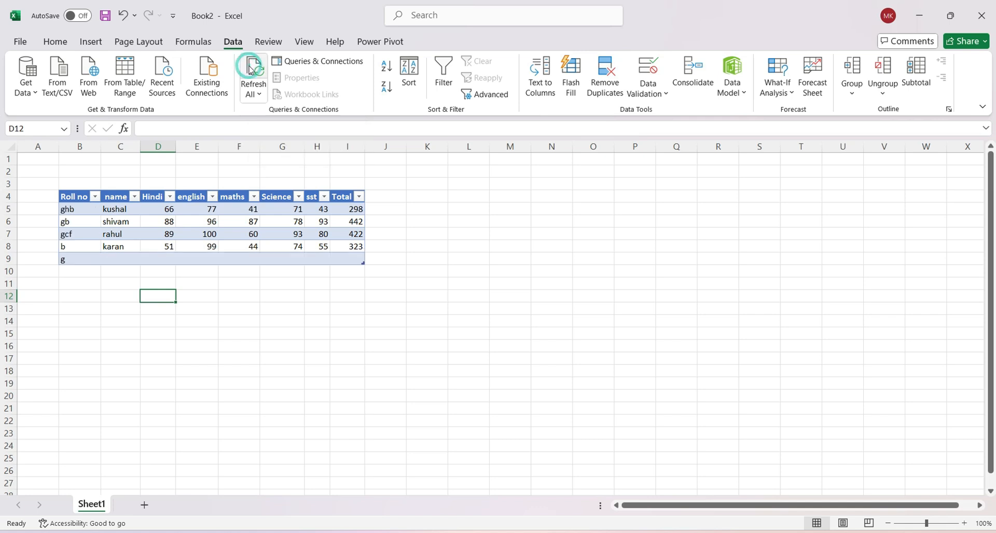
drag(69, 157, 73, 294)
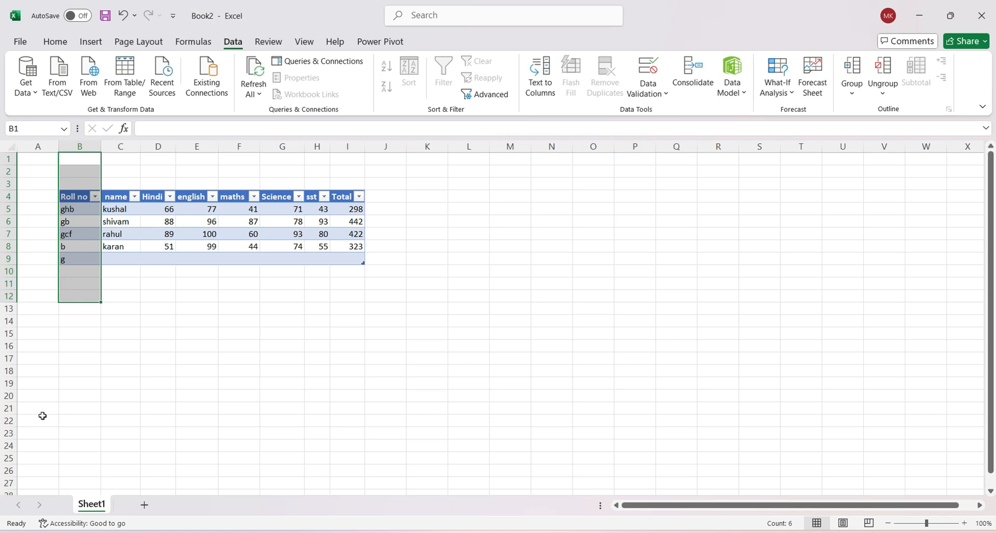
click(92, 213)
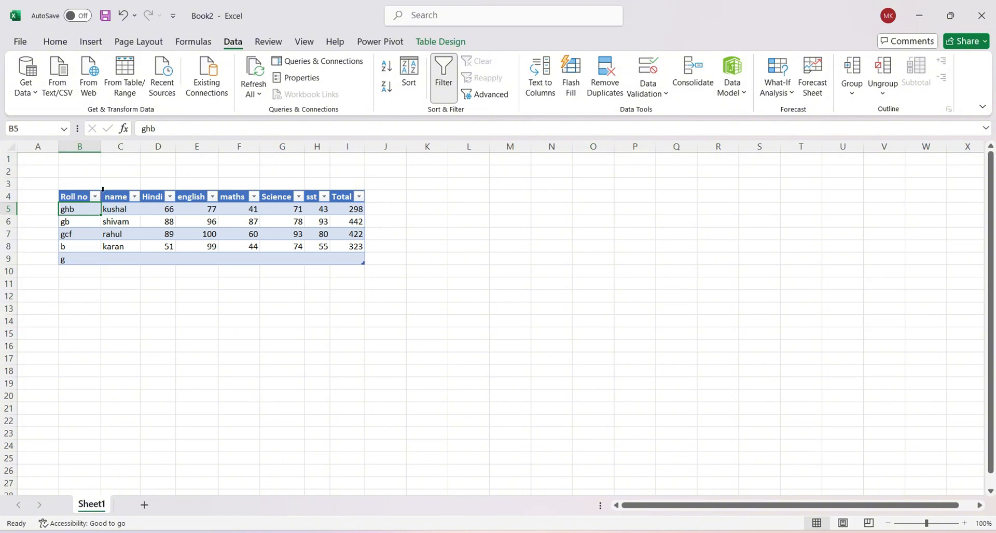
From the imported table's external data properties, try enabling a refresh every 60 minutes for its connection, and close both dialogs without applying.
click(189, 147)
click(183, 211)
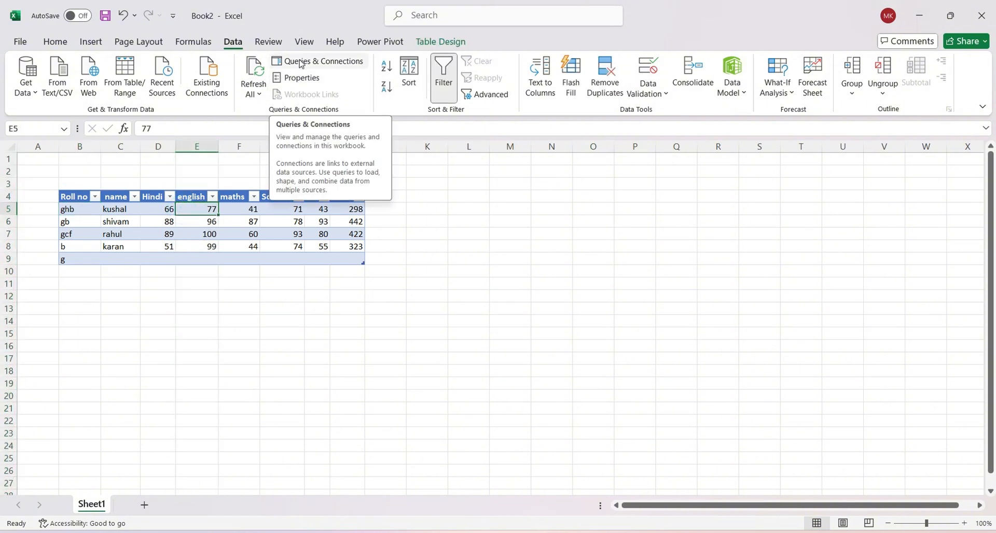
click(301, 78)
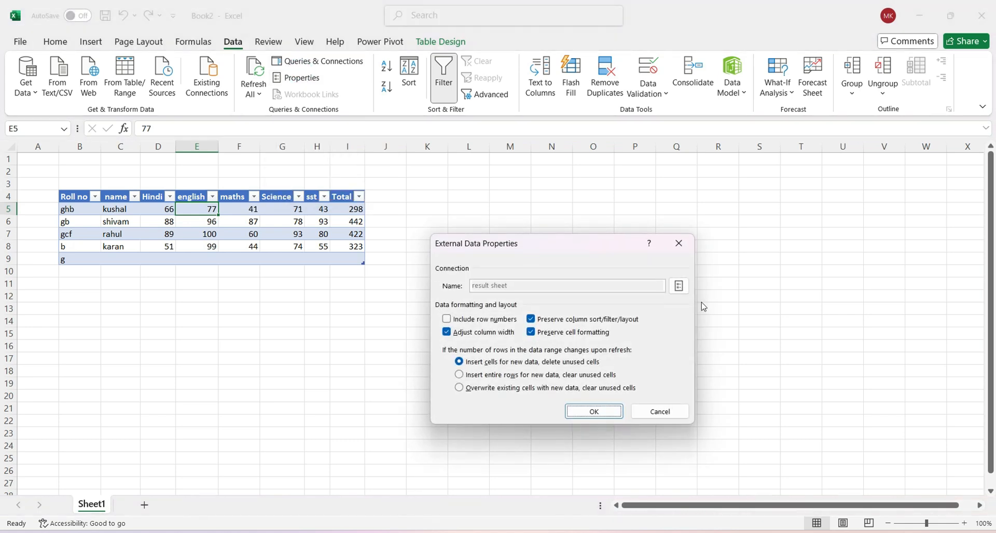
click(677, 286)
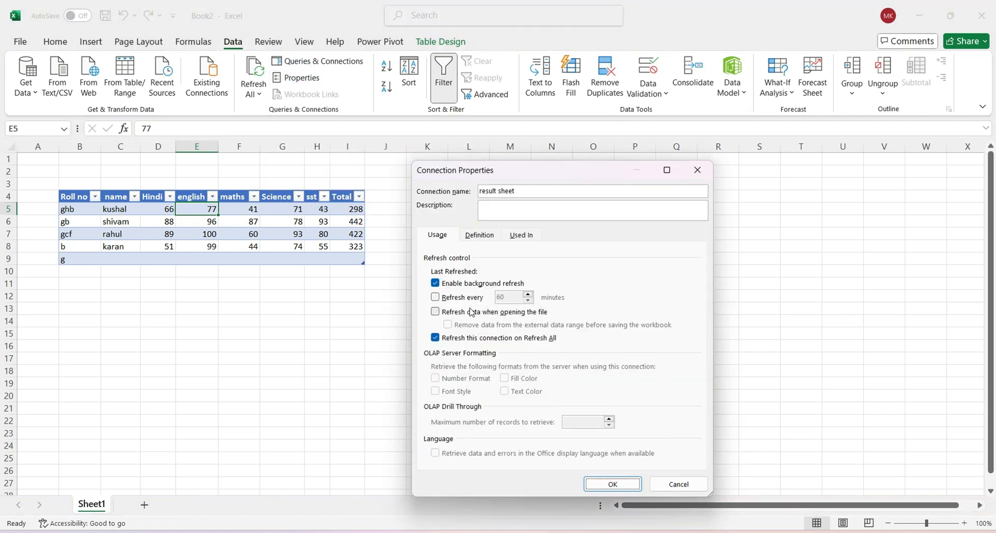
click(444, 299)
click(515, 301)
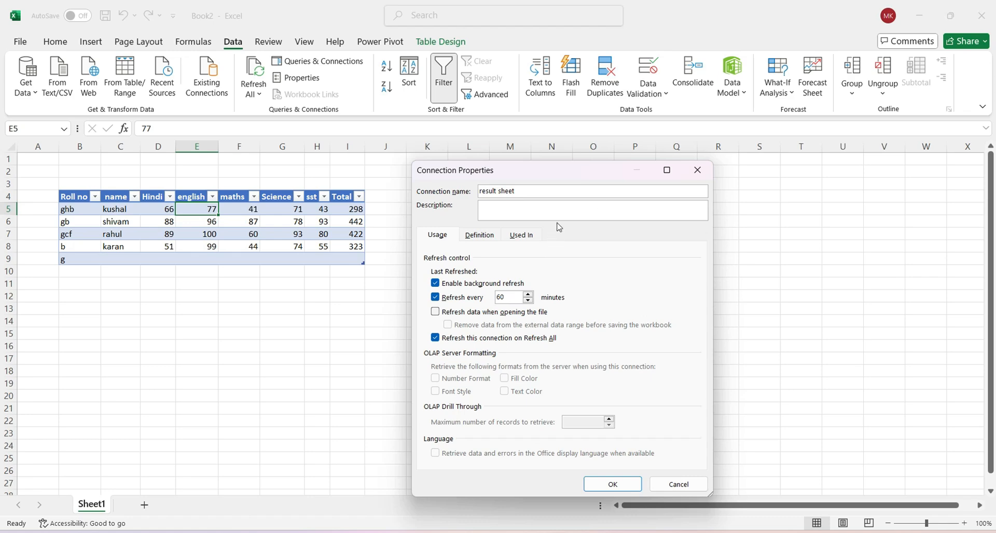
click(698, 170)
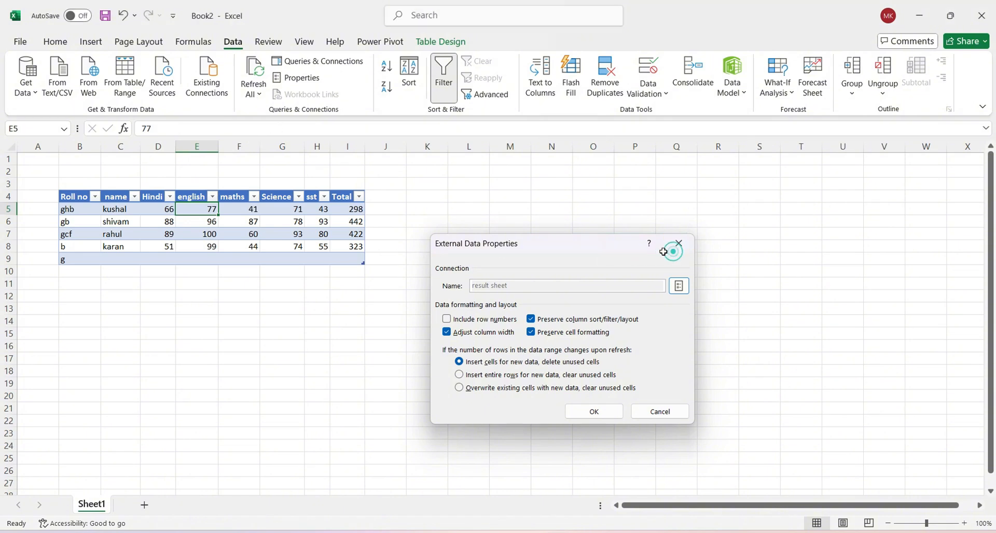
click(679, 243)
Close Book2 without saving its changes and return to the "result sheet" workbook.
click(354, 257)
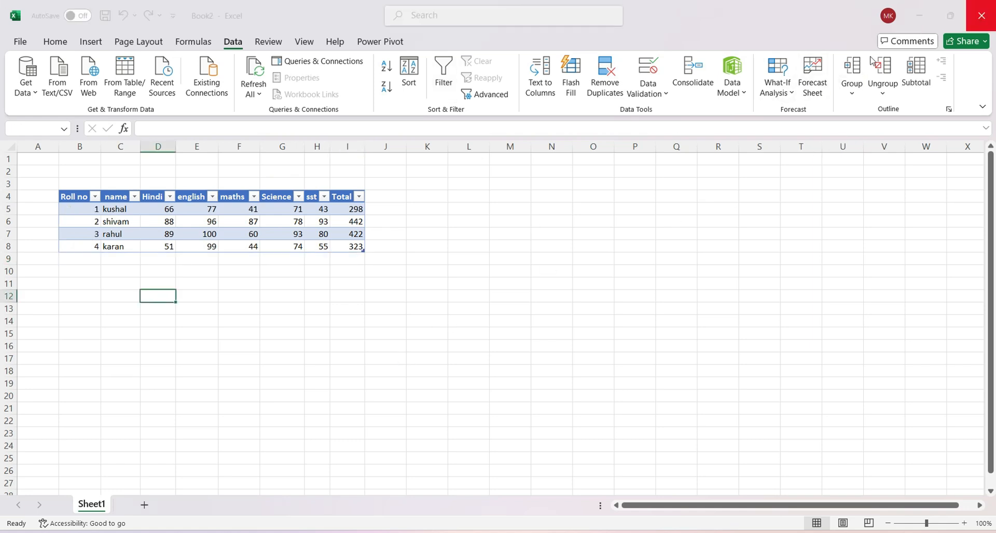
click(982, 16)
click(560, 345)
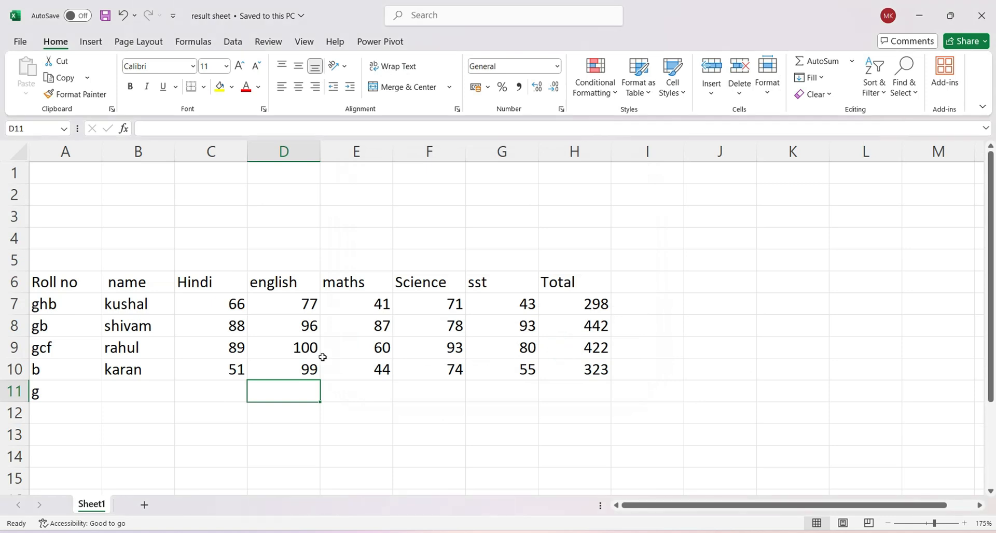
click(301, 354)
click(208, 328)
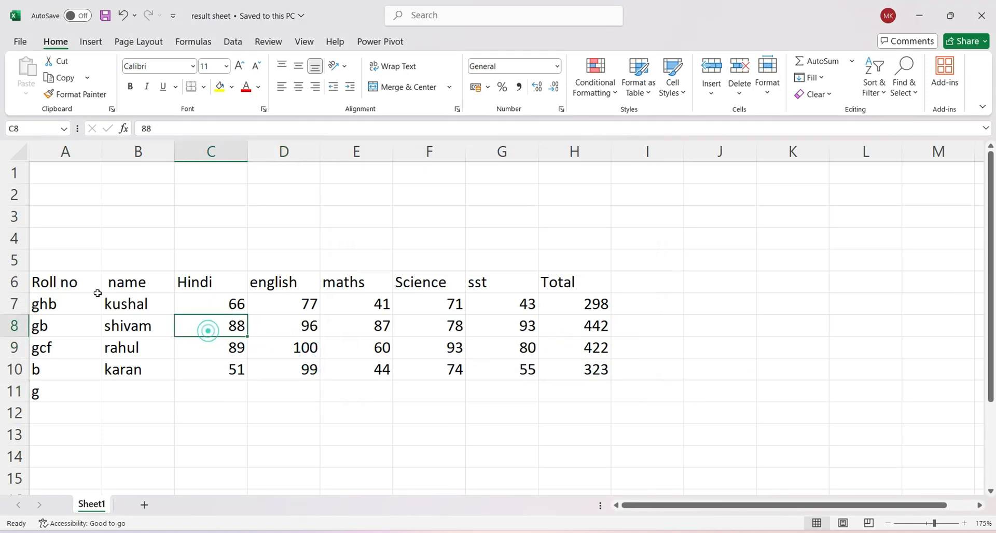
Enter the numbers 5, 4, 1, 3 and 2 in cells J4 to J8 as sample data for sorting.
click(234, 45)
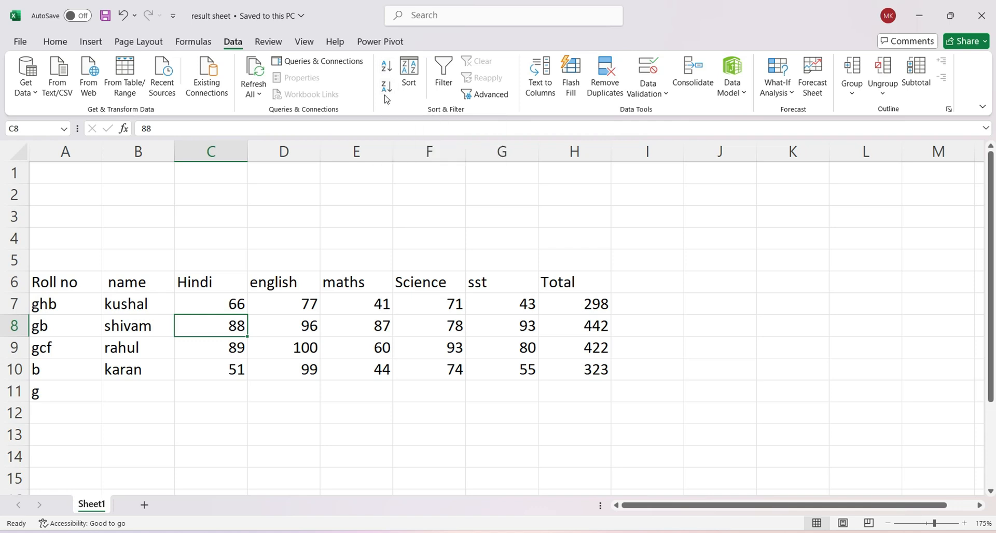
click(718, 235)
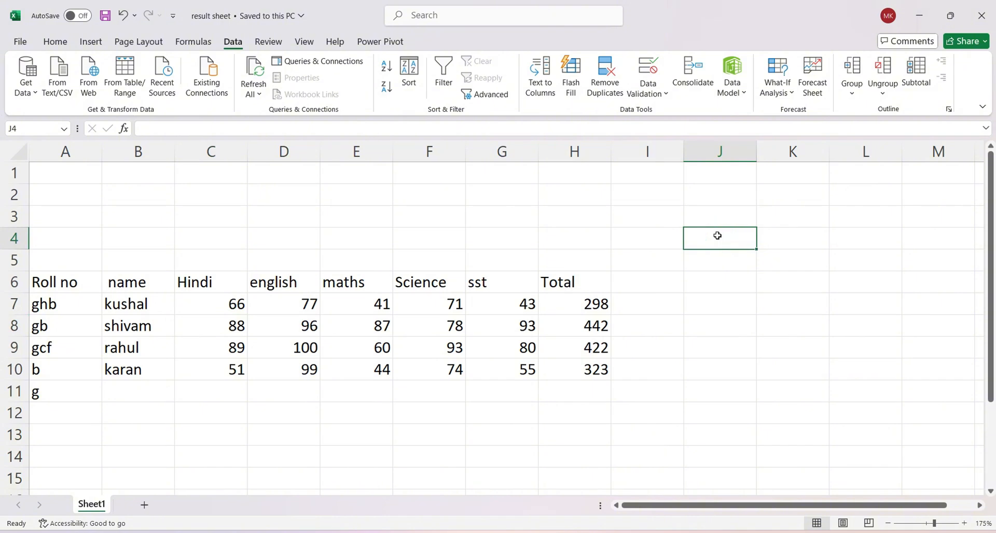
text(5)
key(Return)
text(4)
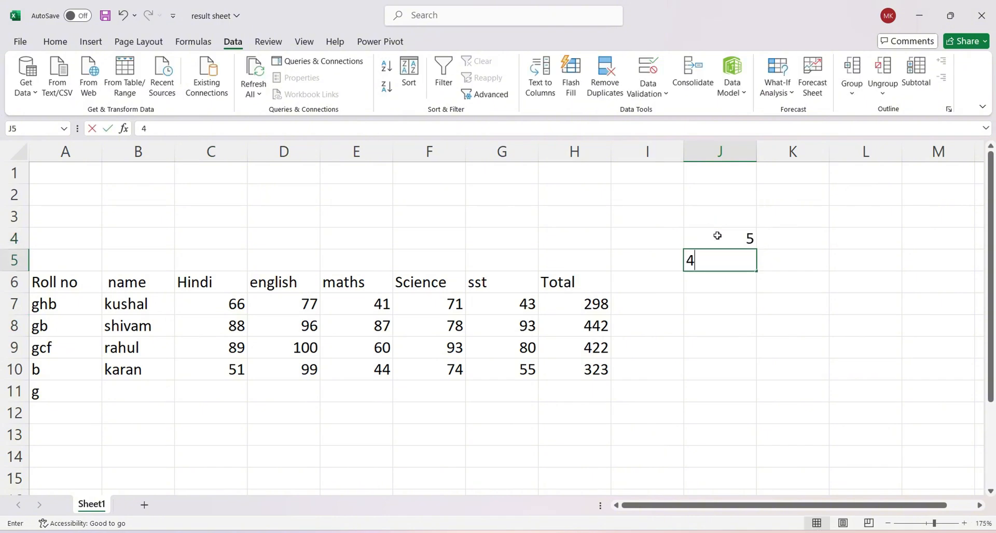
key(Return)
text(1)
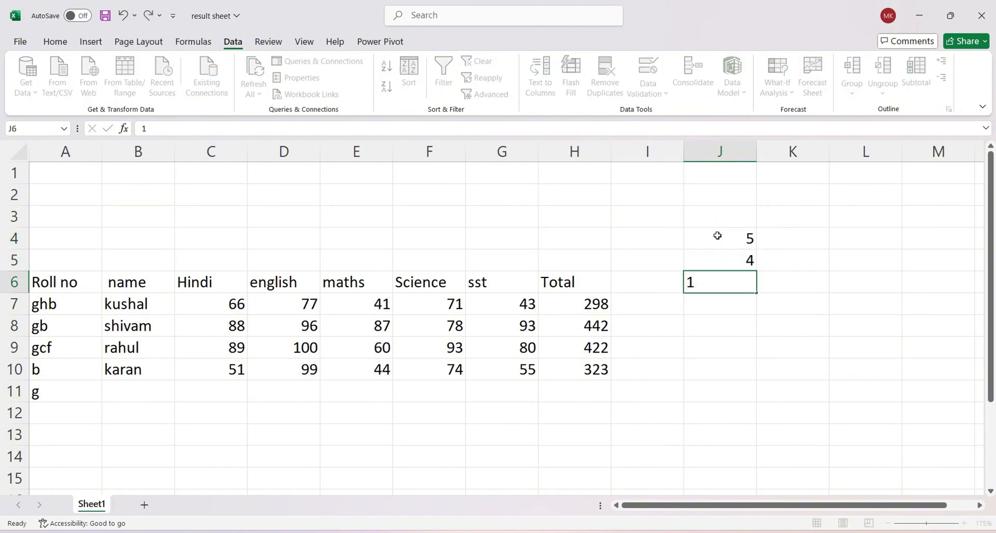
key(Return)
text(3)
key(Return)
text(2)
key(Return)
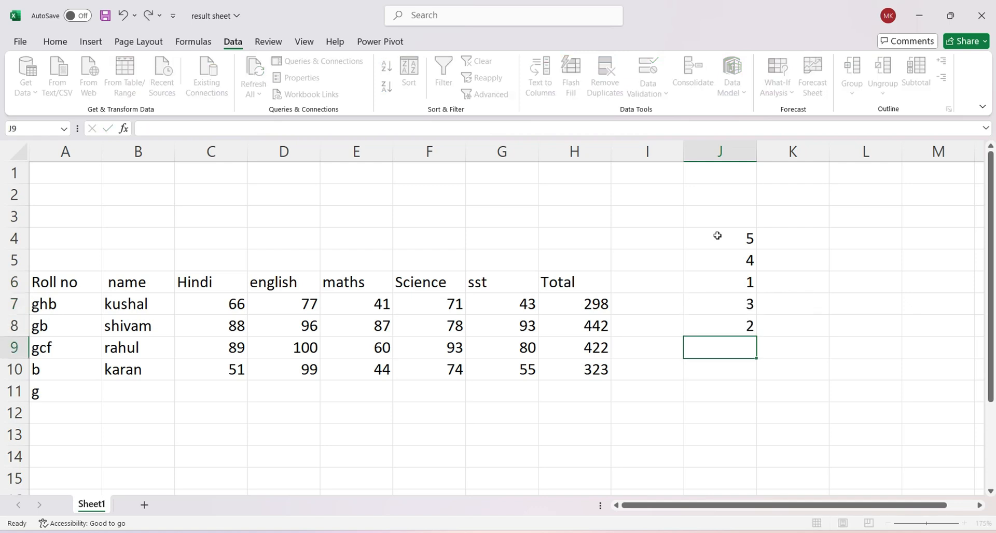
Sort the numbers in J4:J8 in ascending order and re-sort them in descending order.
drag(737, 238, 738, 329)
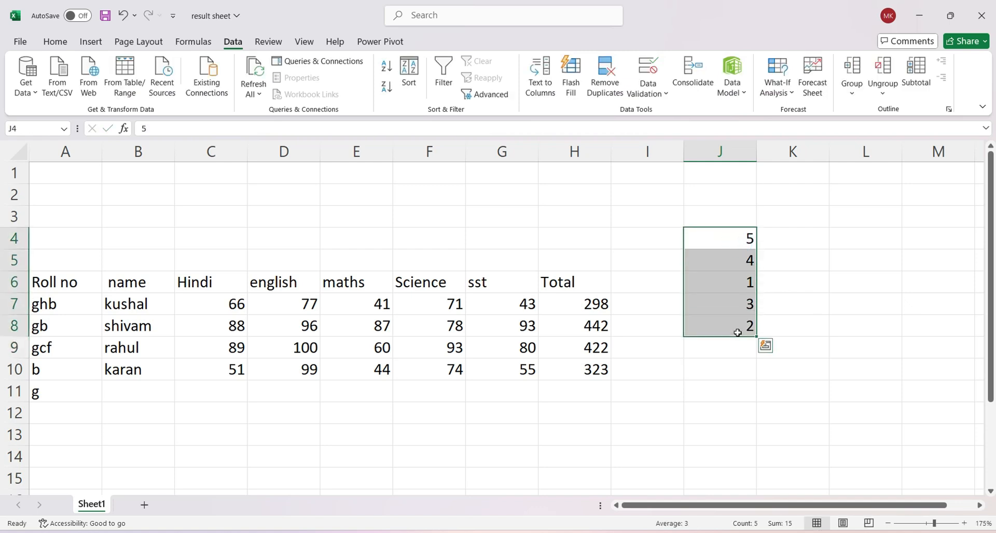
click(386, 66)
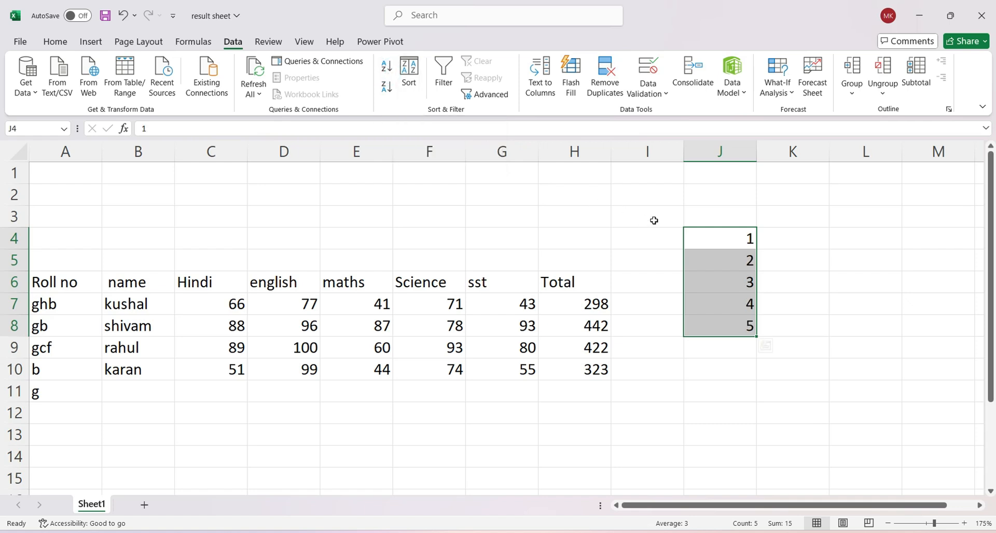
click(387, 87)
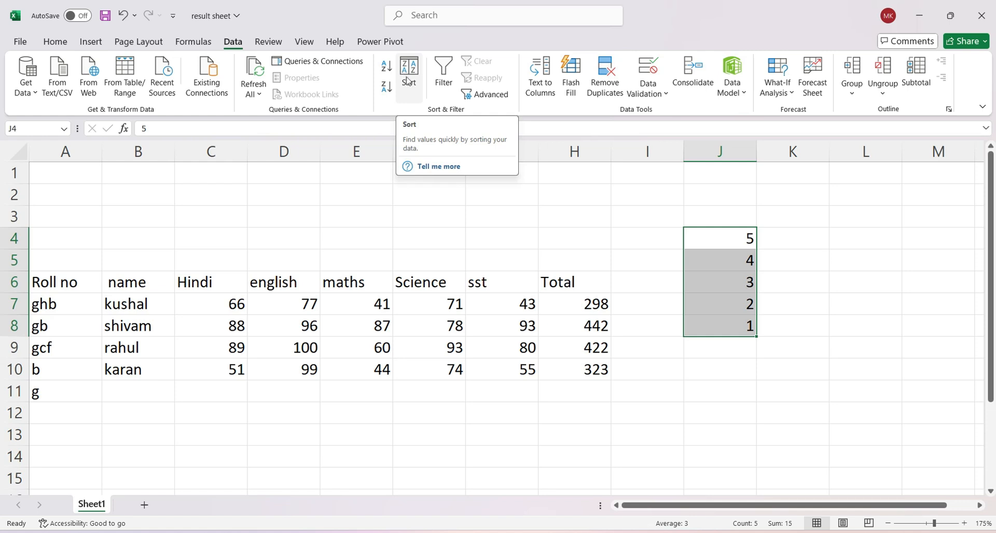
Clear the text entries in cells A7:A11 under the Roll no heading.
drag(64, 288, 200, 345)
drag(93, 306, 84, 390)
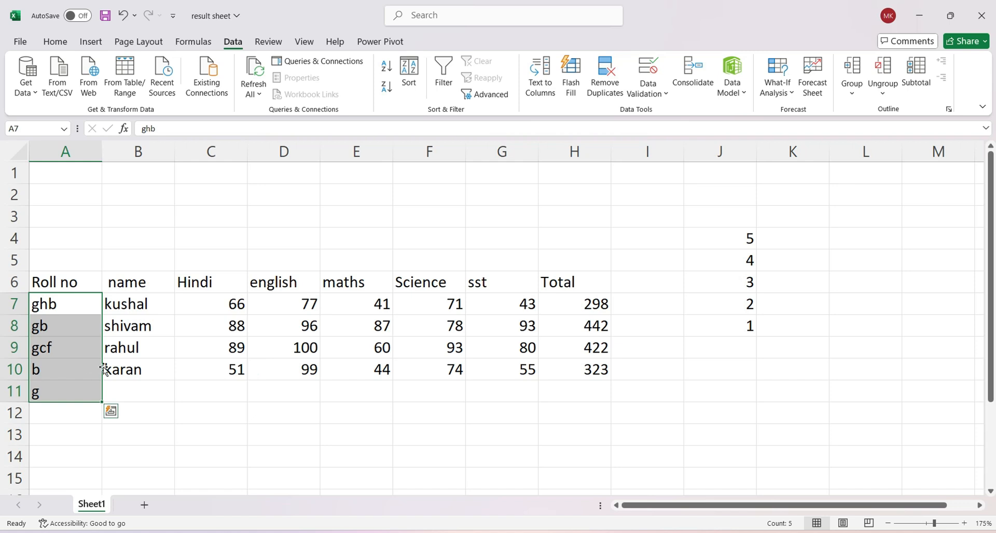
key(Delete)
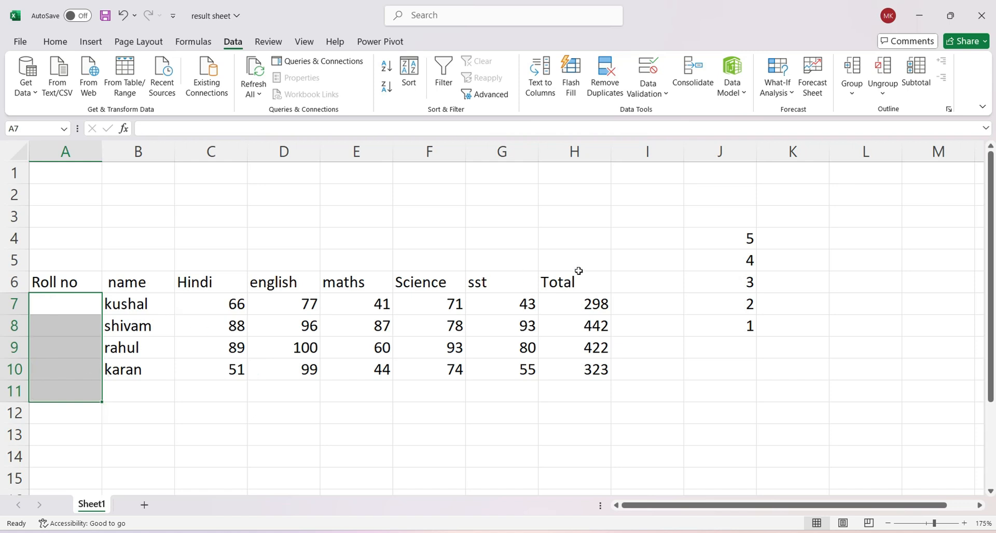
Sort J4:J8 from smallest to largest and move the numbers to the Roll no column starting at A7.
drag(731, 239, 729, 316)
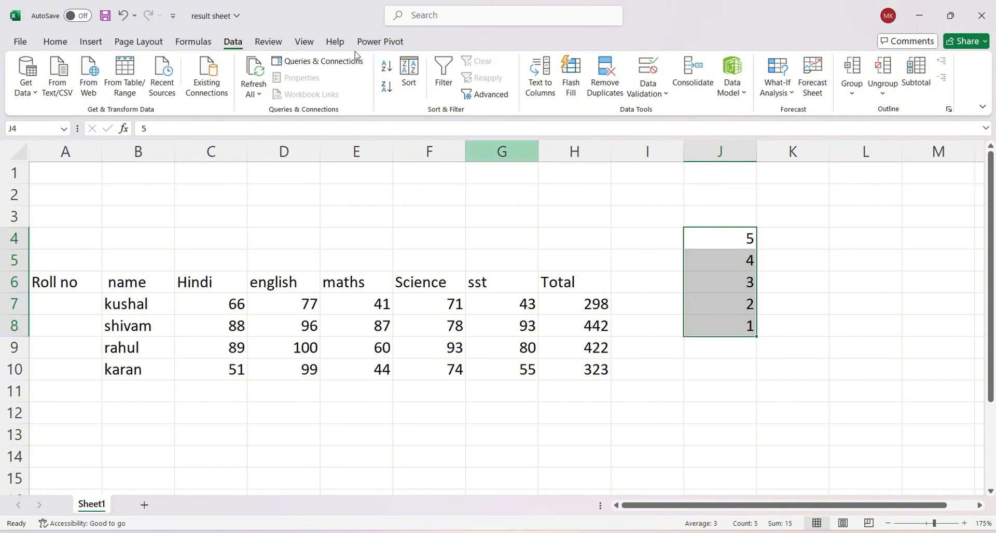
click(386, 66)
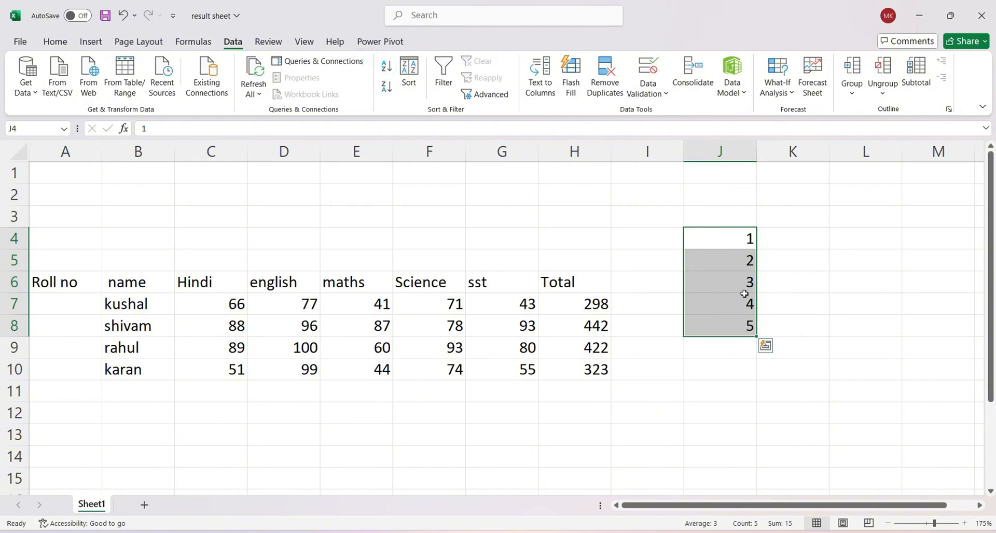
key(ctrl+c)
click(62, 298)
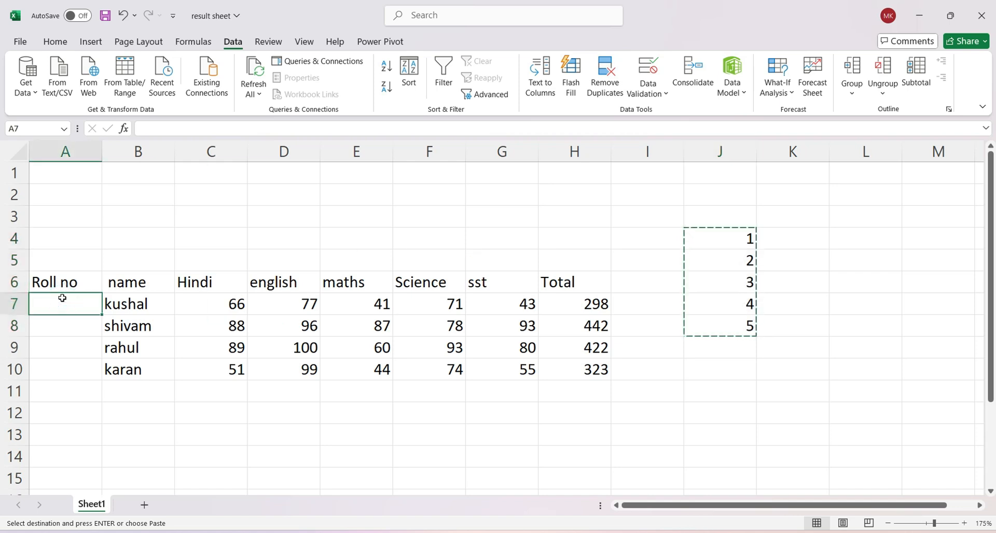
key(Return)
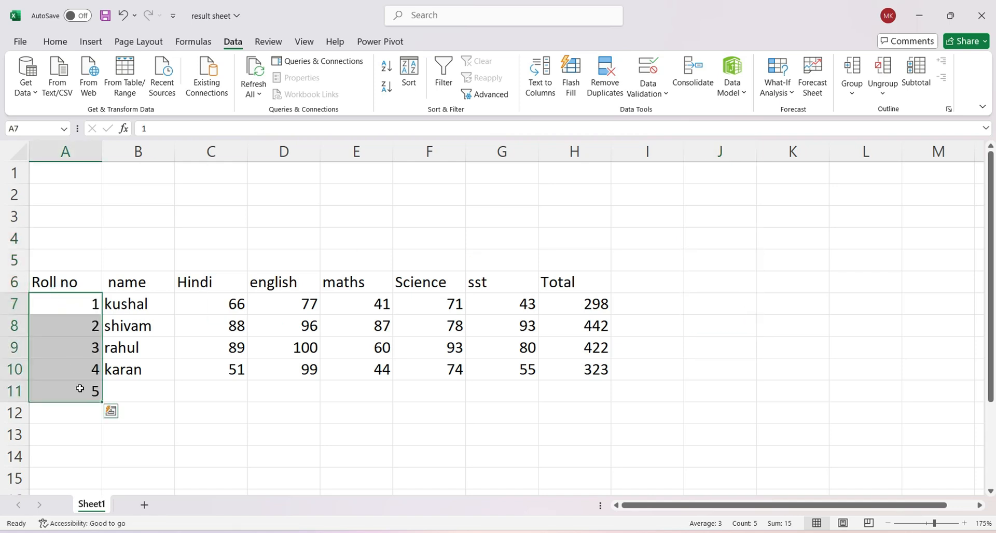
Clear the surplus roll number in cell A11, below the last student row.
click(80, 389)
key(Delete)
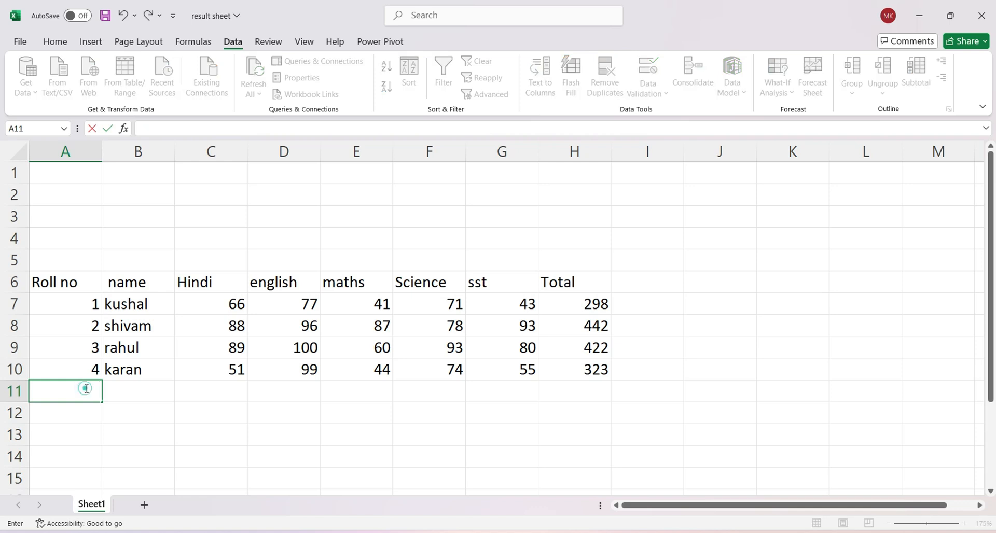
click(169, 368)
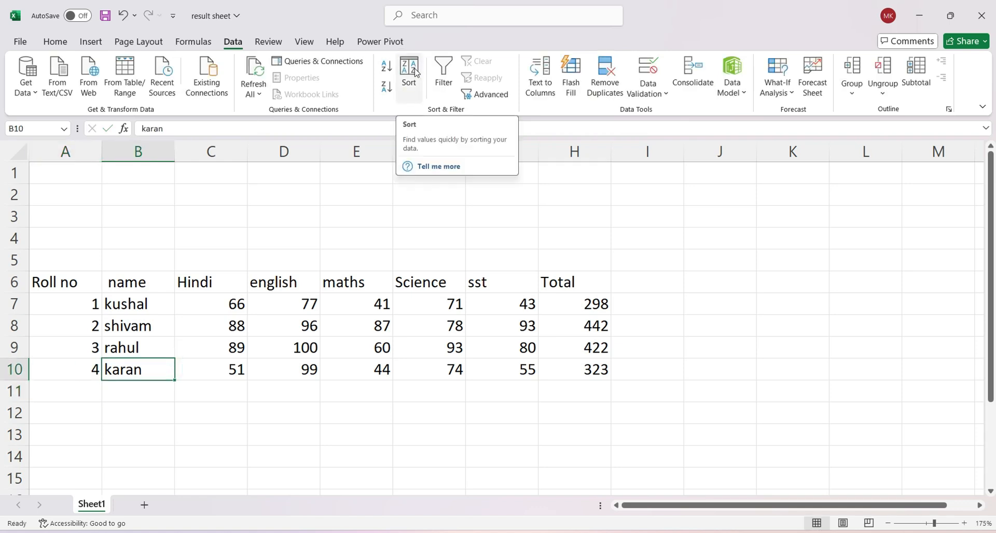
Save the result sheet workbook.
key(ctrl+s)
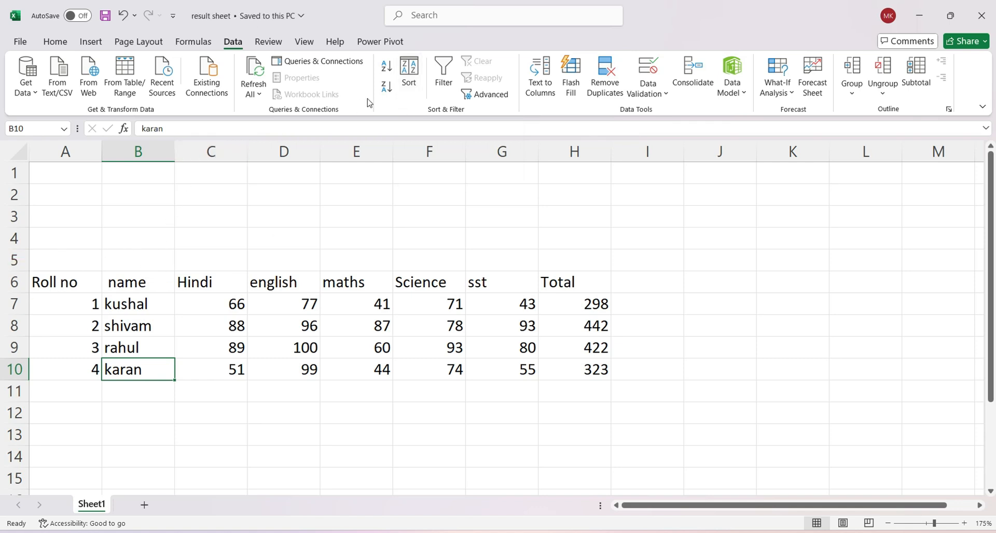
click(390, 232)
click(409, 72)
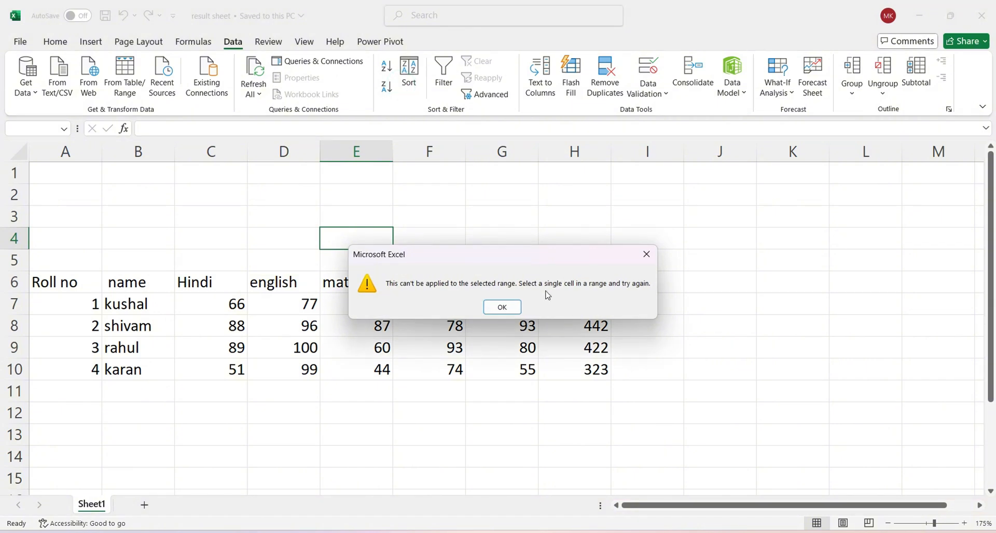
click(501, 307)
drag(48, 285, 597, 378)
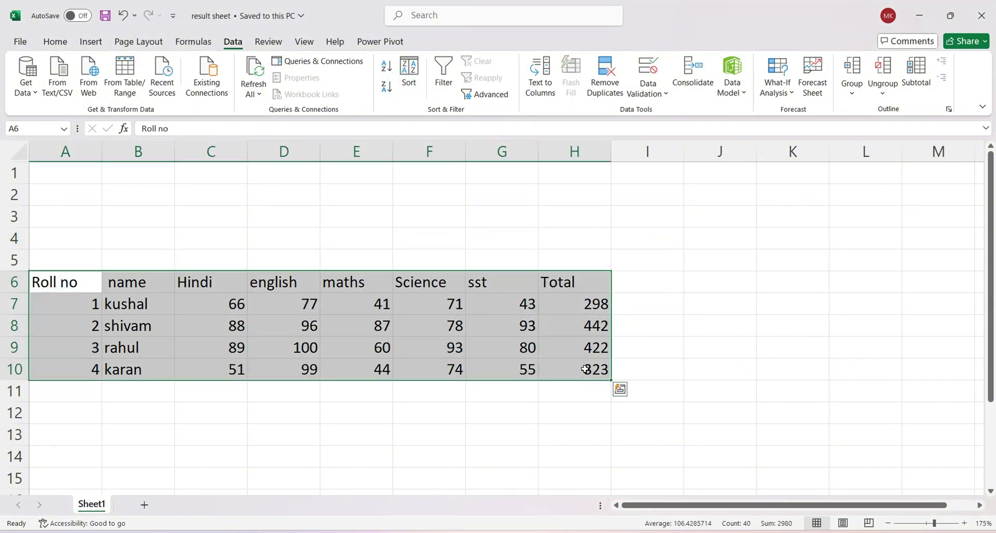
click(410, 78)
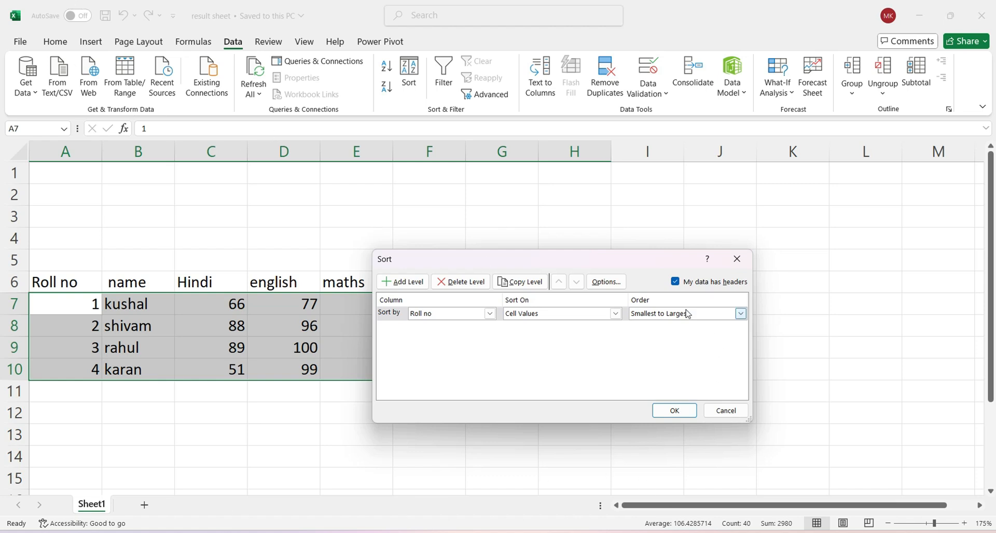
click(737, 259)
Fill cells D7:D8 in the english column with light blue.
drag(315, 302, 314, 326)
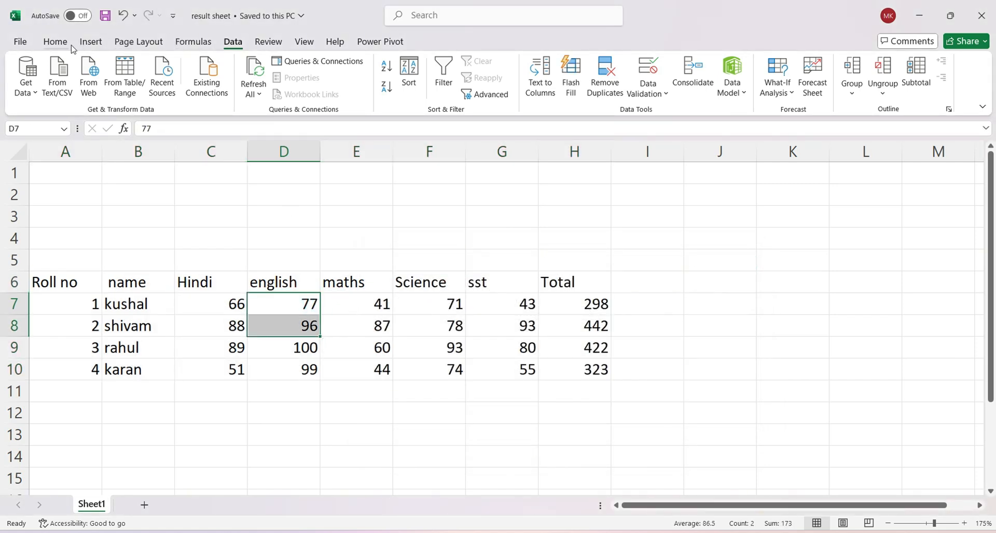
click(56, 42)
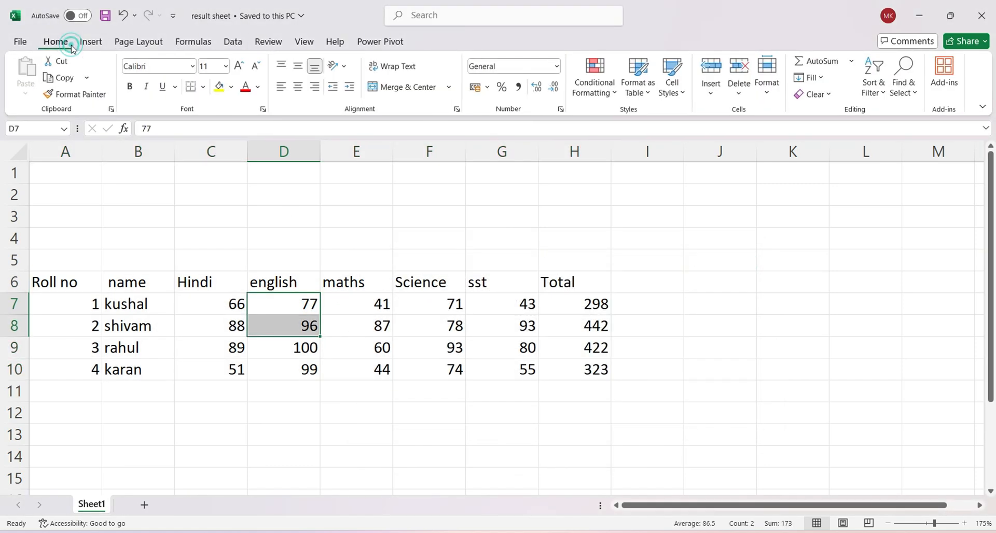
click(232, 87)
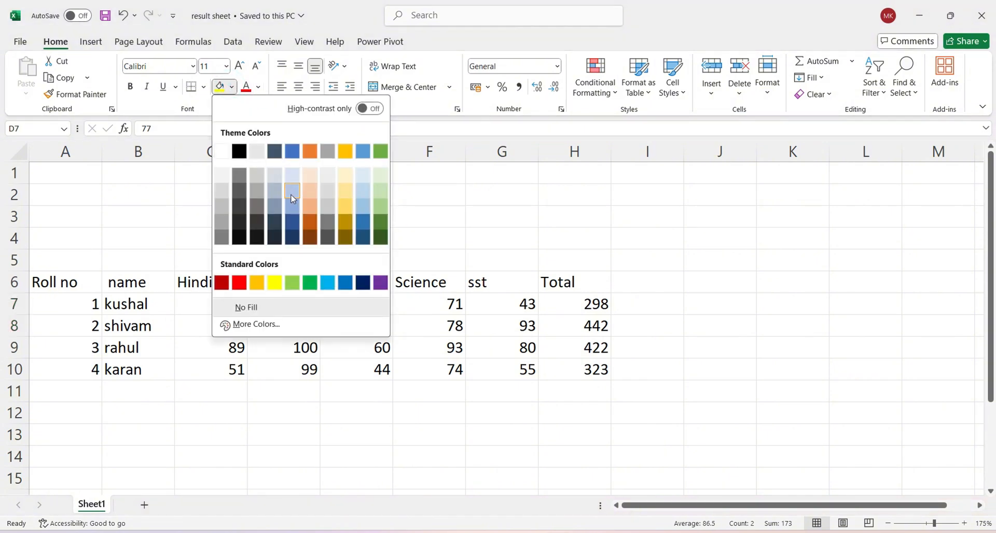
click(292, 197)
Fill cell D9 with pale green and cell D10 with dark orange.
click(291, 346)
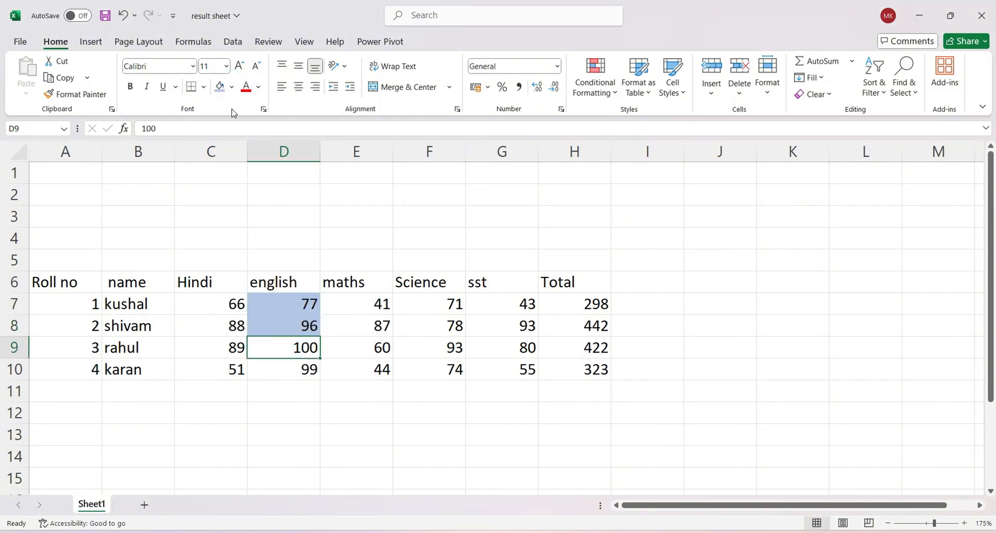
click(232, 86)
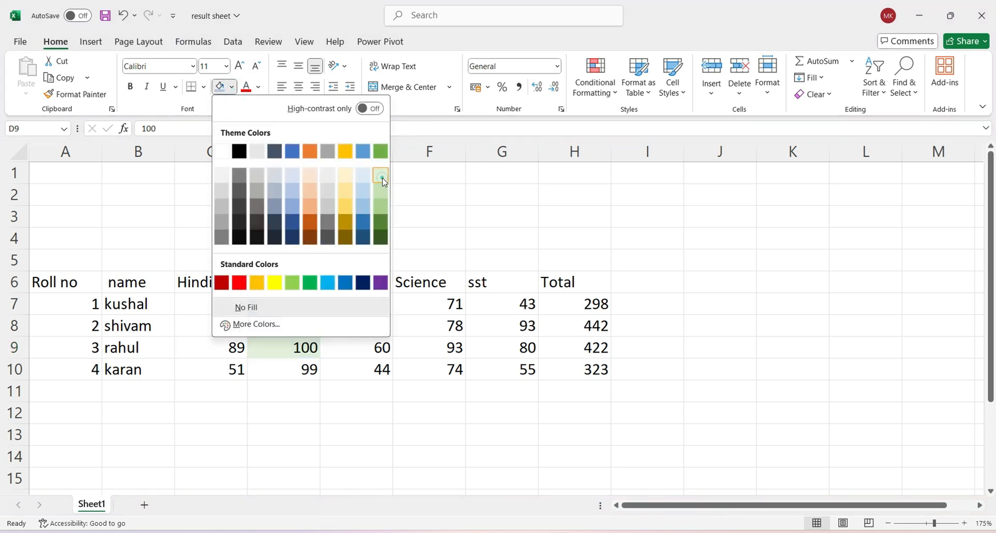
click(382, 180)
click(282, 369)
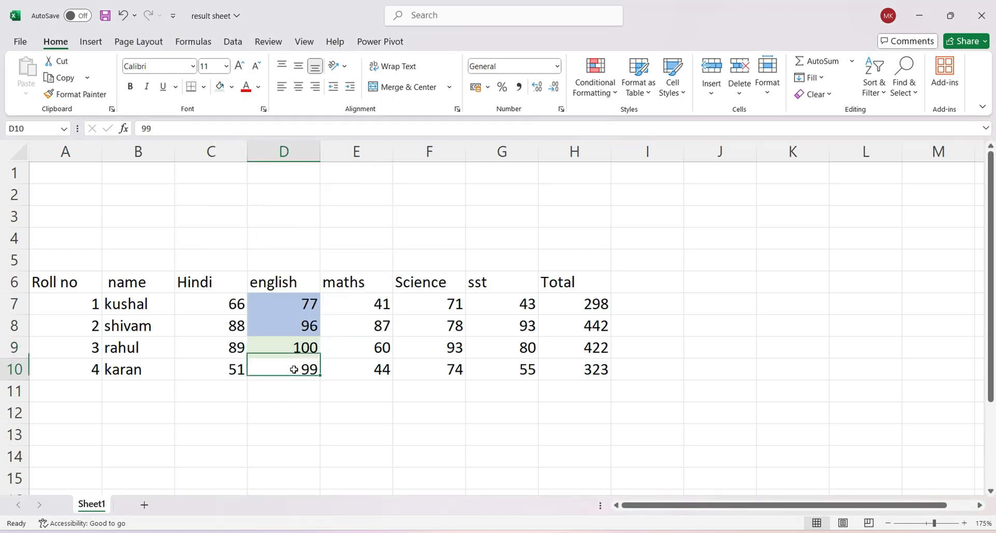
click(231, 86)
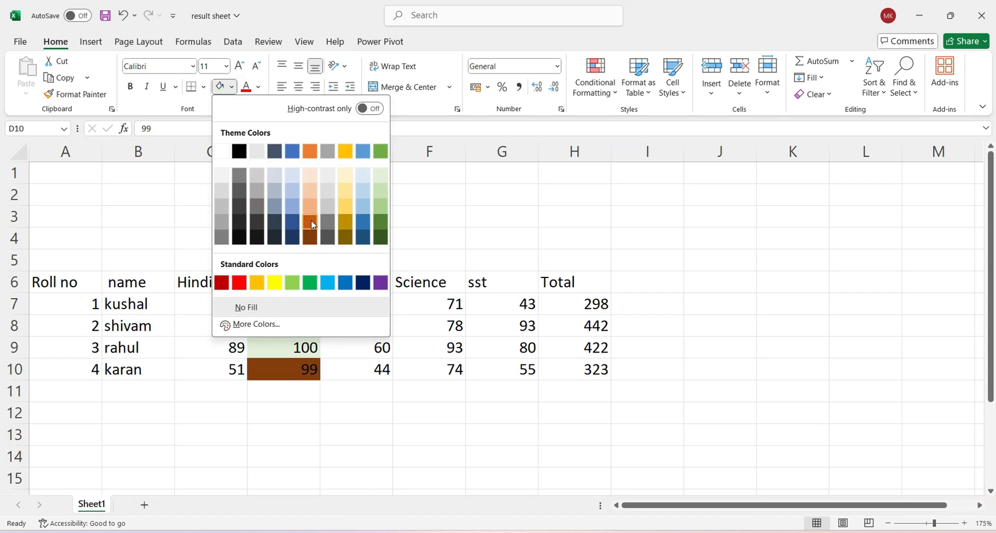
click(312, 225)
Sort only the current selection D7:D10 by cell color, with the dark orange cell on top.
drag(285, 301, 290, 373)
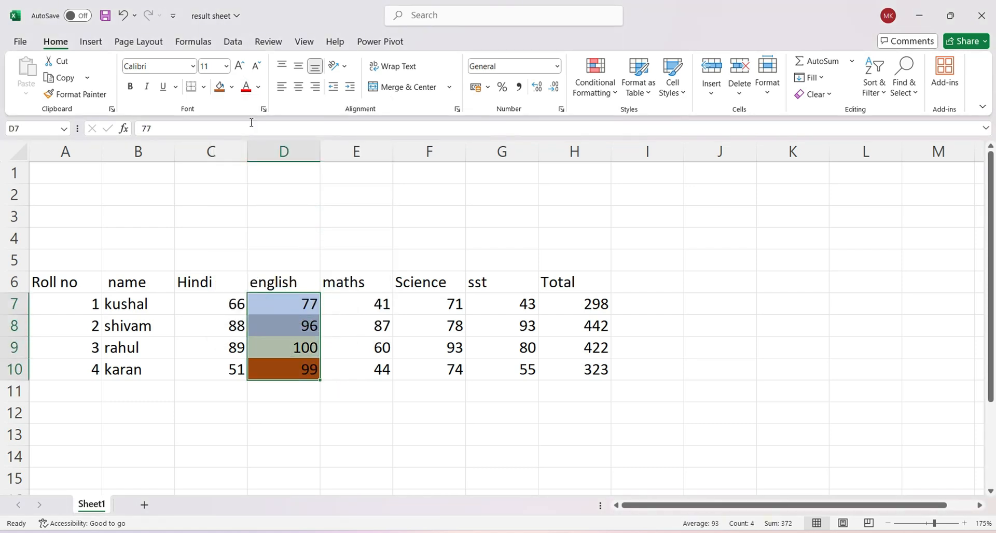
click(239, 44)
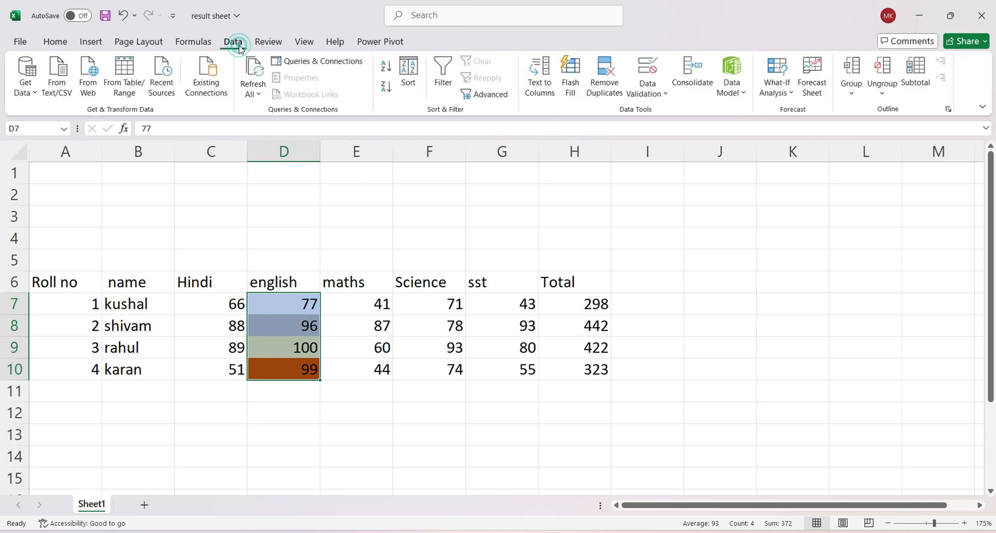
click(415, 76)
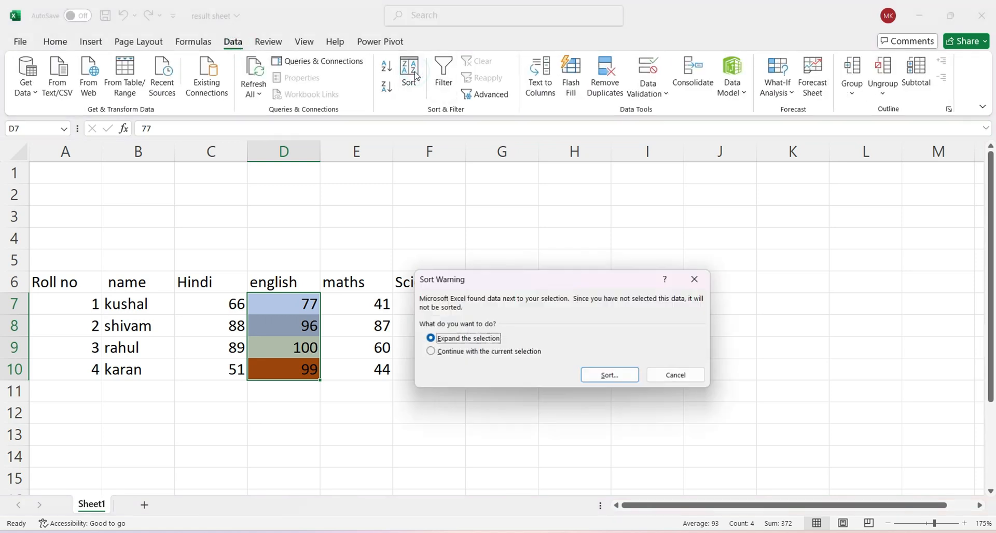
click(439, 356)
click(610, 379)
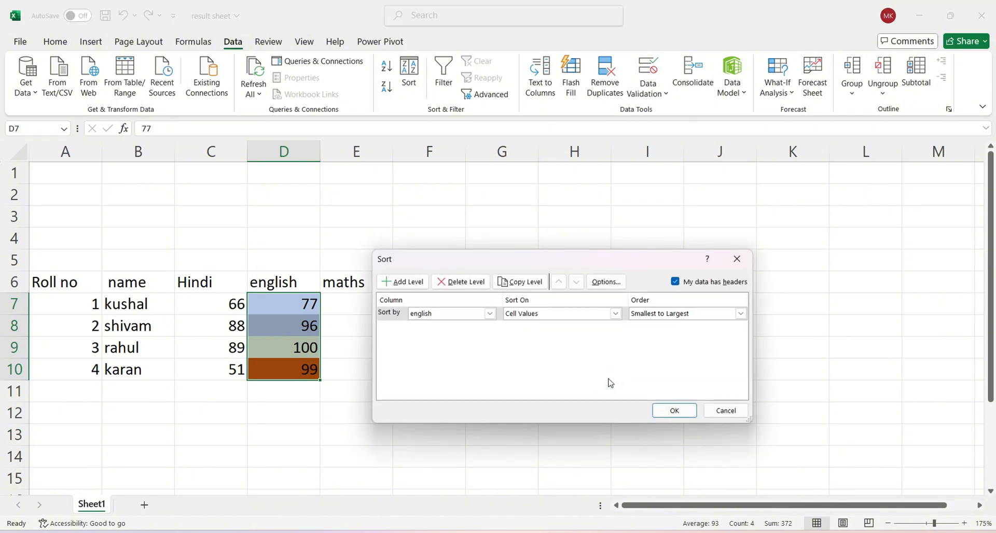
click(616, 315)
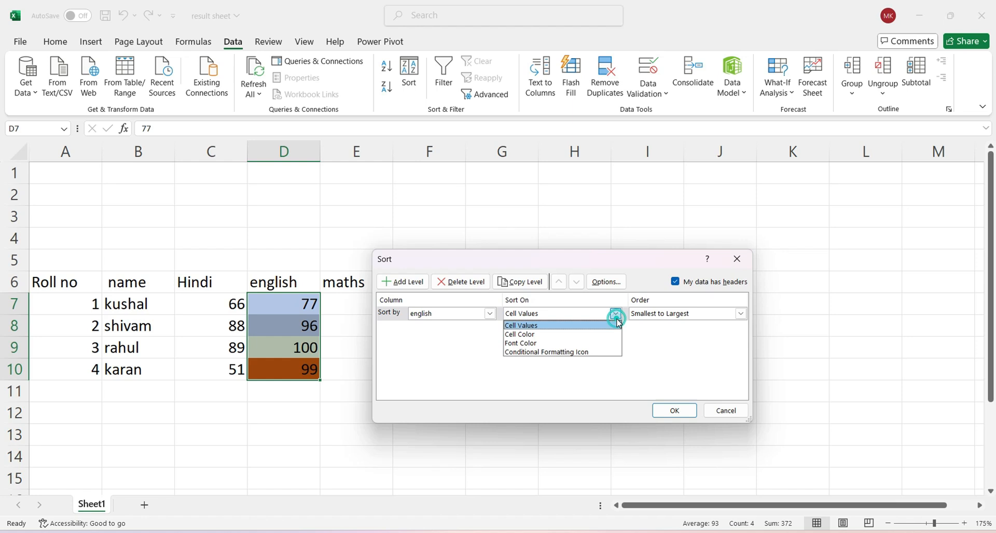
click(546, 334)
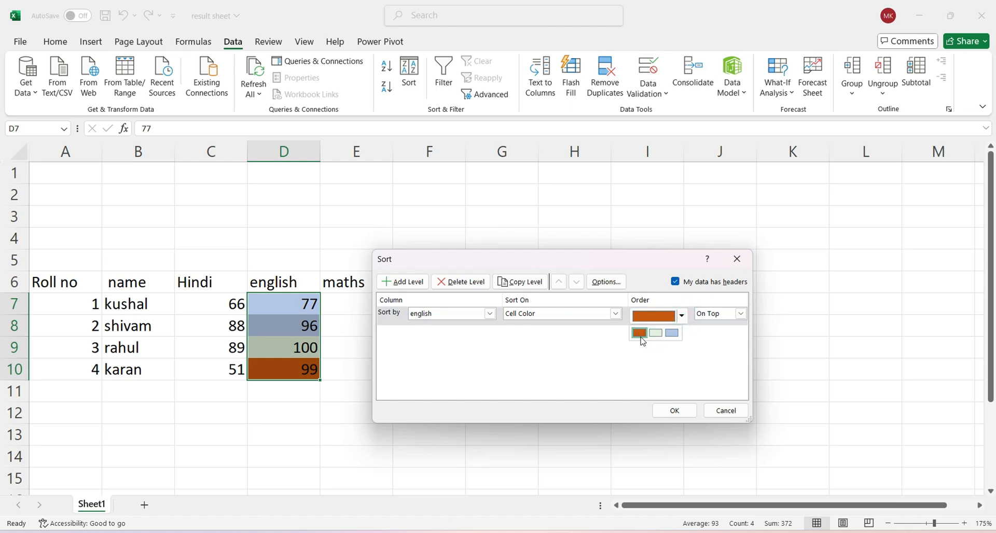
click(642, 337)
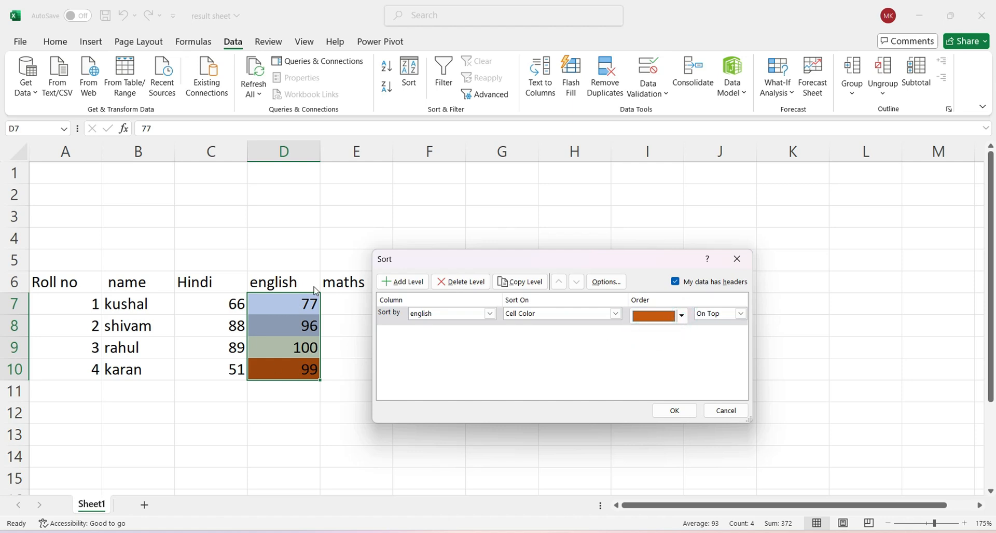
click(675, 411)
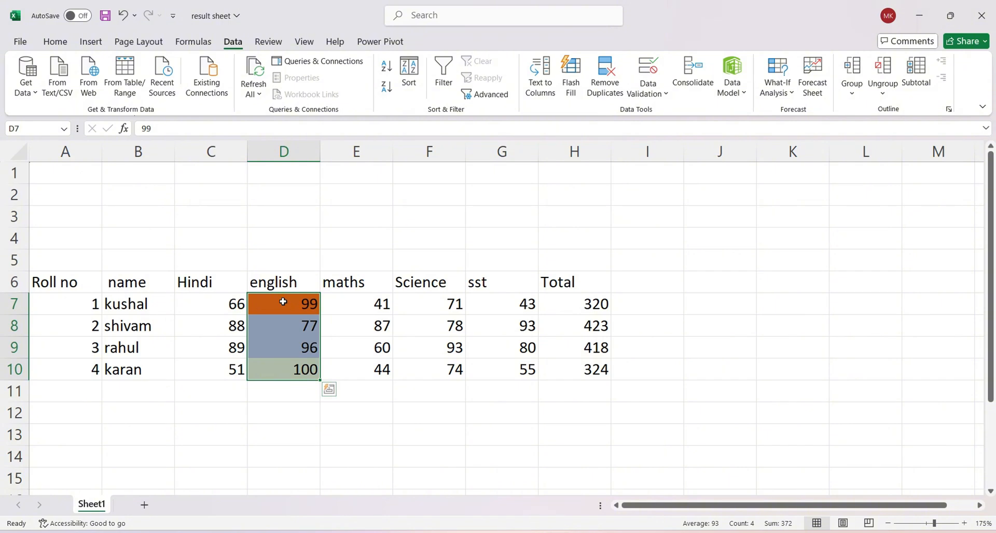
Undo the cell color sort and the fills applied to the english column.
key(ctrl+z)
key(ctrl+z)
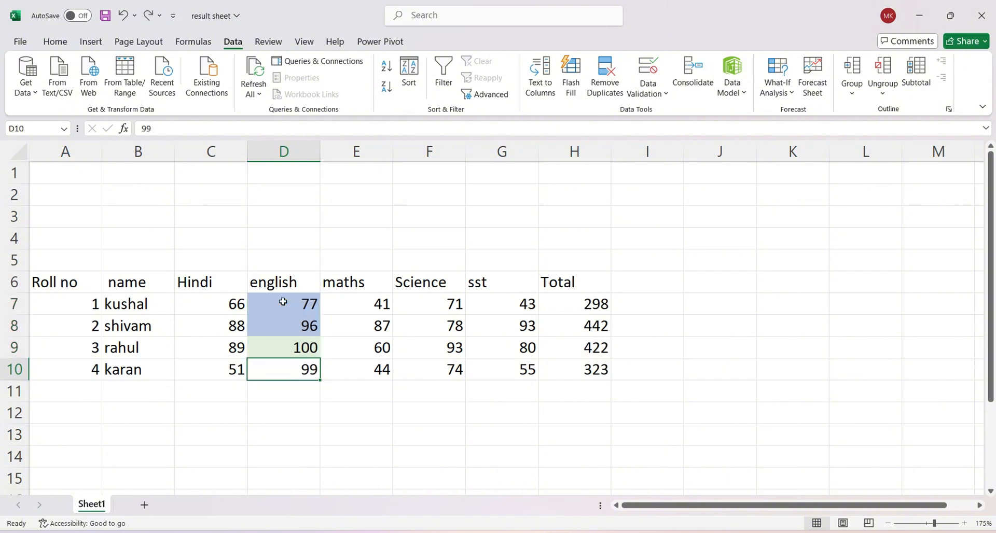
key(ctrl+z)
key(ctrl+z)
key(ctrl+z)
click(356, 305)
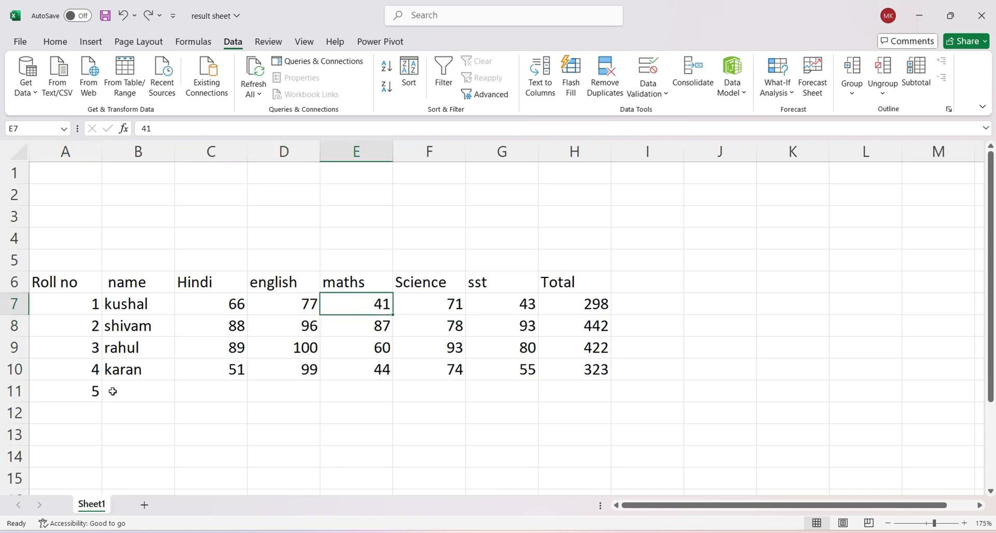
Clear the surplus roll number restored in cell A11.
click(95, 391)
key(Delete)
click(185, 361)
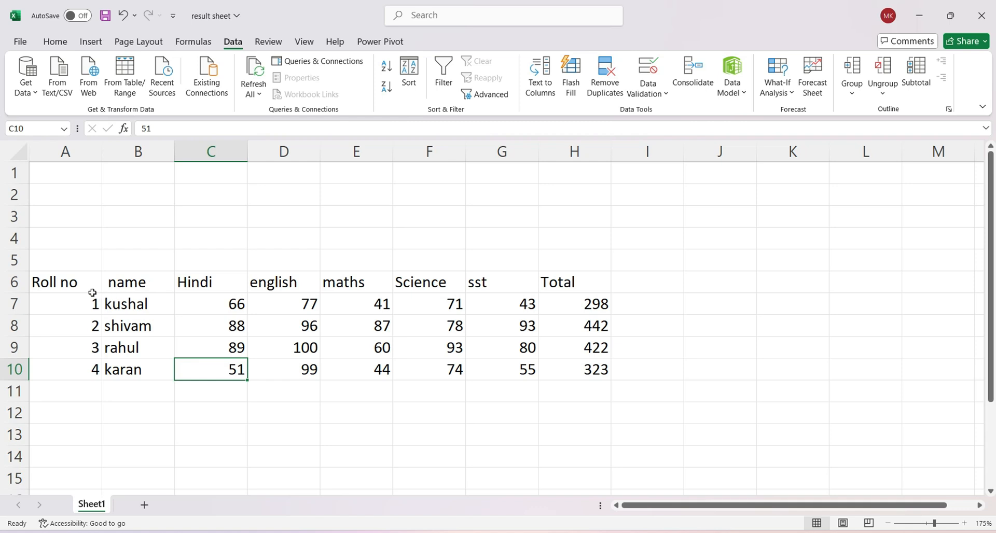
Turn on filtering for the student table A6:H10, including its header row.
drag(92, 291, 597, 369)
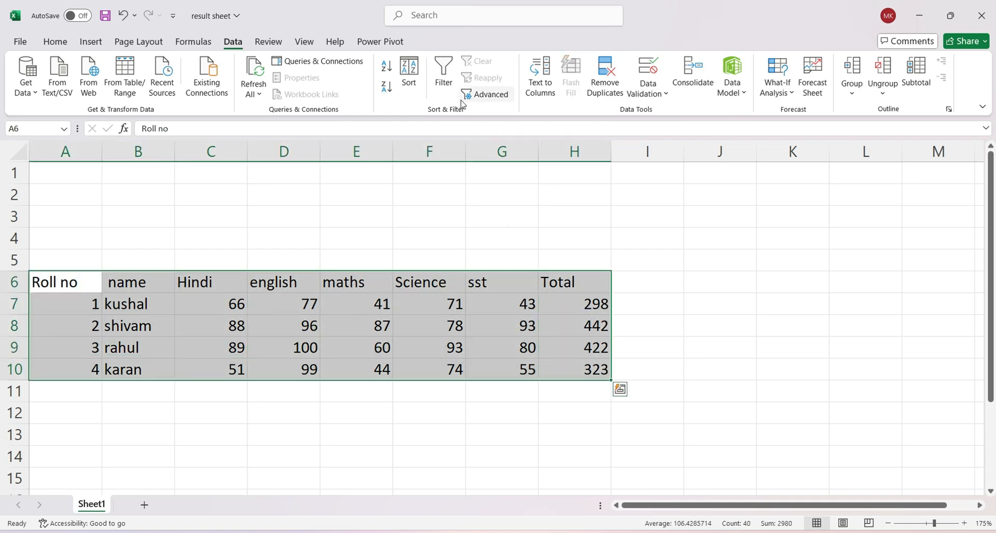
click(443, 71)
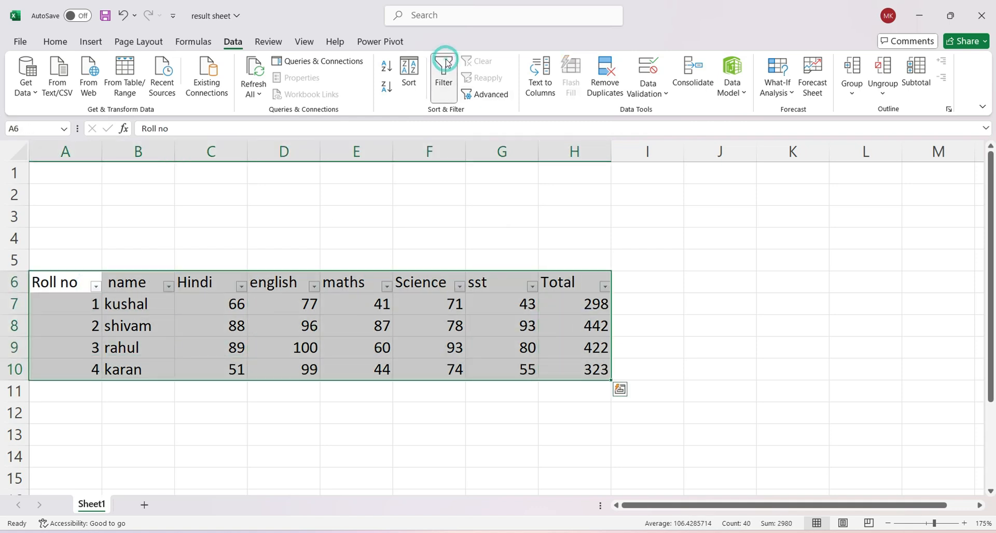
click(556, 354)
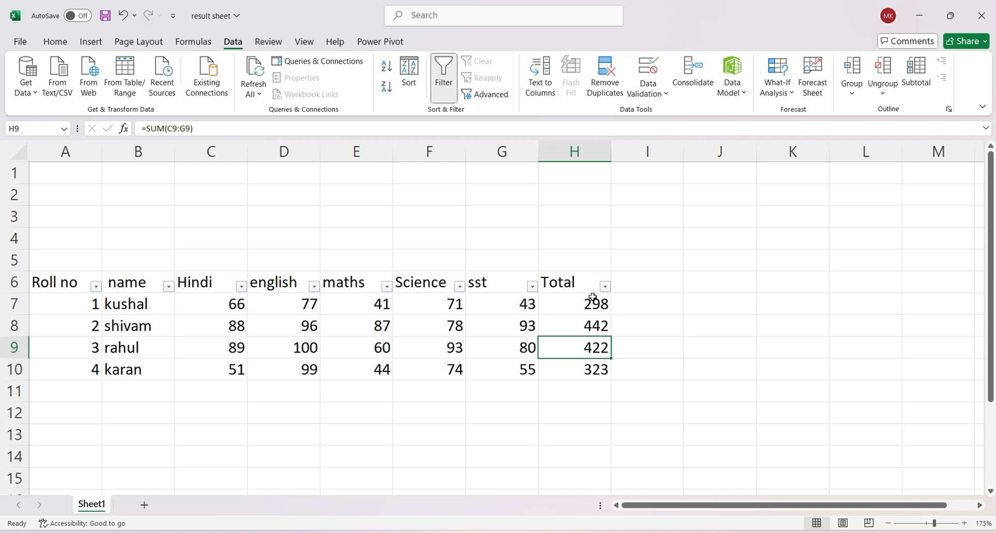
Filter the Roll no column to show only roll numbers 1 and 2.
click(606, 286)
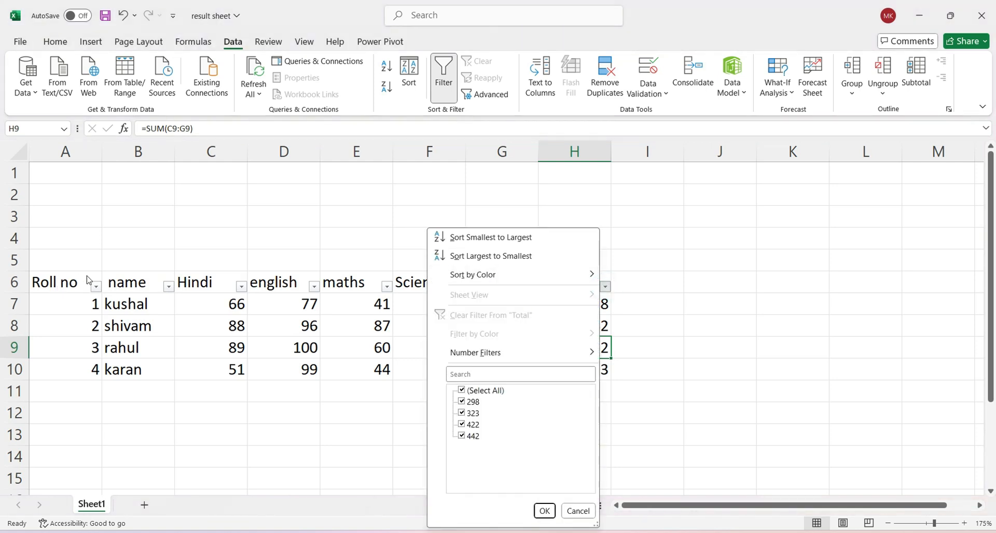
click(97, 286)
click(97, 287)
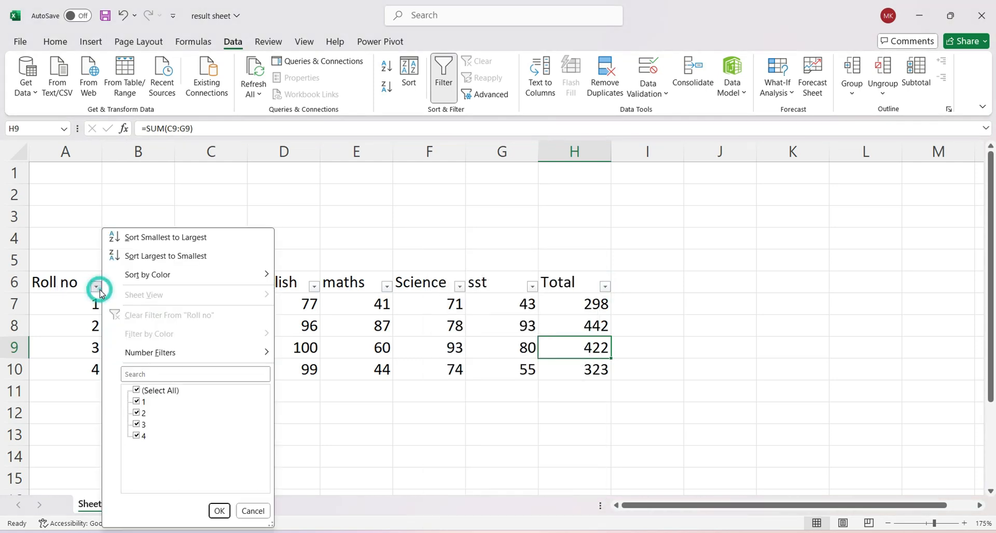
click(143, 437)
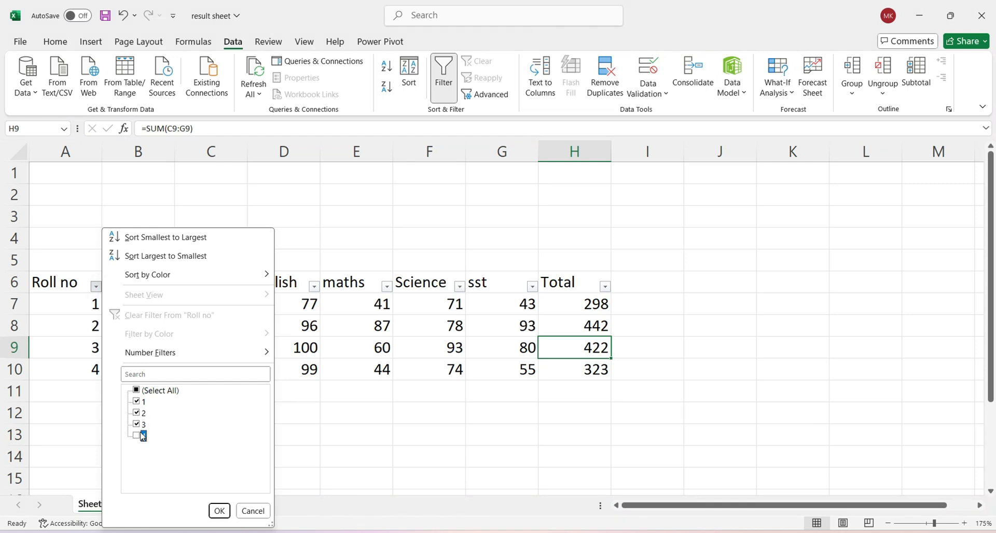
click(137, 424)
click(219, 511)
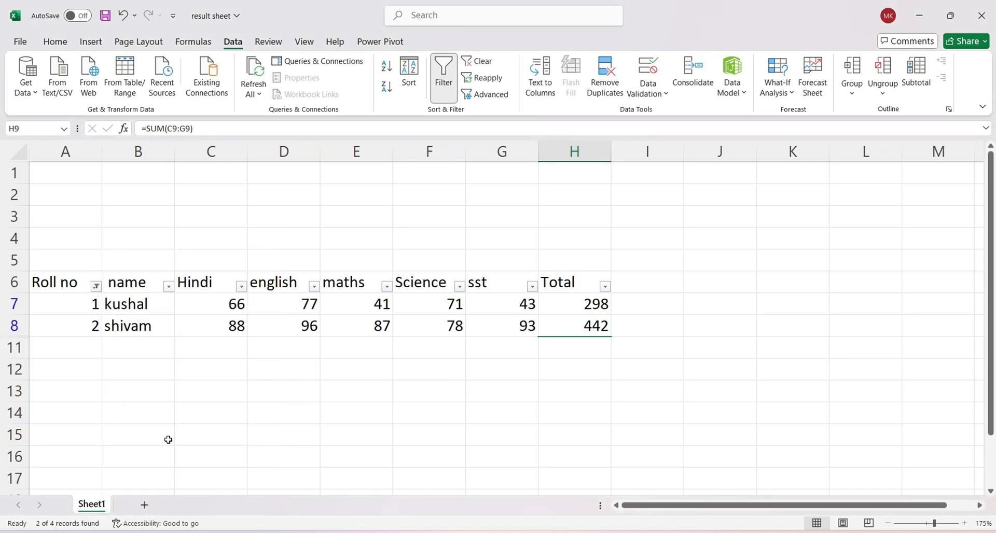
Clear the Roll no filter to show all student rows again.
click(105, 336)
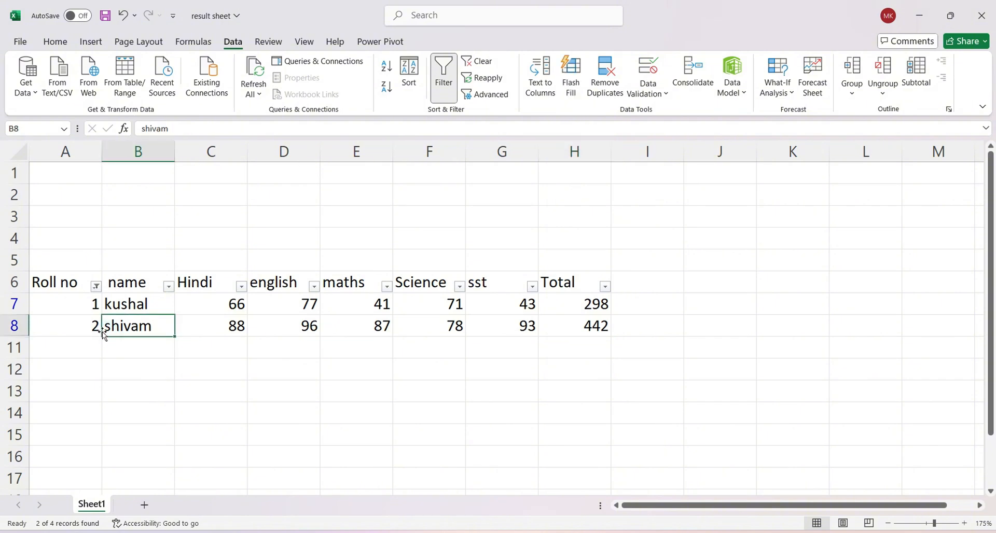
click(97, 303)
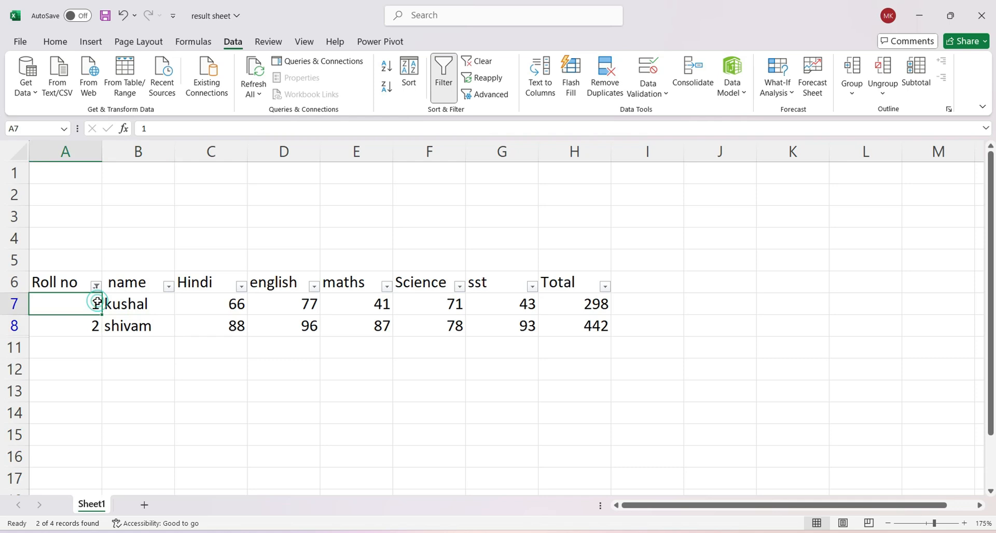
click(484, 63)
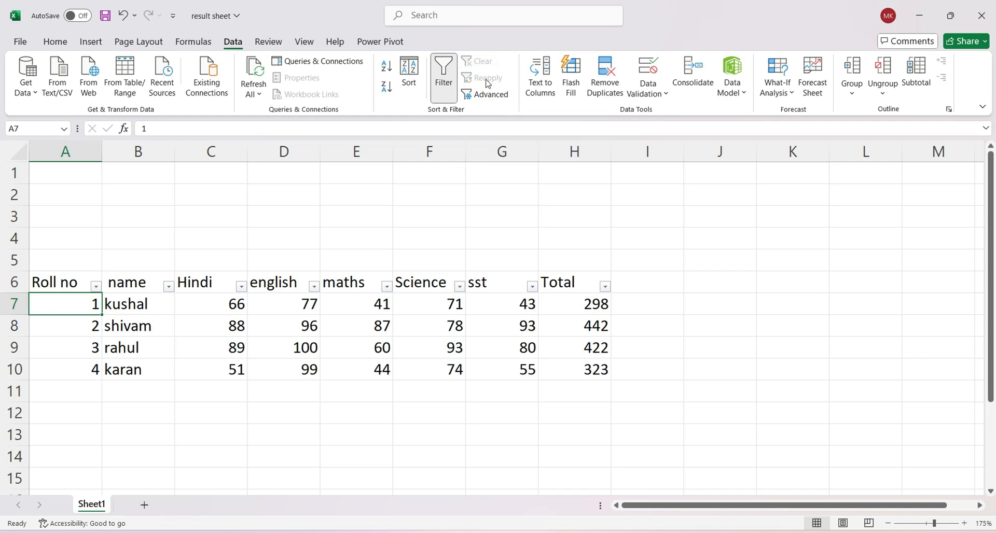
Sort the student table by the Total column from smallest to largest using its header filter.
click(604, 287)
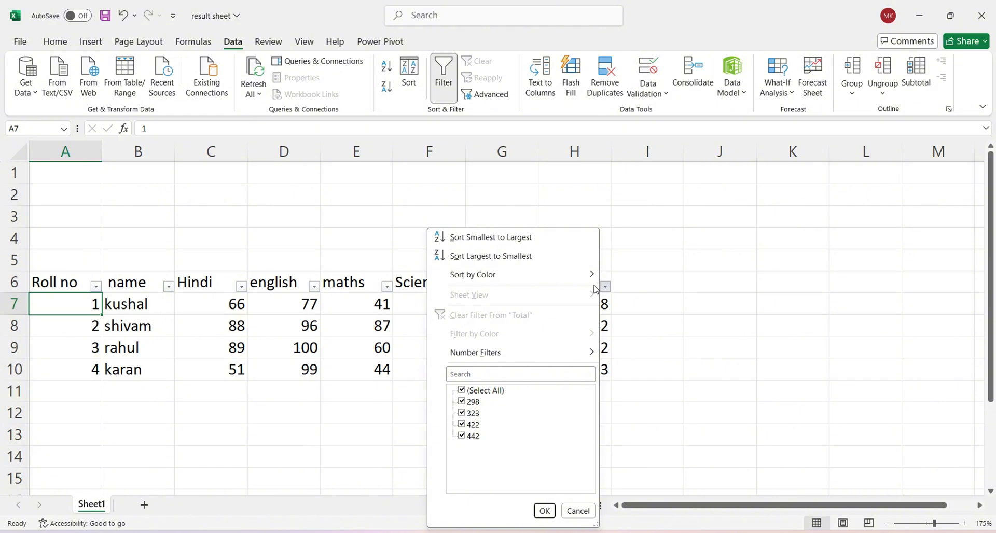
mouse_move(545, 282)
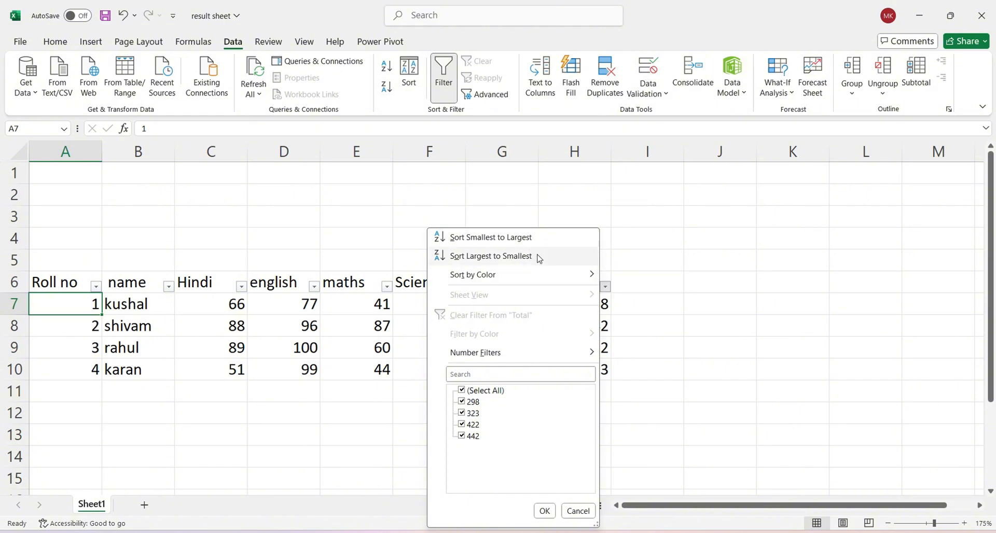
click(534, 241)
click(579, 368)
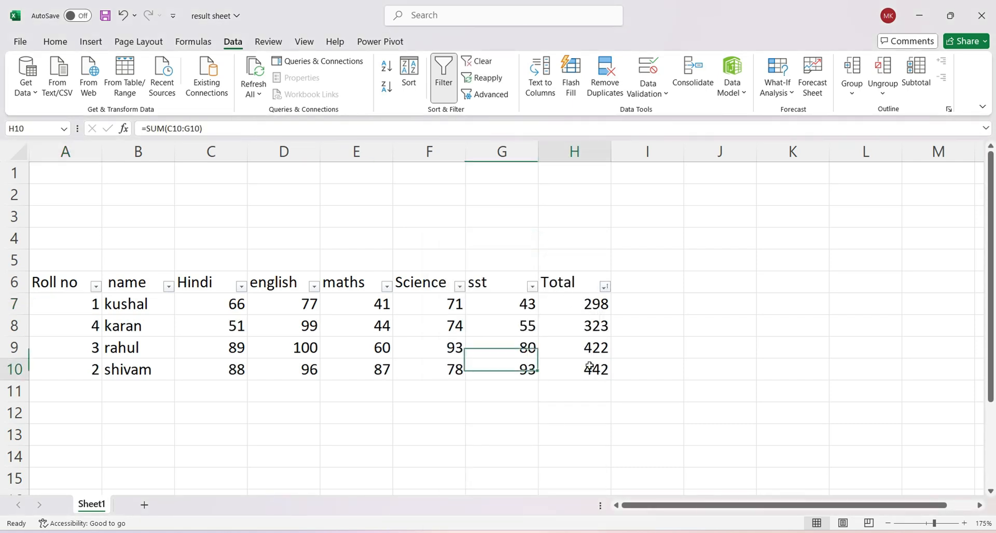
Replace the total in H10 with the value 50.
click(586, 305)
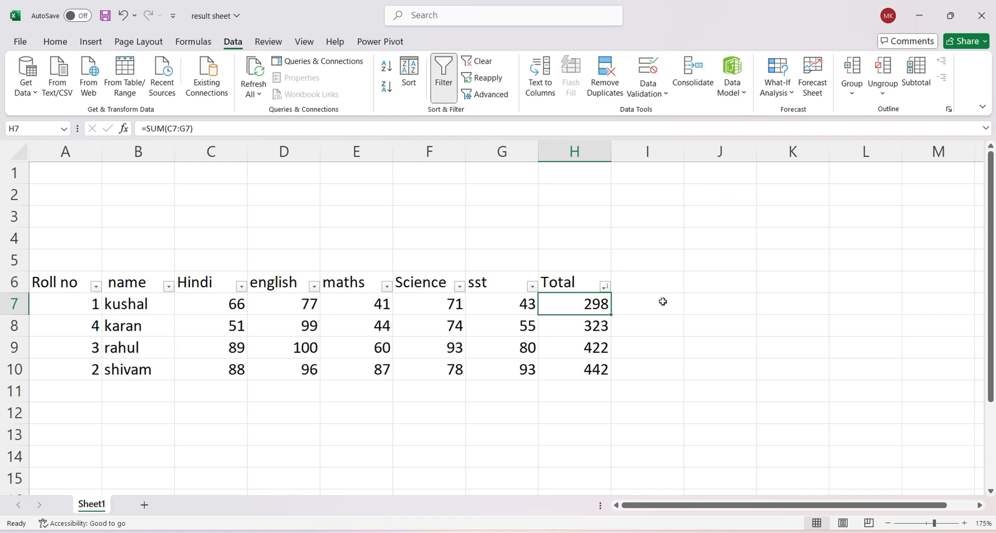
click(571, 369)
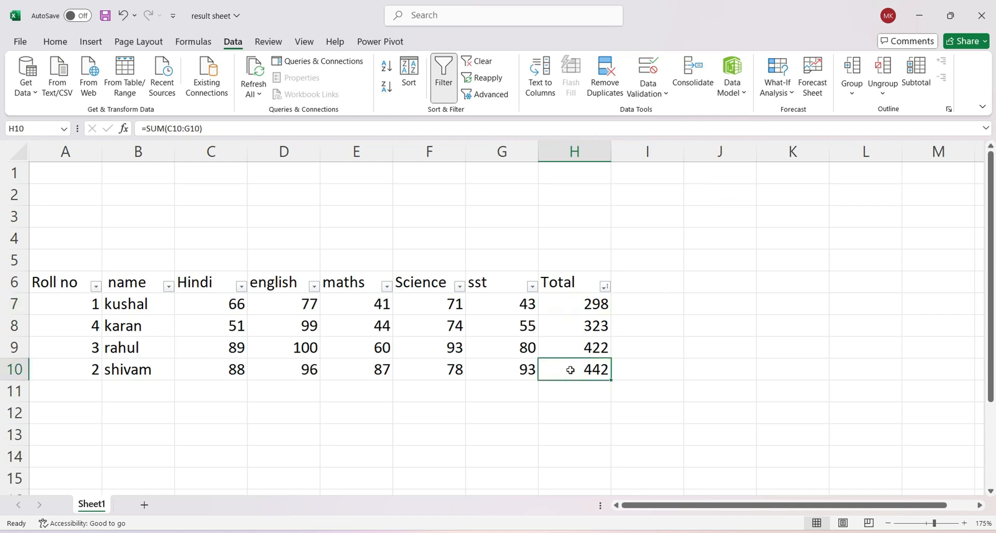
text(50)
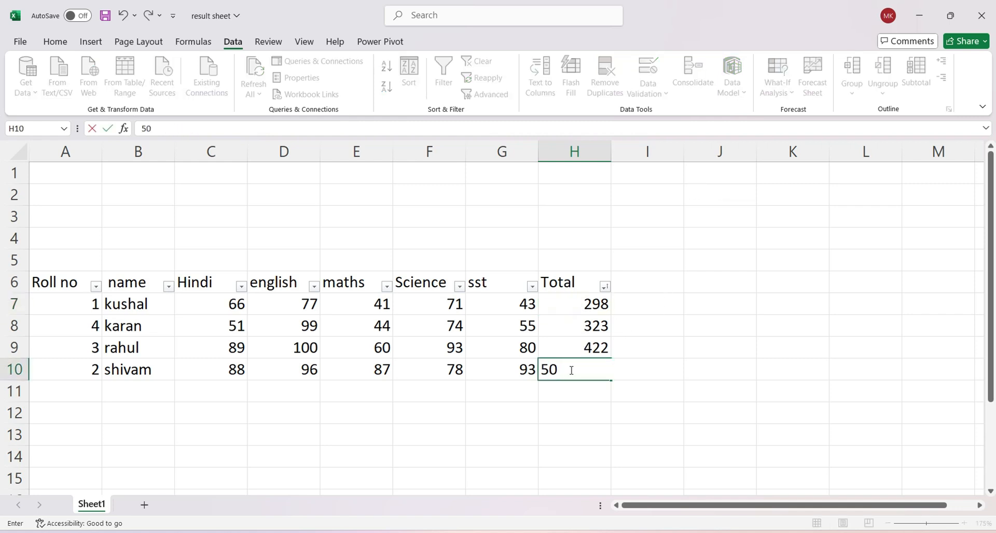
key(Return)
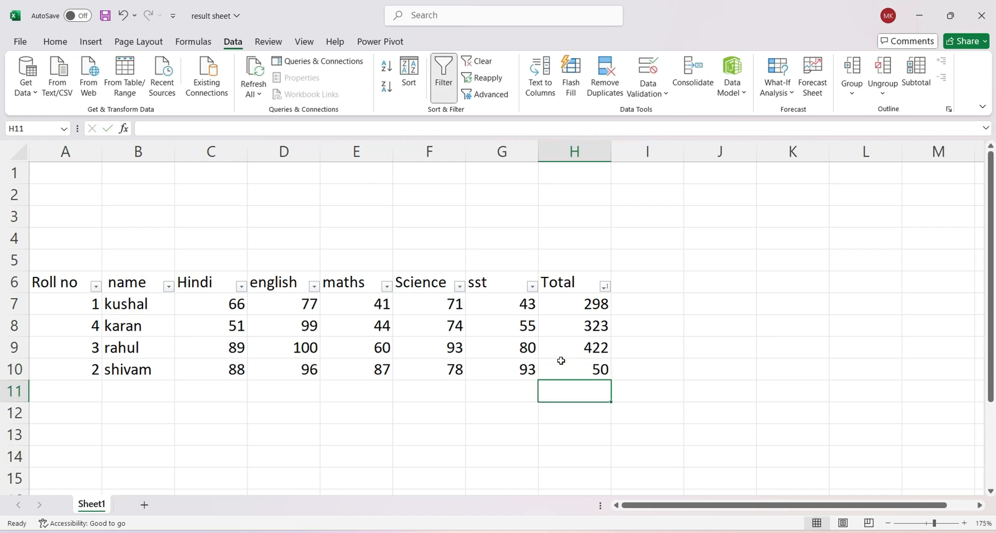
Reapply the Total column sort so the student table takes the changed total into account.
click(561, 354)
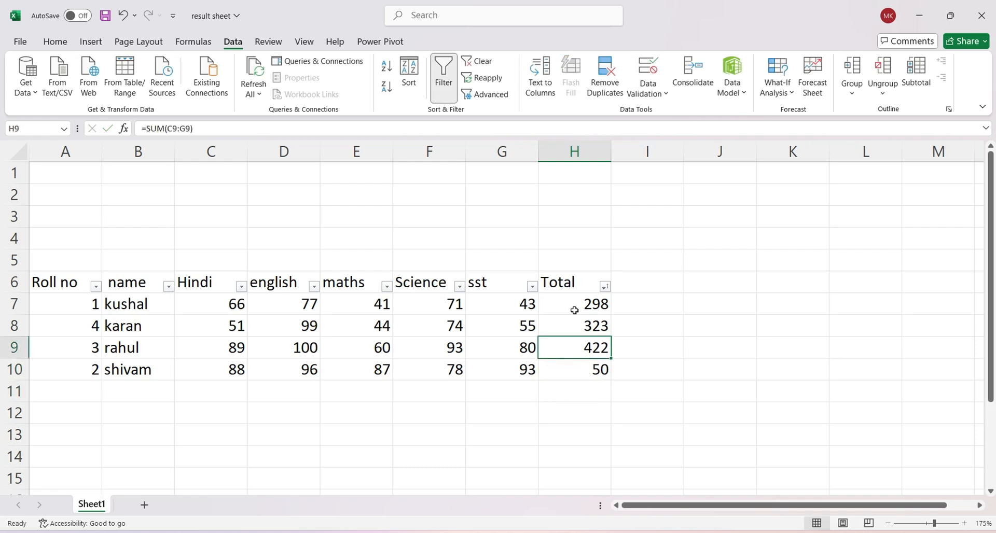
click(575, 310)
click(577, 378)
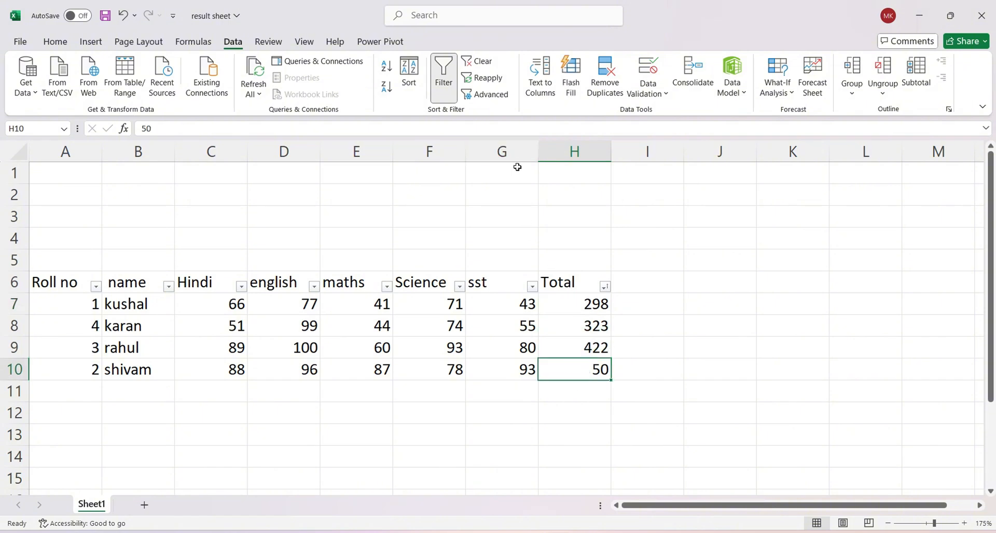
click(483, 86)
click(493, 341)
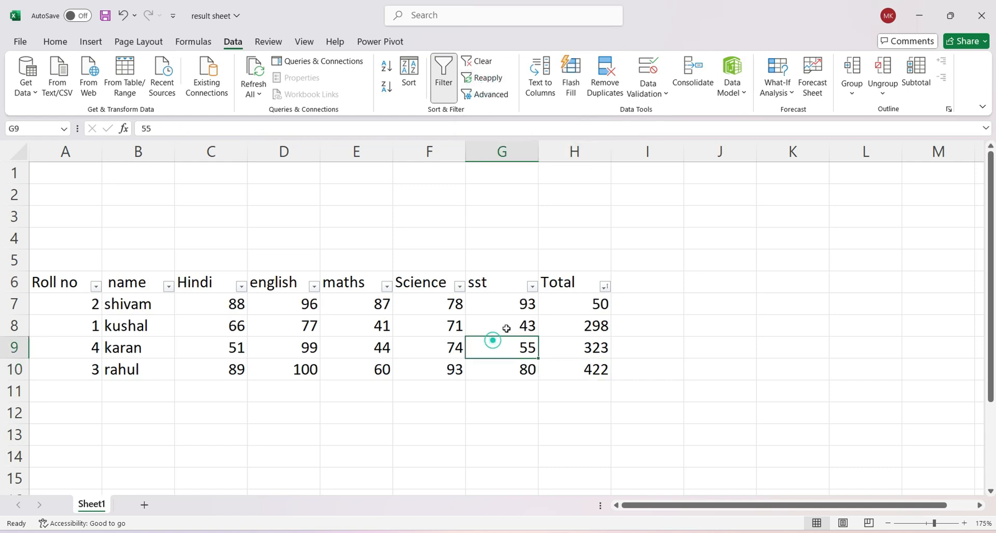
click(549, 310)
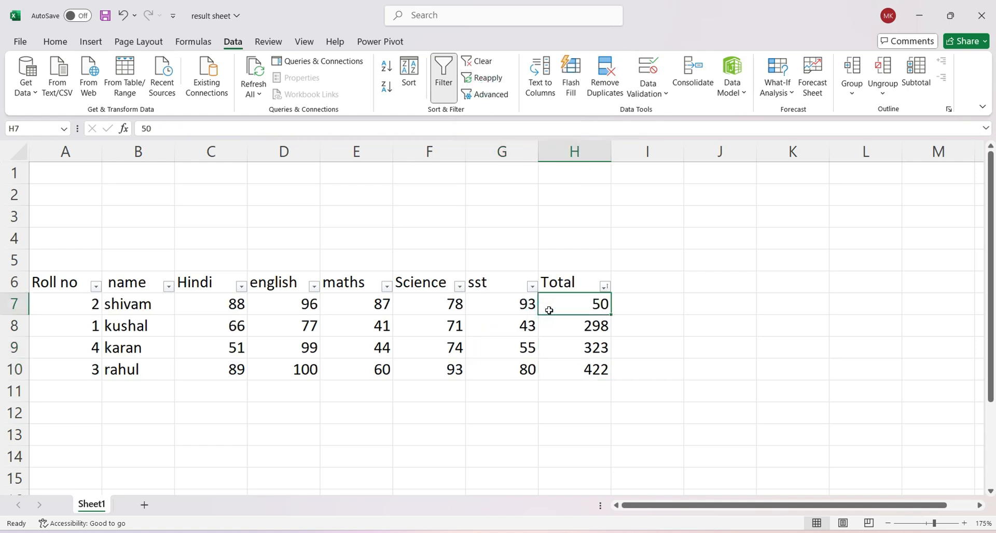
Undo the reapplied sort, the H10 entry and the earlier smallest-to-largest sort of the Total column.
key(ctrl+z)
key(ctrl+z)
key(ctrl+z)
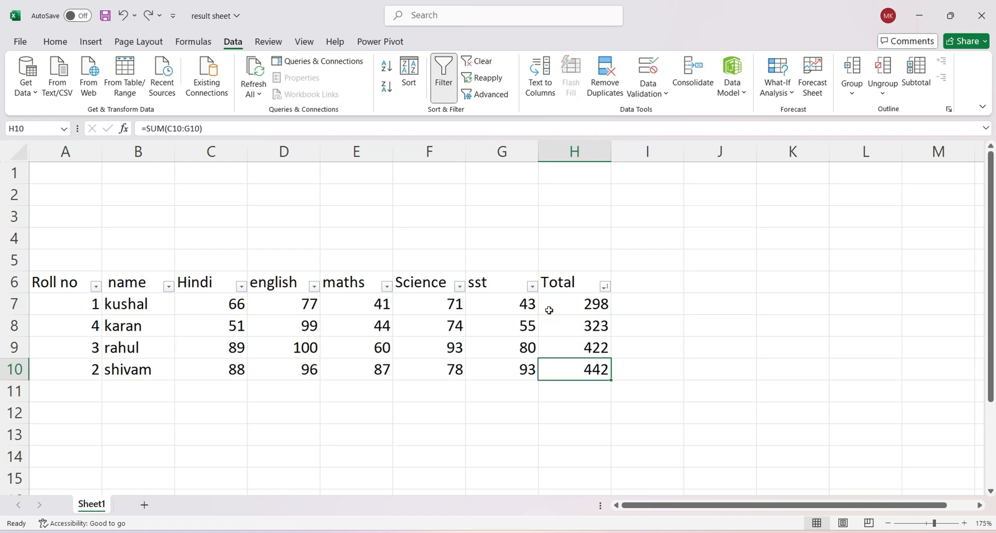
click(532, 332)
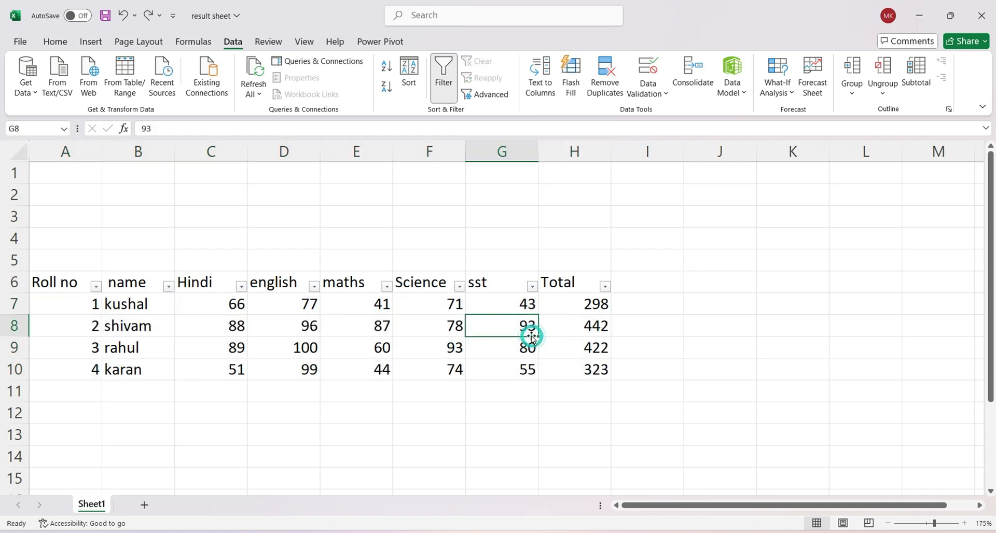
click(489, 95)
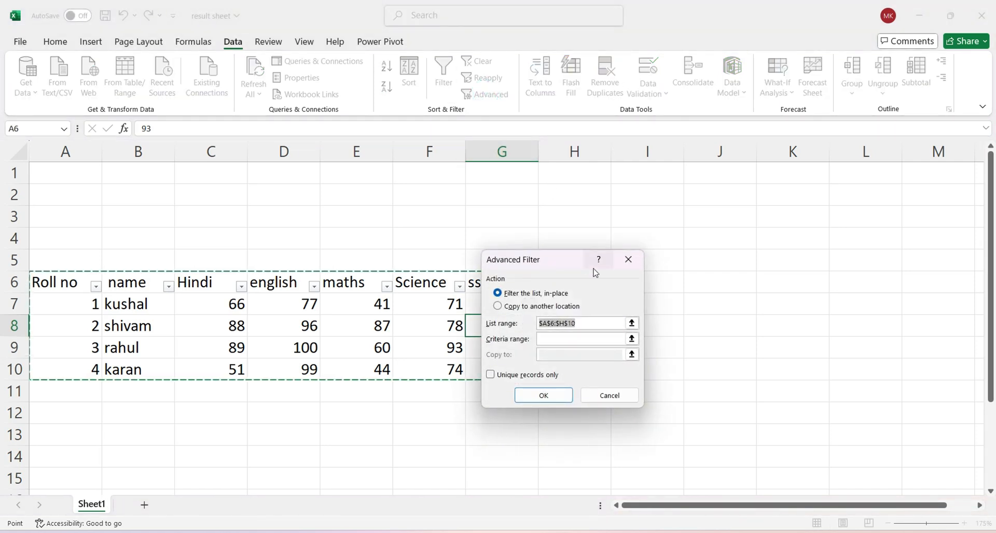
click(627, 260)
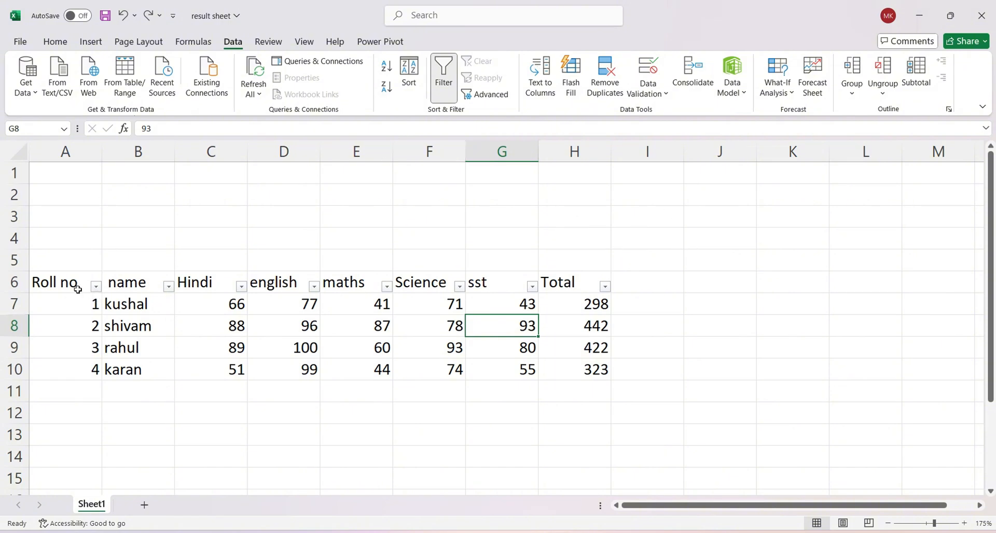
click(96, 287)
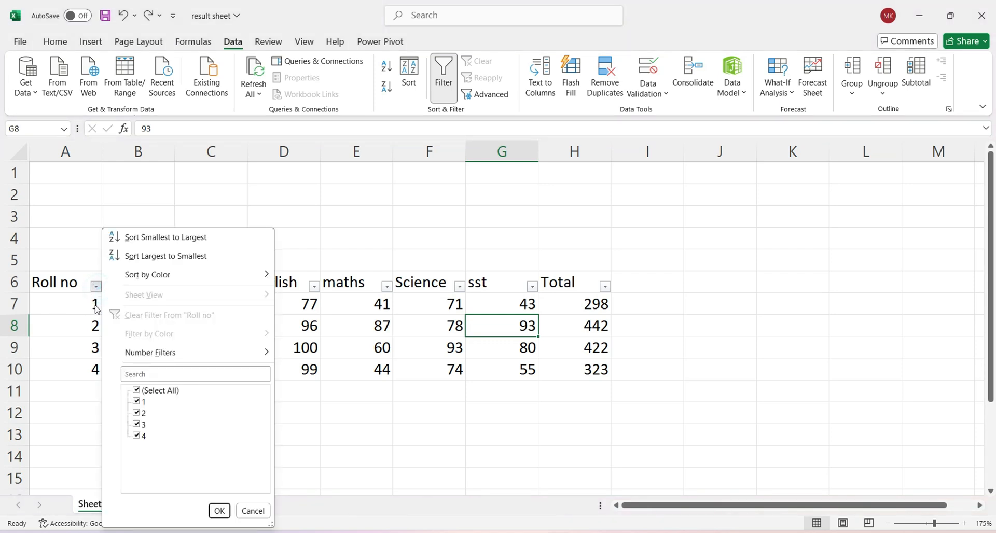
click(96, 309)
Turn off filtering on the student table.
click(59, 289)
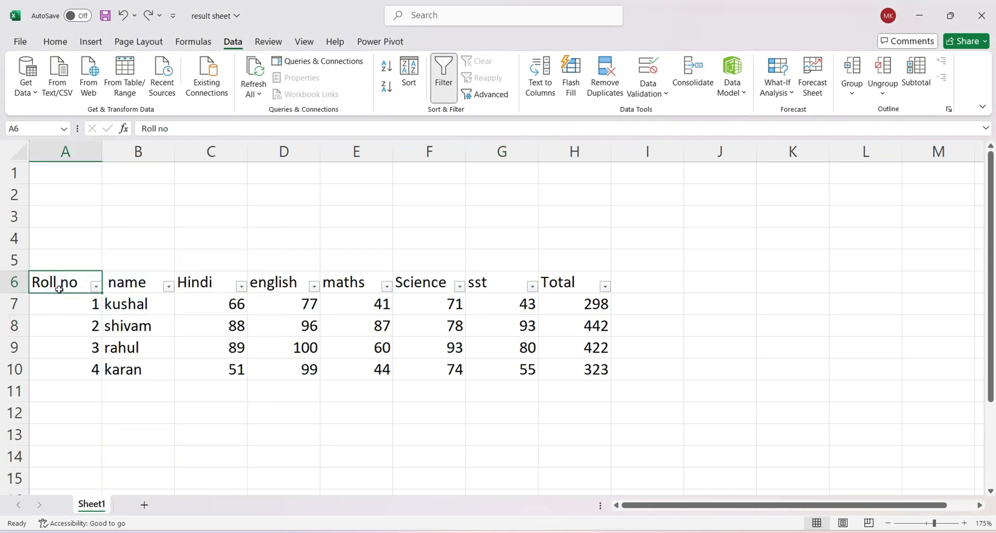
key(ctrl+shift+l)
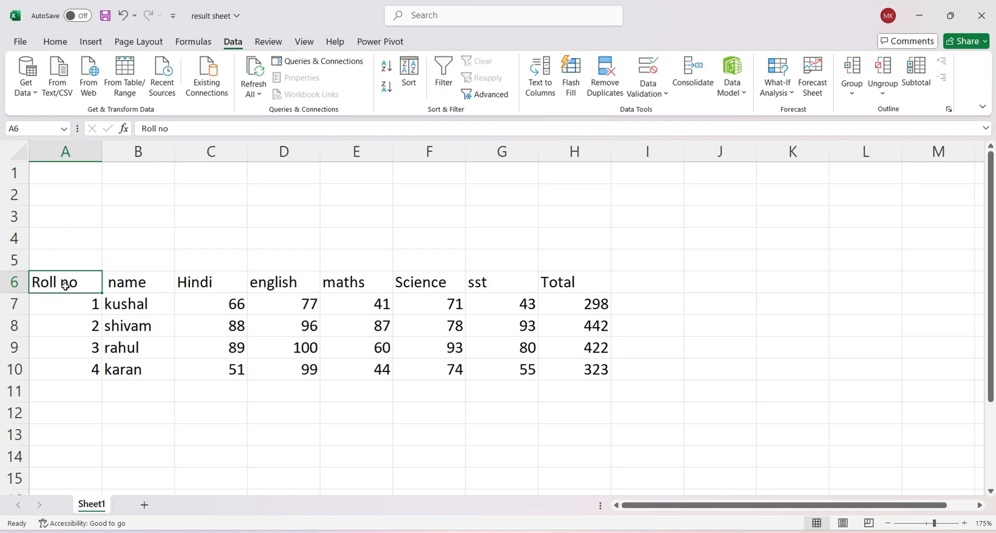
Copy the table's header row A6:H6 and paste it into rows 16 and 21, starting in column A.
drag(65, 285, 565, 360)
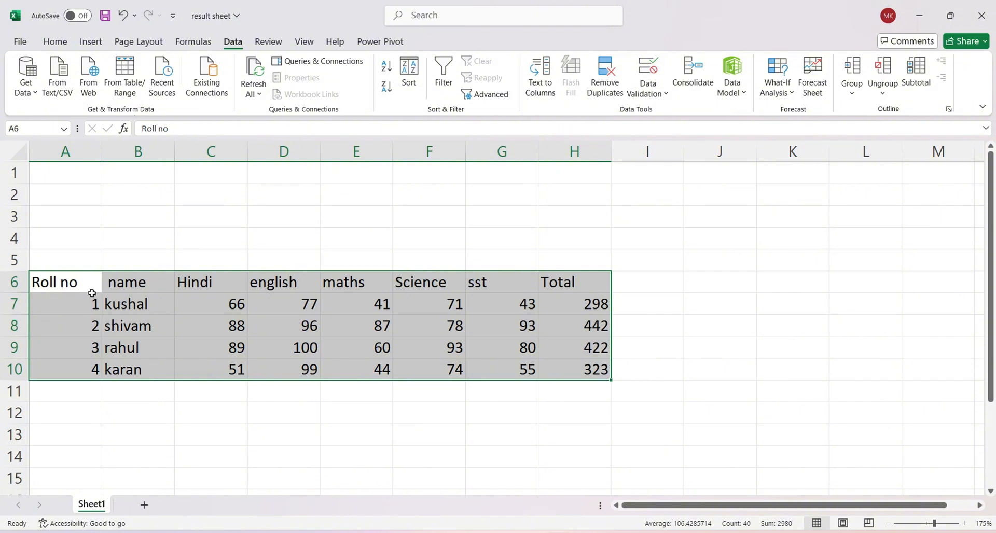
drag(81, 285, 551, 282)
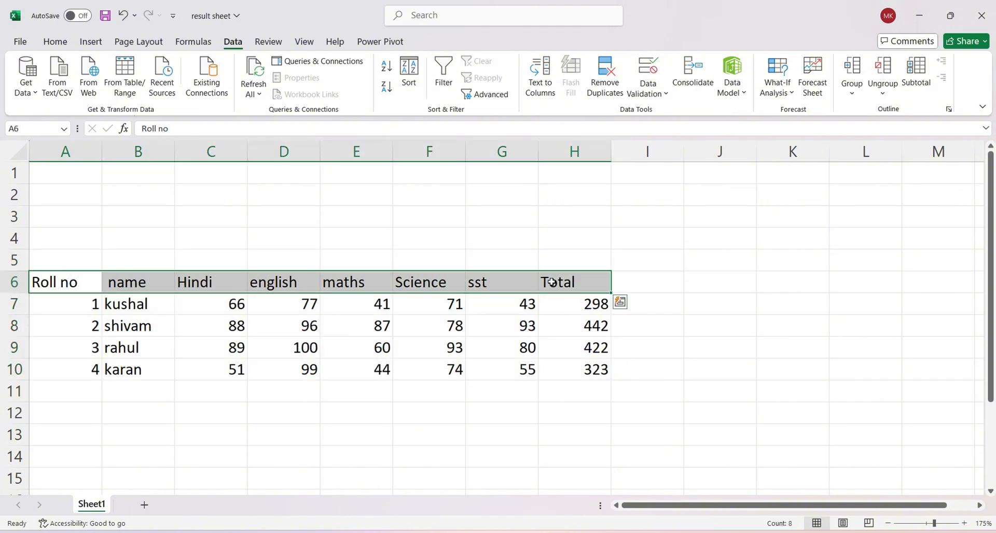
key(ctrl+c)
scroll(544, 298, down, 2)
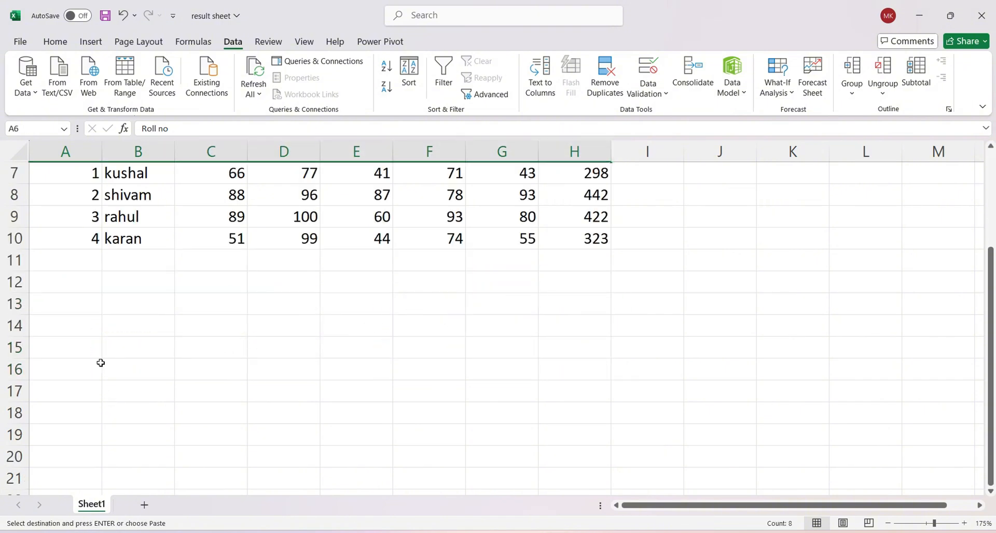
click(101, 363)
key(ctrl+v)
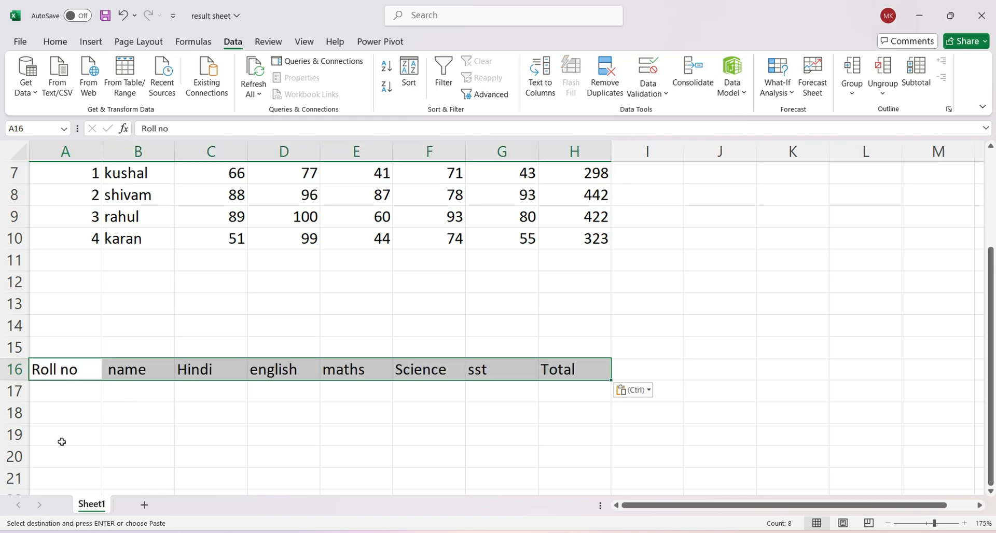
click(66, 479)
key(ctrl+v)
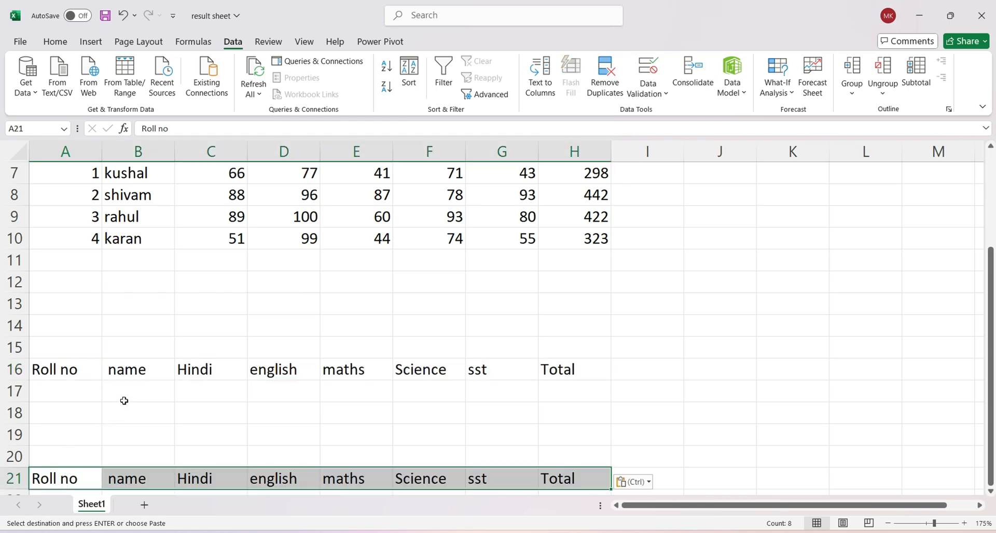
Enter the criterion >=400 in H17, under the Total header of the row 16 copy.
scroll(125, 400, up, 2)
scroll(129, 374, down, 5)
scroll(127, 378, up, 1)
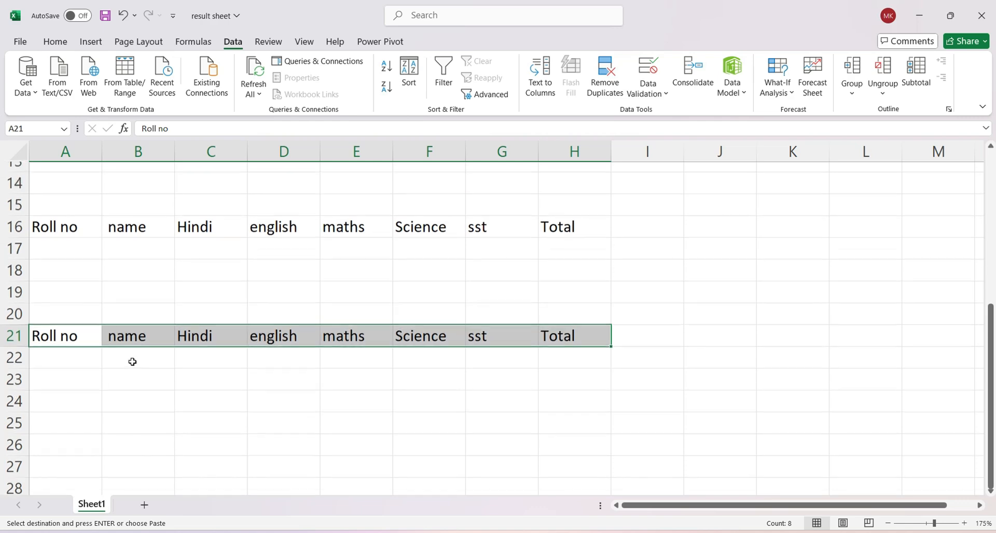
scroll(156, 357, up, 2)
click(258, 382)
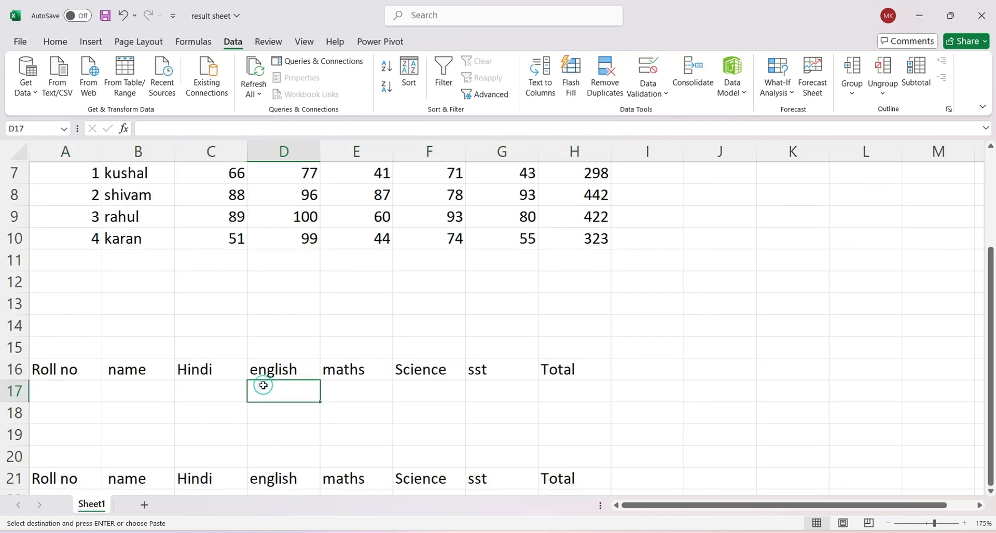
scroll(262, 384, up, 1)
scroll(263, 385, down, 2)
scroll(264, 386, up, 1)
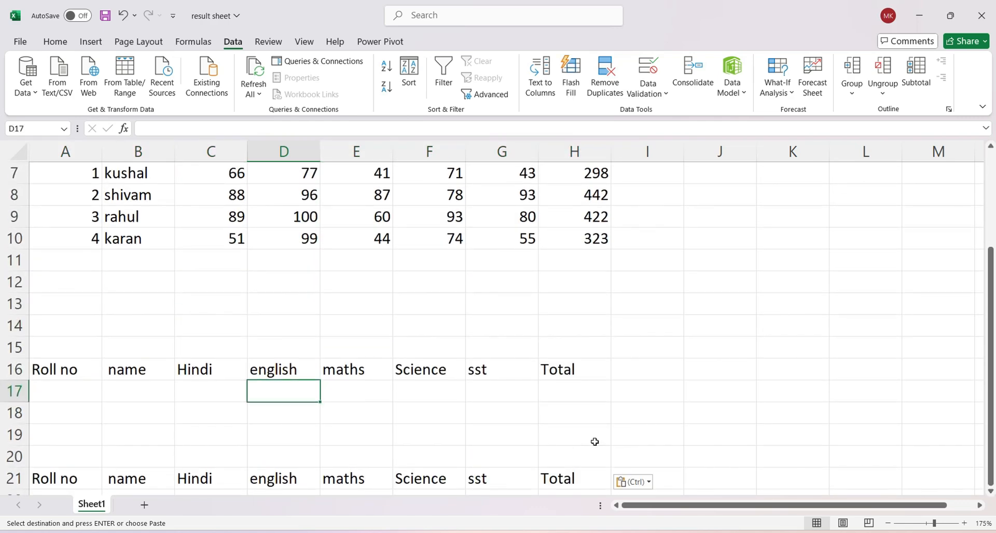
click(571, 389)
scroll(571, 385, up, 1)
scroll(572, 386, down, 1)
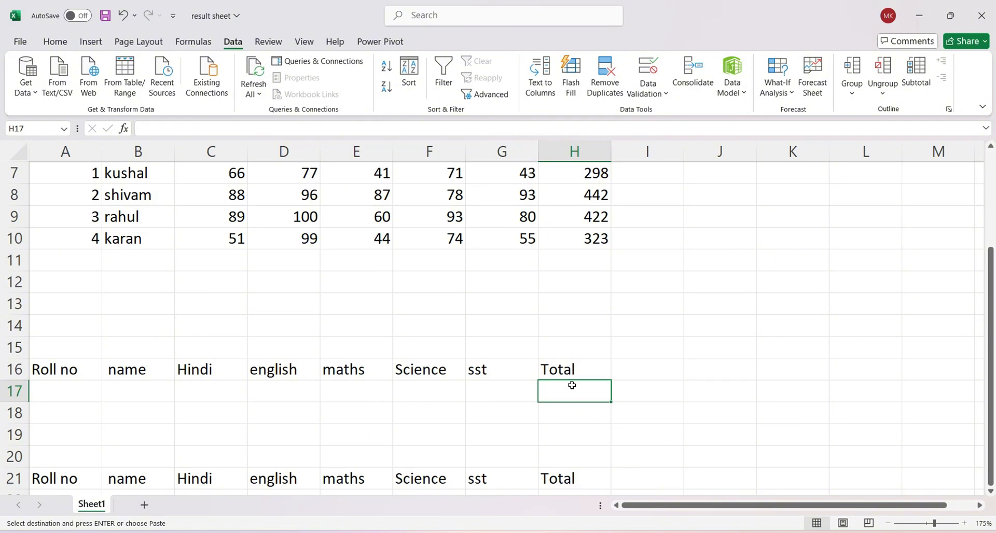
text(>=400)
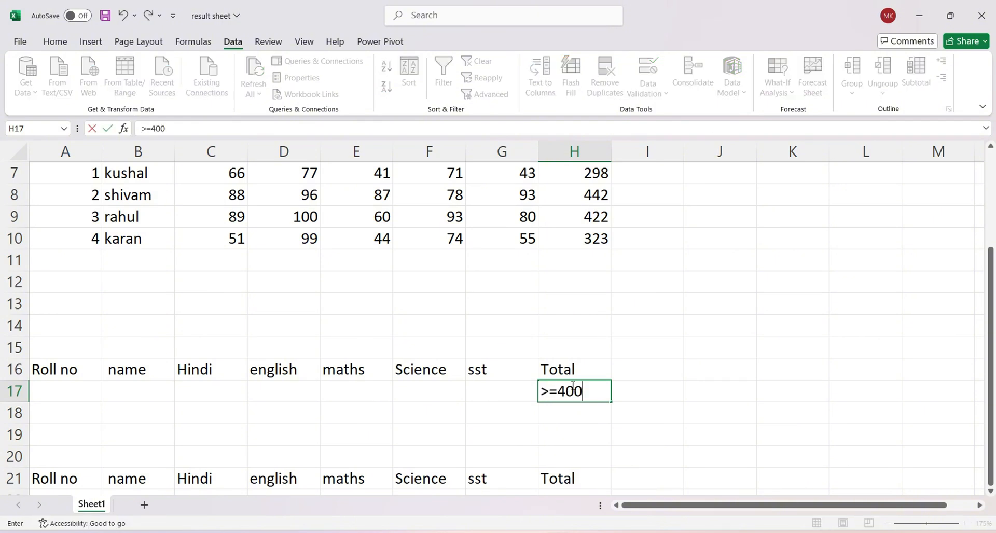
key(Return)
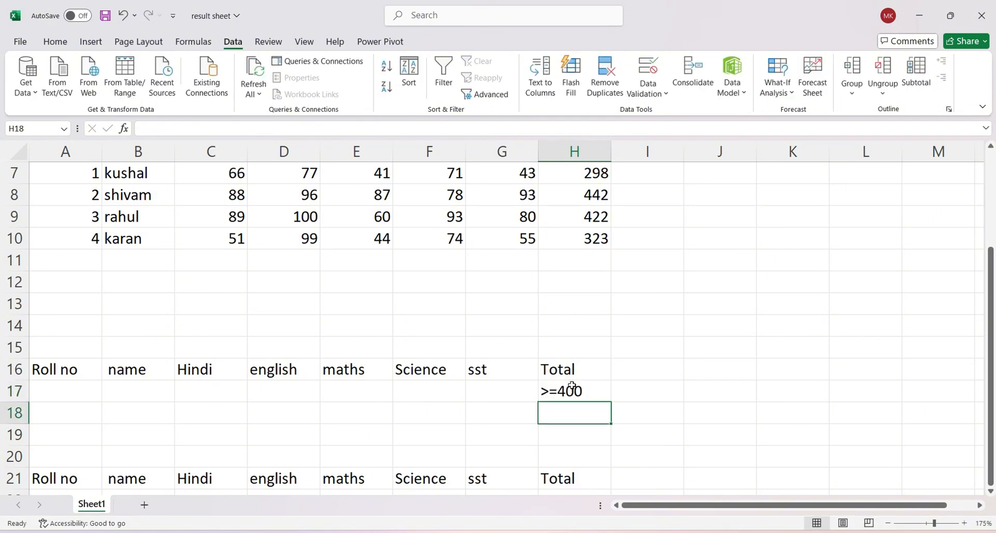
Examine the student table, the criteria rows 16 and 17, and the copied headers in row 21.
click(377, 371)
scroll(338, 351, up, 1)
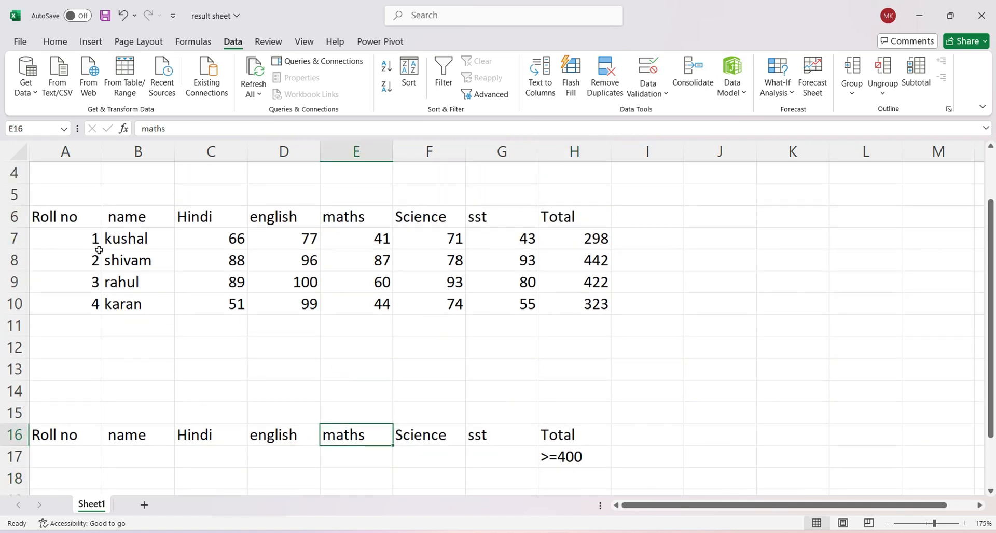
scroll(95, 247, down, 2)
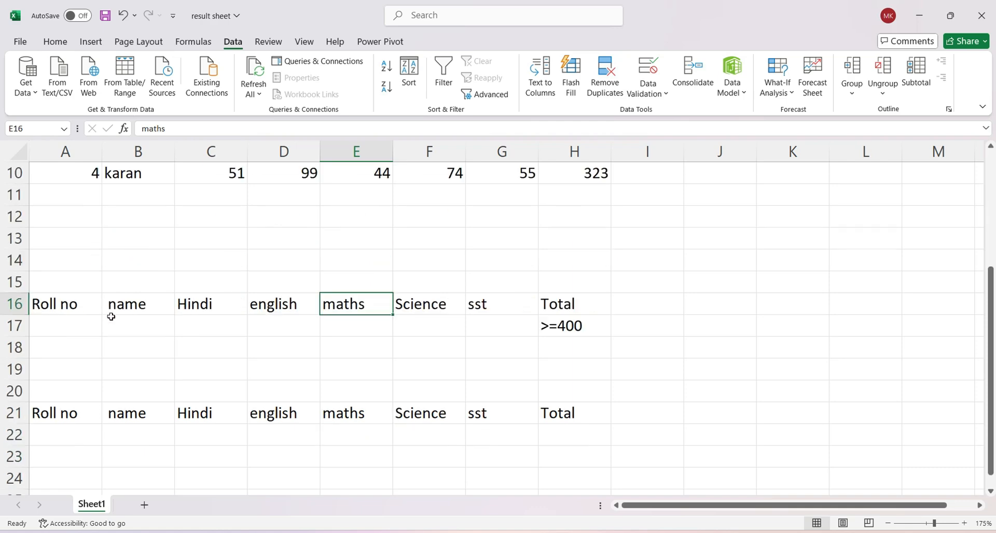
scroll(72, 303, up, 1)
scroll(72, 301, up, 1)
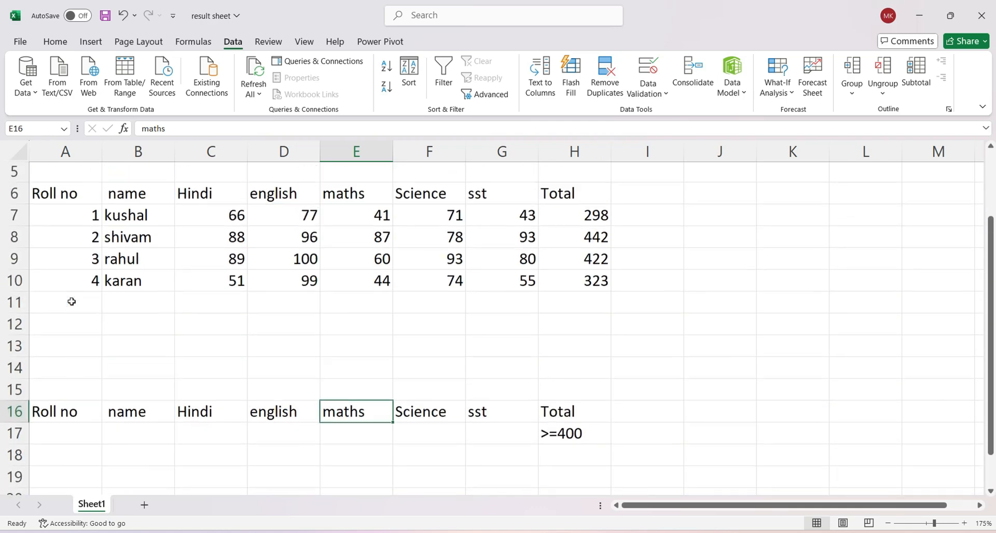
scroll(158, 462, down, 2)
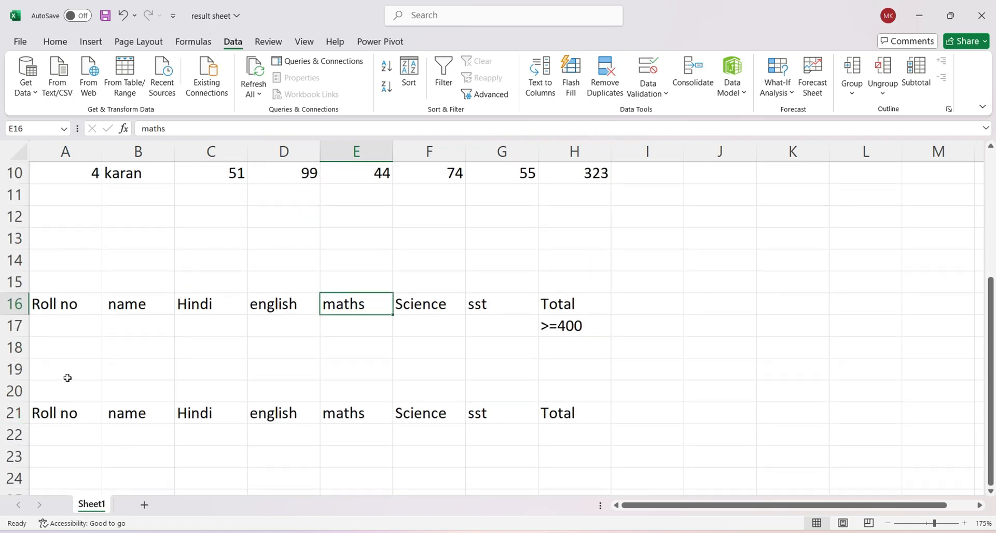
scroll(94, 418, up, 2)
scroll(98, 384, up, 2)
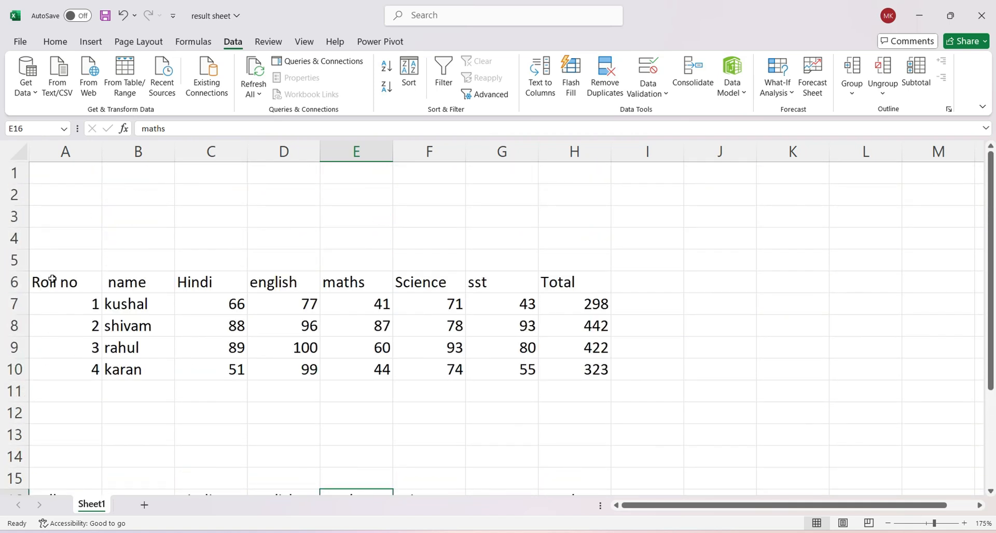
Set up an Advanced Filter on the student table A6:H10 with A16:H17 as the criteria range.
drag(52, 280, 593, 379)
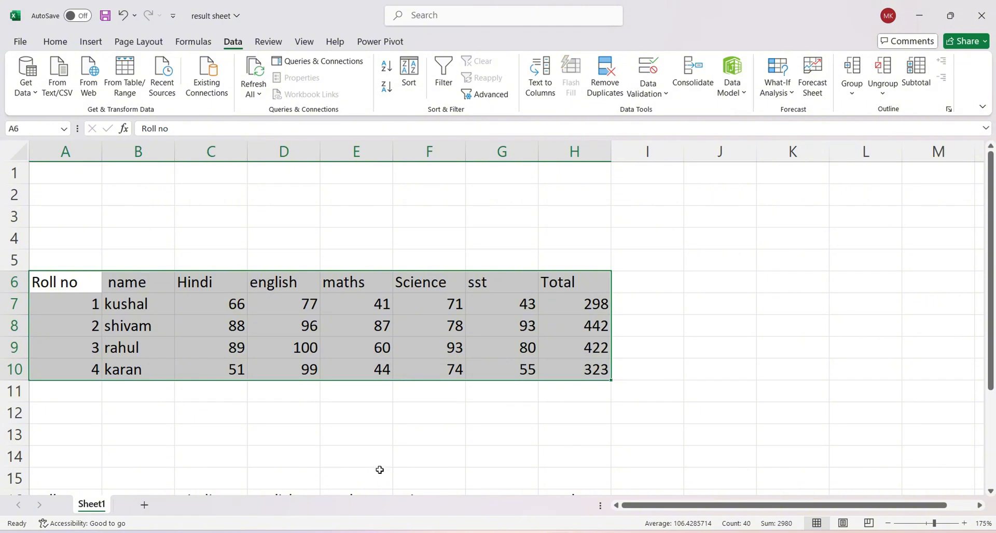
click(488, 95)
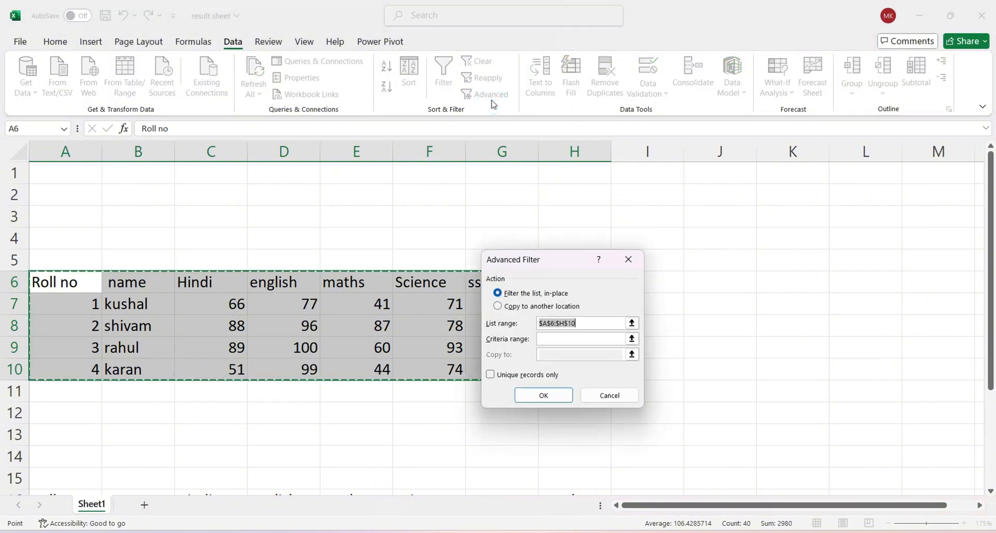
click(548, 340)
scroll(706, 319, down, 4)
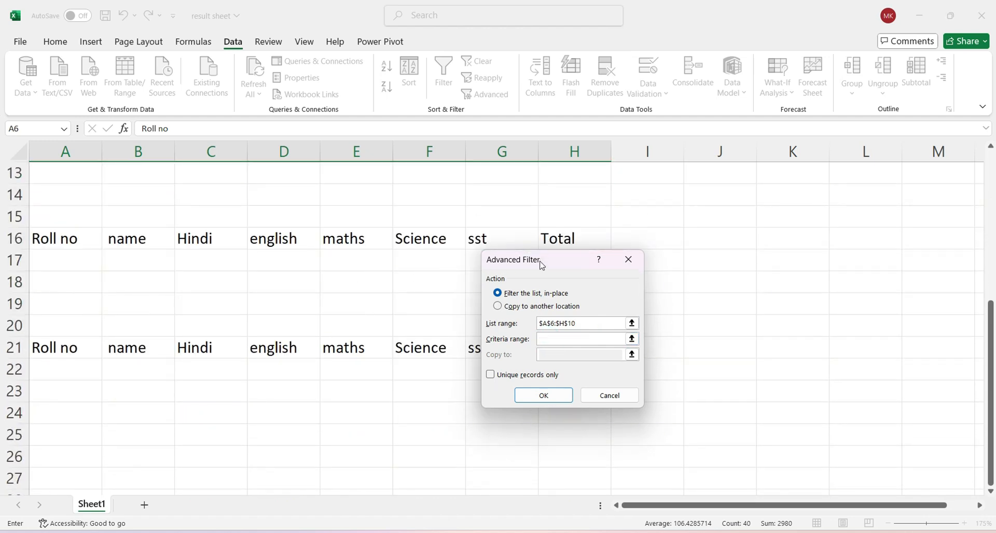
drag(542, 265, 600, 353)
mouse_move(81, 246)
mouse_down()
mouse_move(147, 272)
mouse_move(480, 282)
mouse_move(565, 273)
mouse_move(540, 266)
mouse_up()
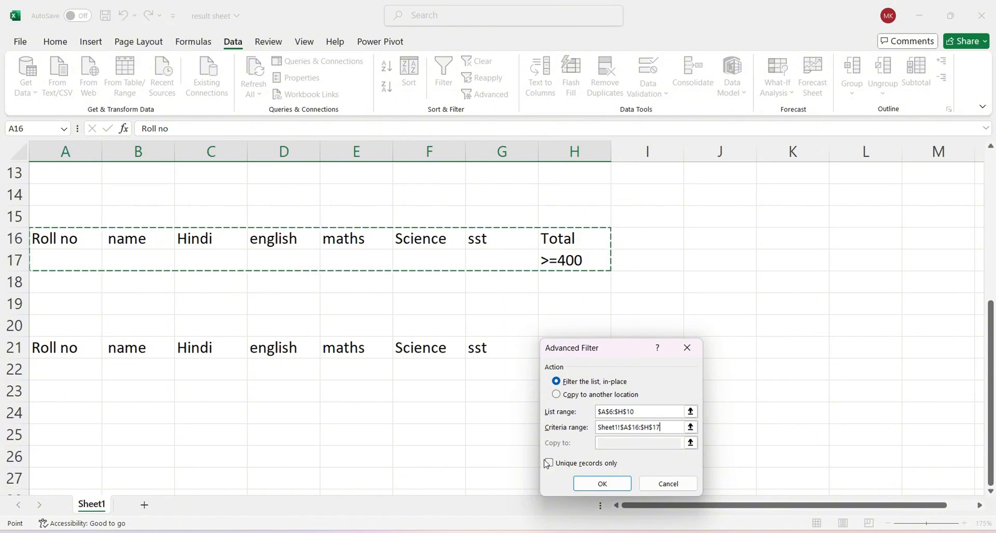
Set the Advanced Filter to copy to another location, starting at the row 21 headers from A21, and run it.
click(557, 395)
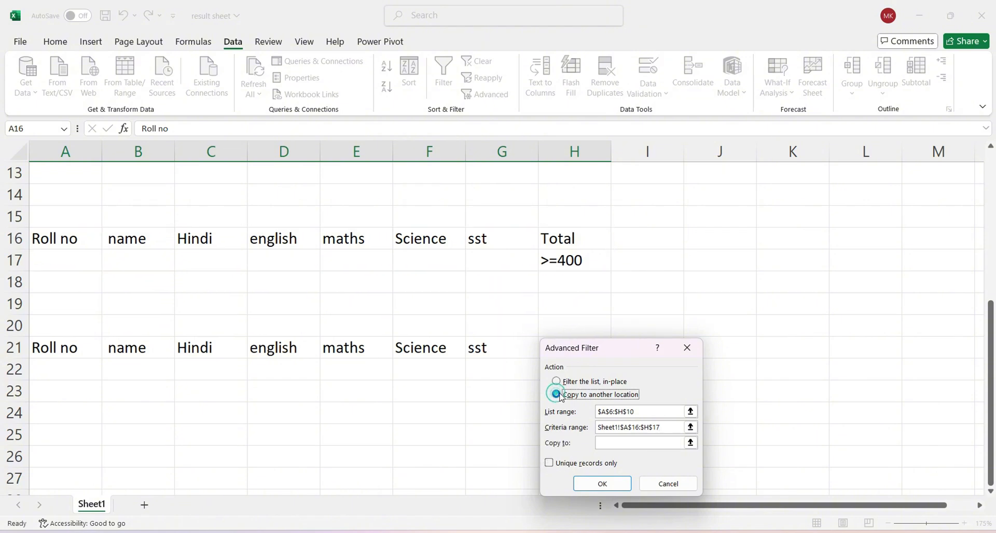
click(628, 448)
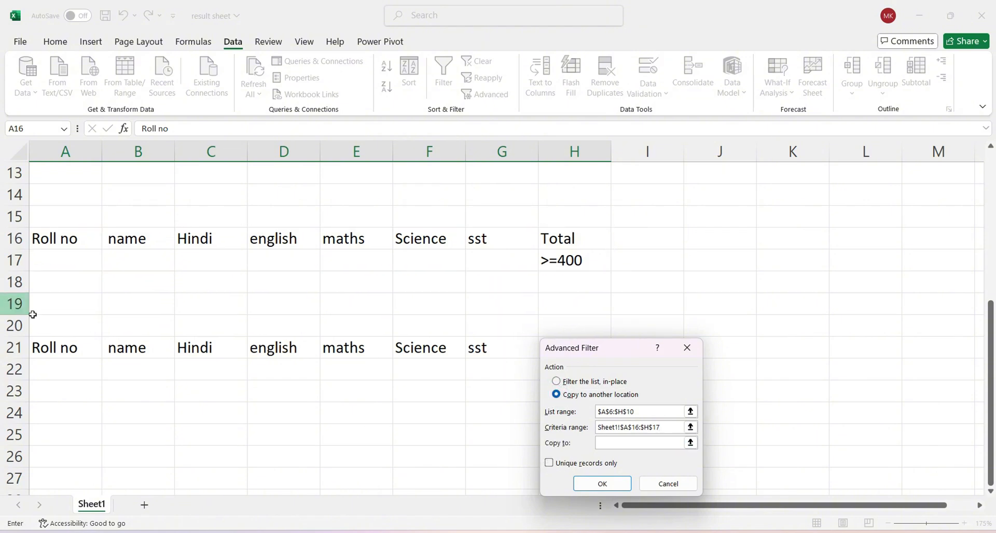
drag(55, 355, 574, 355)
scroll(356, 369, up, 8)
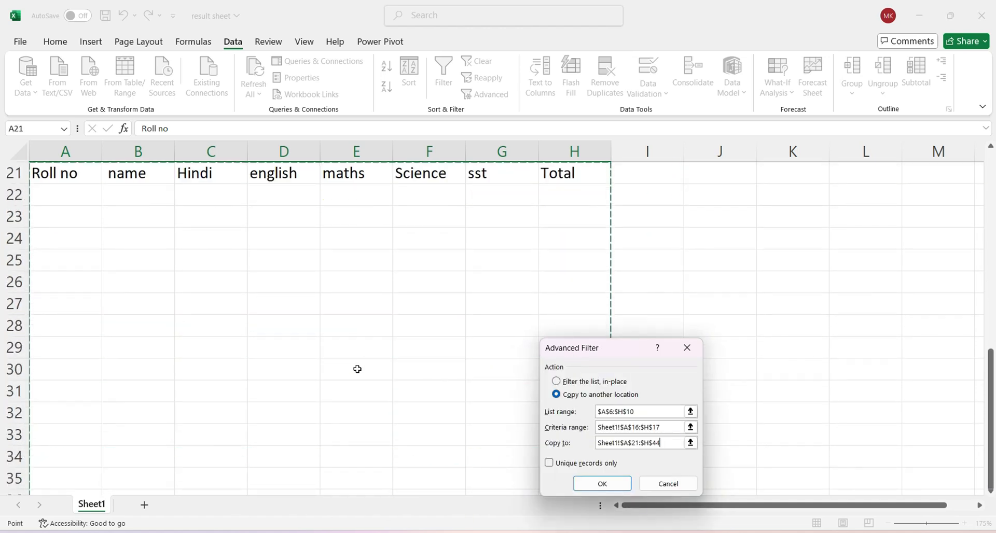
click(584, 485)
click(501, 435)
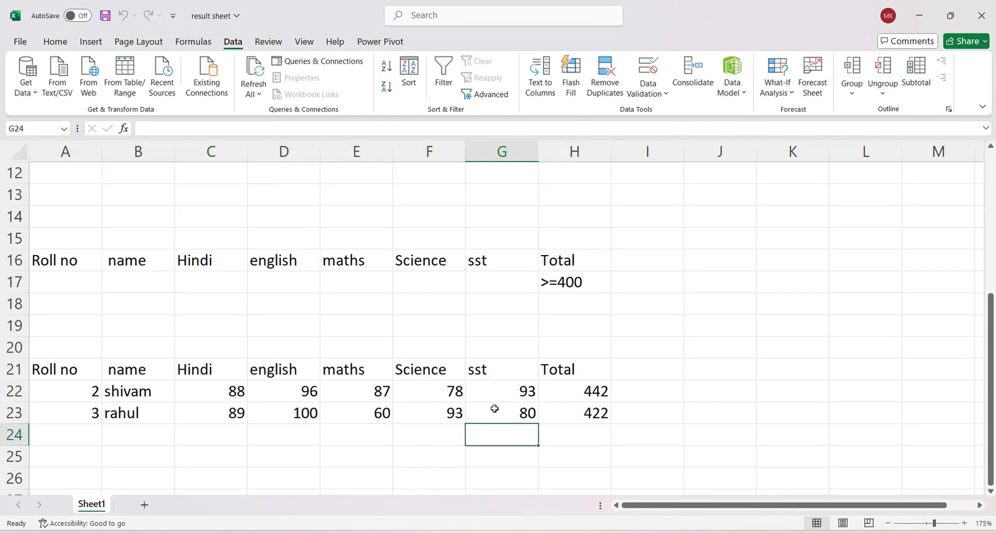
Compare the extracted rows below the row 21 headers with the Total criterion and the original student table.
click(494, 410)
click(550, 406)
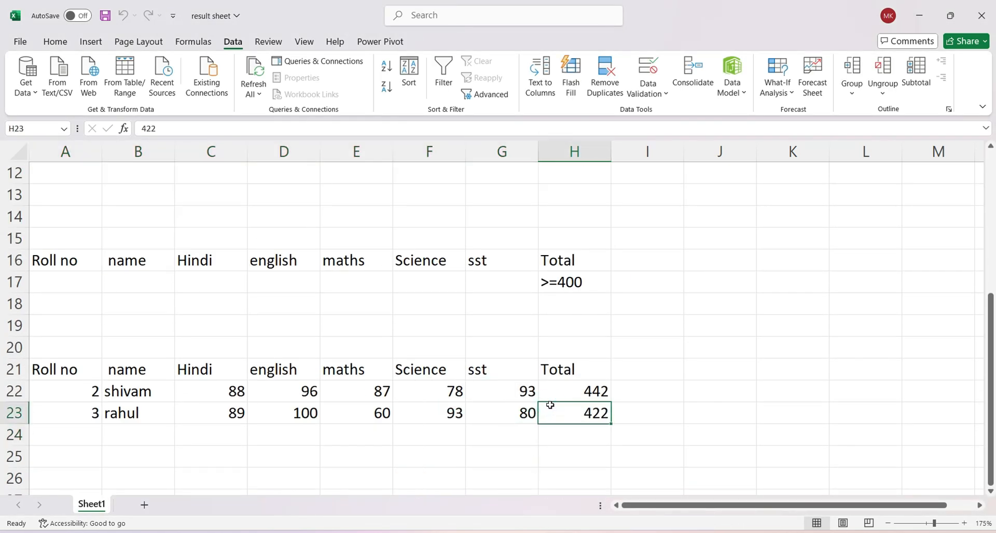
click(535, 289)
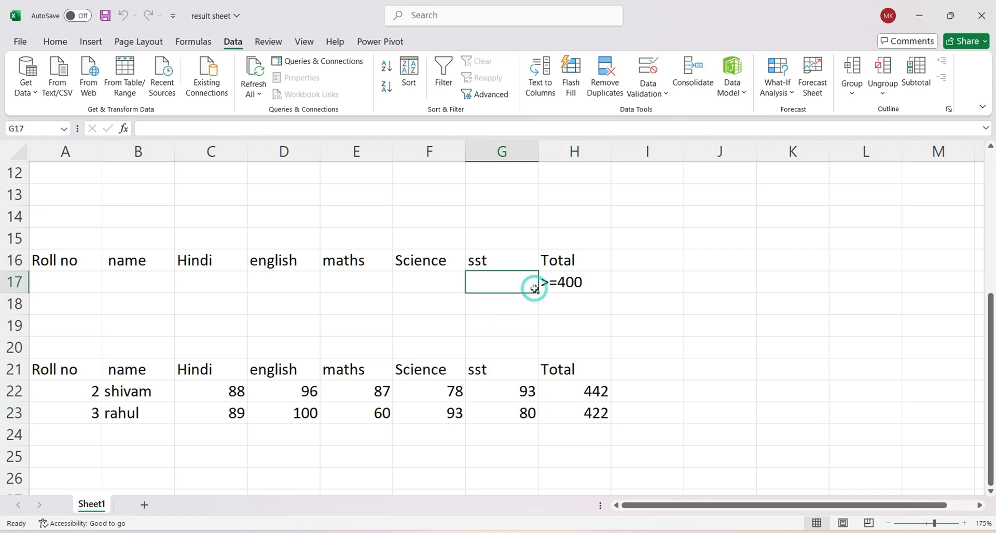
click(546, 416)
scroll(542, 417, up, 4)
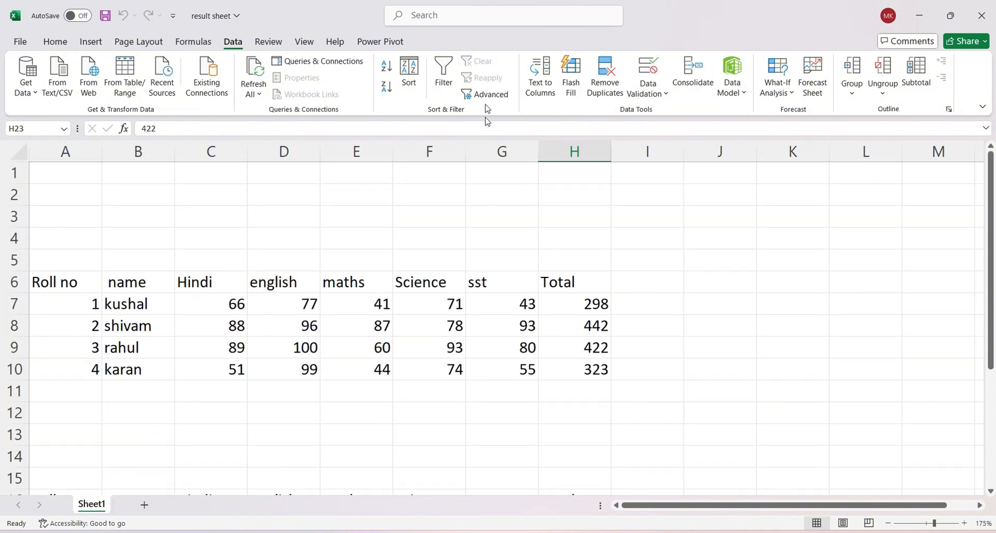
click(465, 313)
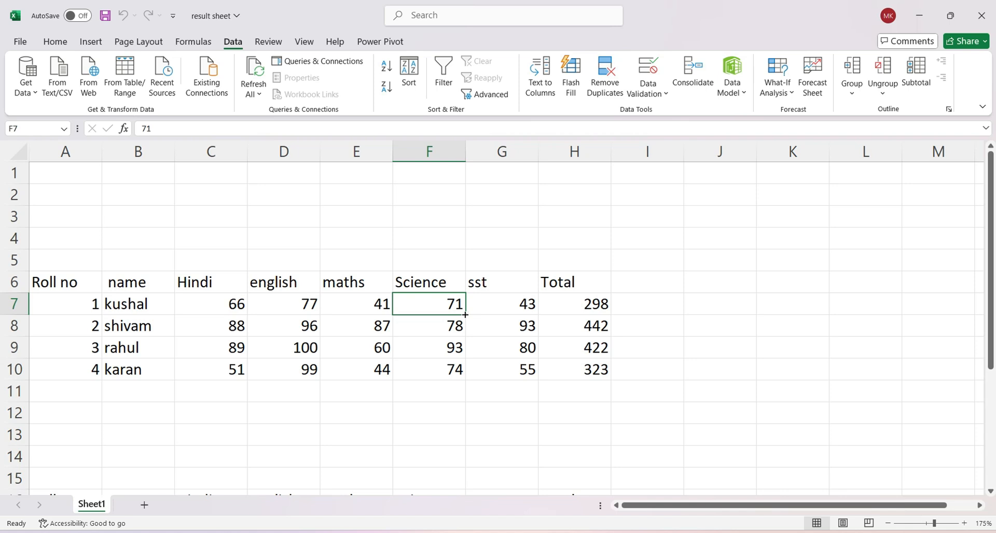
click(575, 239)
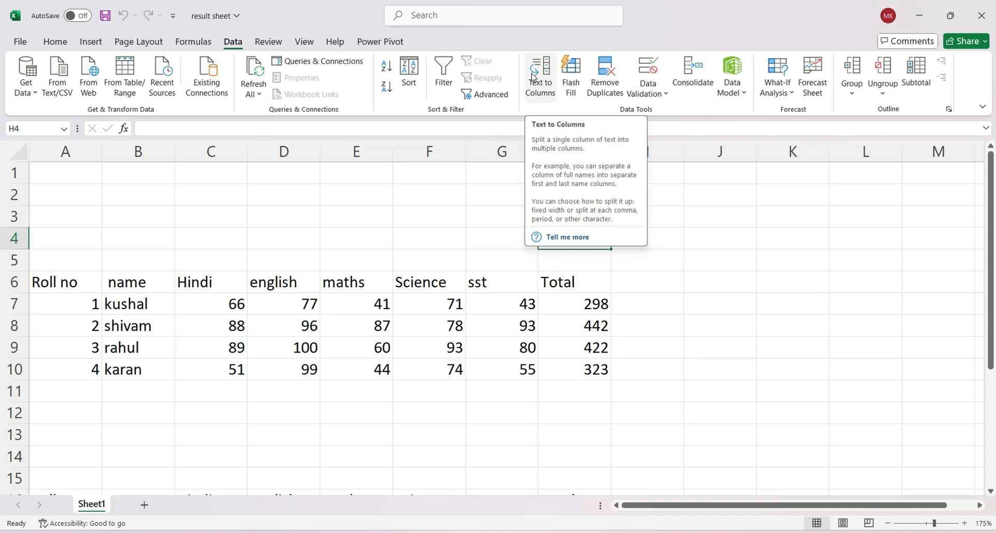
Add a new blank worksheet after Sheet1.
click(145, 505)
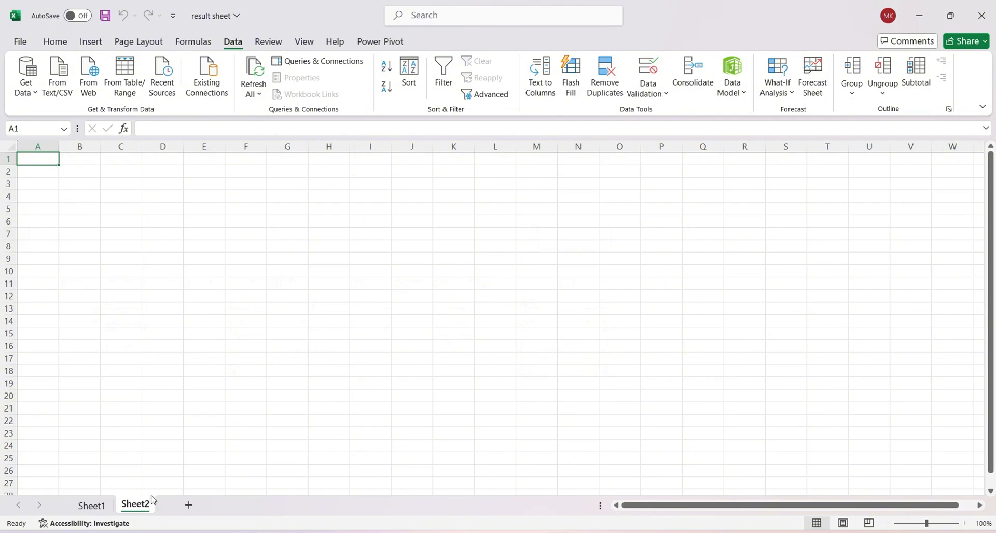
click(199, 296)
scroll(199, 283, up, 5)
click(341, 197)
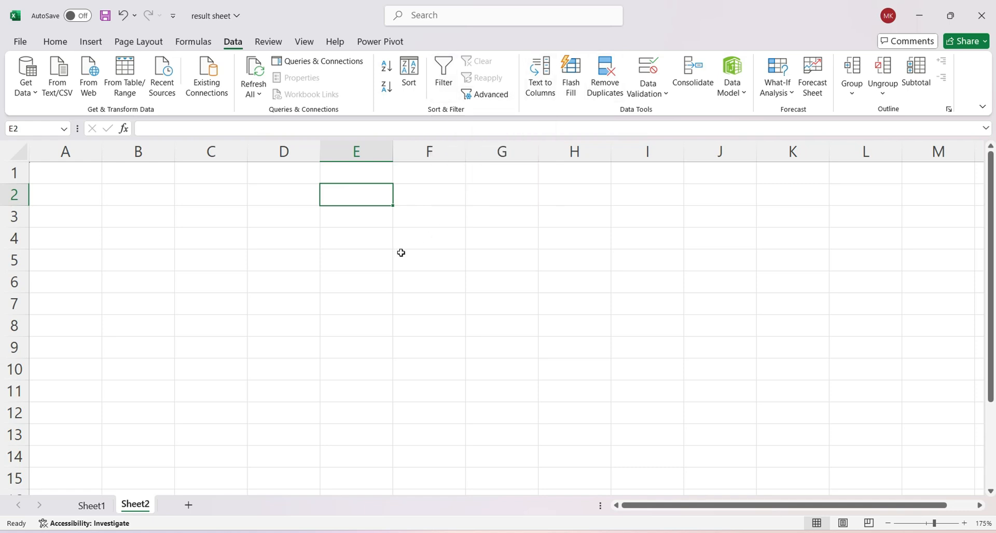
Enter the comma-separated text fgdf,dfbfdbhdf,fbfn,fb in cell E4.
click(356, 247)
text(fgdf)
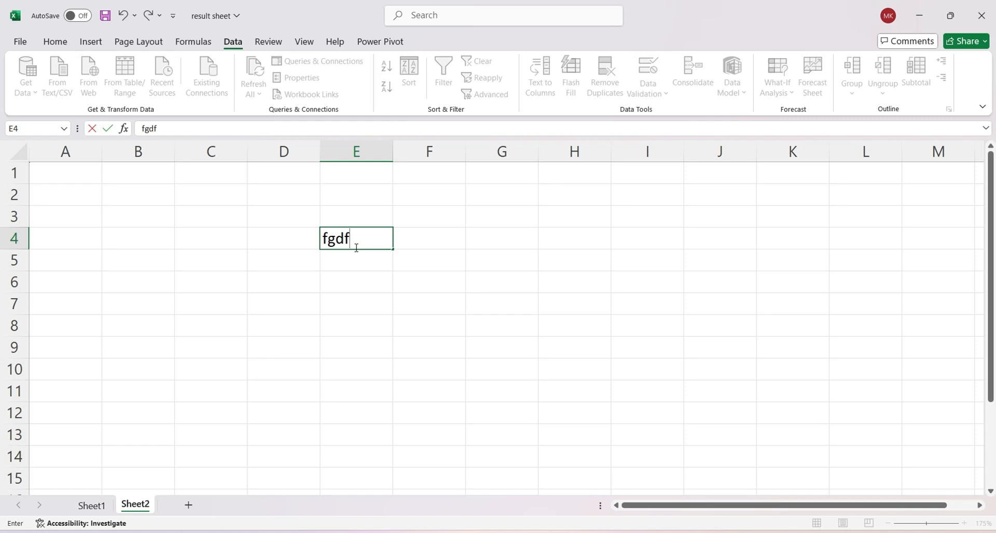
text(,dfbfdbhdf)
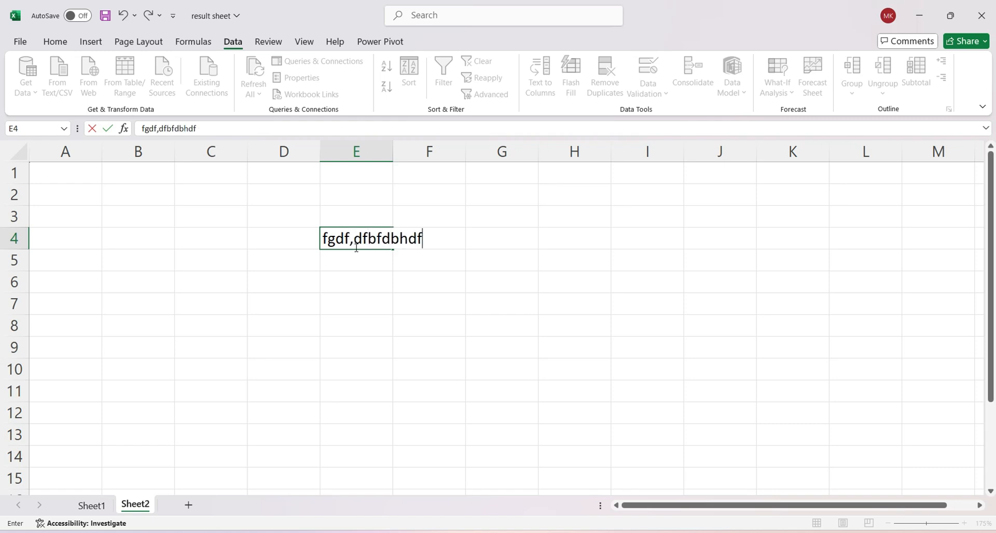
text(,fbfn,f)
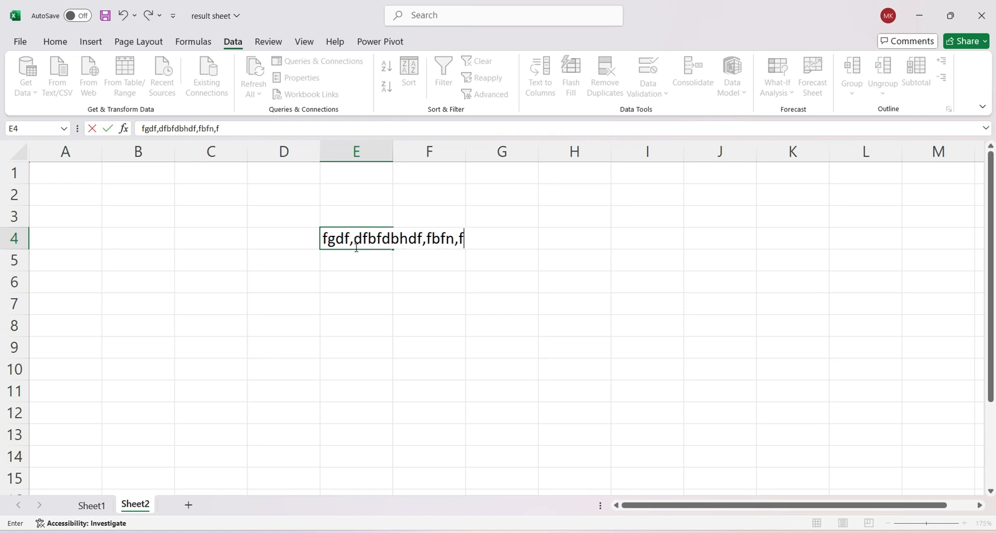
text(b)
click(333, 262)
Split the text in E4 with Text to Columns, using Delimited, Comma as the only delimiter and the General format.
click(348, 239)
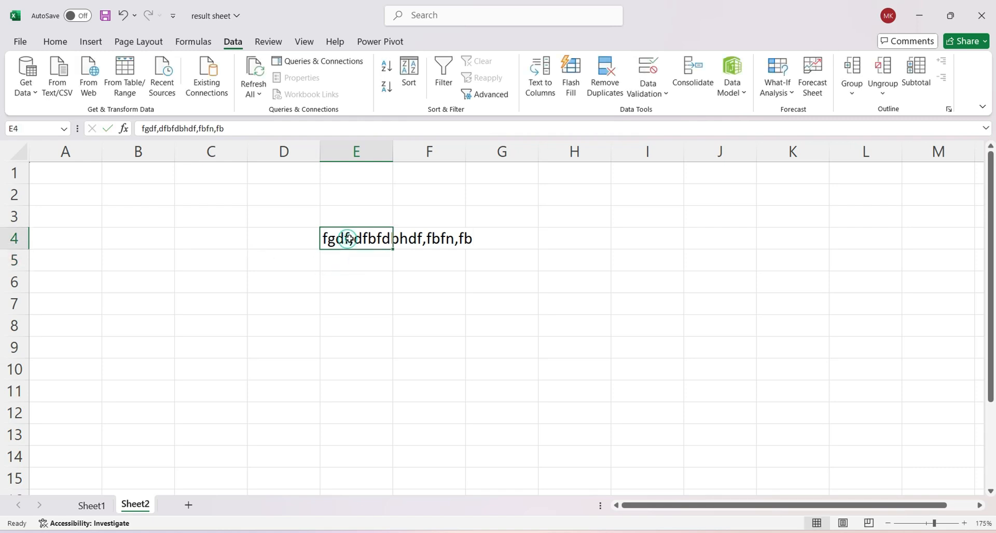
click(540, 78)
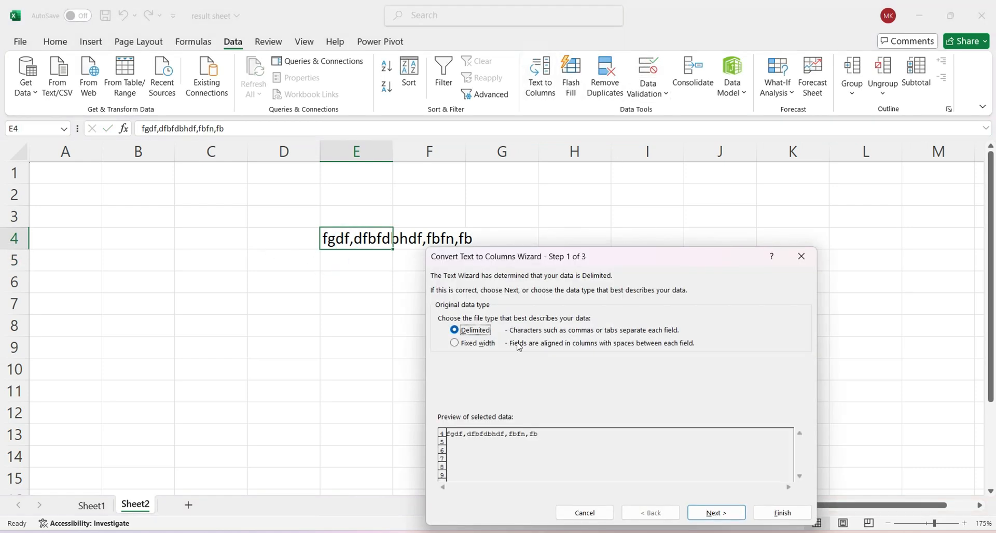
click(704, 515)
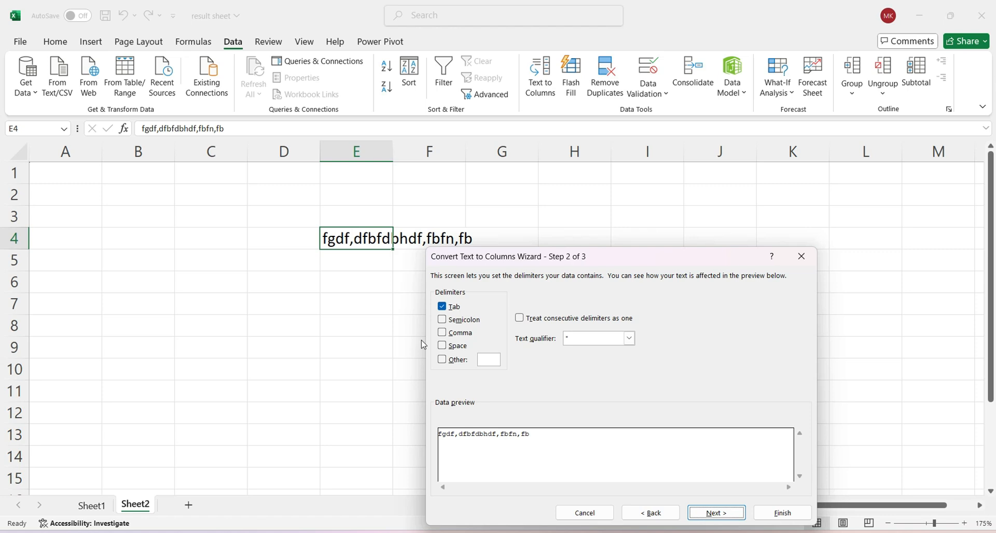
click(455, 334)
click(446, 307)
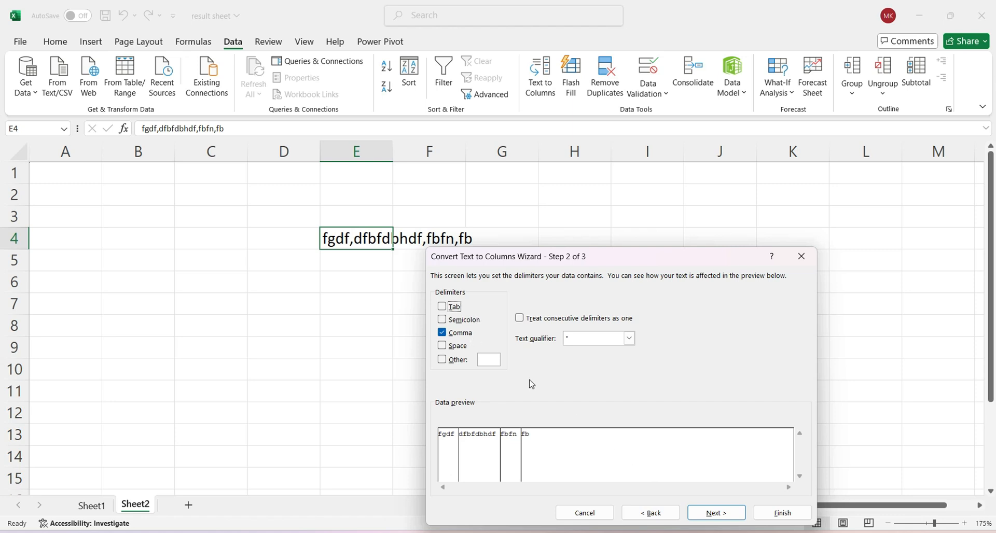
click(715, 513)
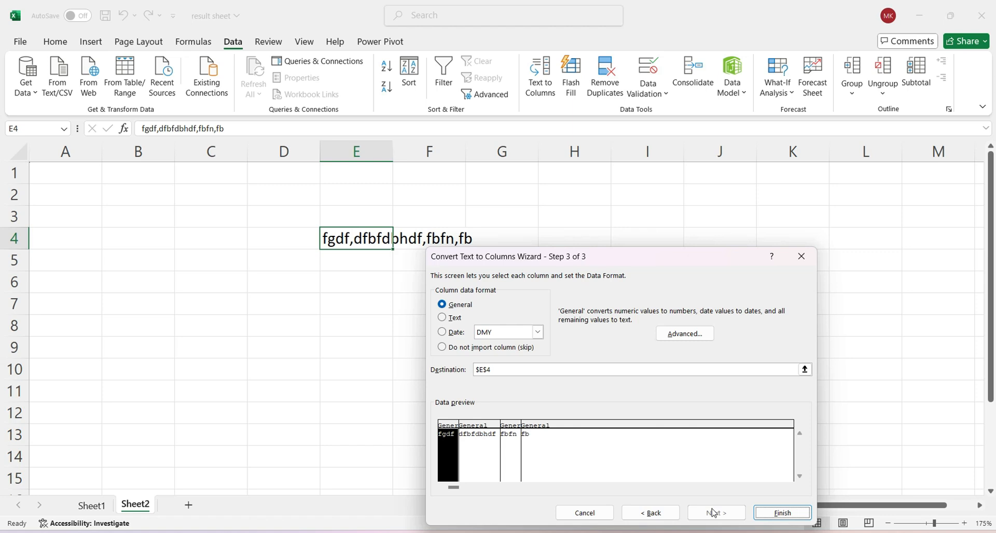
click(768, 512)
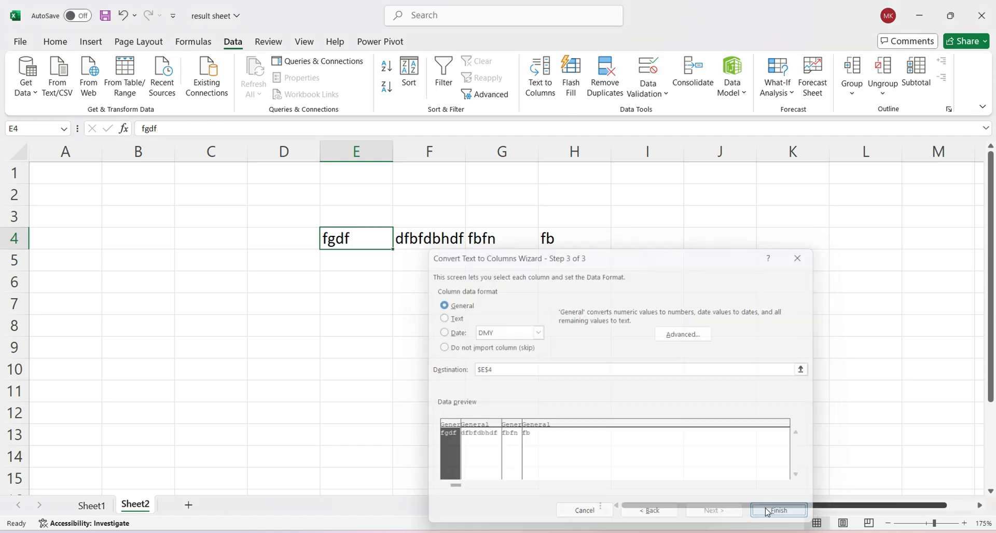
Check the split values in E4 to H4 and clear the contents of range E2:I8.
click(385, 300)
click(363, 236)
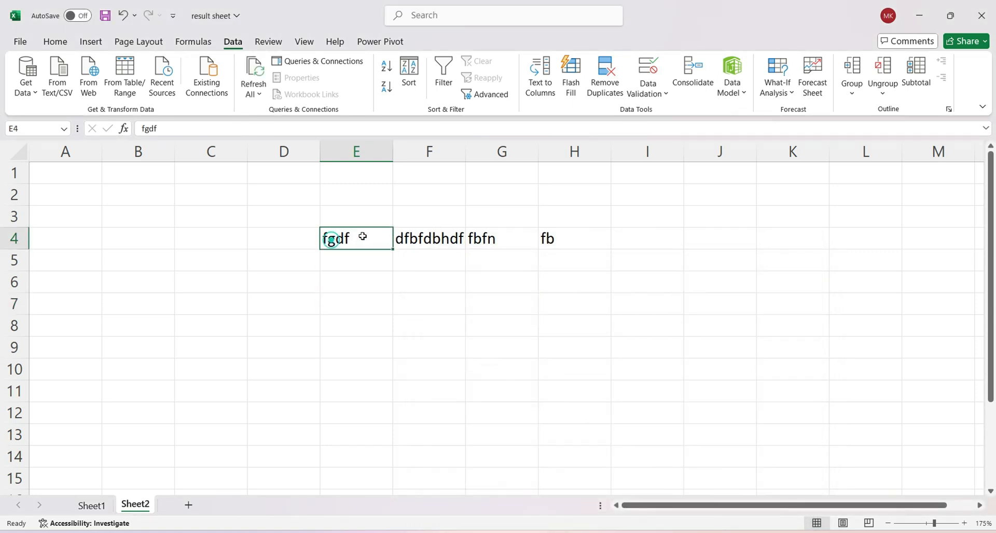
click(406, 238)
click(486, 236)
click(547, 239)
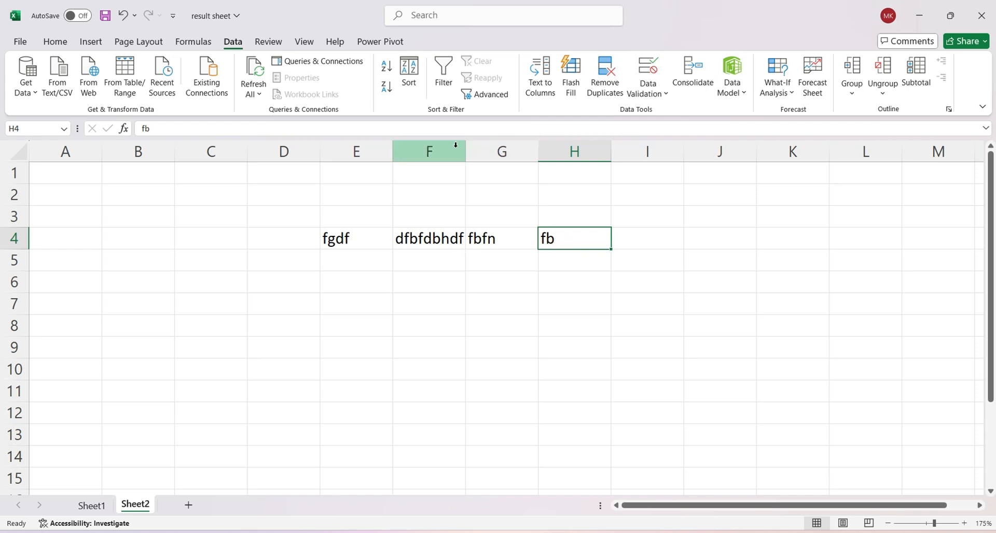
drag(367, 193, 646, 321)
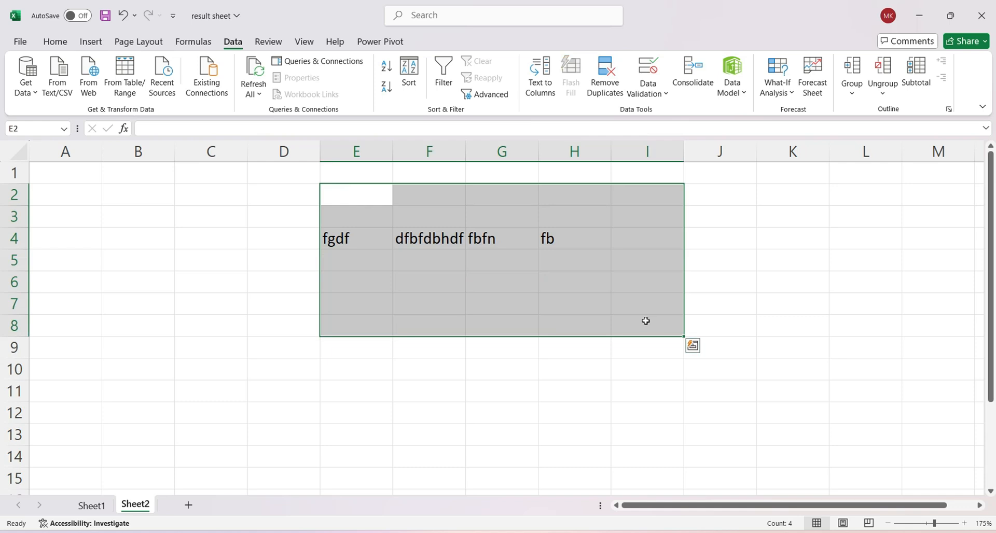
key(Delete)
click(372, 257)
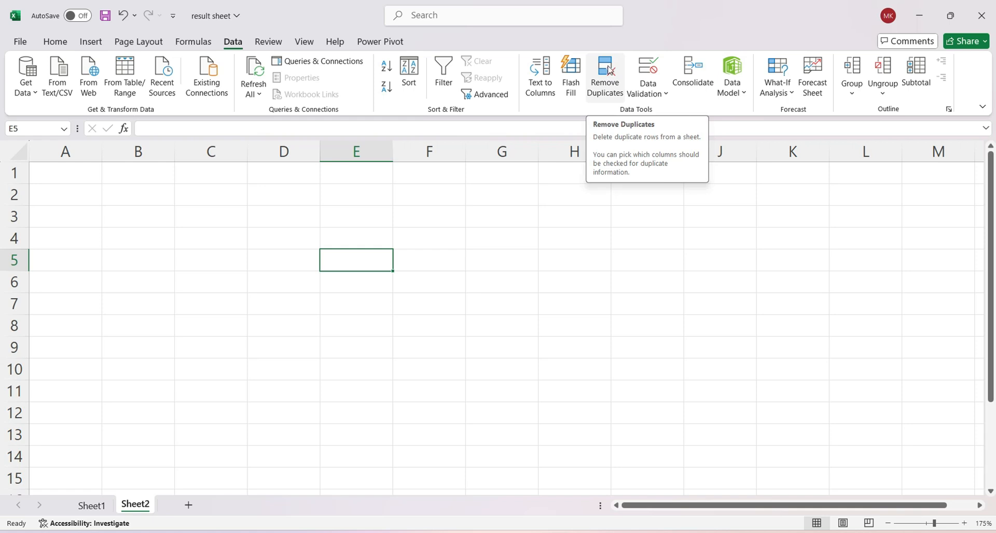
Enter a person's first and last name in E4 and a second person's full name in E5.
click(333, 243)
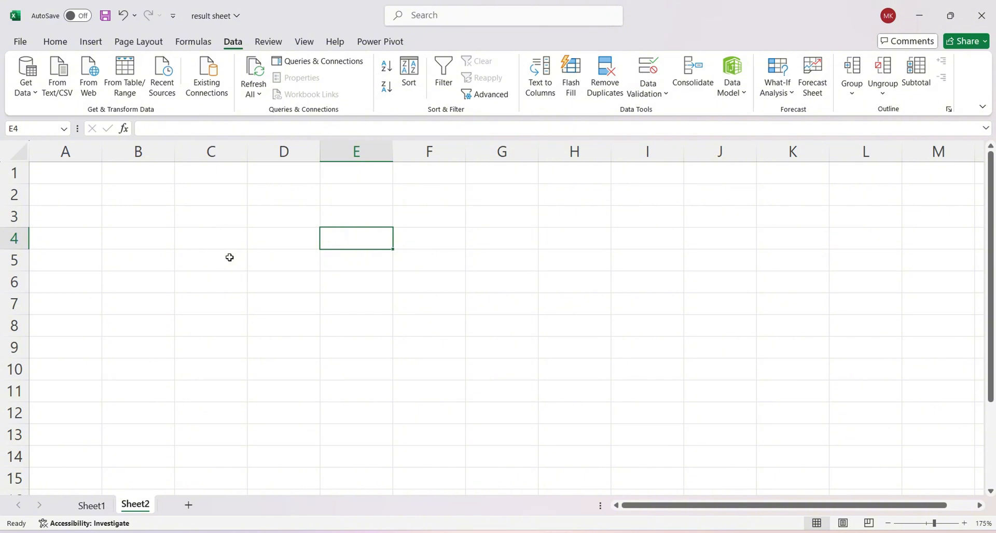
text(am)
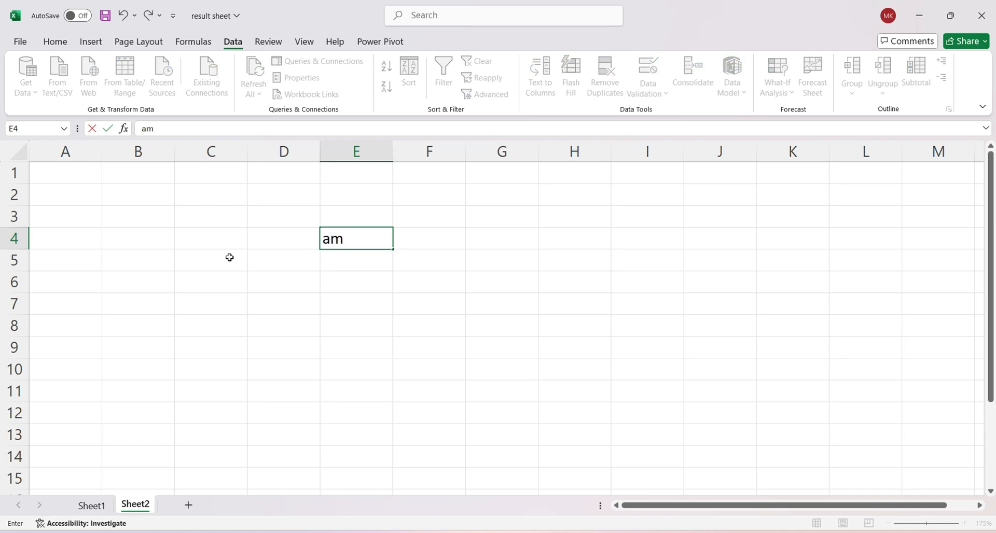
key(BackSpace)
text(njali sharma)
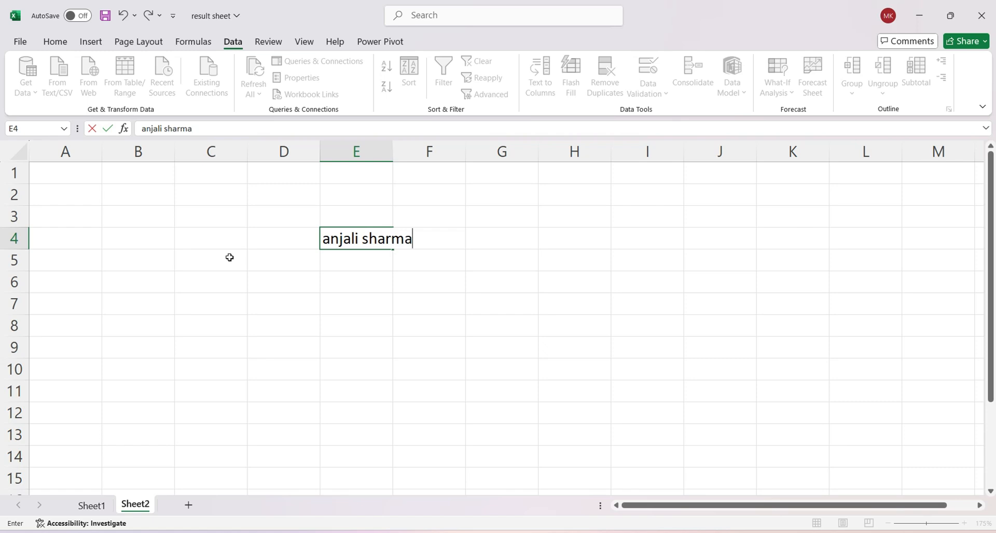
key(Return)
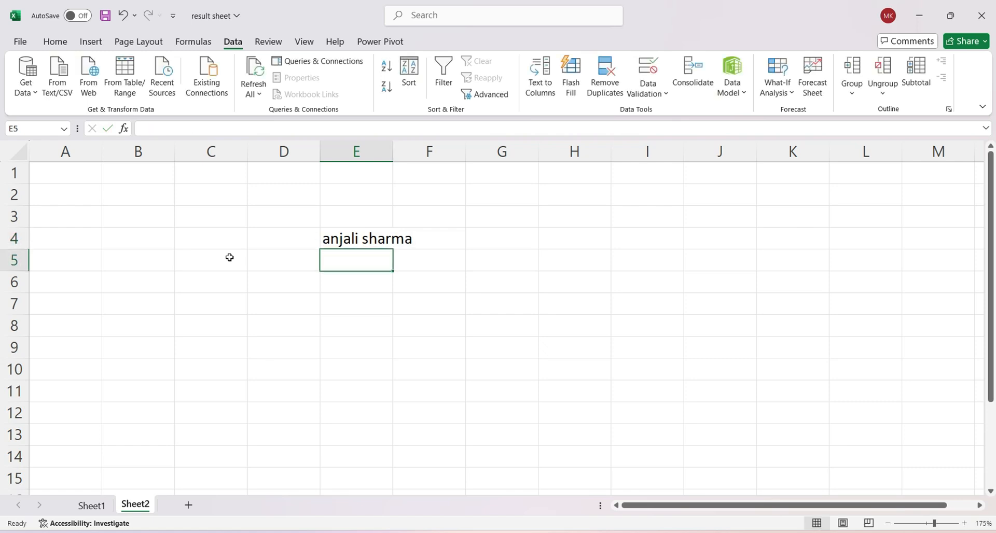
text(ma)
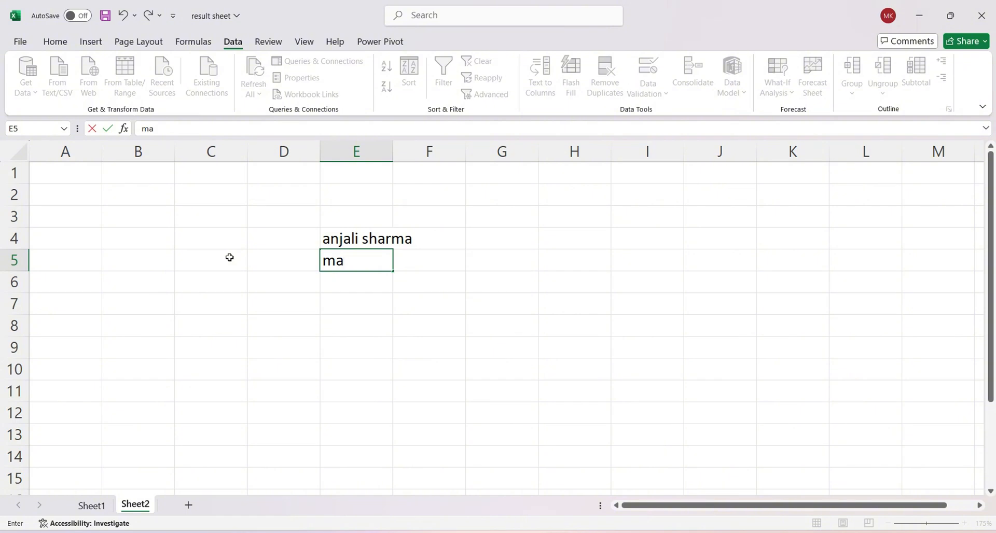
text(hi rajpu)
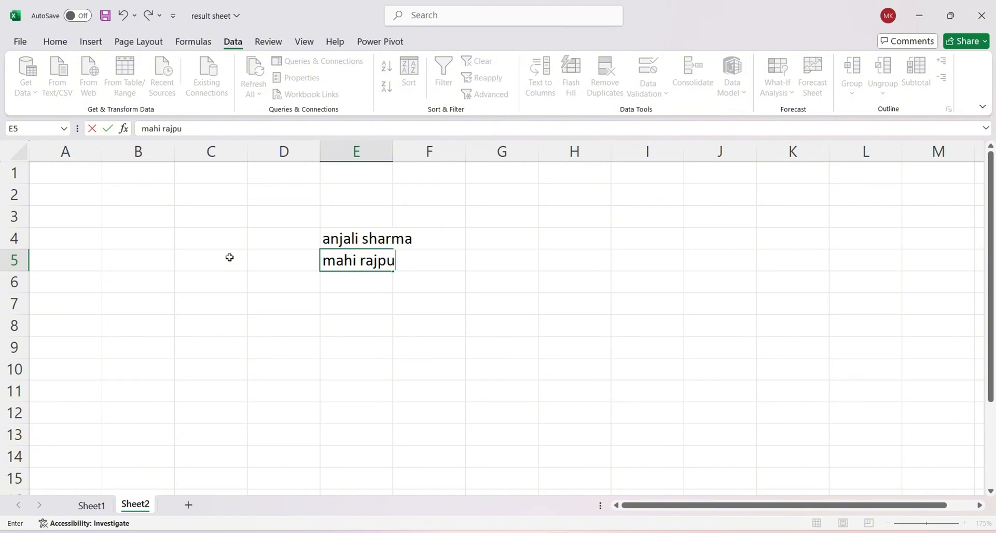
text(t)
key(Return)
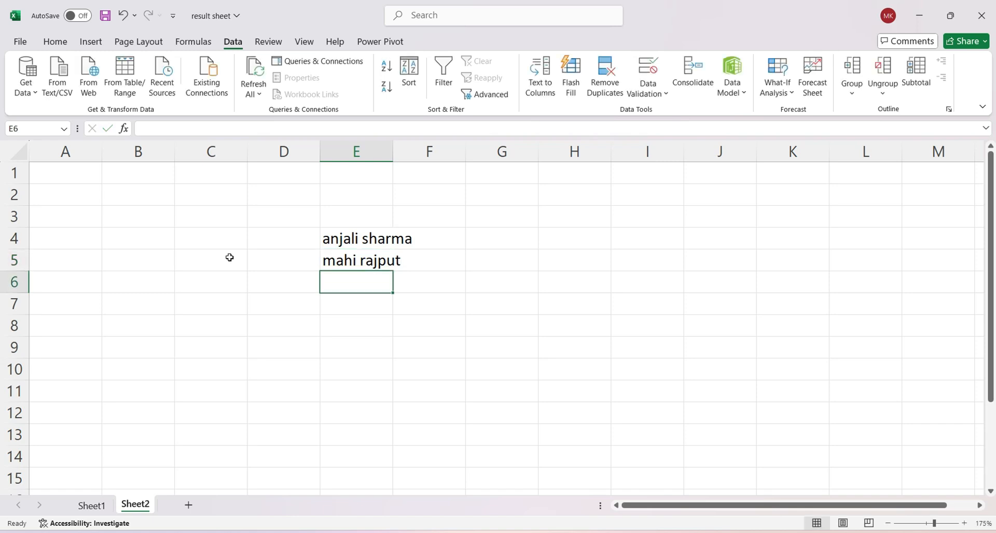
Enter a third person's full name in E6 and a fourth person's full name in E7.
text(raj k)
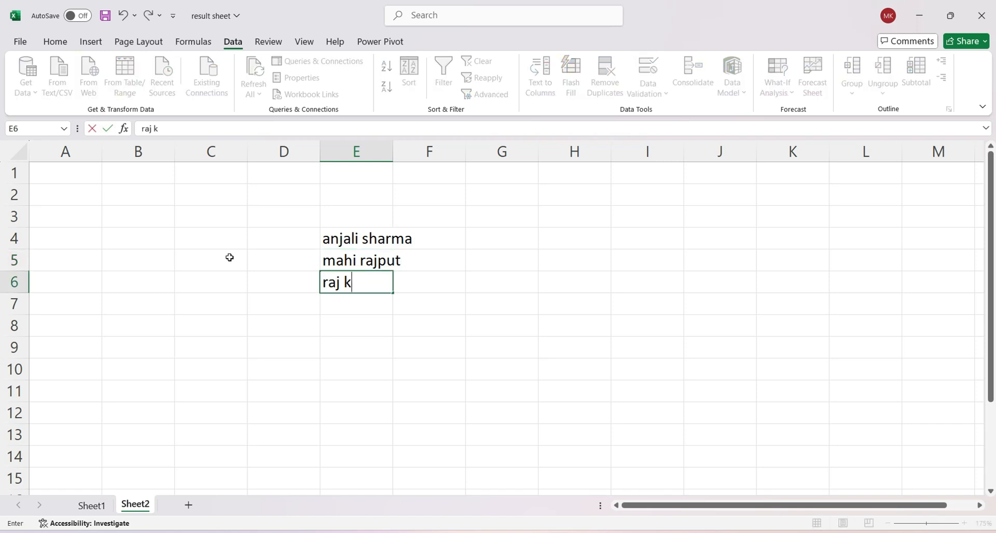
text(umar)
key(Return)
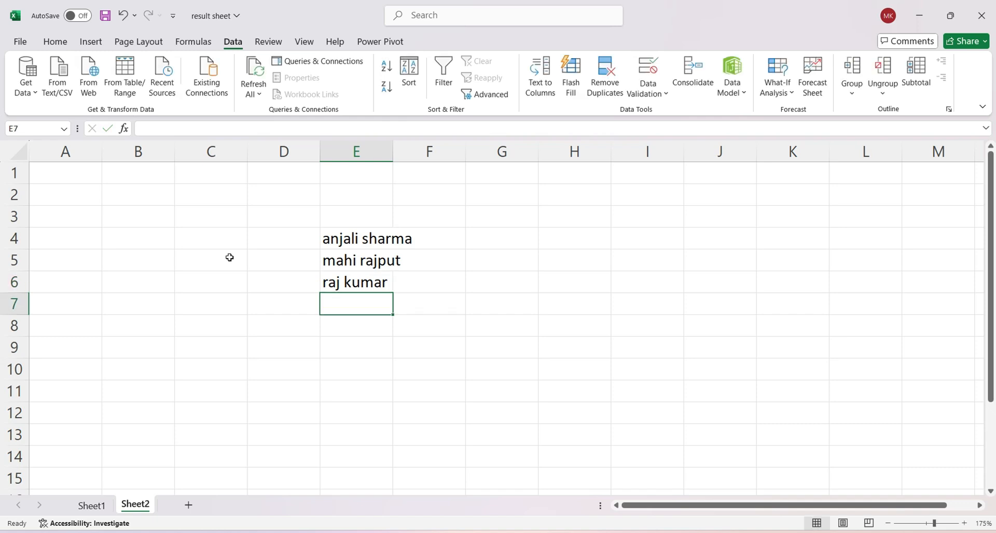
text(vi)
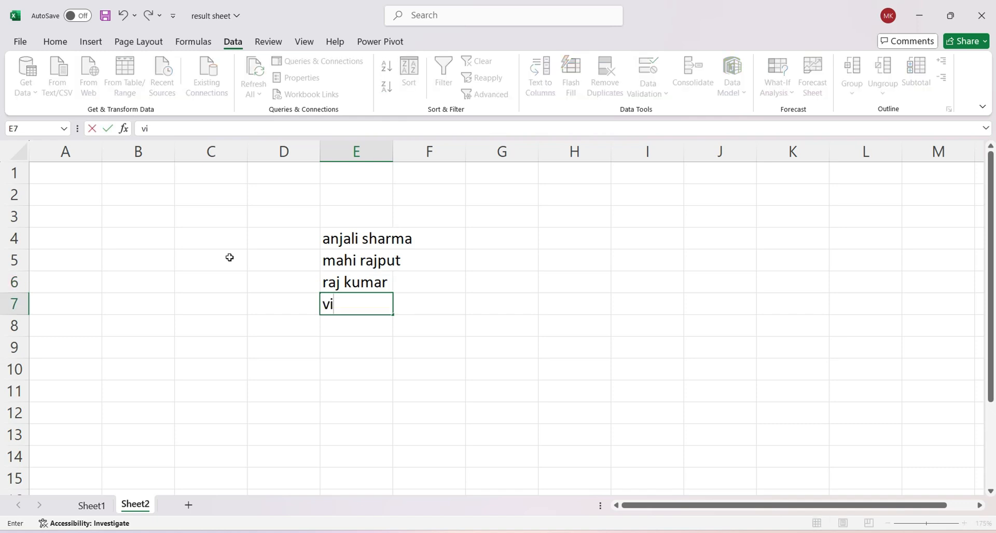
text(vek kumar)
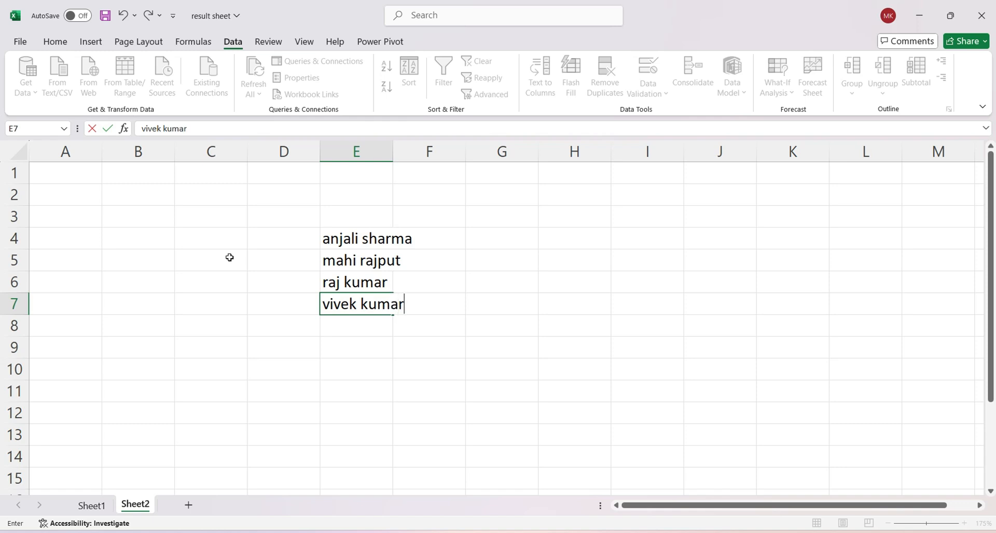
key(Return)
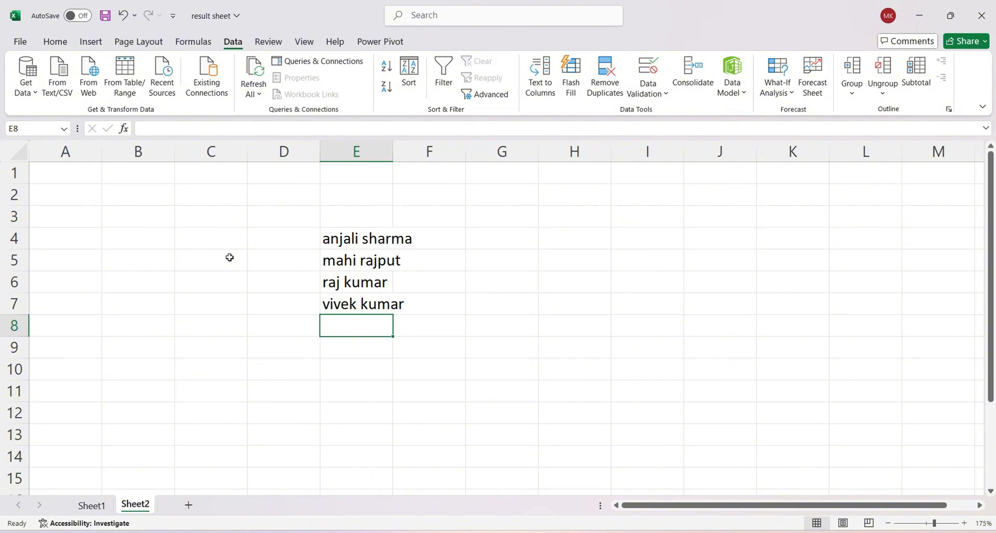
Enter a fifth person's full name in E8 and widen column E so the names fit.
text(si)
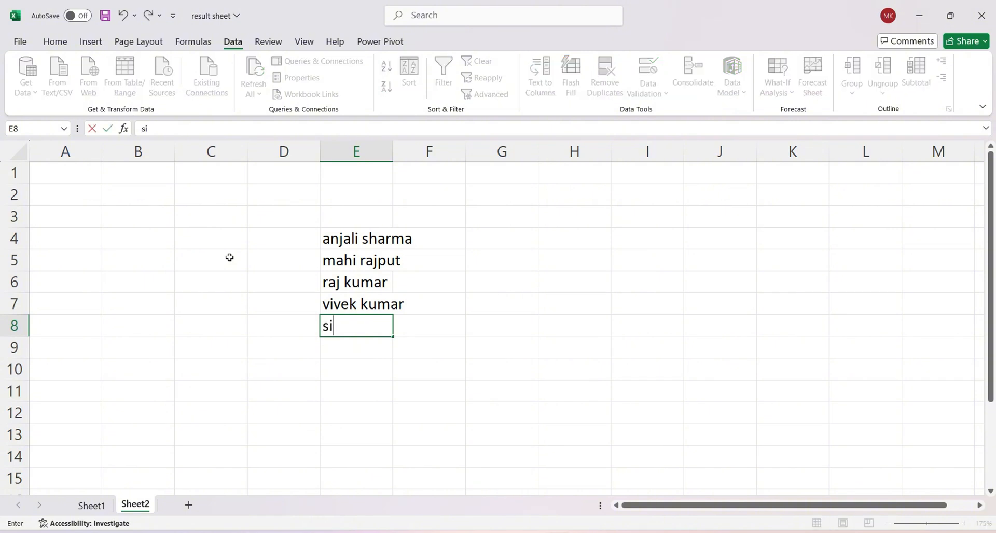
text(mran kaur)
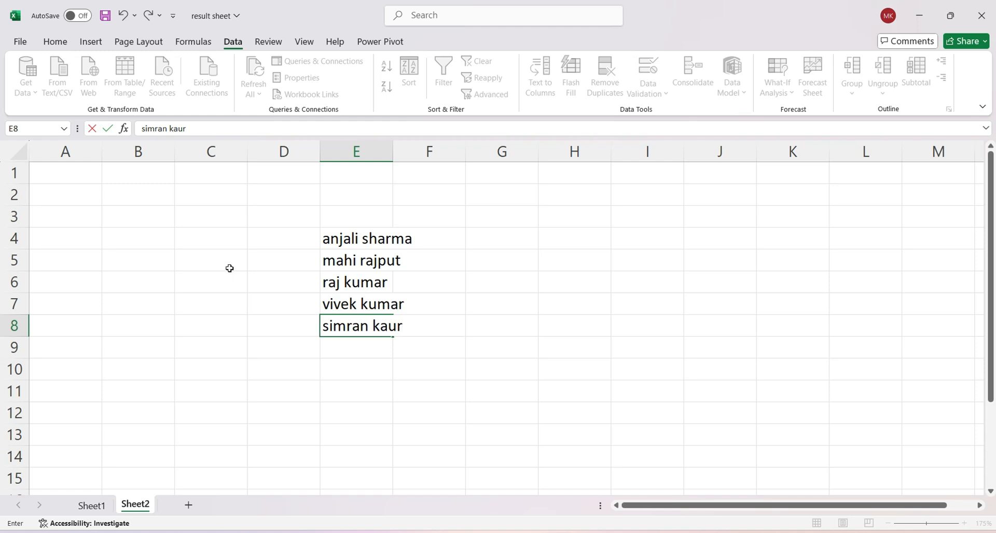
key(BackSpace)
key(BackSpace)
key(BackSpace)
text(umari)
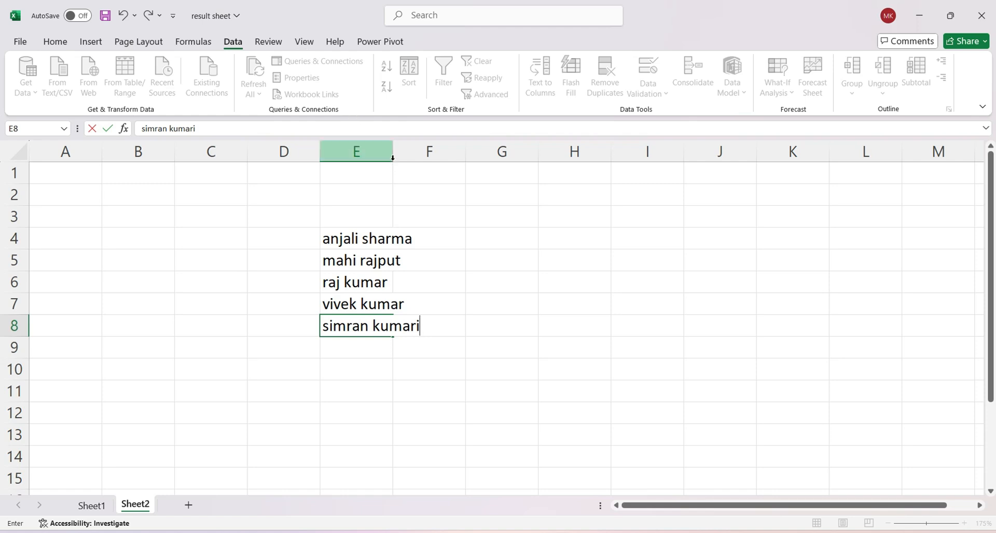
drag(386, 155, 436, 155)
click(442, 274)
click(379, 241)
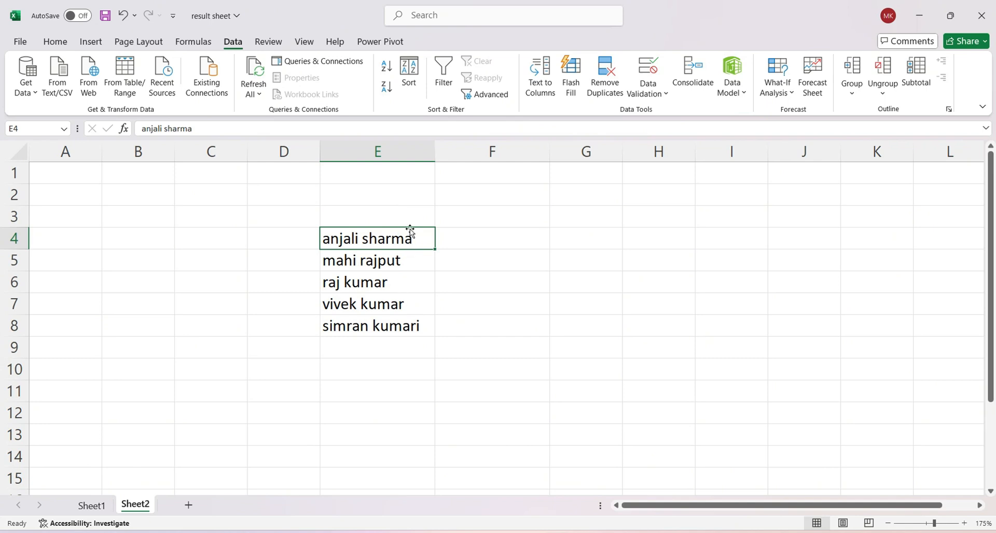
click(460, 242)
click(575, 233)
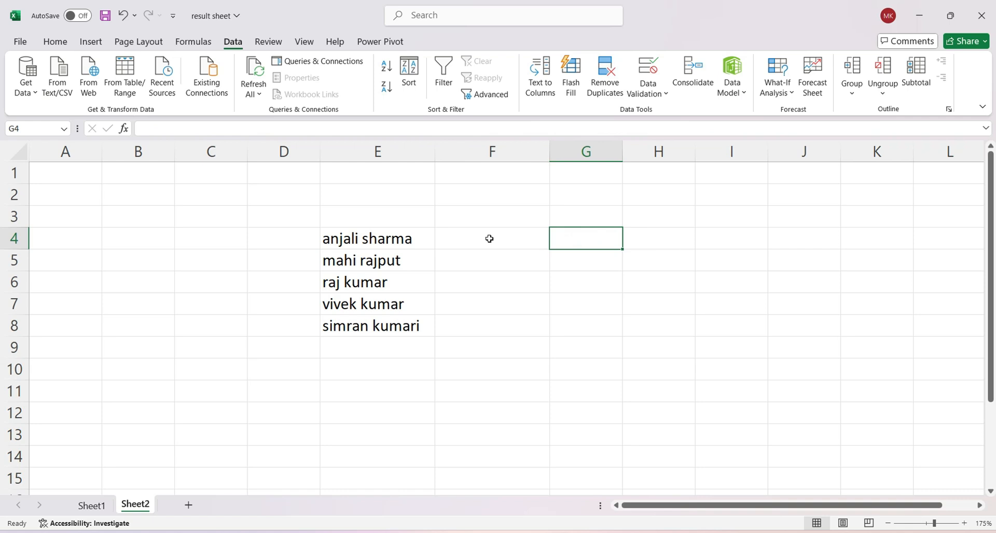
click(412, 243)
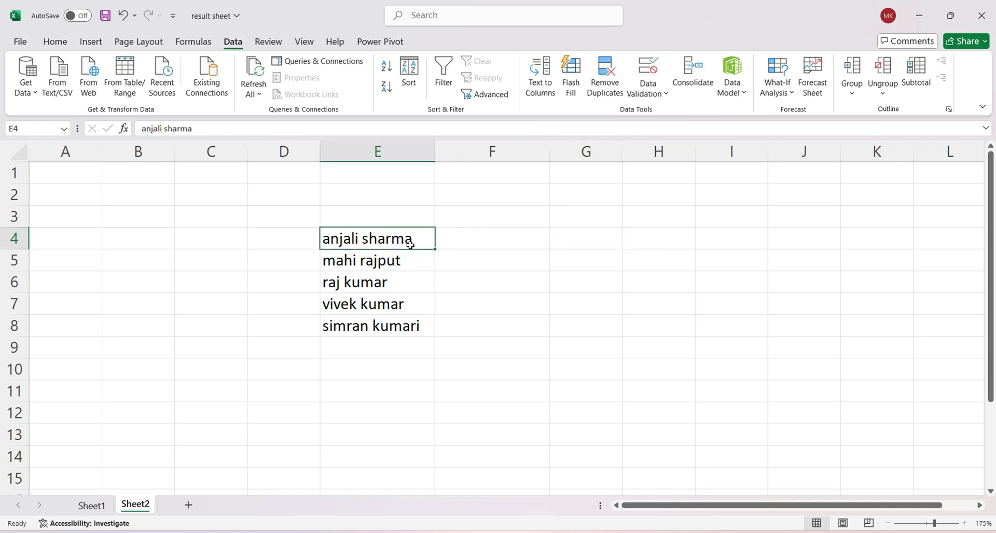
drag(396, 222, 391, 318)
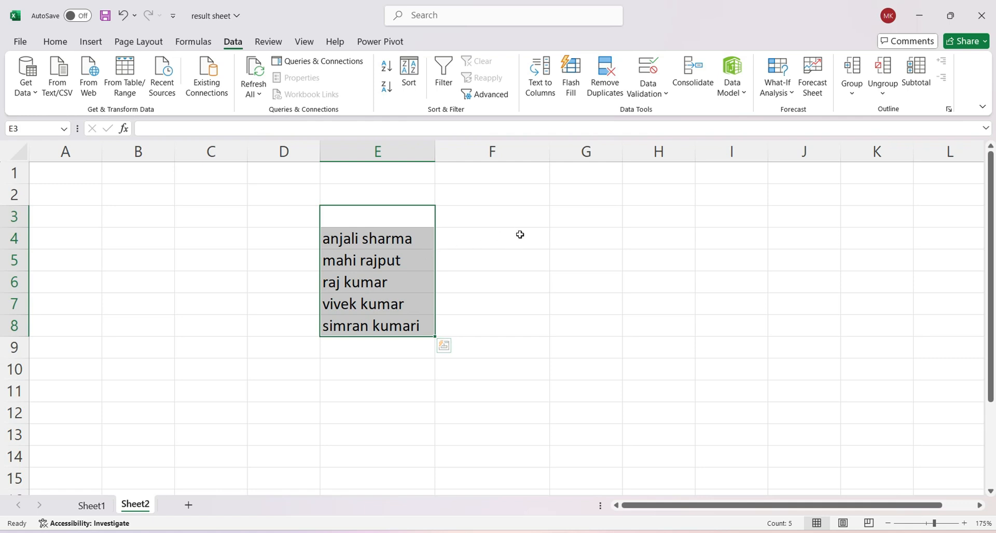
Enter the first name from E4 in F4 and the last name from E4 in G4 as split examples.
click(504, 240)
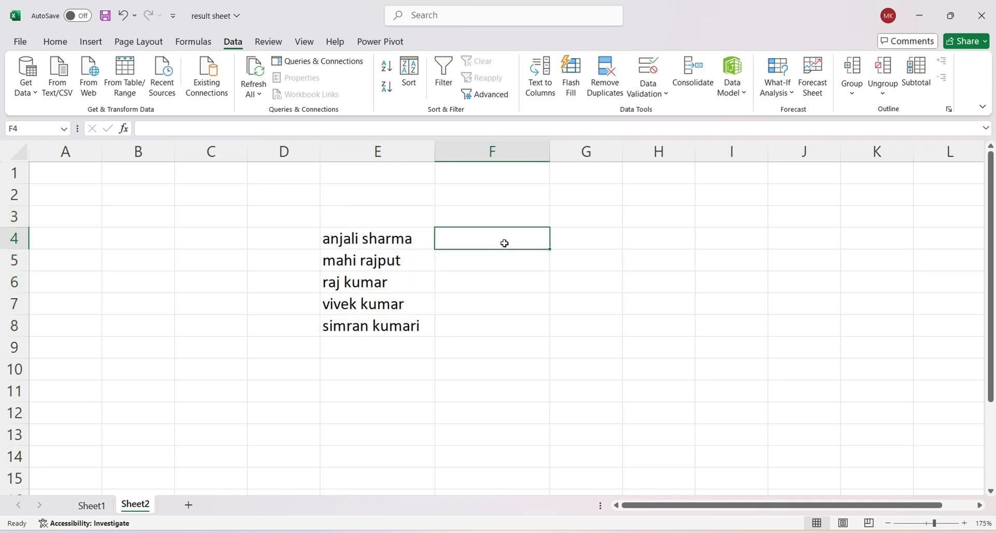
text(aman)
key(BackSpace)
key(BackSpace)
key(BackSpace)
key(BackSpace)
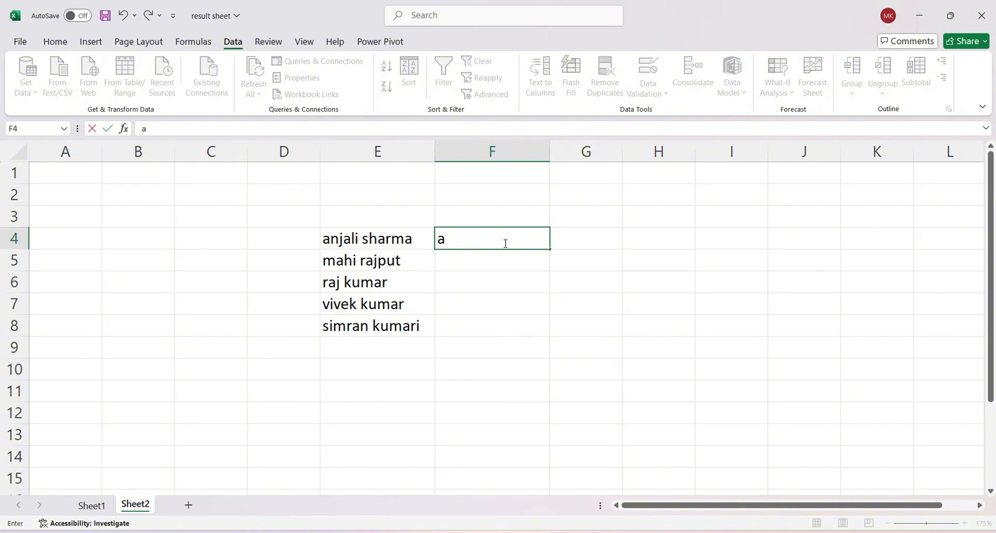
text(anjali)
key(Tab)
text(sharma)
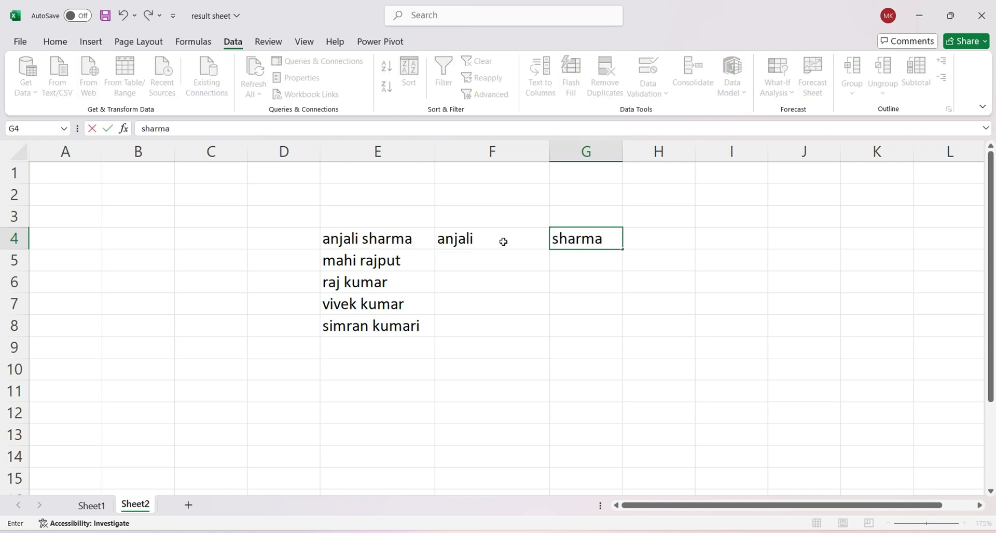
Use Flash Fill to complete the first names in F4:F8 and the last names in G4:G8.
drag(503, 242, 507, 325)
click(572, 86)
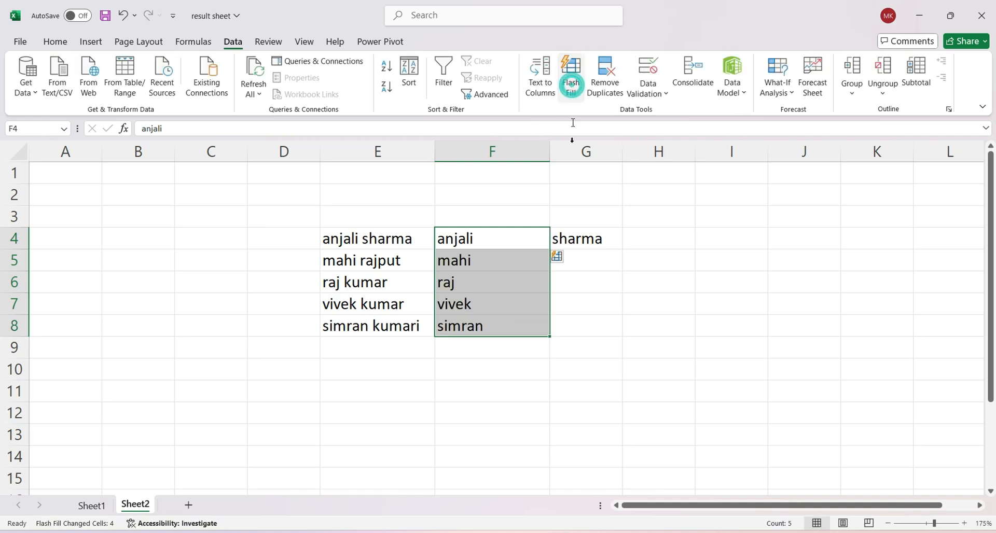
drag(603, 242, 594, 318)
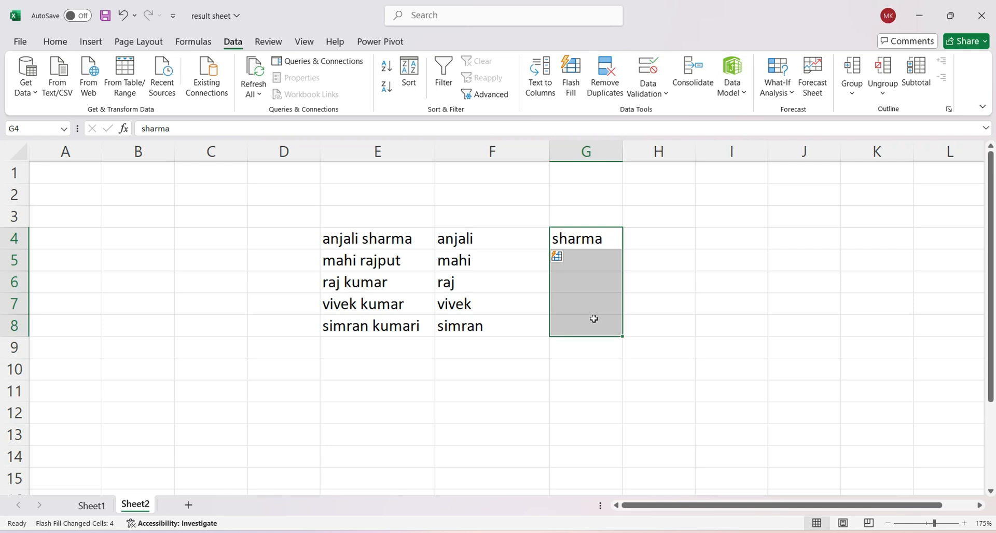
key(ctrl+e)
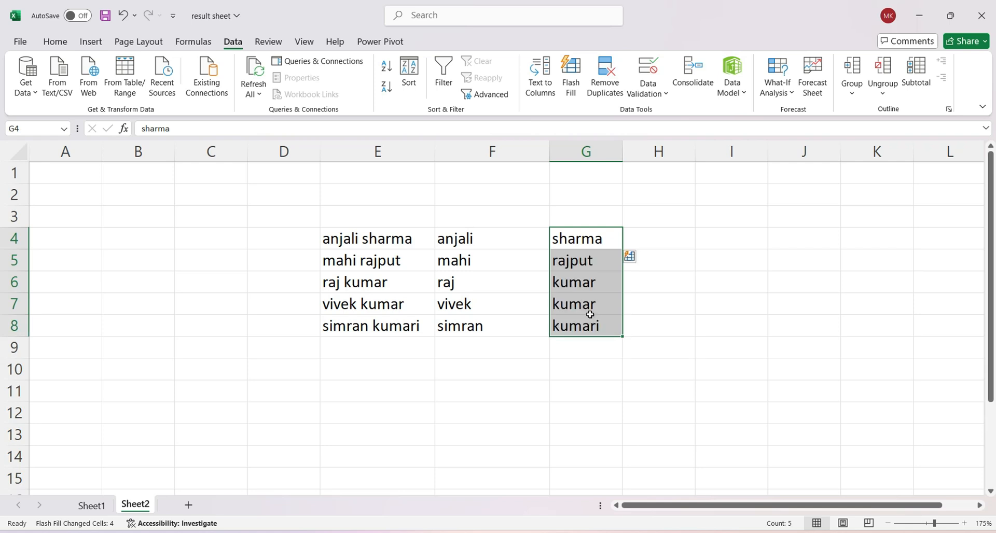
click(530, 279)
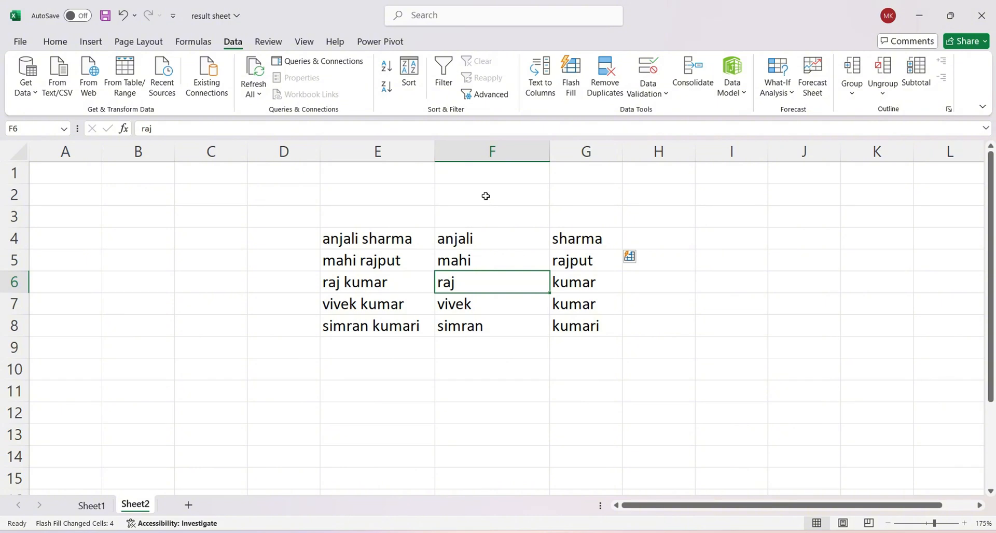
Start Remove Duplicates on the last names in G4:G8.
click(588, 246)
drag(588, 246, 589, 326)
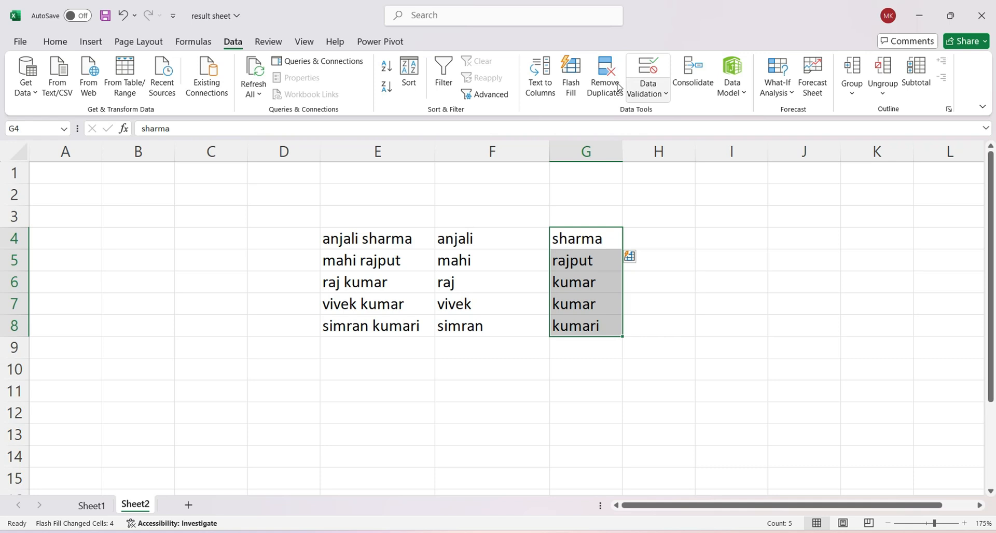
click(597, 357)
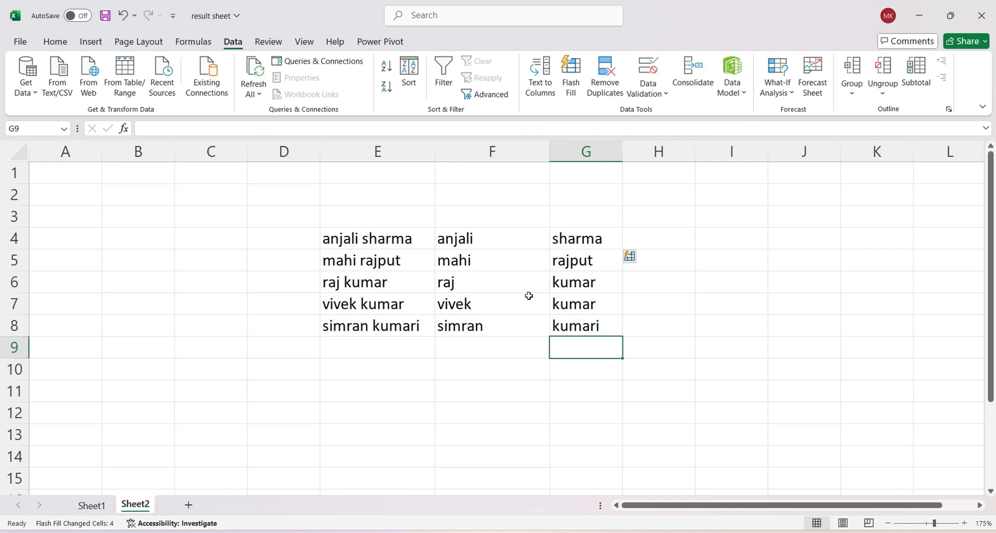
drag(591, 241, 586, 327)
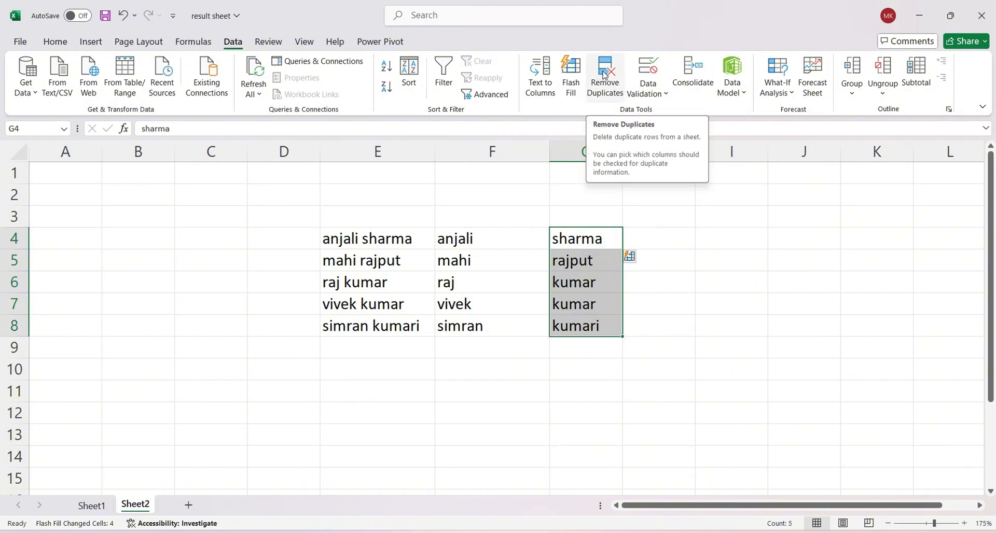
click(605, 75)
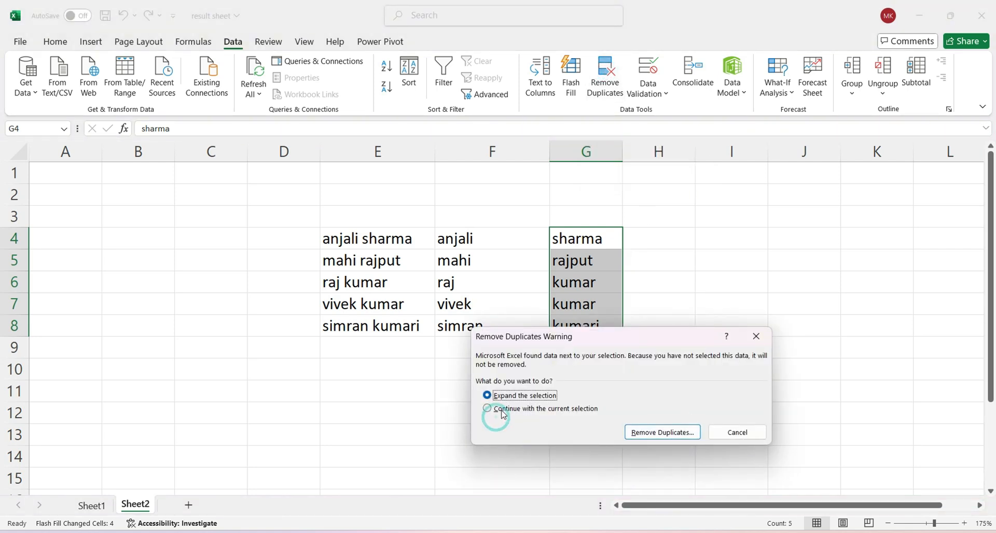
Remove duplicate surnames from G4:G8, continuing with the current selection only and treating the data as having no headers.
click(487, 409)
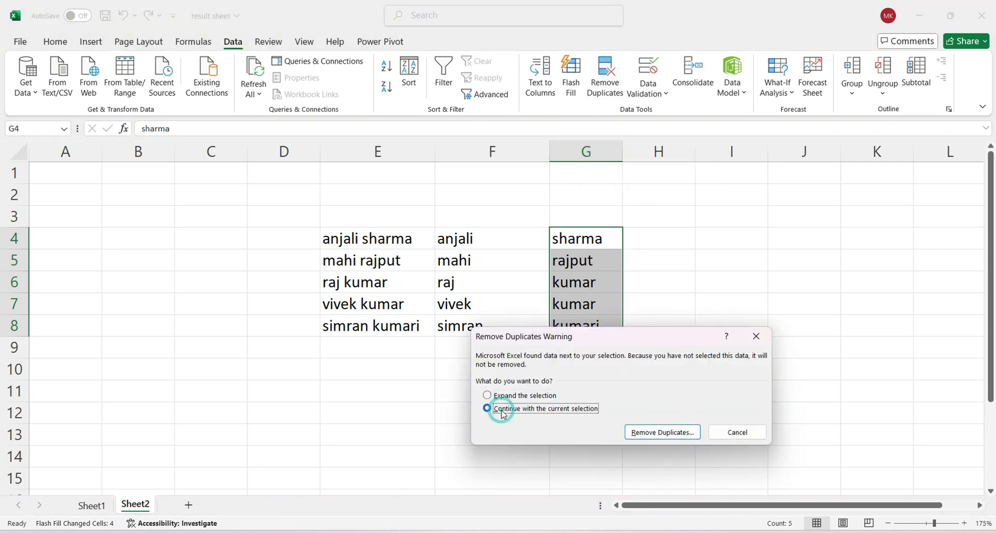
click(670, 433)
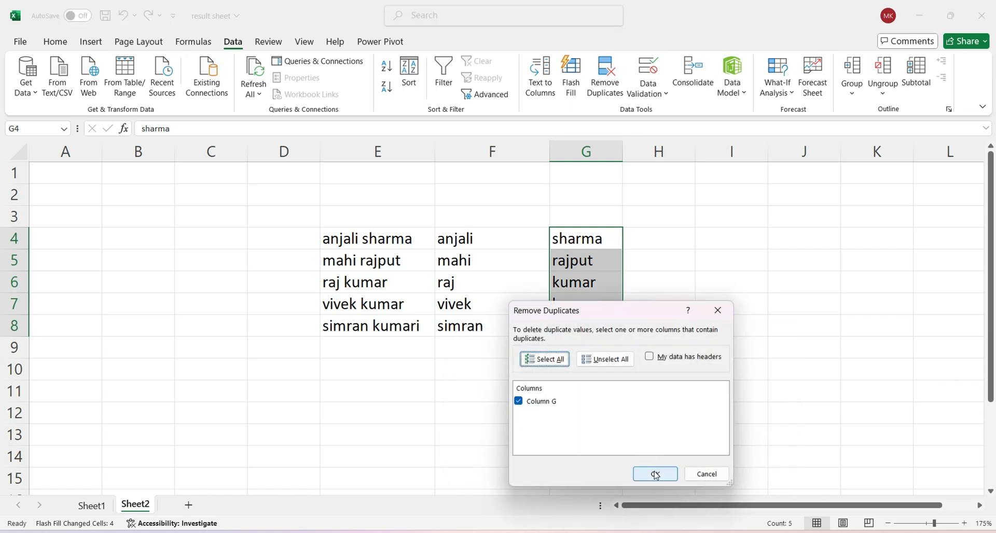
click(655, 473)
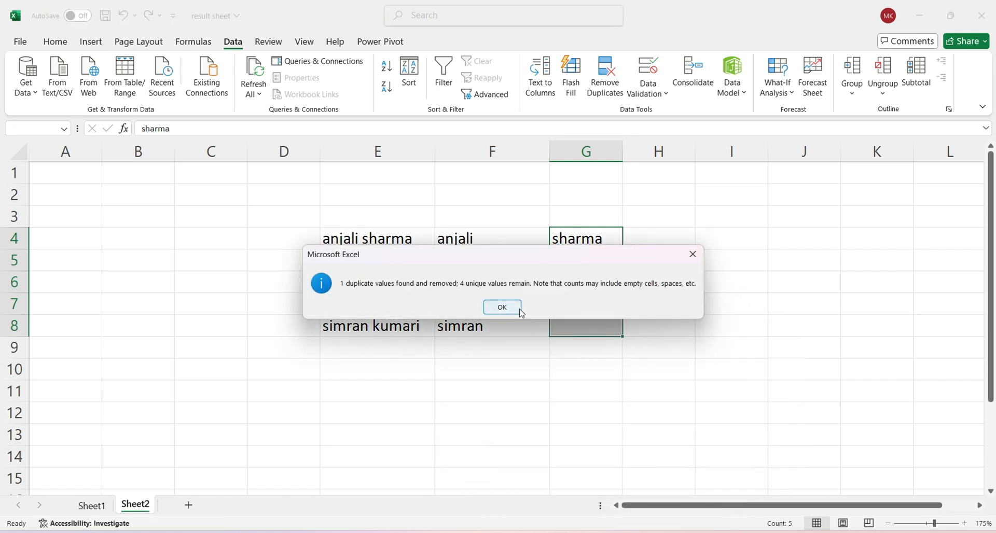
click(517, 309)
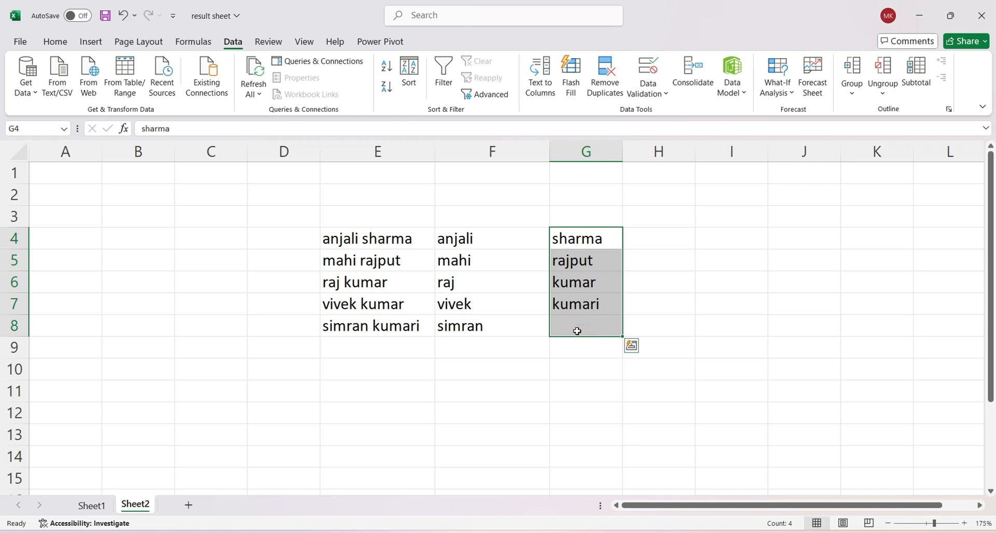
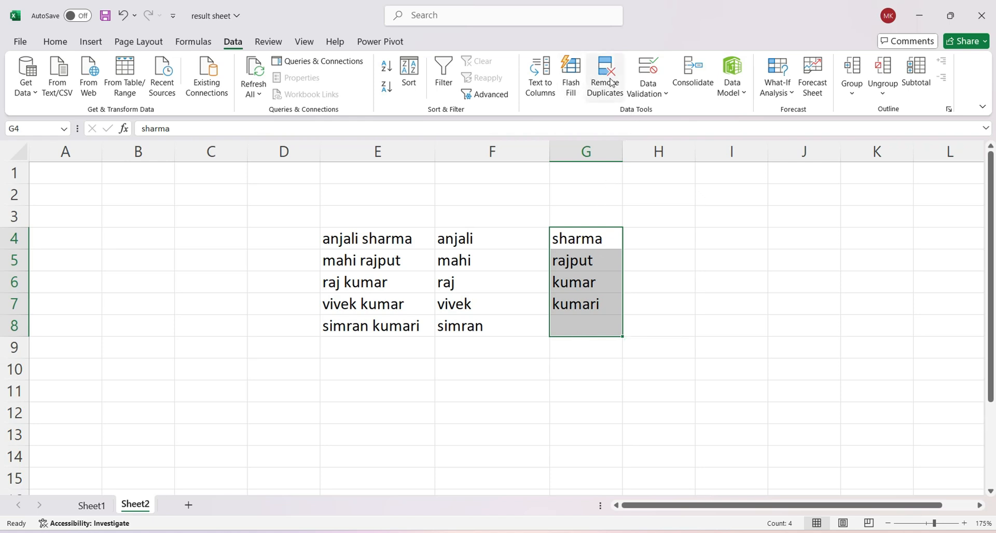
click(647, 234)
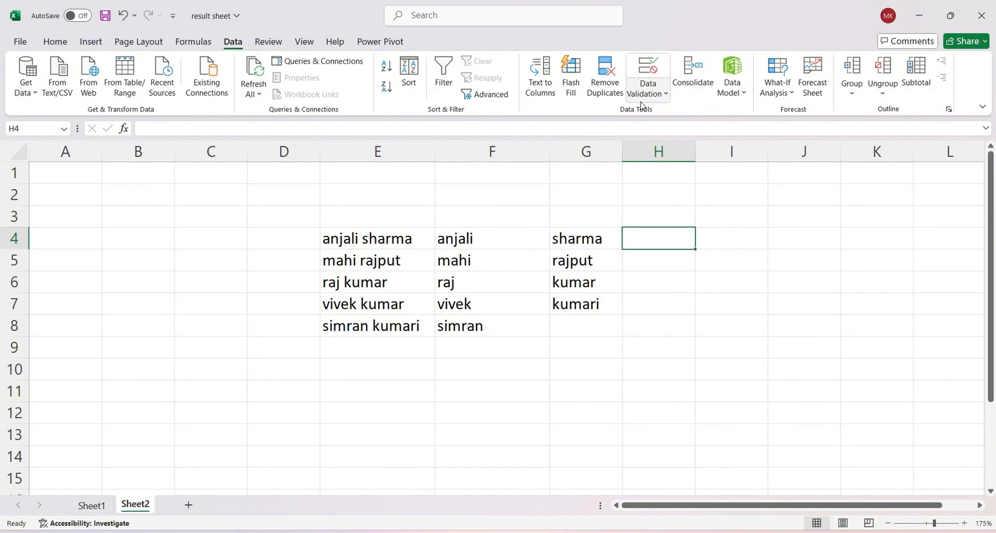
click(643, 102)
click(548, 251)
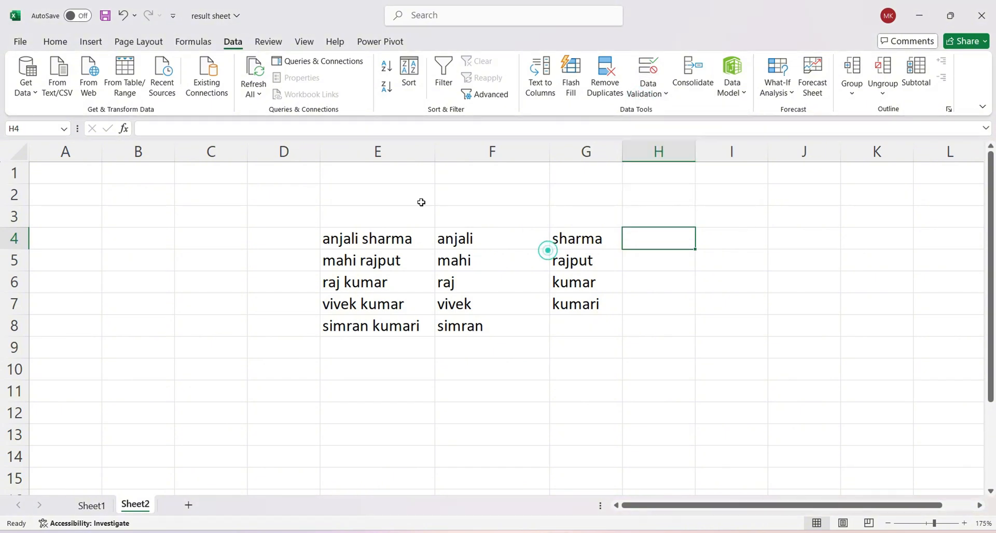
Clear the contents of range D2:G11 on Sheet2.
drag(283, 194, 579, 403)
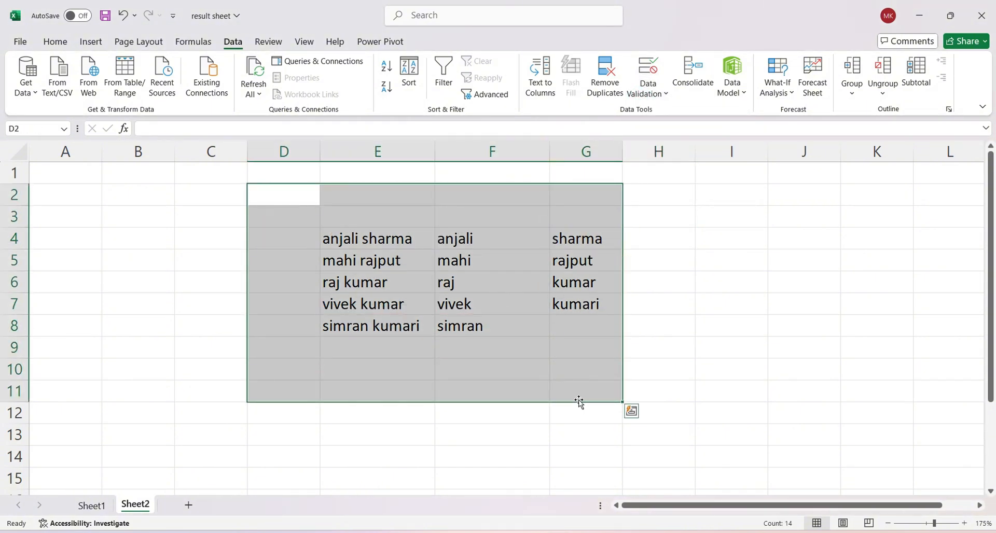
key(Delete)
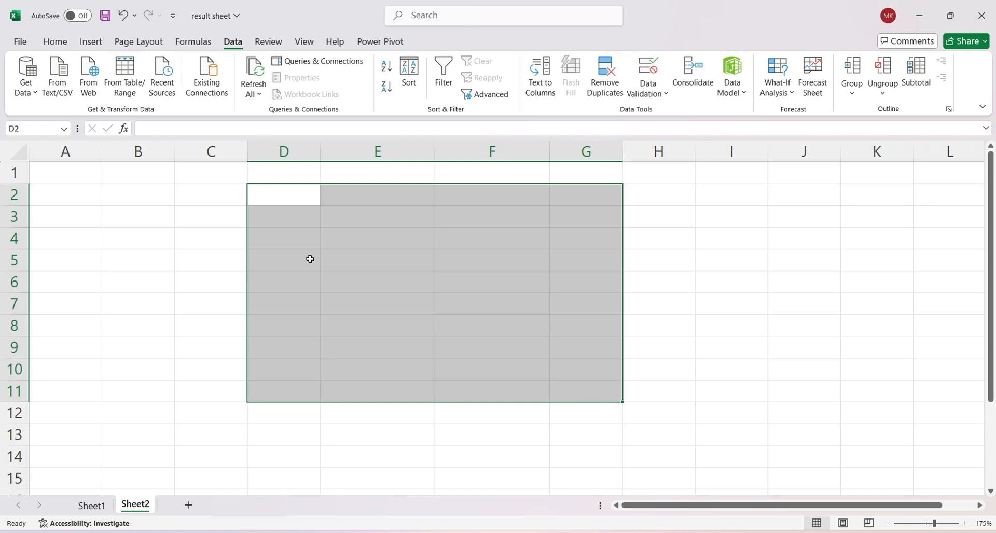
click(212, 239)
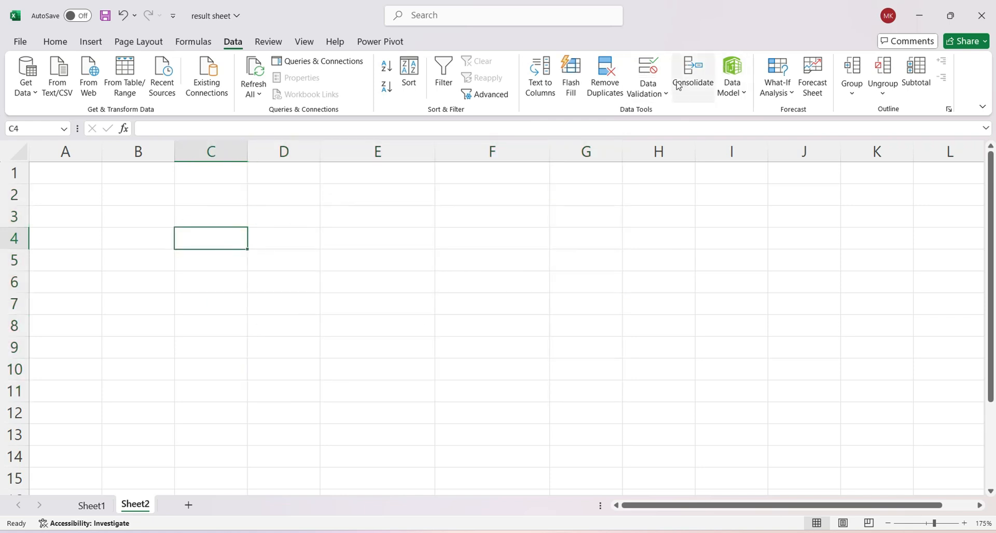
click(658, 91)
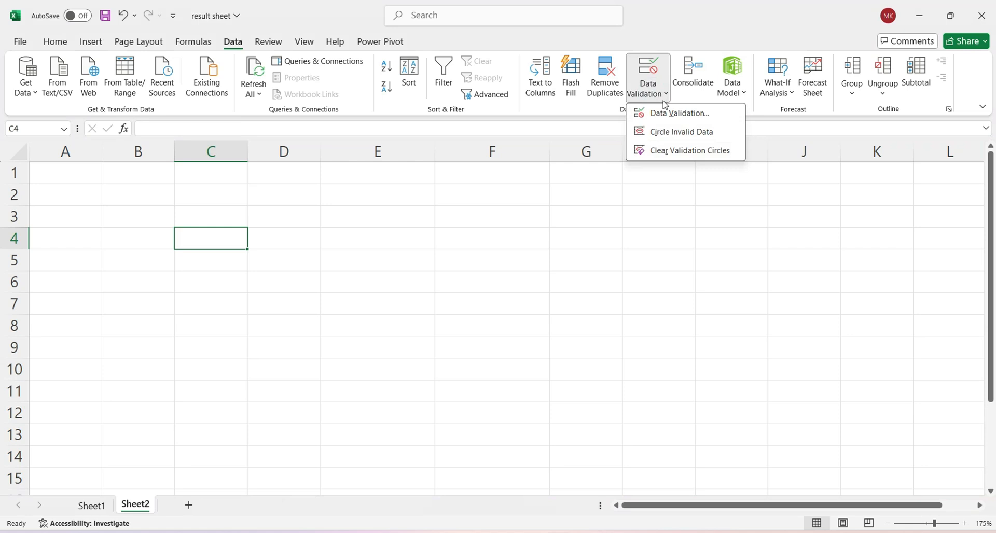
click(668, 112)
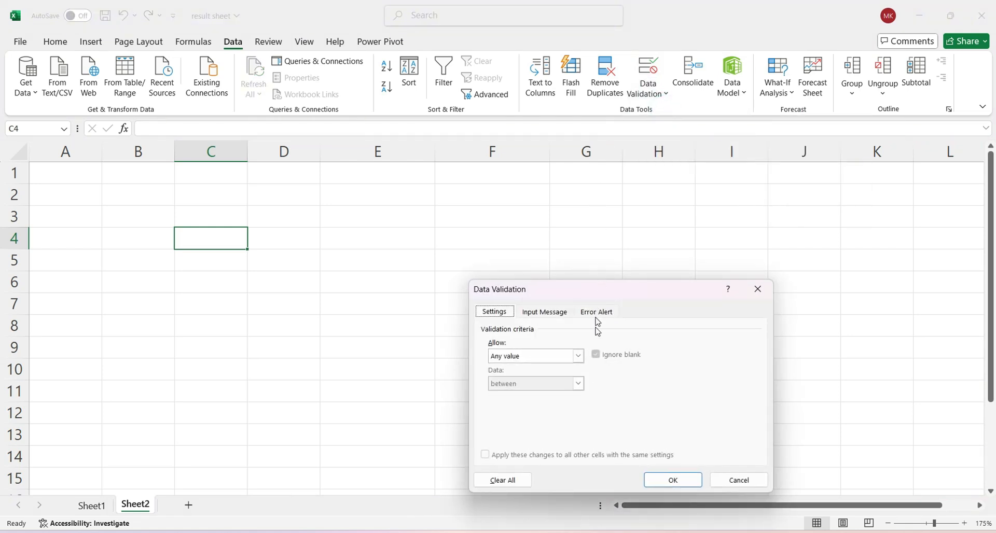
click(580, 358)
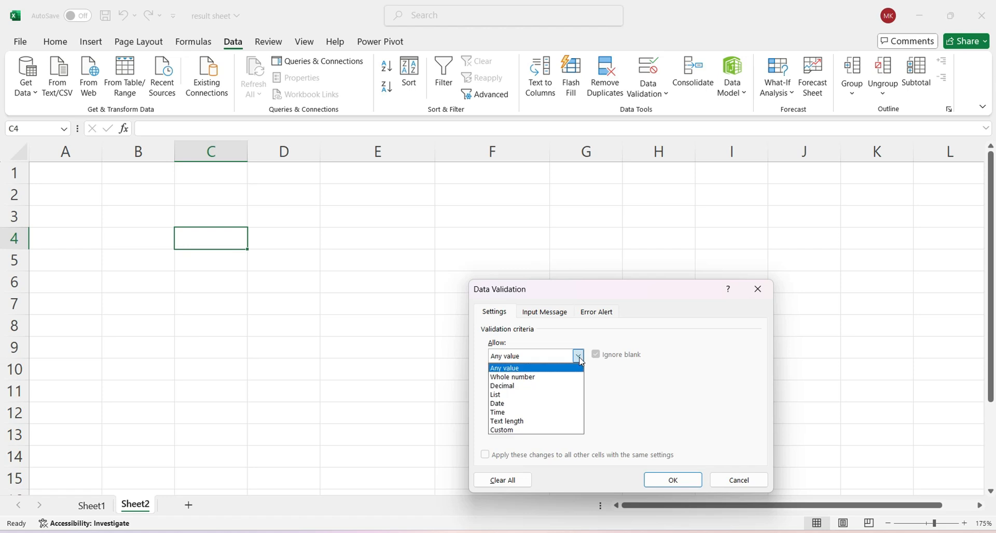
click(557, 401)
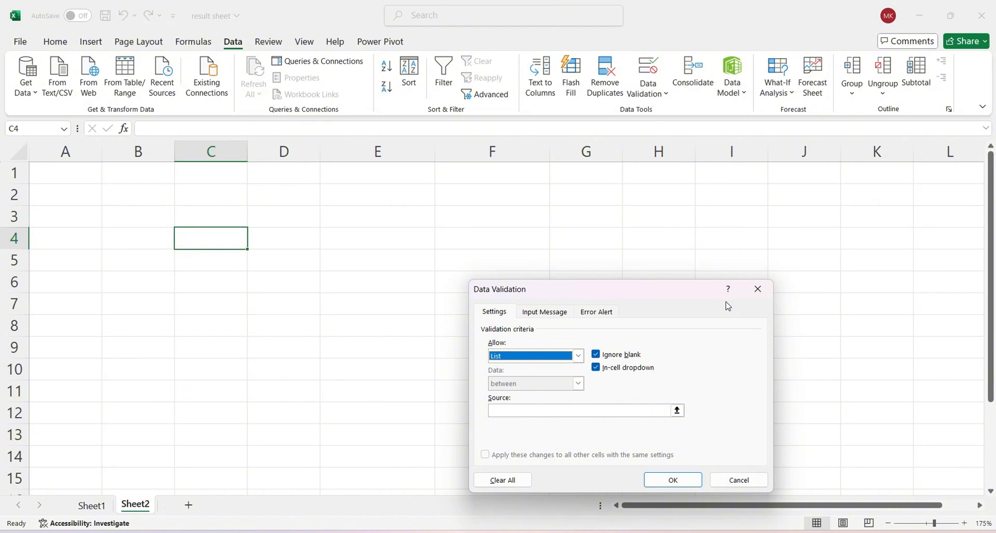
click(758, 289)
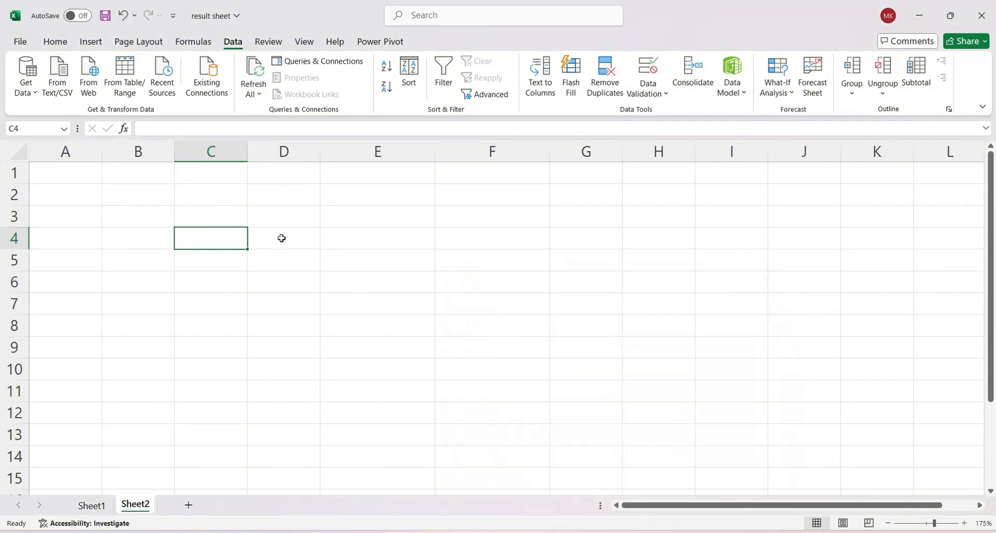
click(643, 95)
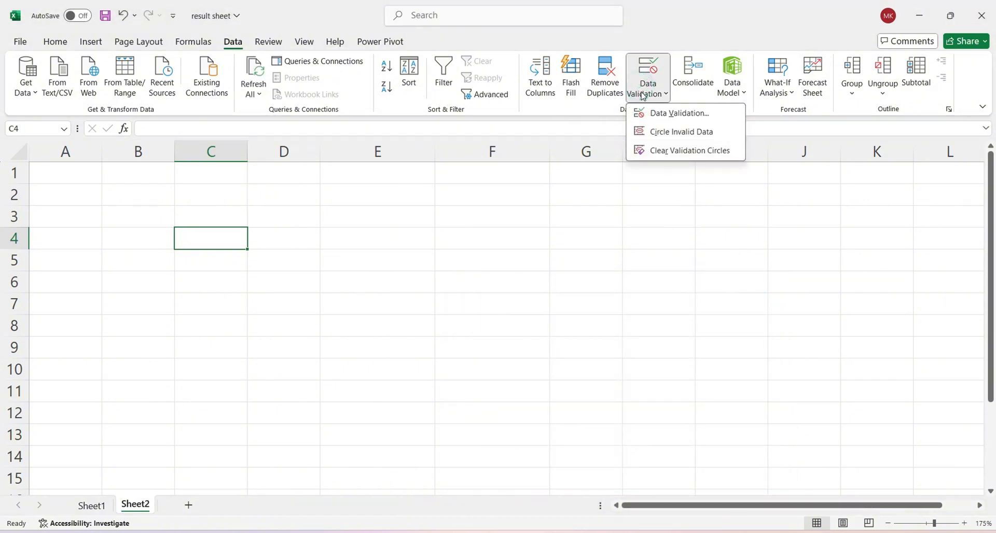
click(661, 110)
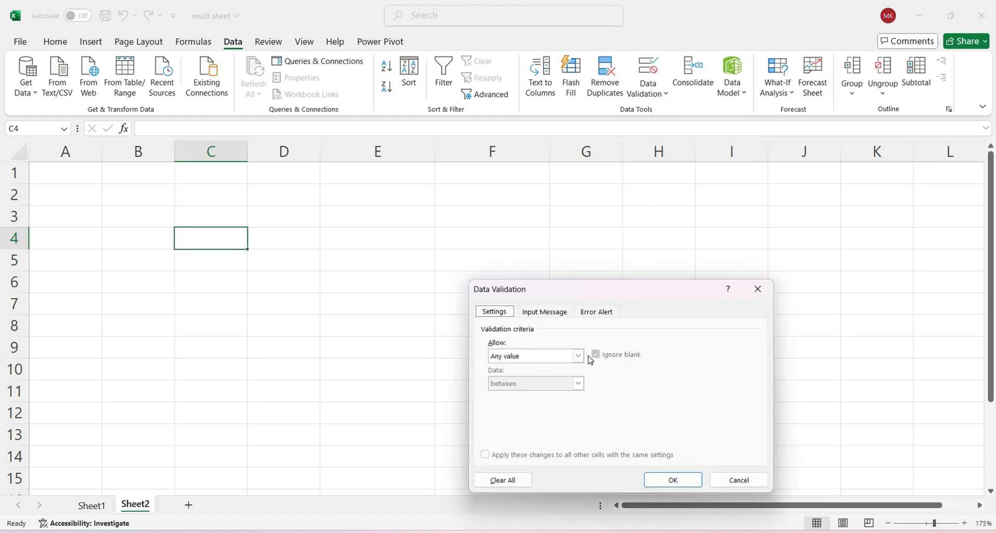
click(578, 356)
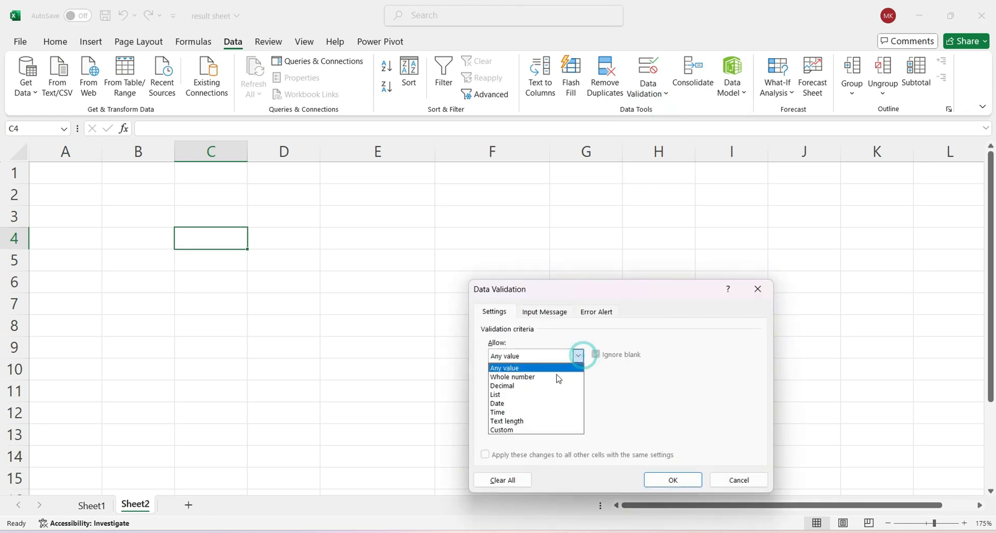
click(765, 292)
click(233, 230)
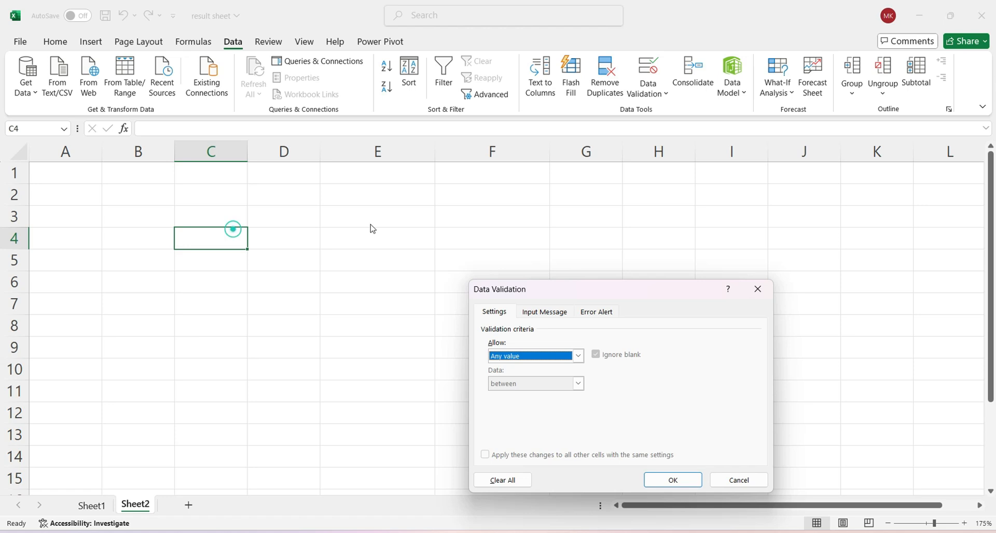
click(758, 289)
Start a data validation rule for range A1:G13 that allows only whole numbers.
drag(149, 217, 472, 384)
drag(88, 182, 564, 446)
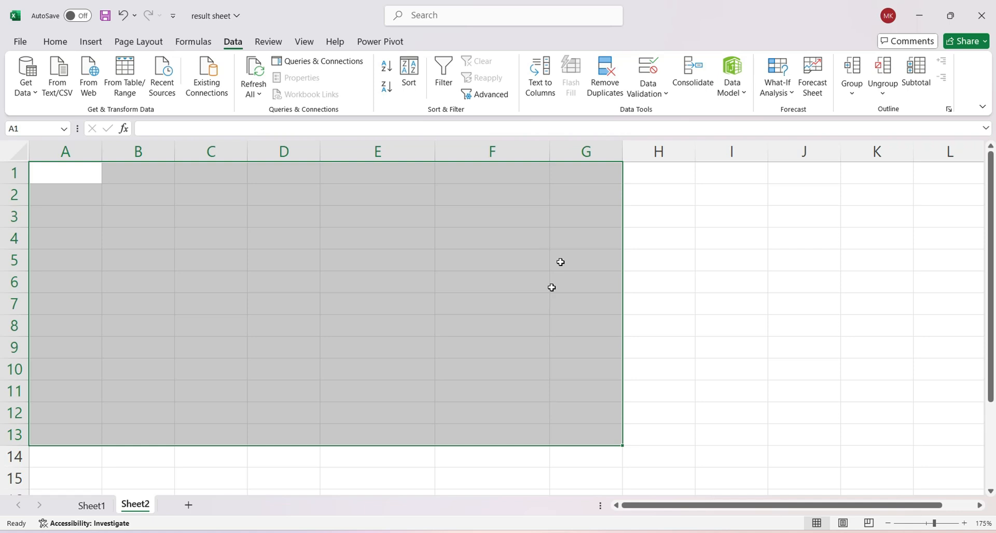
click(639, 98)
click(656, 110)
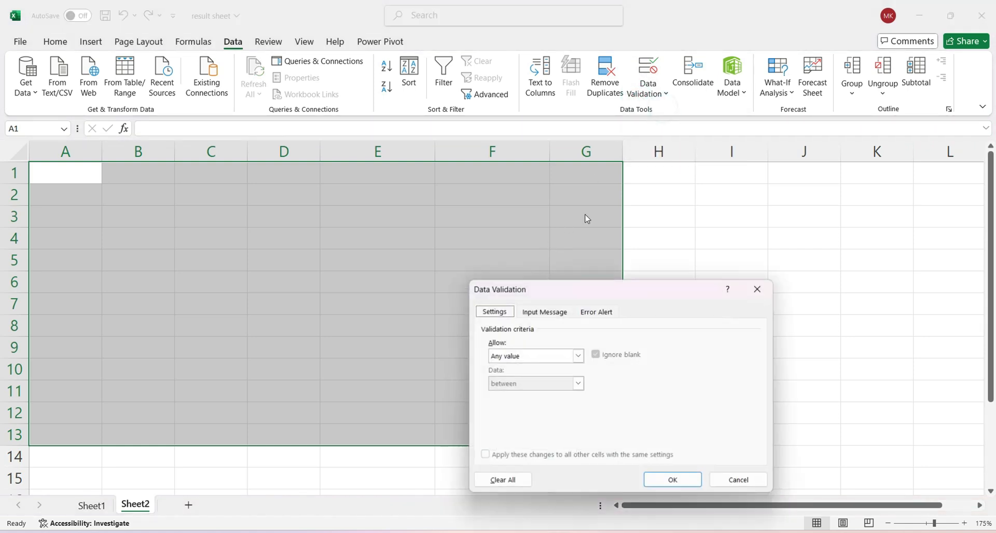
click(576, 356)
click(558, 380)
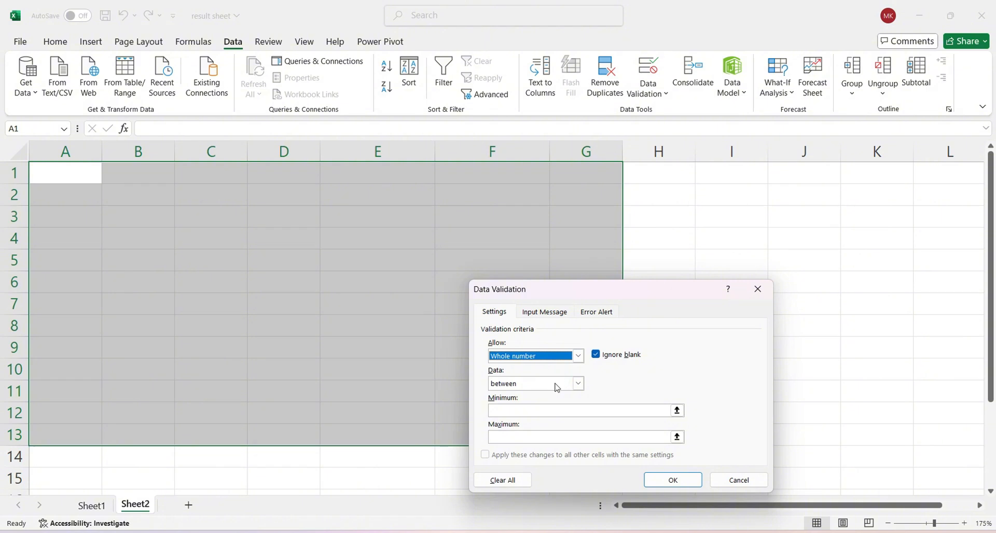
click(538, 410)
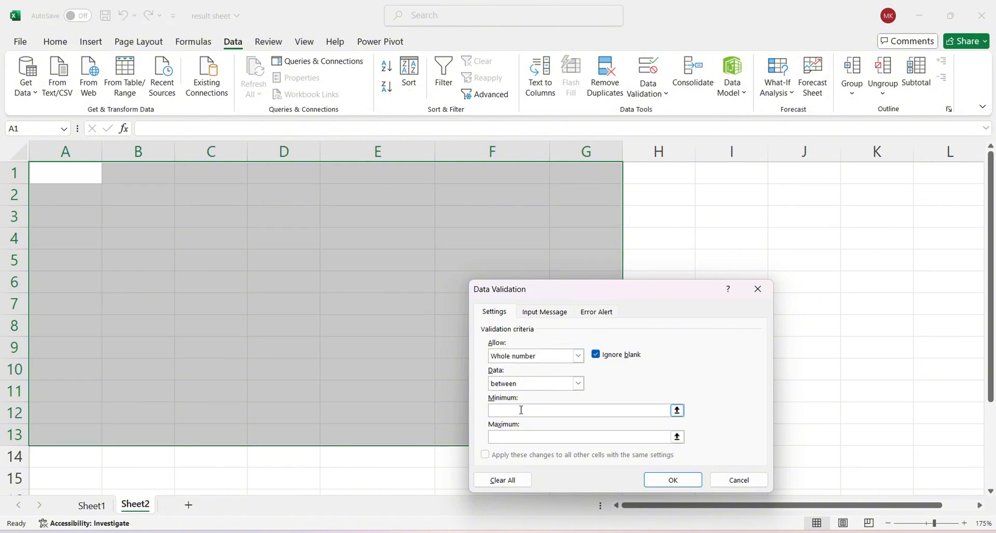
click(578, 356)
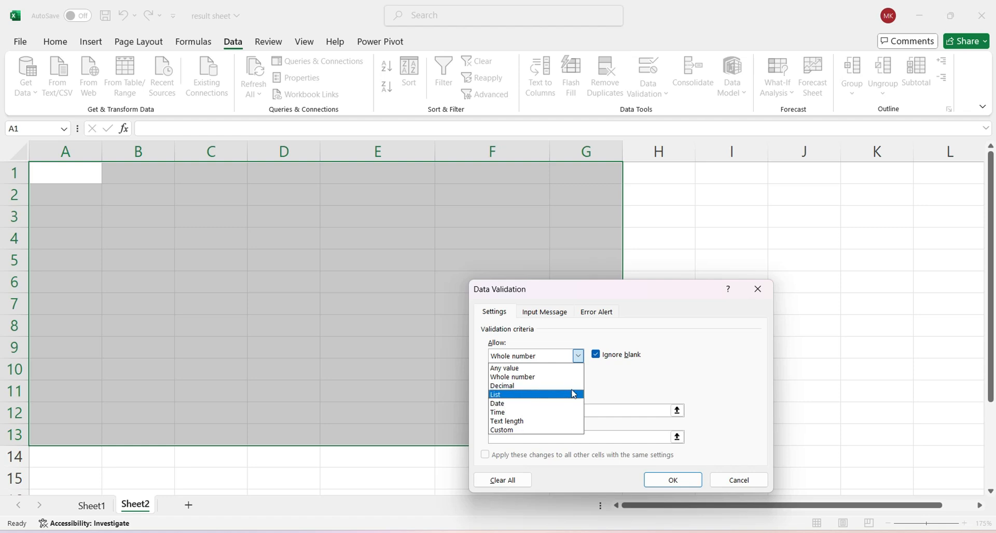
click(609, 380)
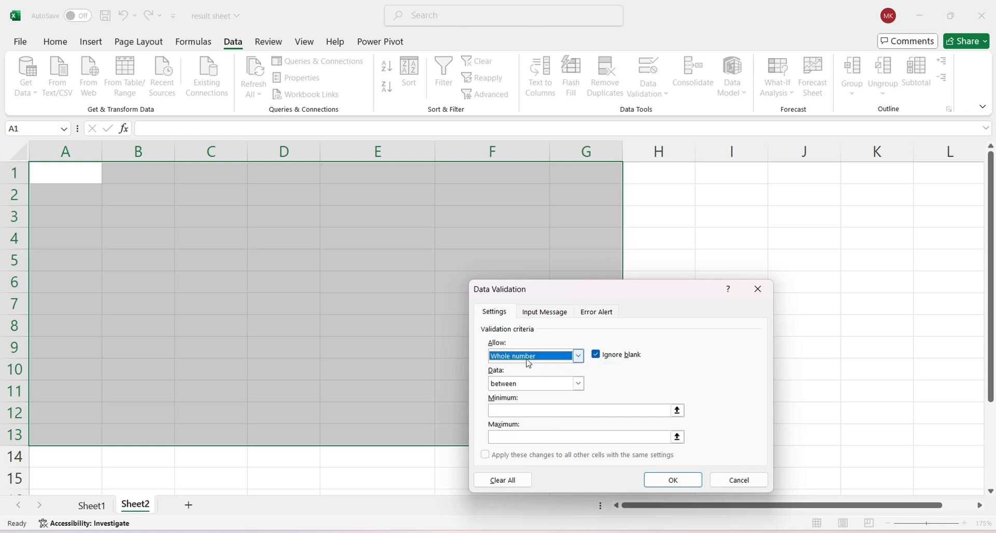
Restrict the whole numbers to between a minimum of 100 and a maximum of 500.
click(529, 411)
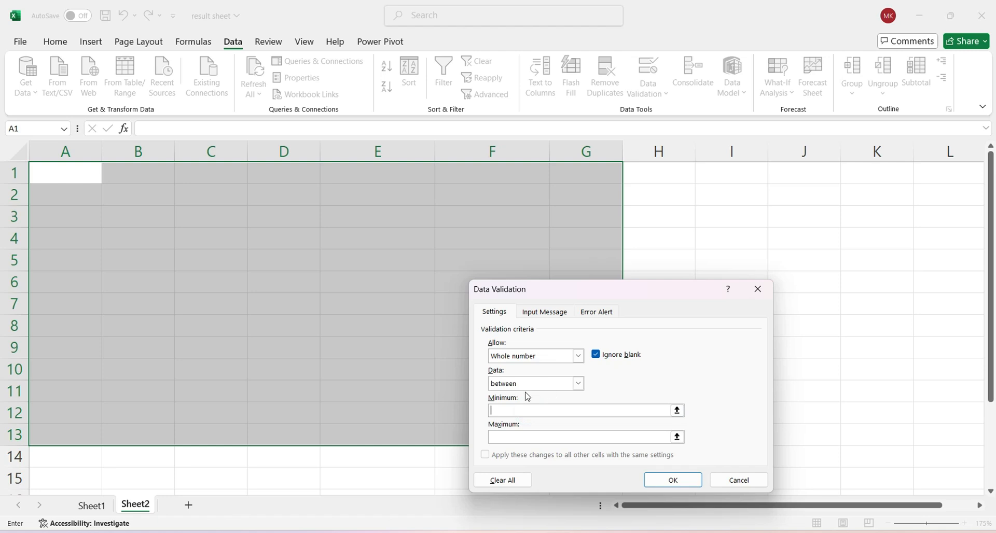
click(576, 384)
click(641, 387)
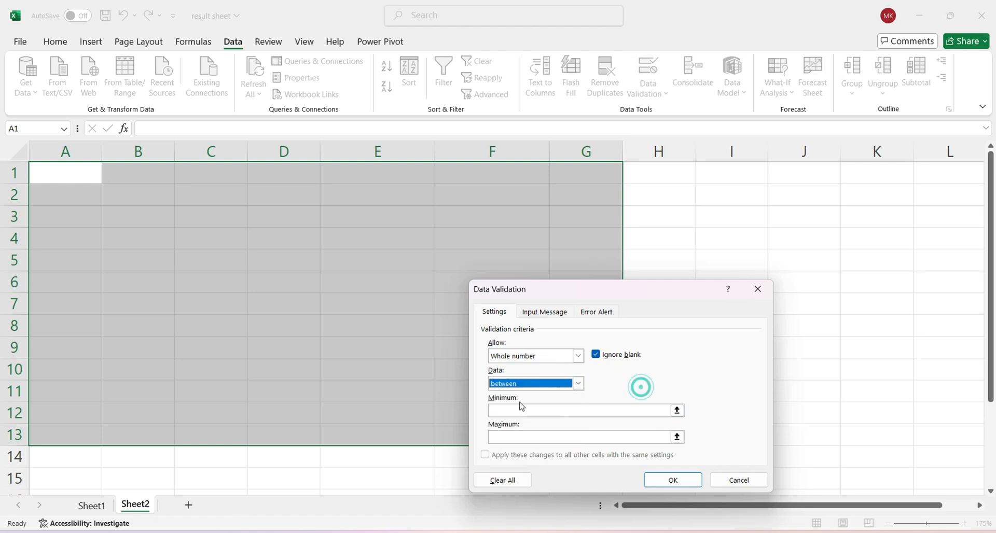
click(509, 407)
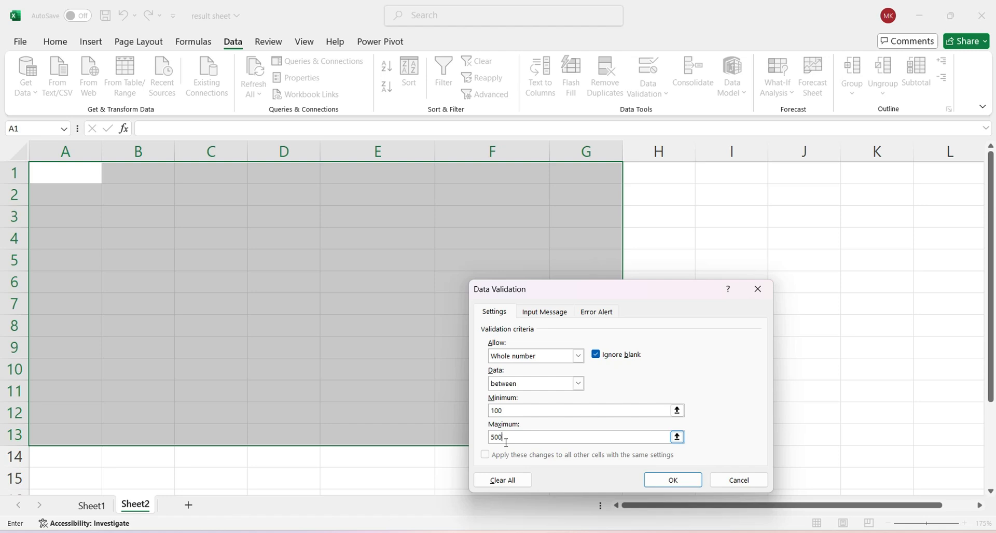
click(502, 411)
click(503, 438)
Set the validation rule's input message to "hello".
click(530, 313)
click(517, 403)
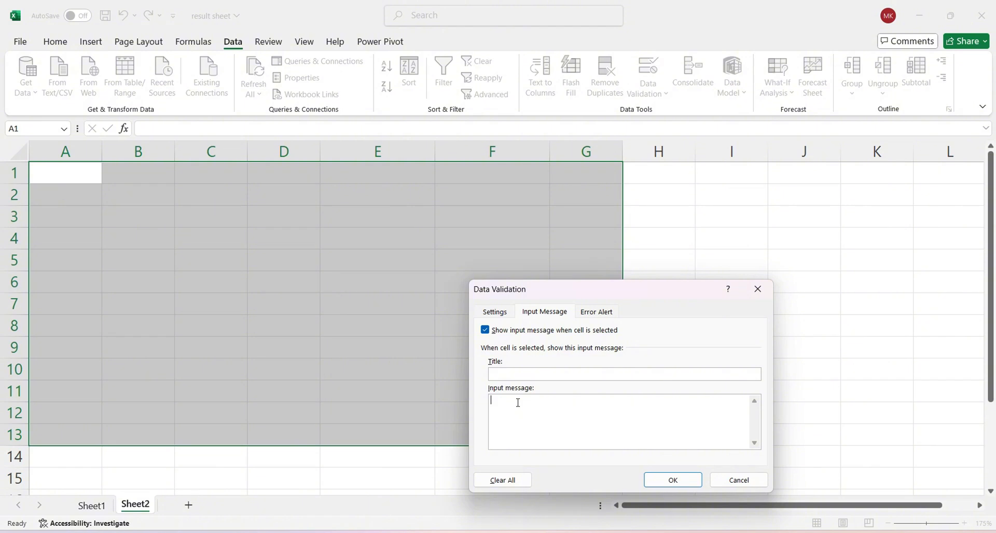
text(e)
key(BackSpace)
key(BackSpace)
text(hello)
Set a Stop-style error alert with the error message "not found" and apply the validation rule.
click(600, 312)
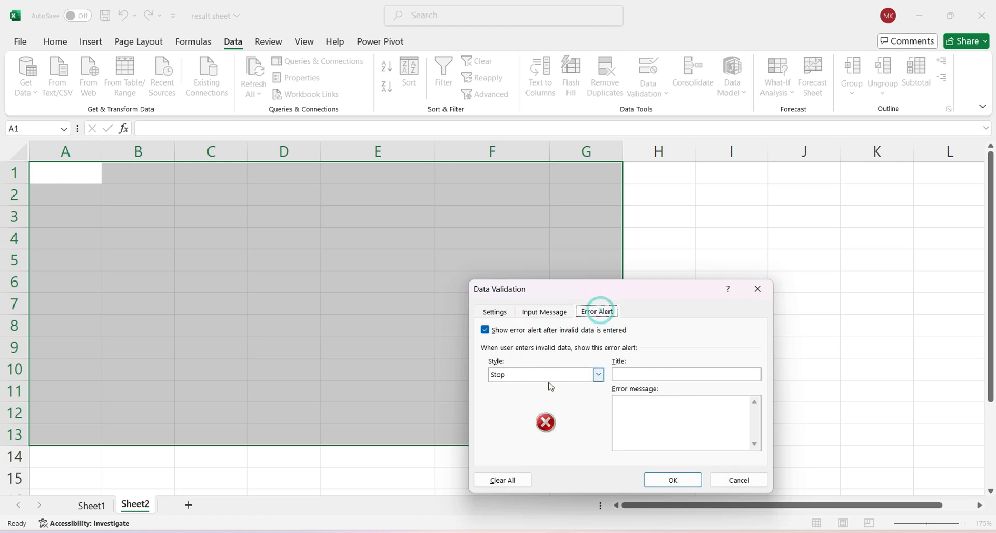
click(624, 410)
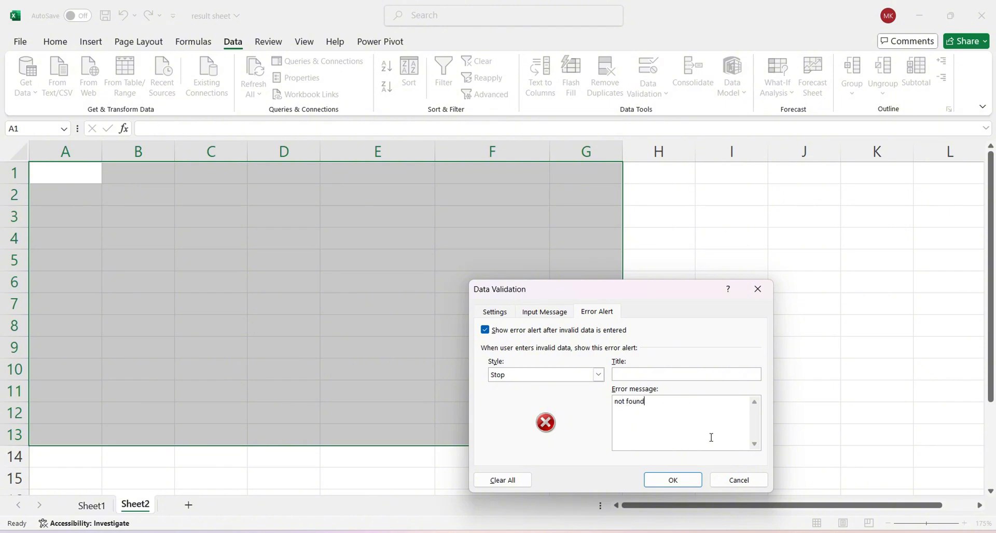
click(673, 479)
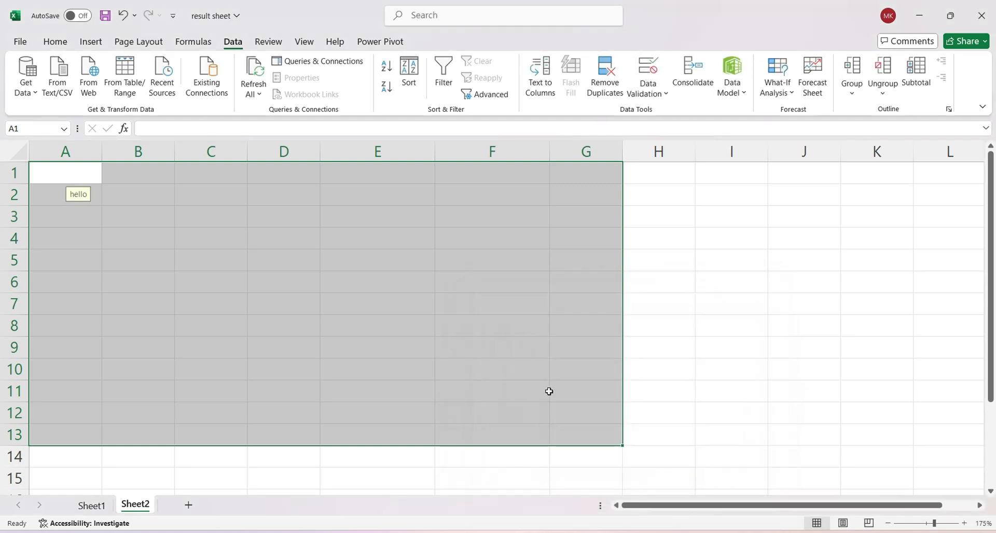
Check the input message by selecting several cells inside the validated range and one outside it.
click(340, 318)
click(547, 296)
click(329, 339)
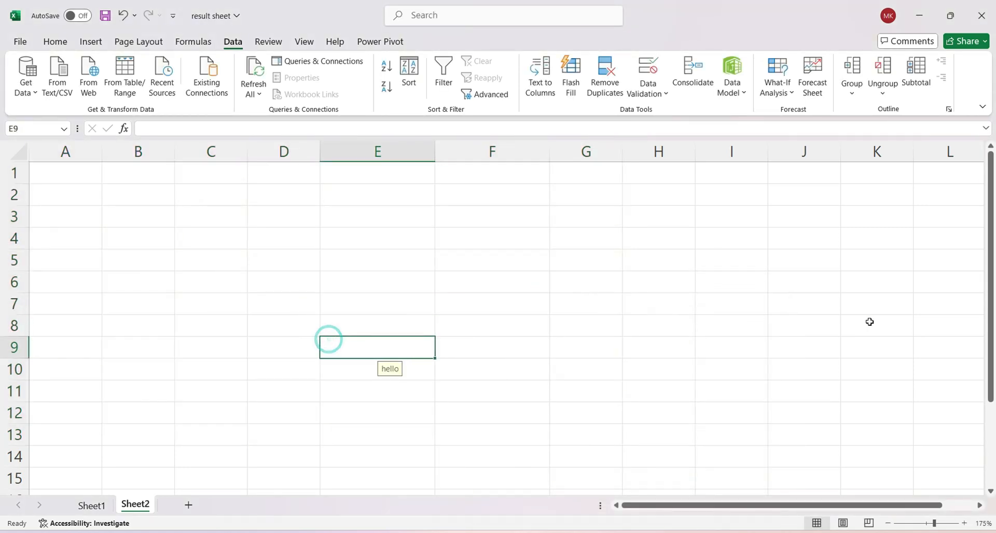
click(868, 322)
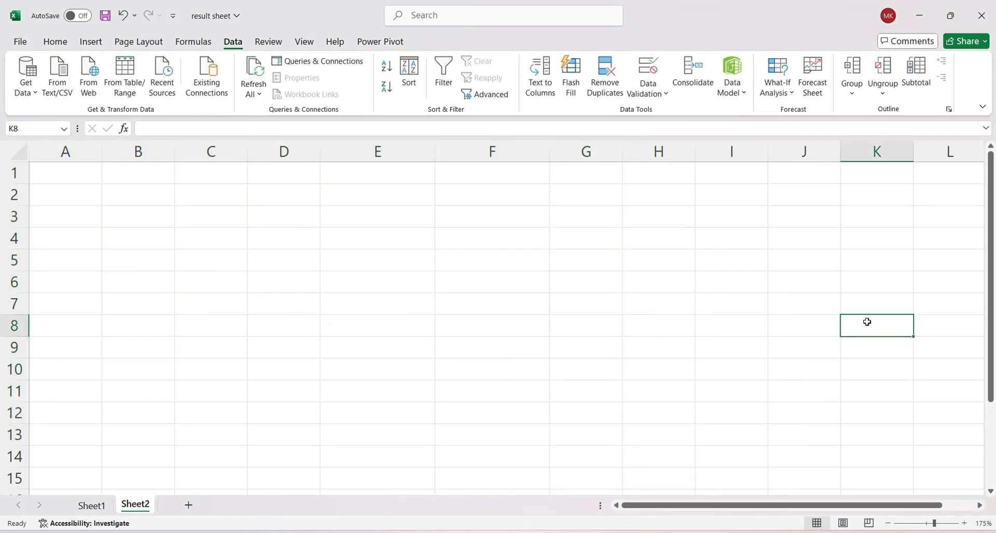
click(325, 216)
click(229, 262)
click(252, 309)
click(200, 346)
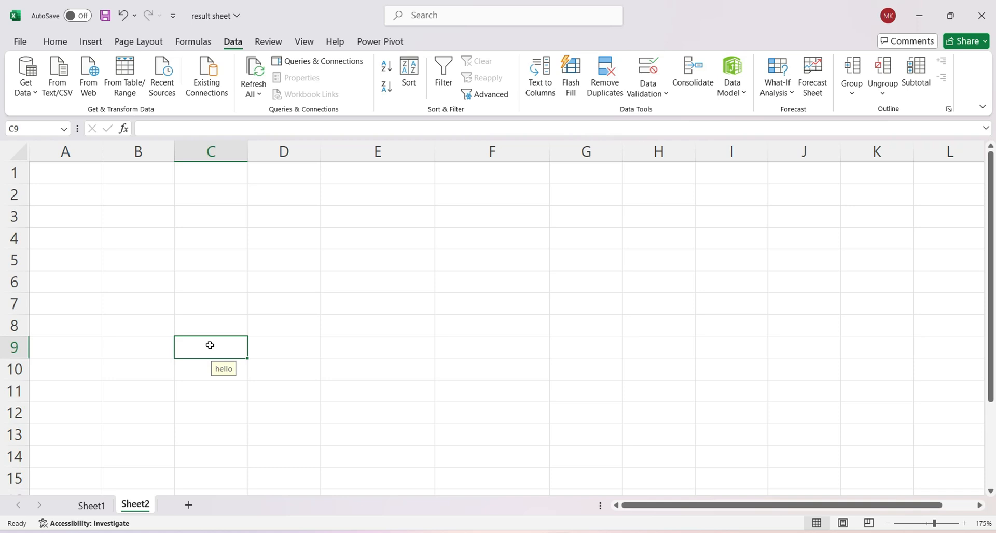
Test the validation rule by trying to enter 1 in cell C9, and discard the entry.
double_click(210, 345)
text(1)
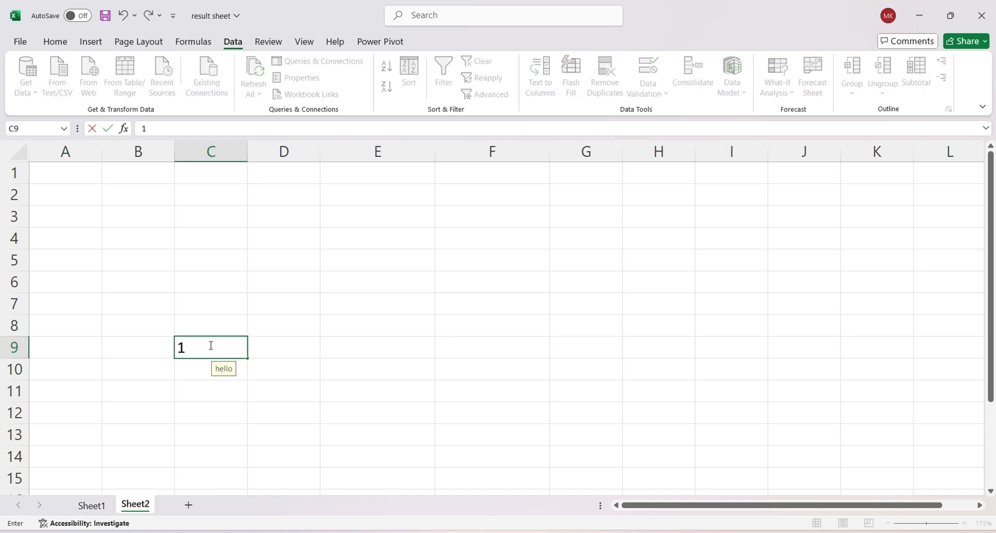
key(Return)
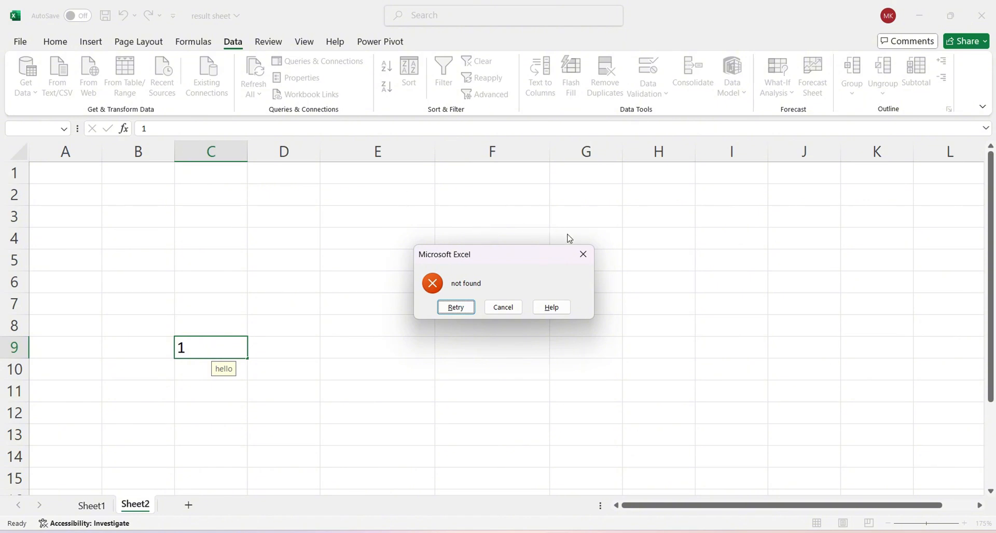
click(583, 255)
Test the validation limits with 401 in cell C6 and 502 in C7, and remove both test entries.
click(187, 289)
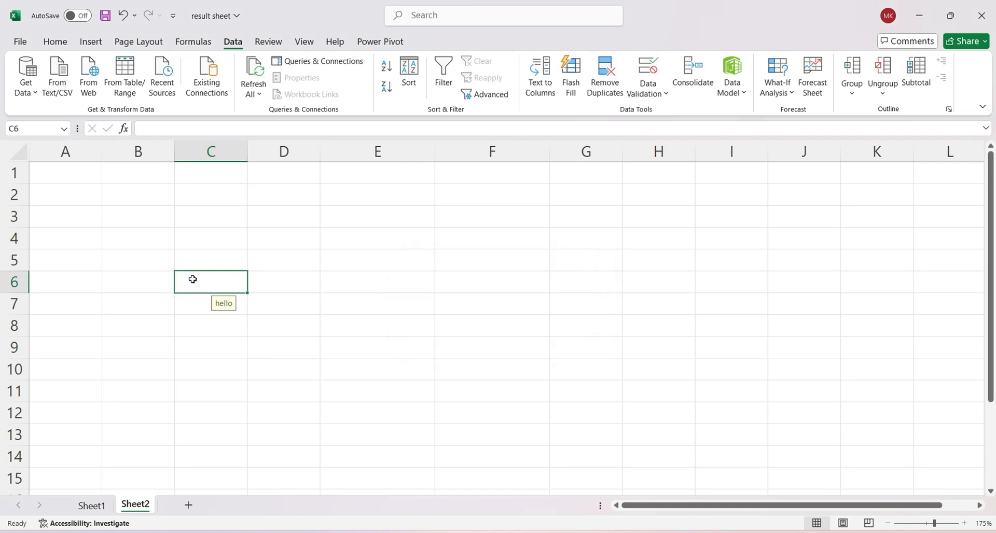
double_click(193, 279)
key(Return)
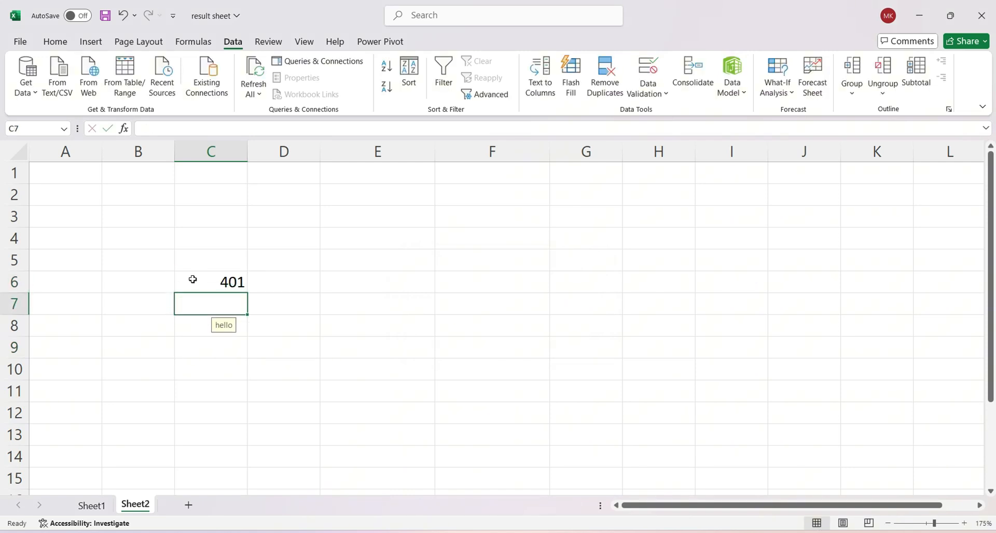
text(502)
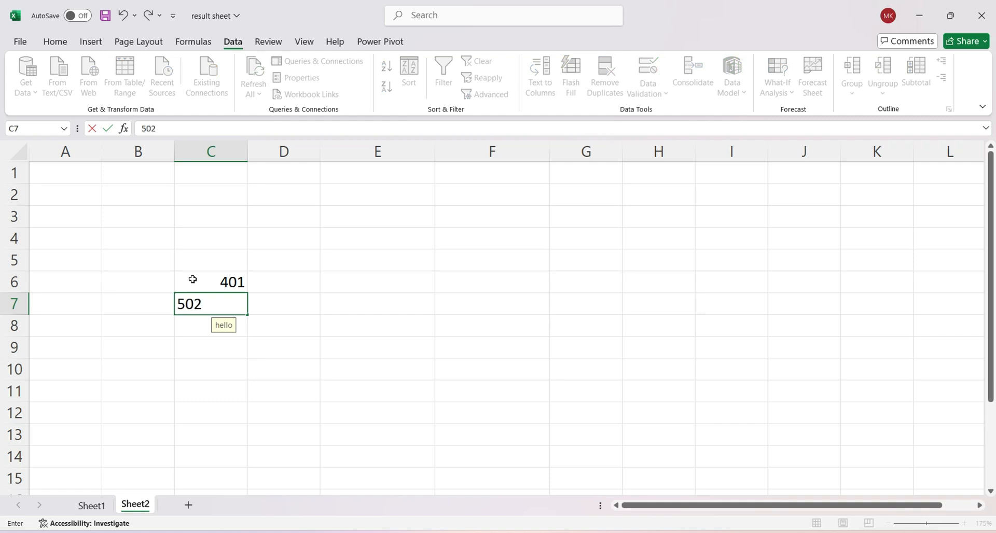
key(Return)
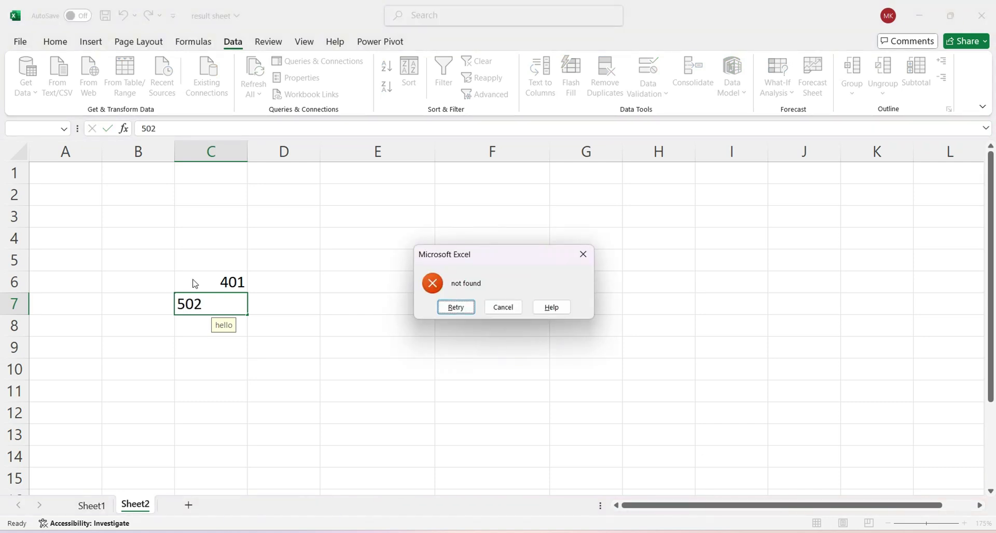
click(583, 250)
key(ctrl+z)
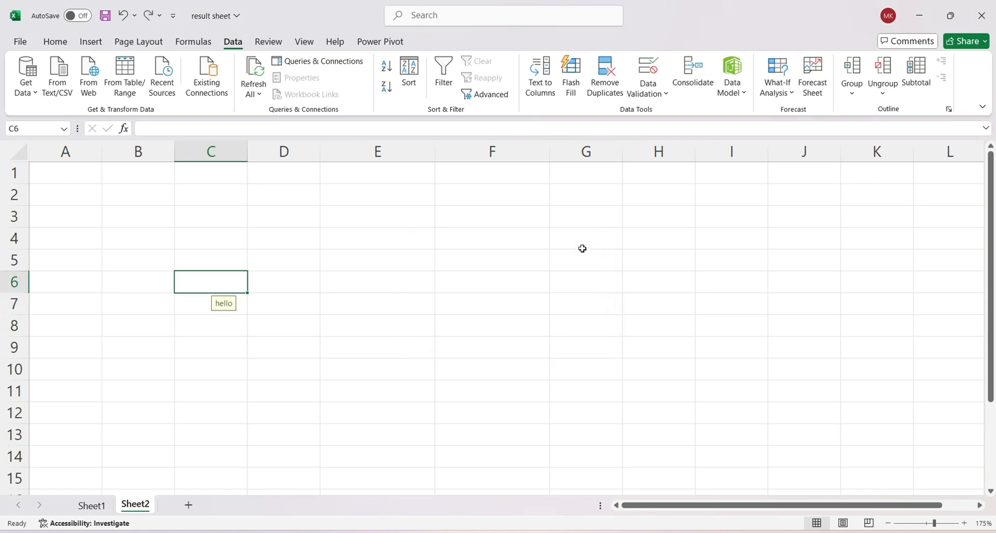
click(652, 95)
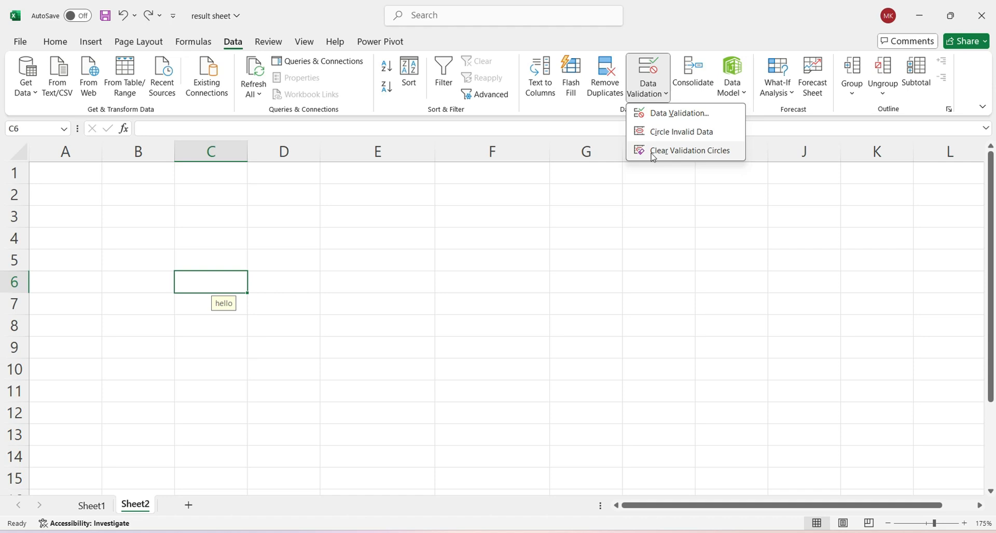
click(751, 277)
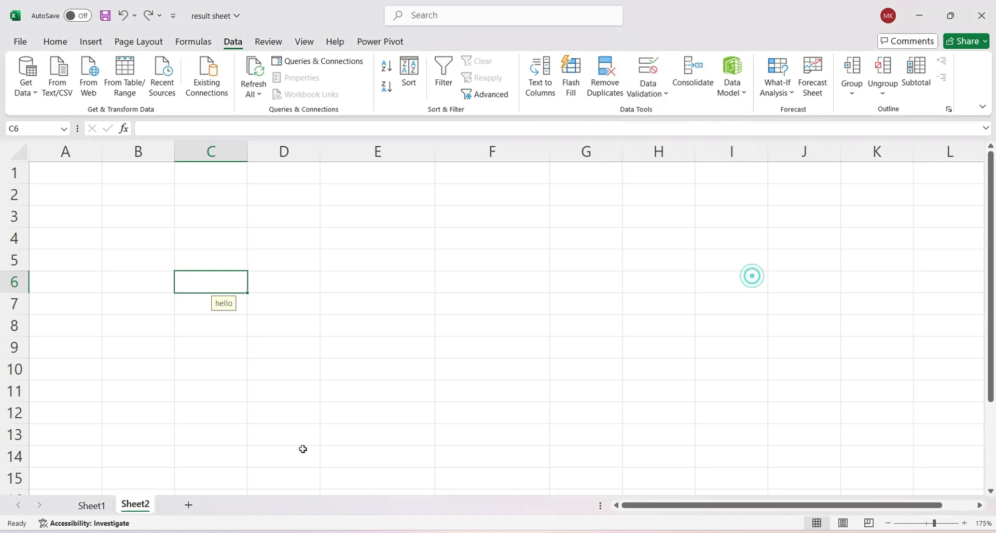
Add a new blank worksheet after Sheet2.
click(188, 505)
click(318, 343)
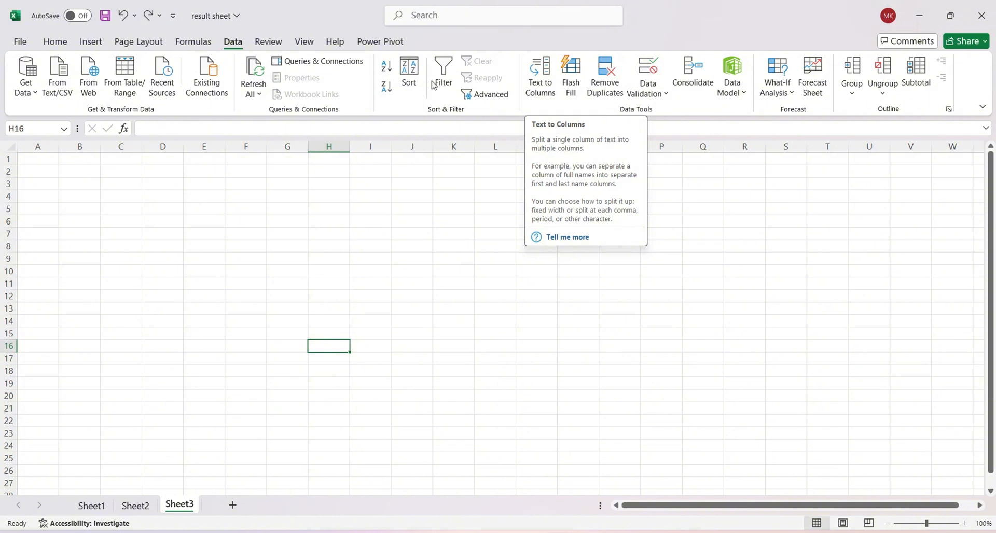
click(376, 169)
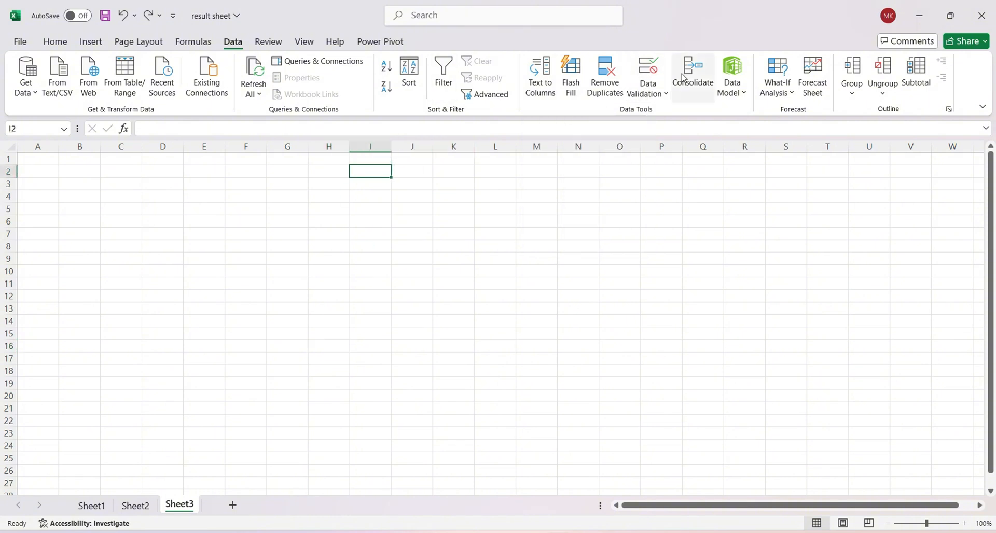
Enter the values 44, 88, 66, 78 and 99 in cells F7 to F11.
click(265, 235)
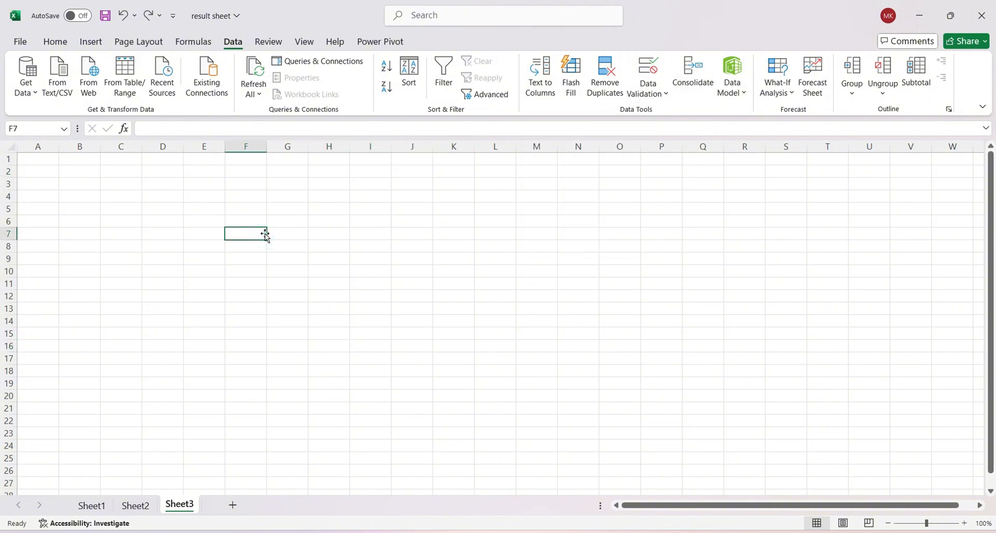
text(44)
key(Return)
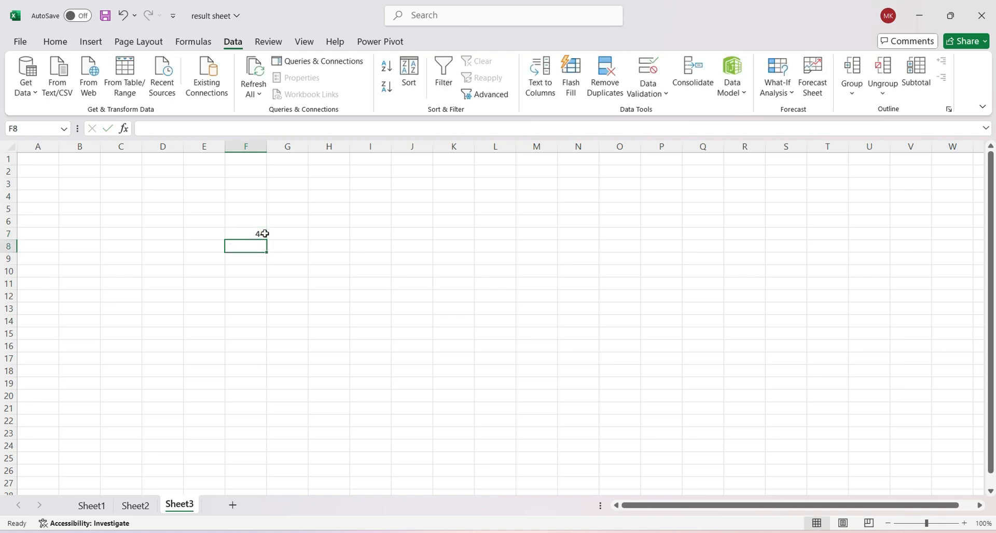
text(88)
key(Return)
text(66)
key(Return)
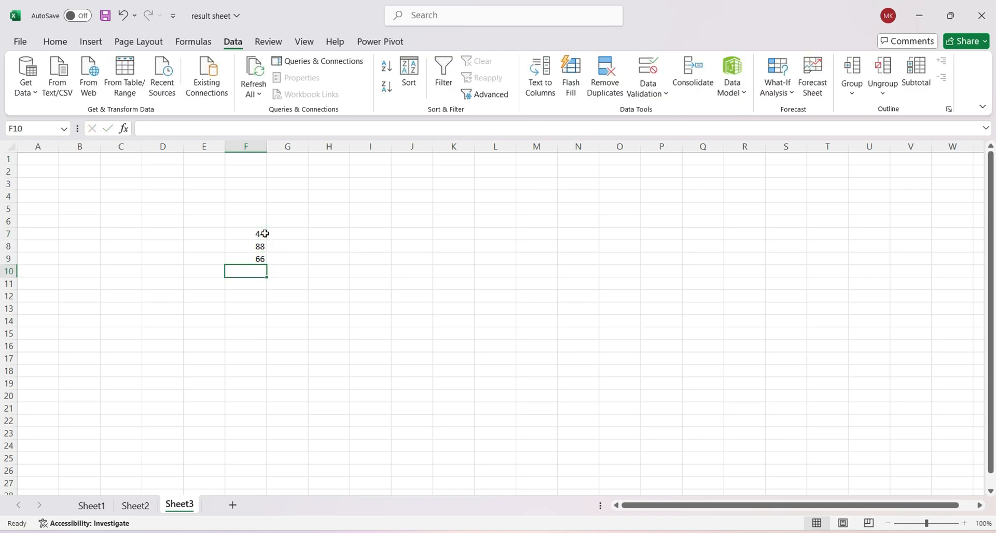
text(78)
key(Return)
text(99)
key(Return)
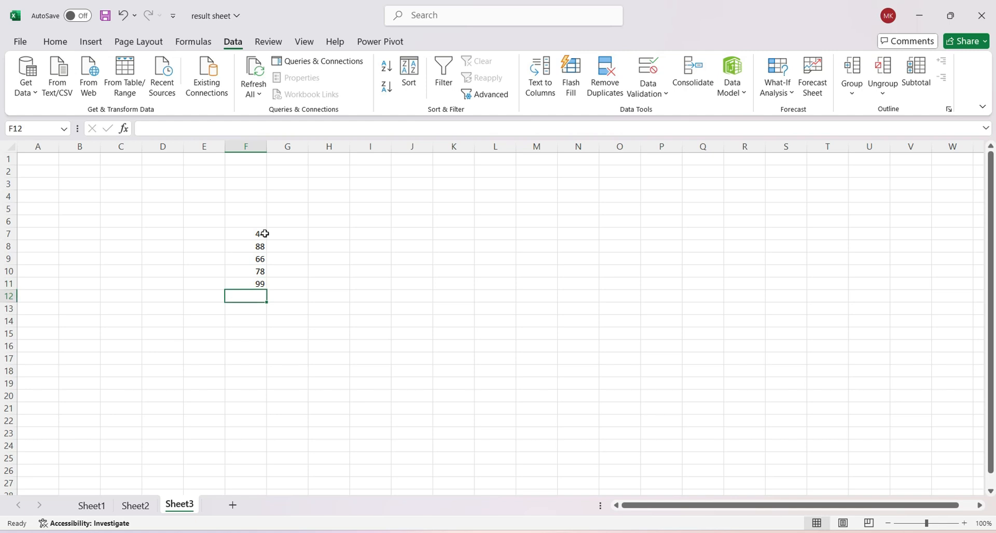
click(262, 234)
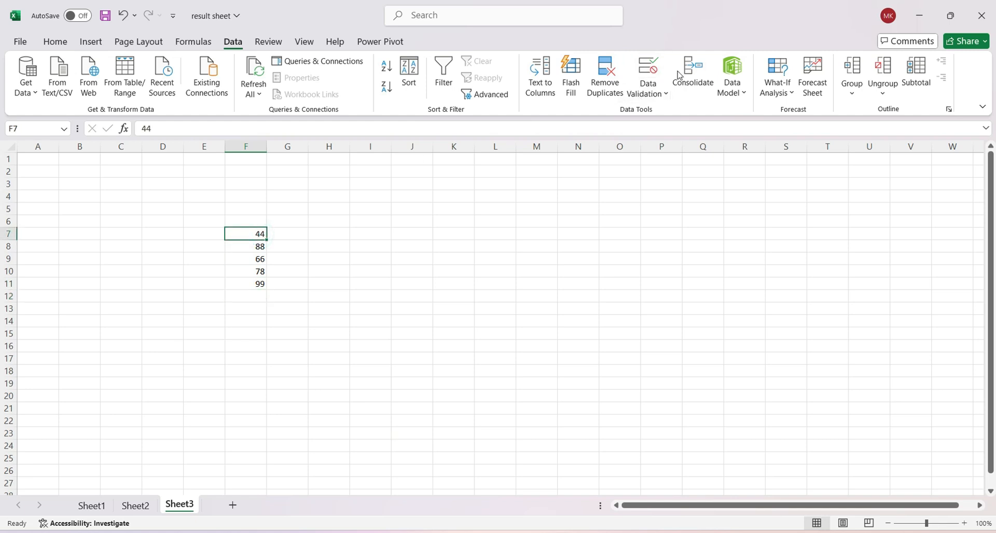
click(678, 79)
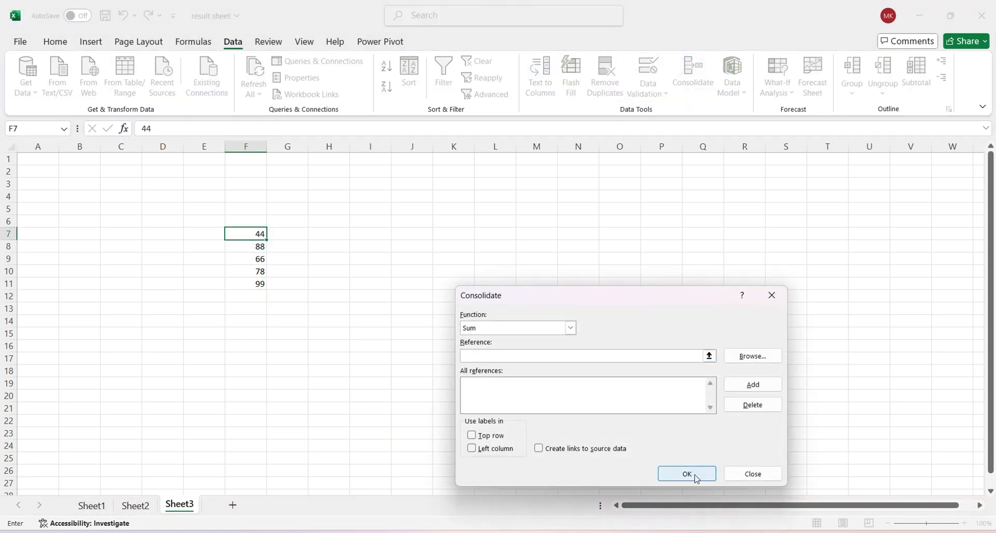
click(693, 475)
click(496, 308)
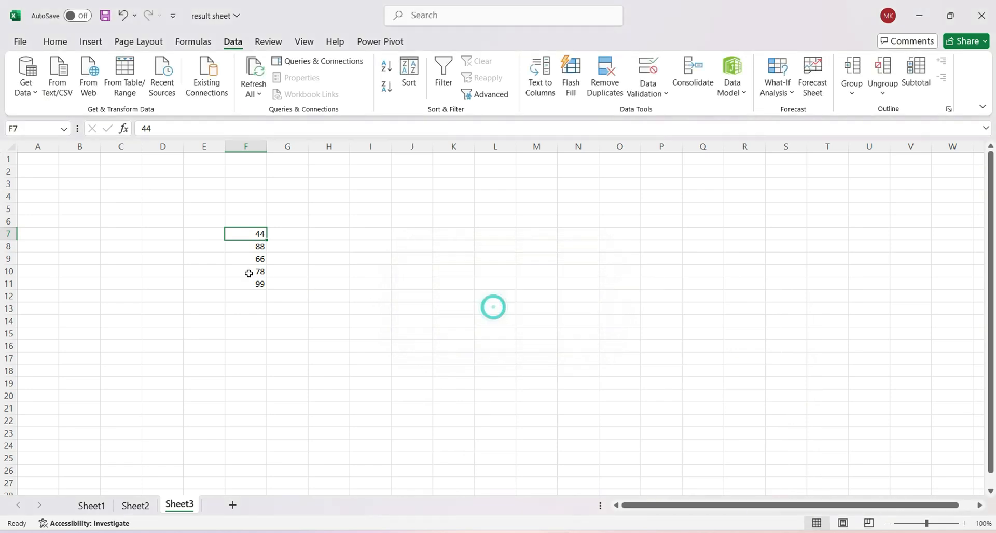
click(248, 255)
click(248, 249)
click(248, 233)
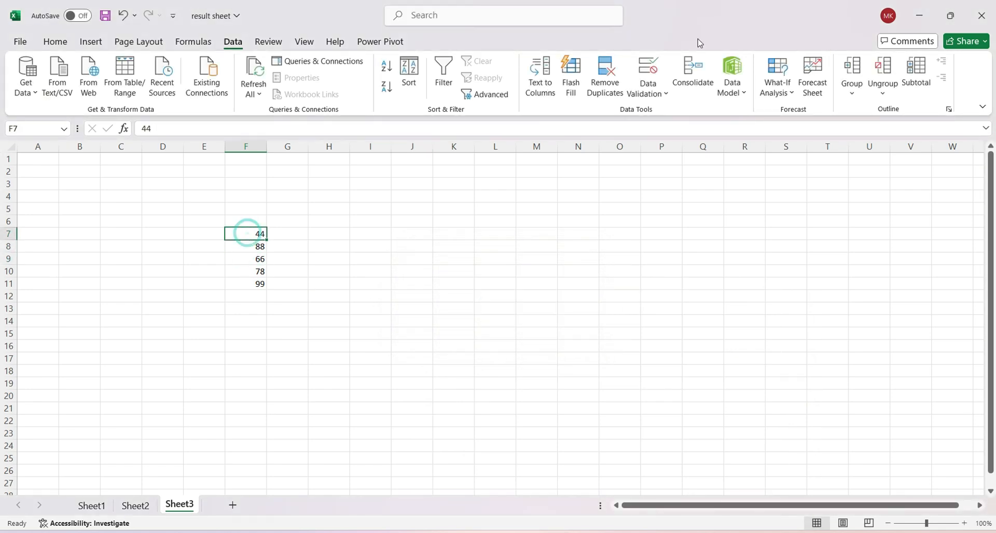
Start a Sum consolidation and add cells F8 and F9 to its references.
click(688, 72)
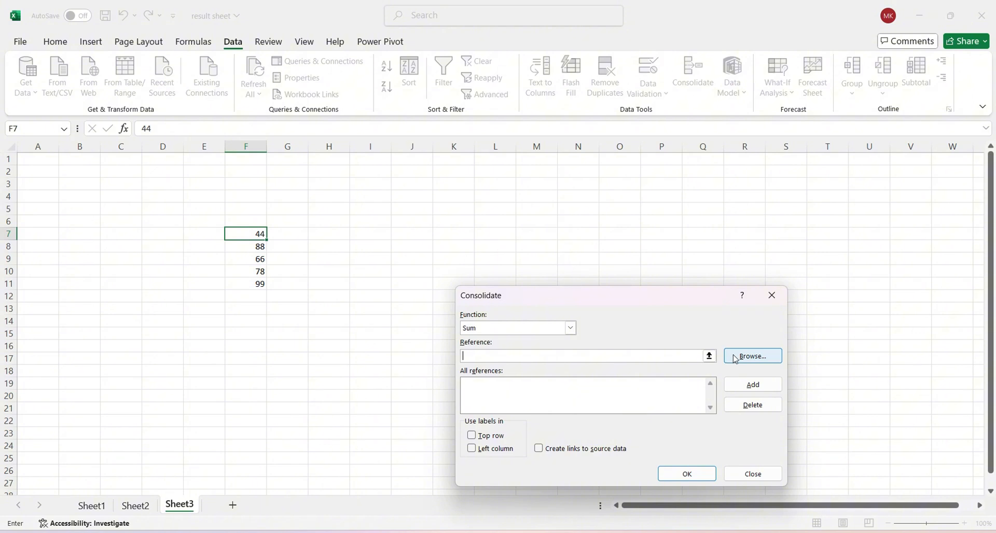
click(751, 384)
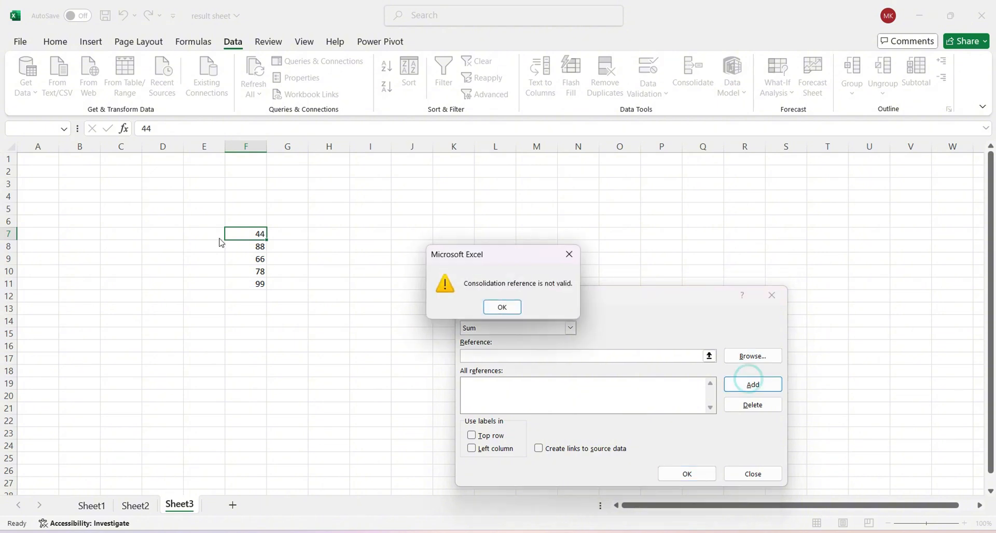
click(503, 312)
click(254, 247)
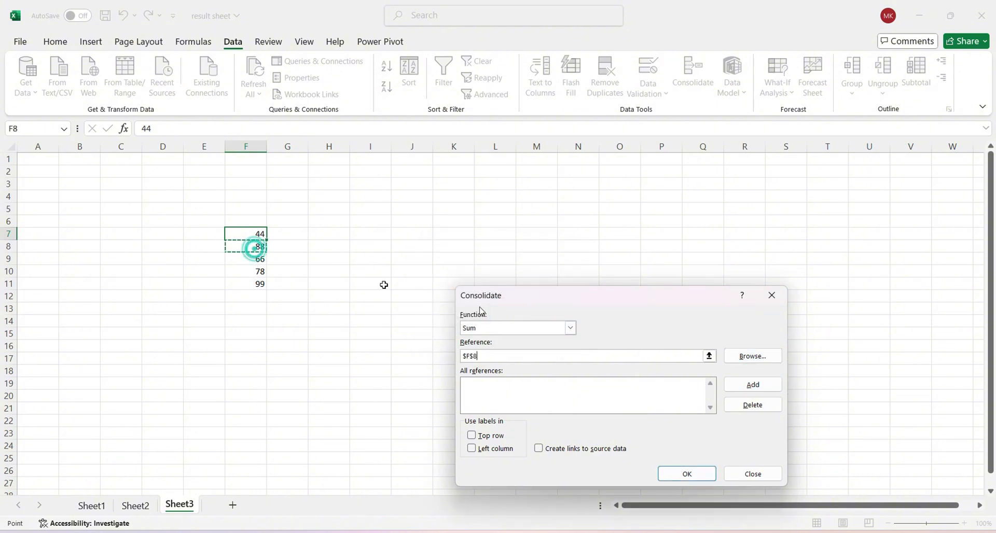
click(751, 384)
click(260, 259)
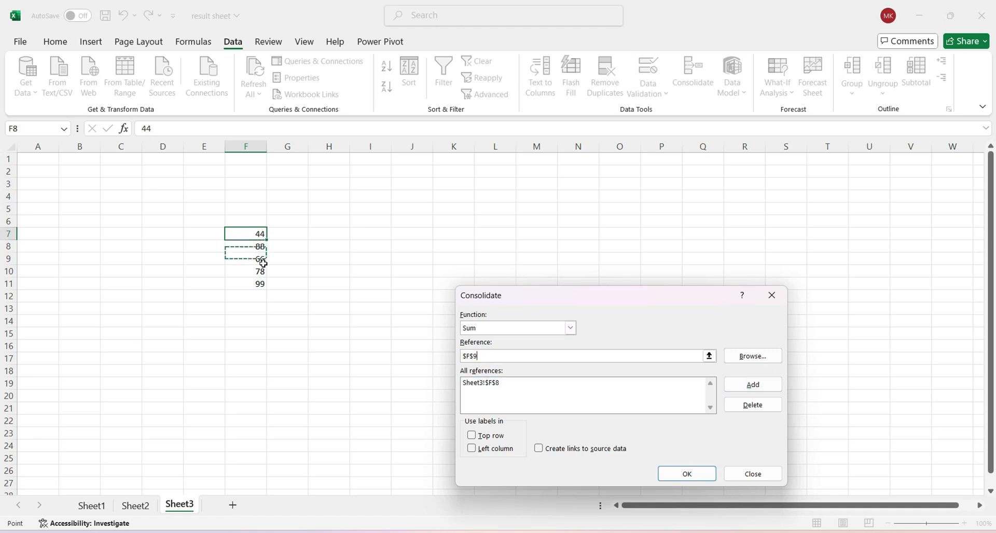
click(752, 385)
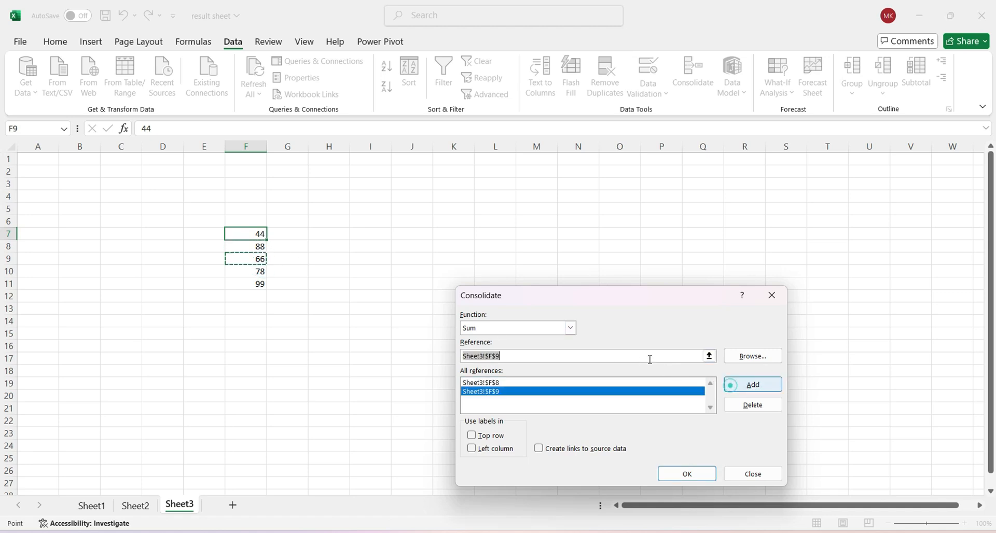
Add cells F10, F11 and F7 to the consolidation references and leave the Consolidate settings.
click(251, 272)
click(729, 385)
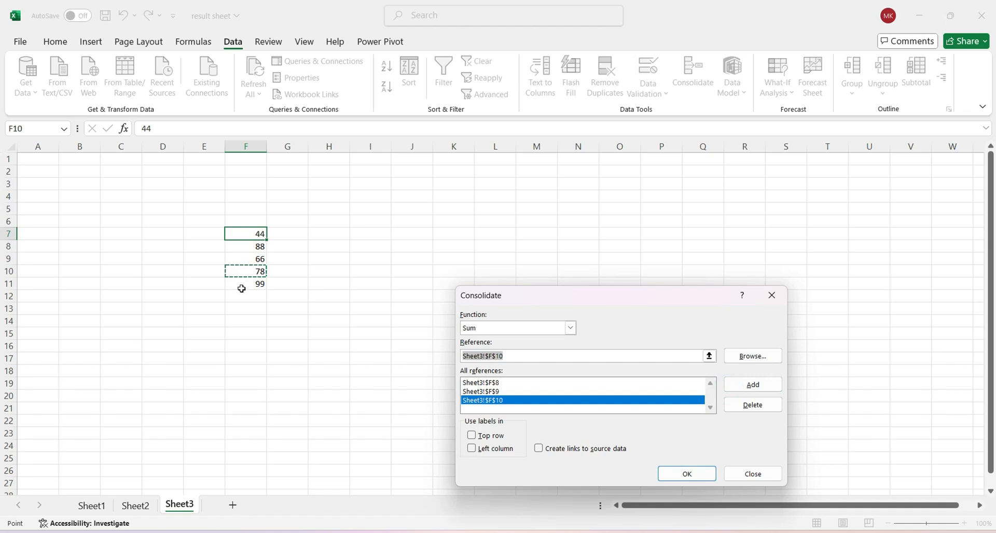
click(251, 289)
click(737, 384)
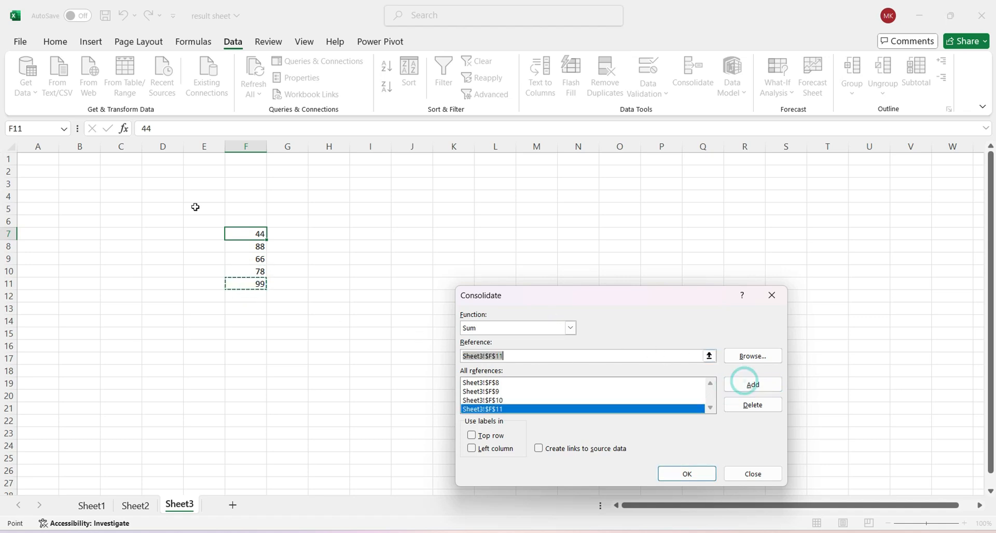
click(249, 236)
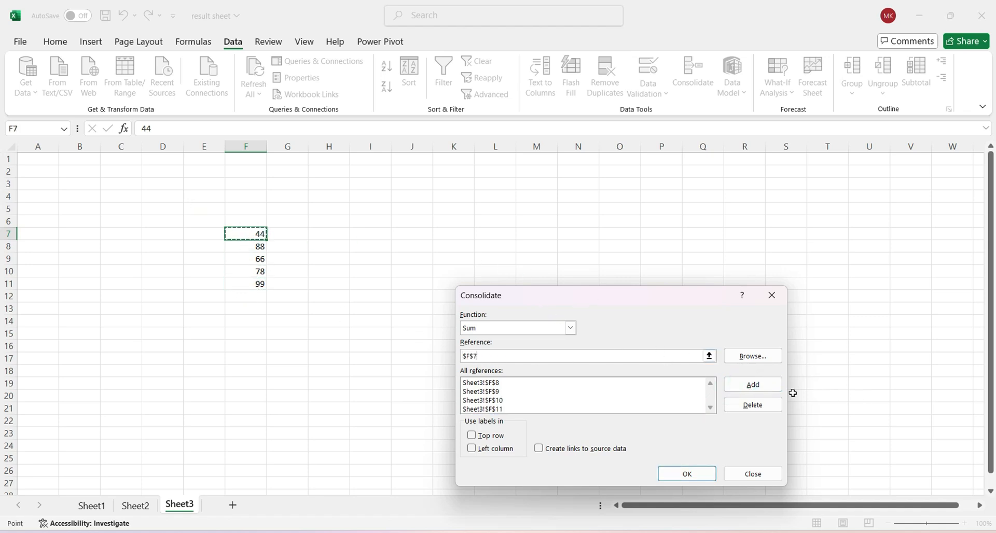
click(768, 396)
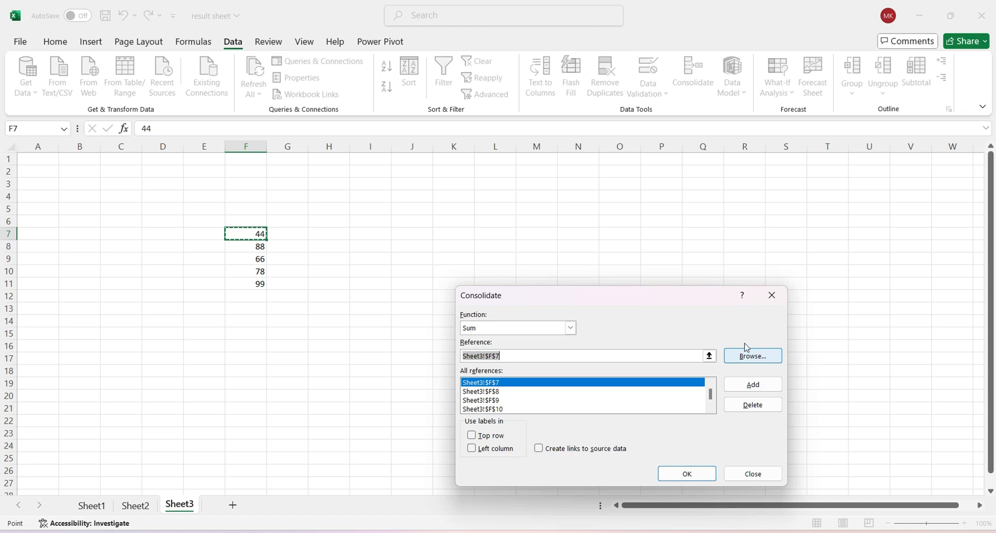
click(772, 294)
Consolidate the stored references into cell I9 with the Sum function.
click(376, 259)
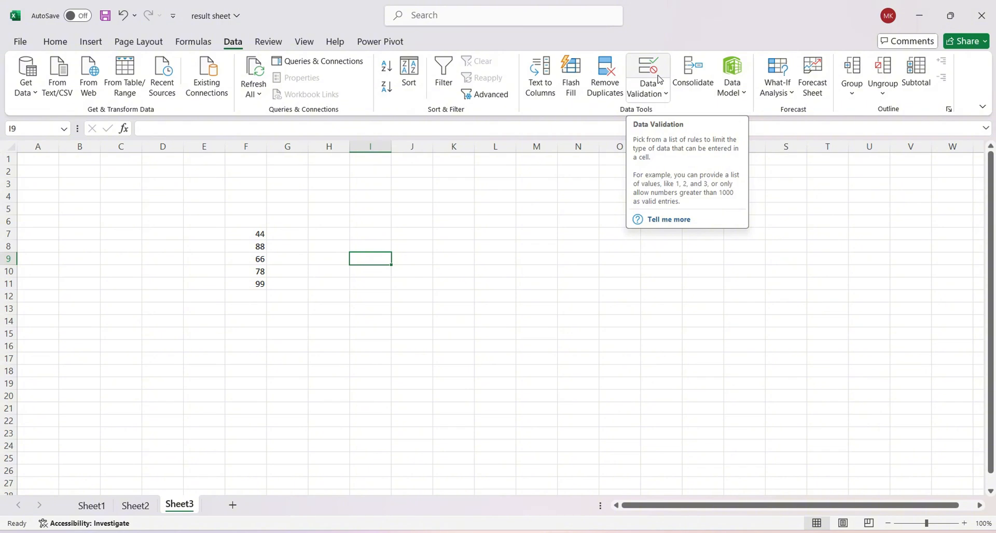
click(693, 70)
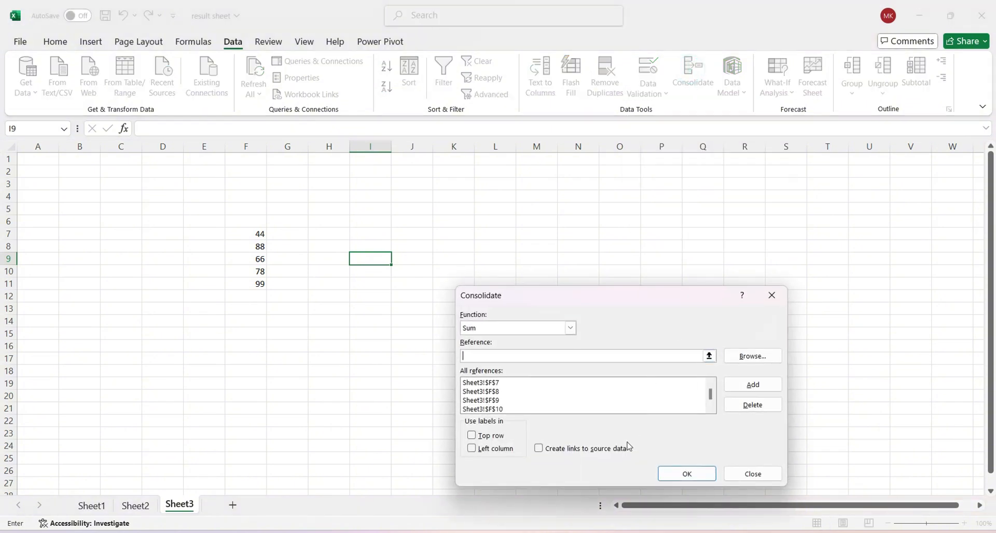
click(696, 476)
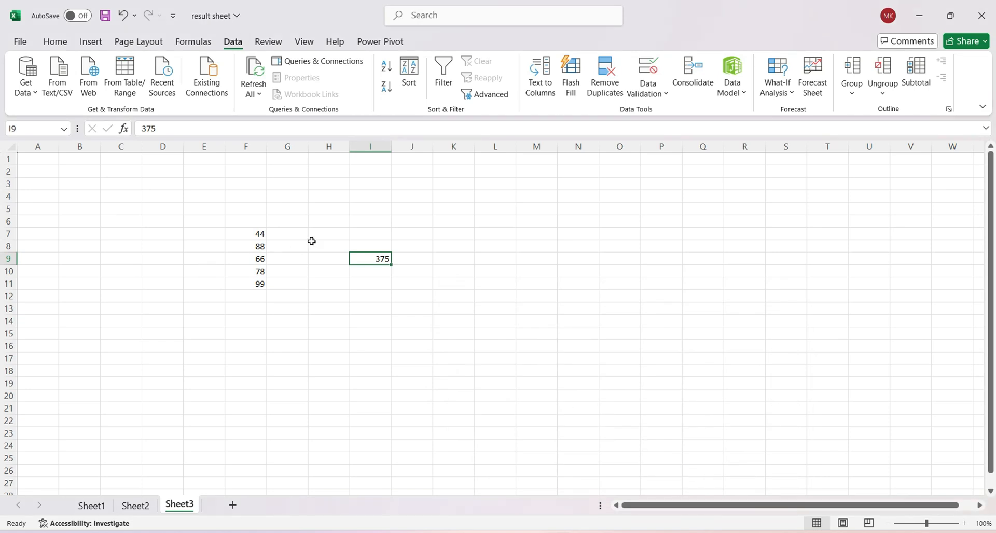
Consolidate the same references into cell M9 with the Average function.
click(519, 257)
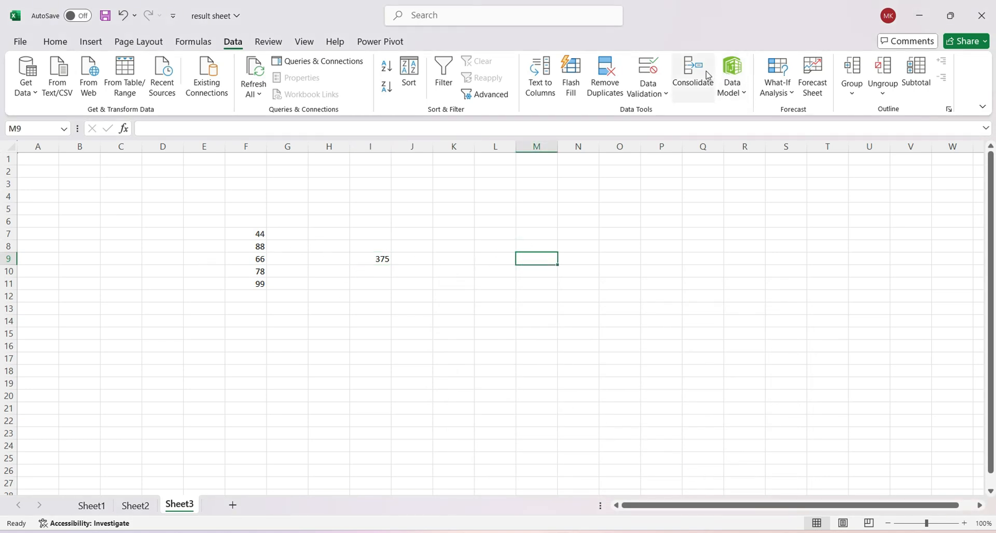
click(693, 70)
click(570, 328)
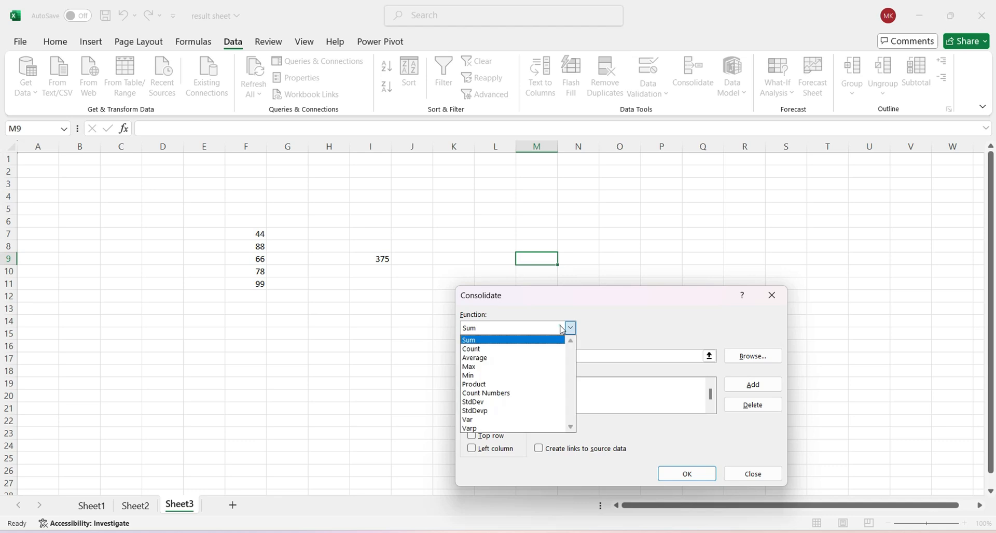
click(553, 358)
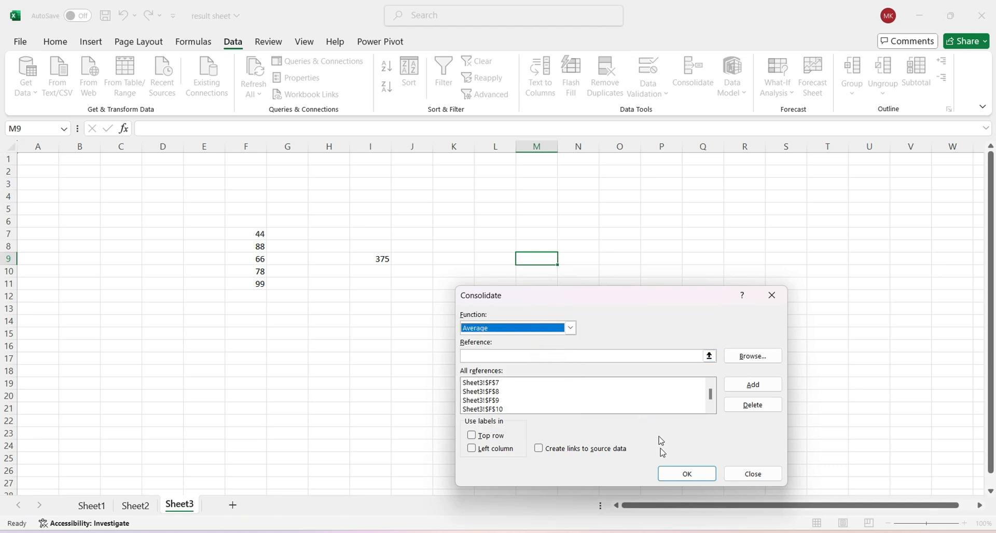
click(674, 476)
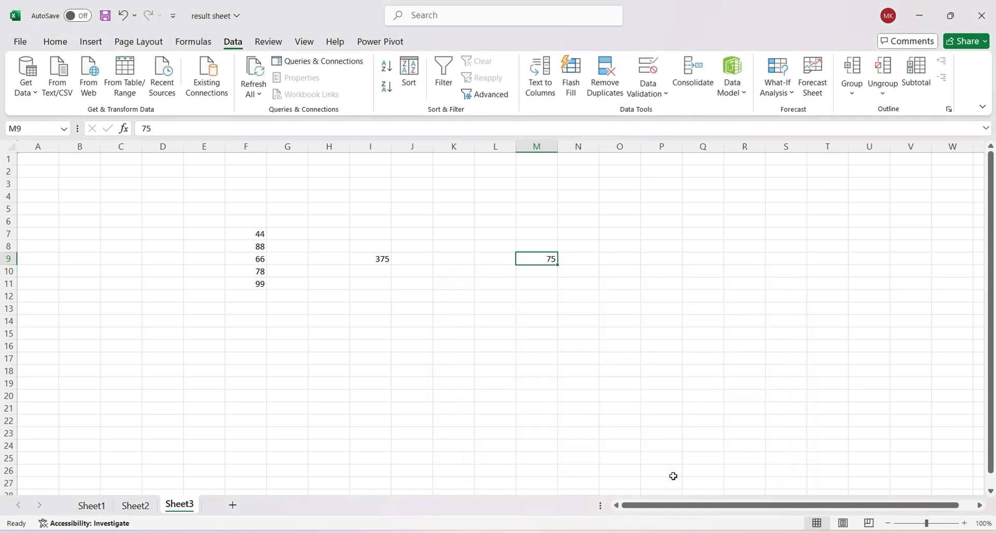
Undo the consolidation results and the source number entries so that Sheet3 is empty.
click(253, 299)
key(ctrl+z)
key(ctrl+z)
key(ctrl+z)
key(ctrl+z)
key(ctrl+z)
key(ctrl+z)
key(ctrl+z)
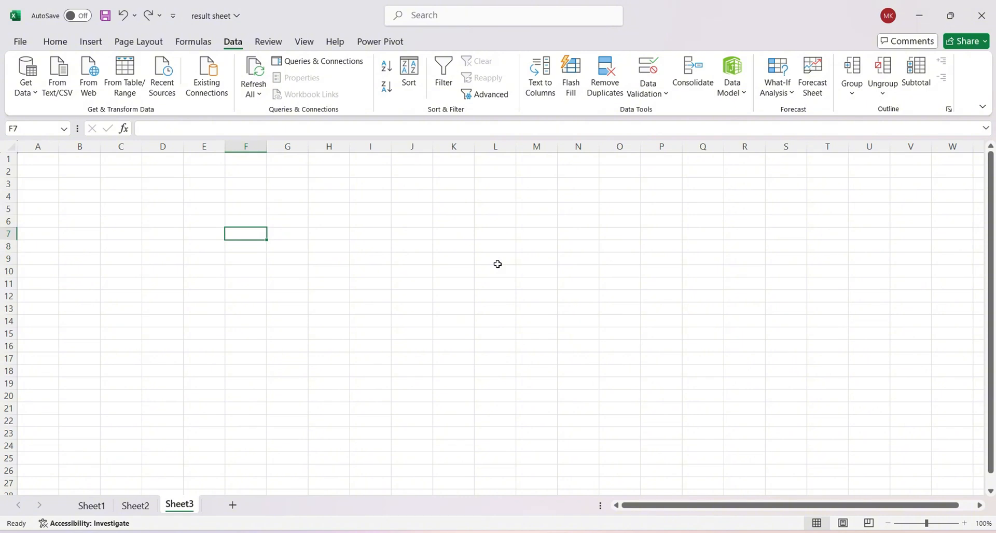
View the workbook's data model in the Power Pivot window and return to the empty worksheet.
click(511, 258)
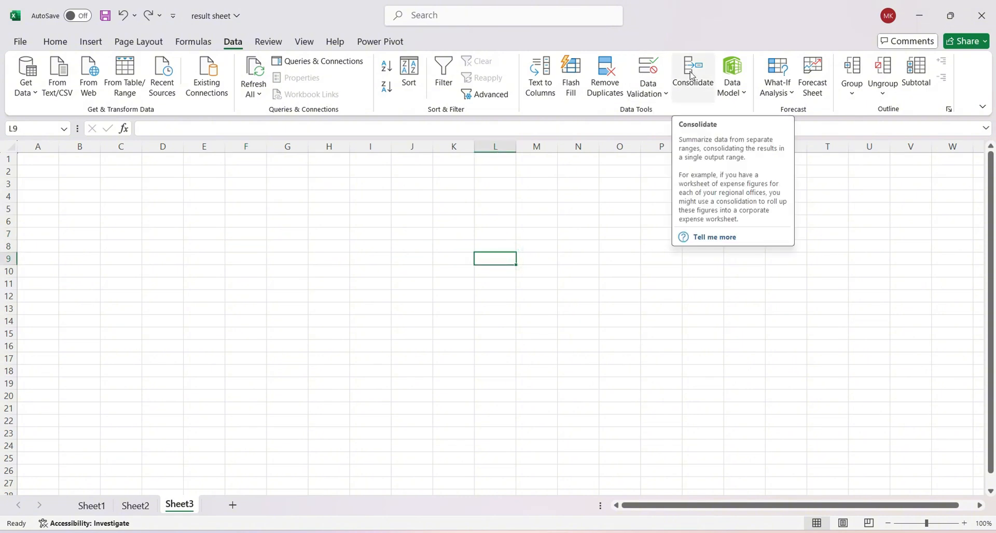
click(739, 99)
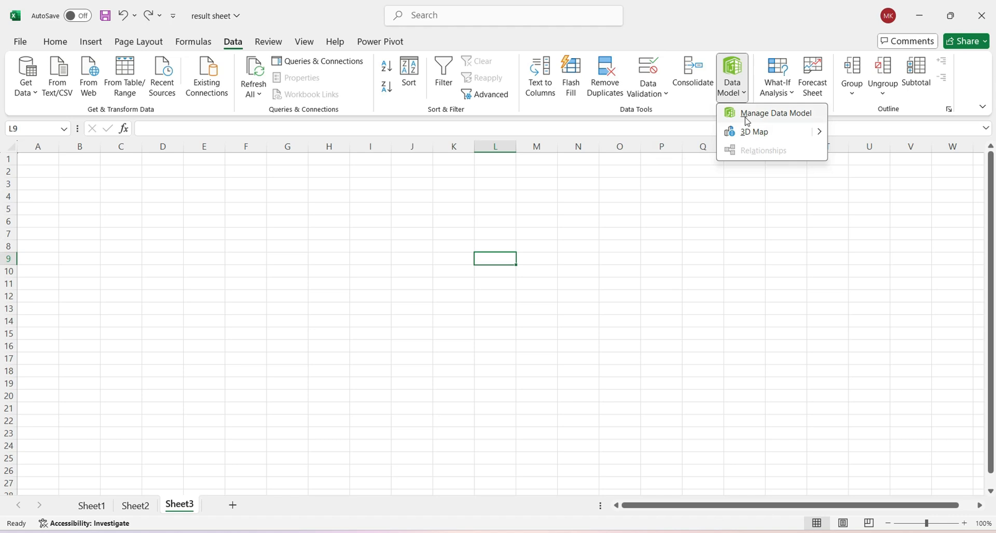
click(747, 119)
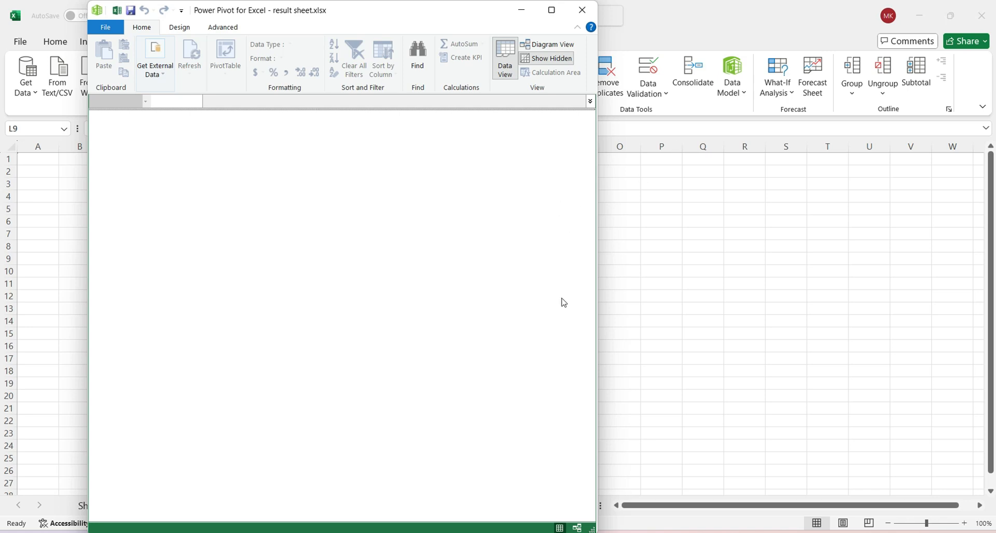
click(571, 19)
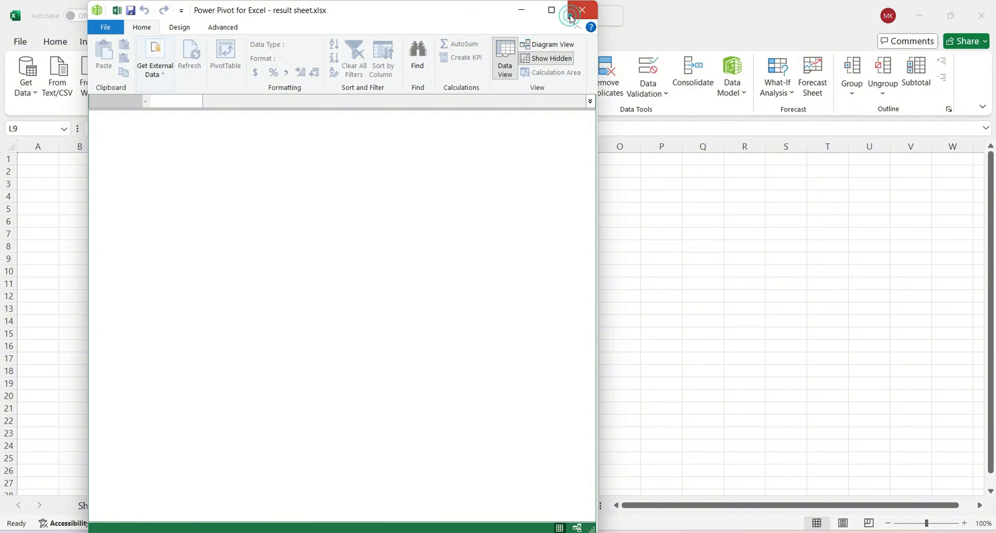
click(520, 208)
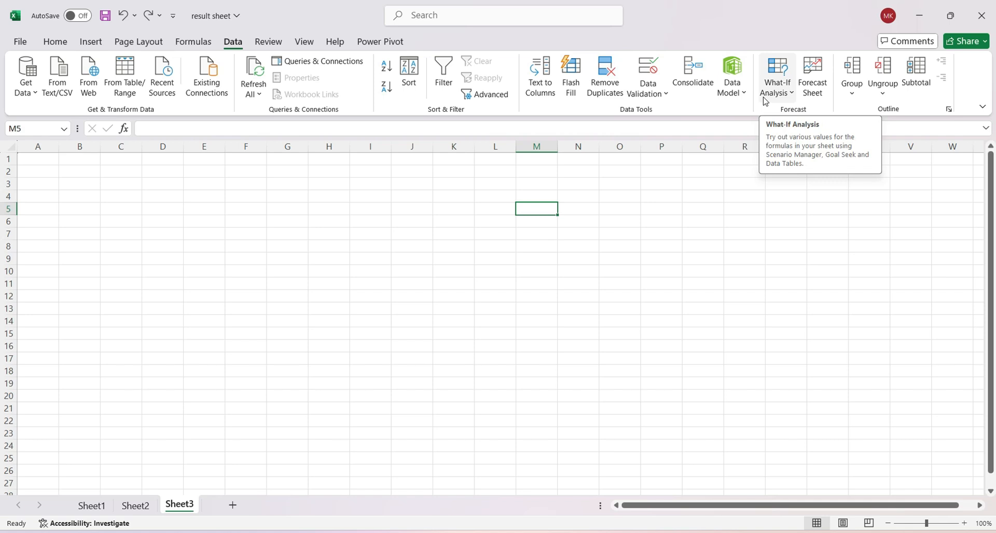
click(773, 99)
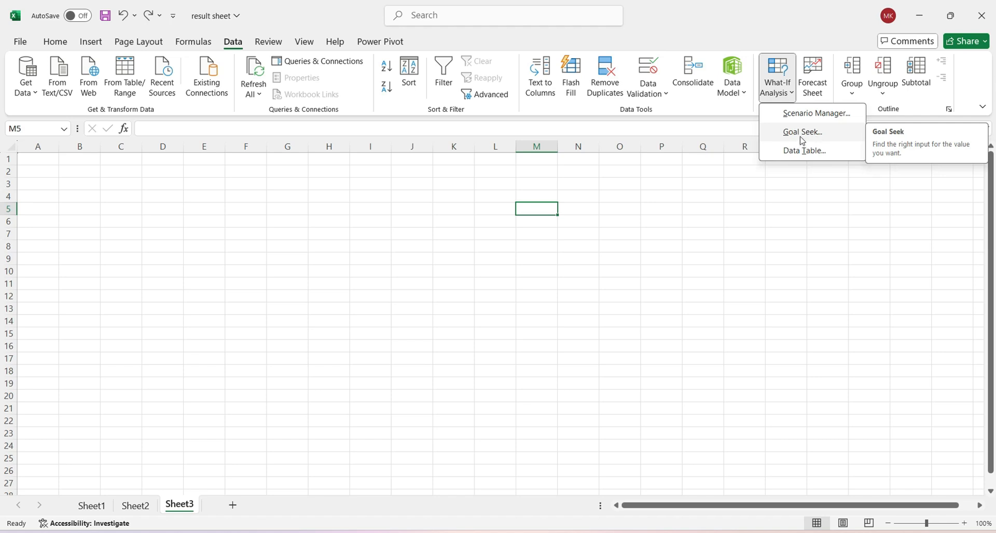
click(333, 211)
click(323, 219)
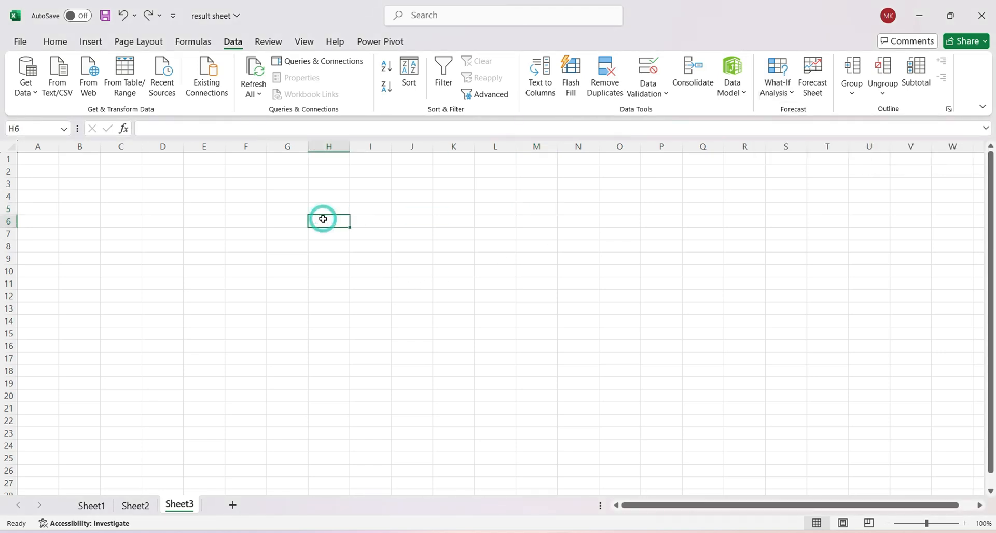
click(322, 231)
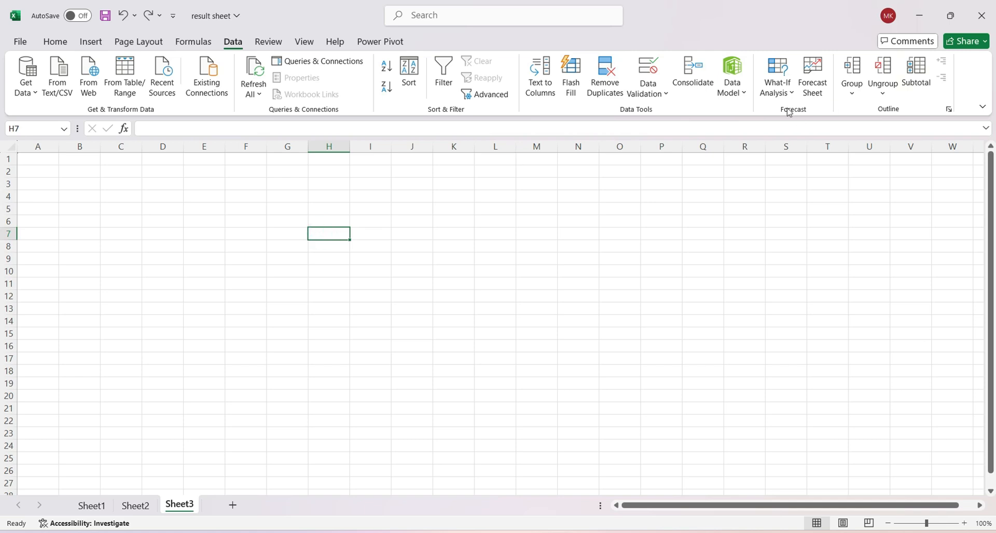
click(784, 87)
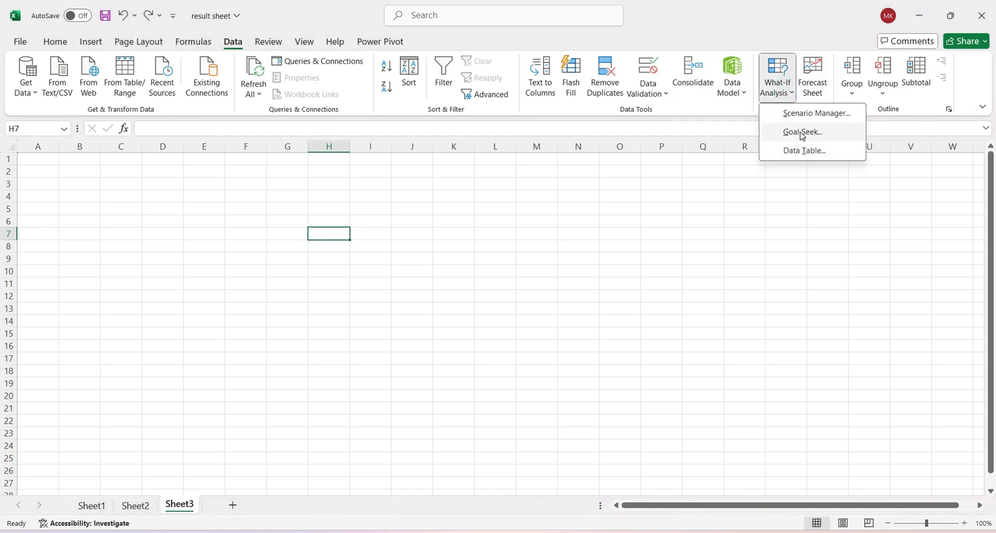
click(803, 133)
click(671, 349)
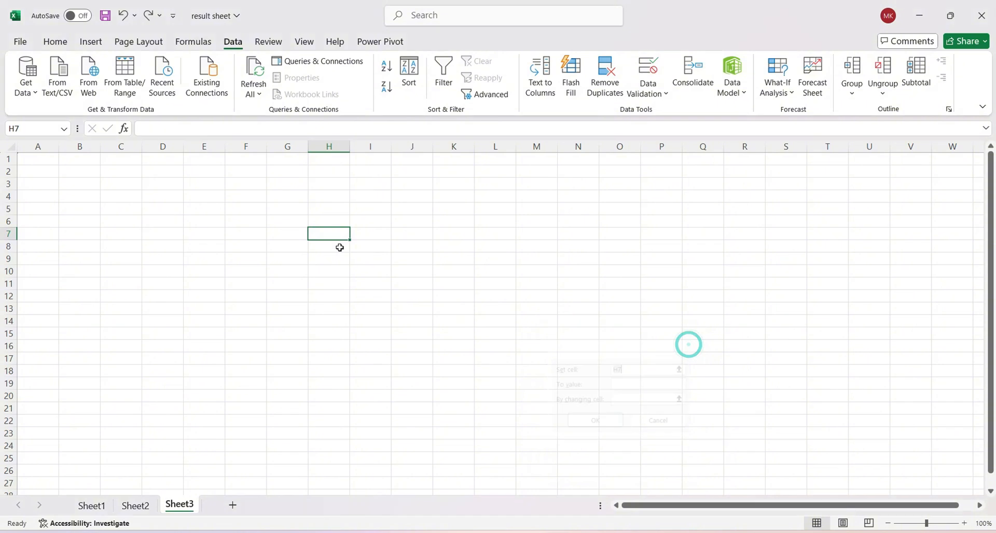
Enter the item names oppo, tablet, earbuds and mi in cells G7 to G10.
click(300, 234)
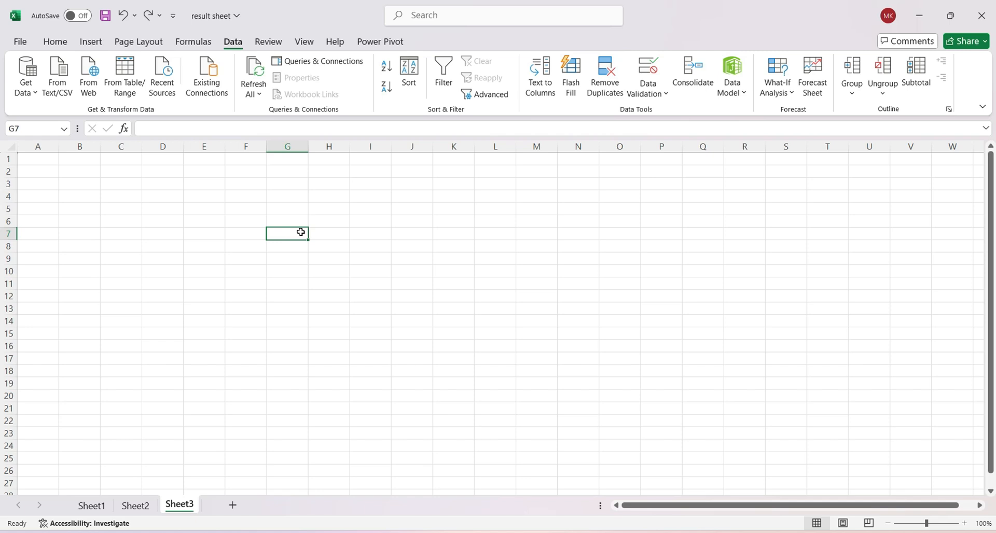
text(oppo)
key(Return)
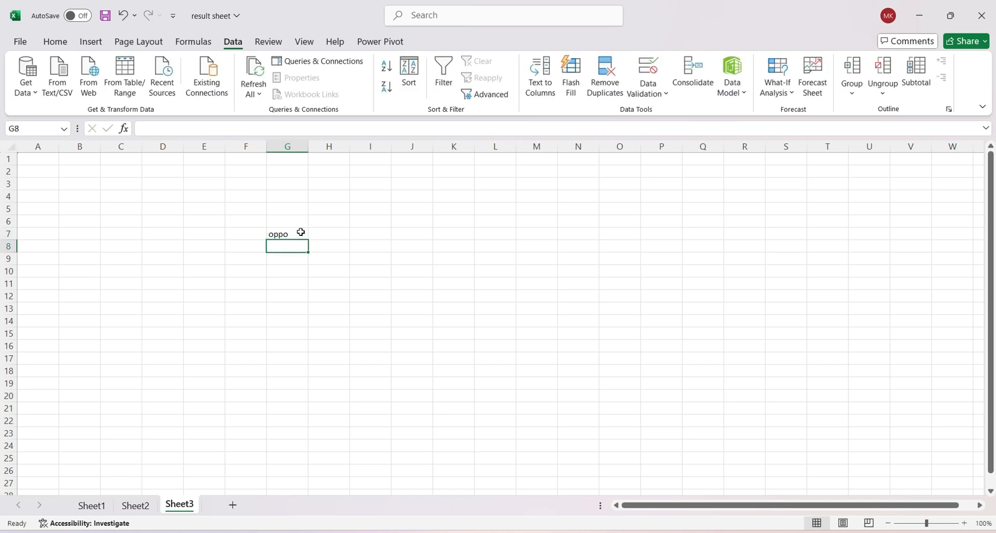
text(tablet)
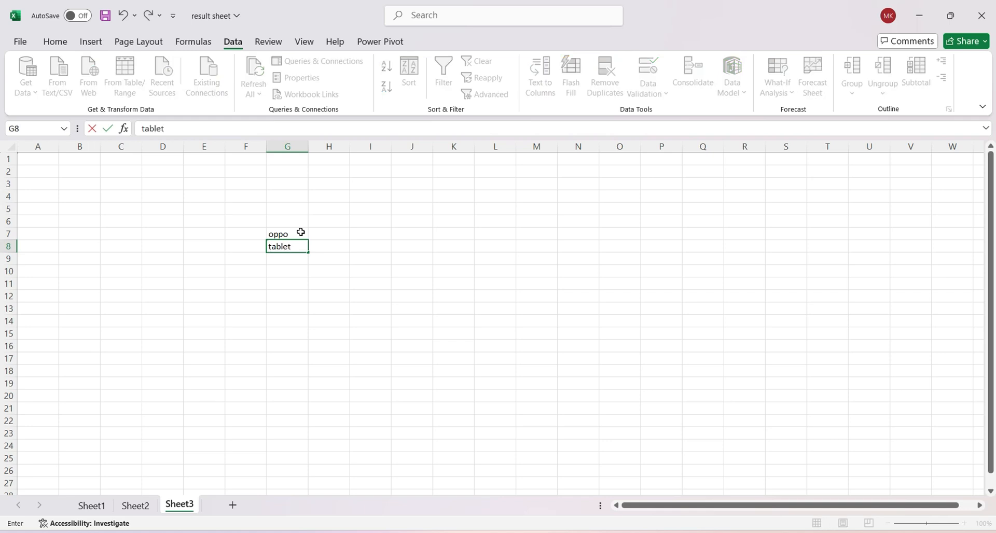
key(Return)
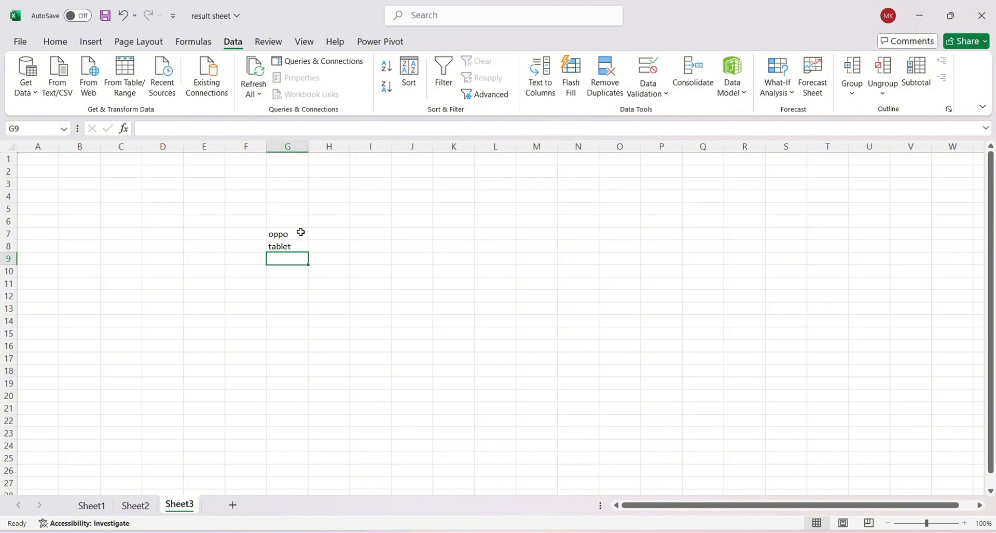
text(ea)
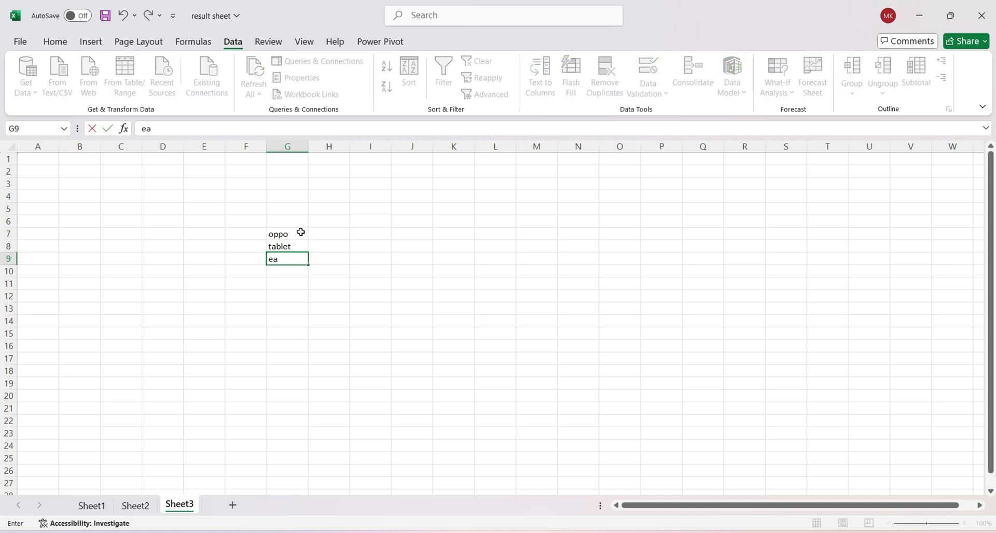
text(rbuds)
key(Return)
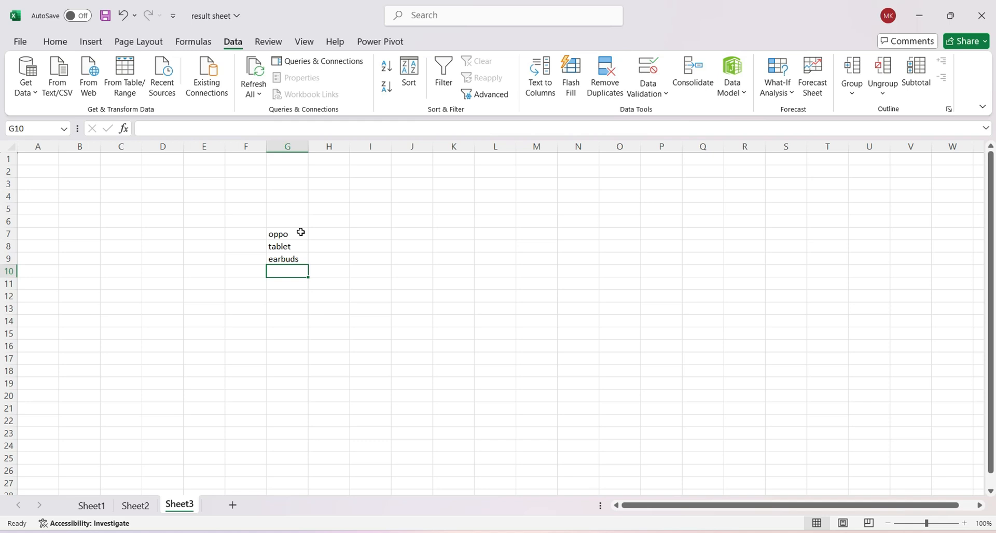
text(mi)
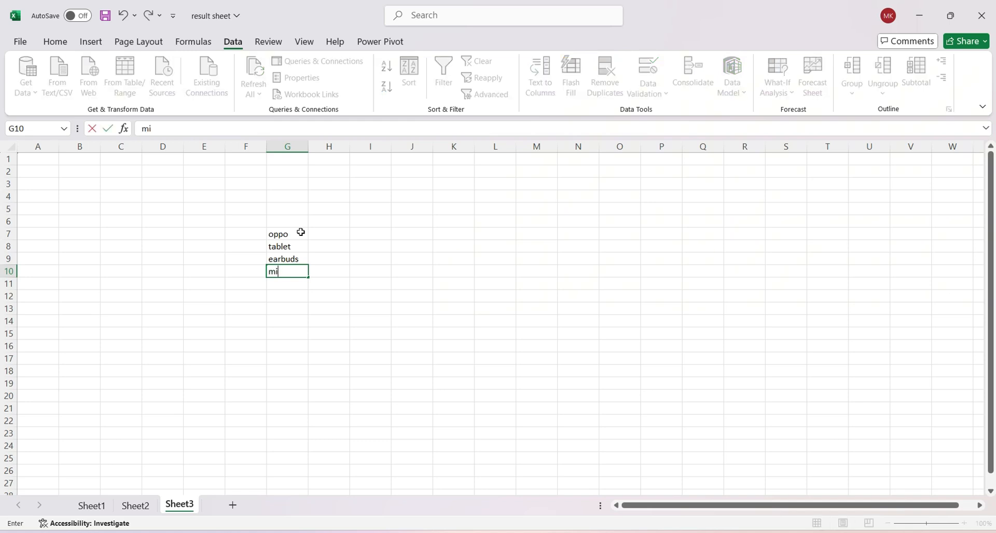
key(Return)
Enter the amounts 500 for oppo, 400 for tablet and 680 for mi in column H, leaving the earbuds amount blank.
key(Right)
key(Up)
key(Up)
key(Up)
key(Up)
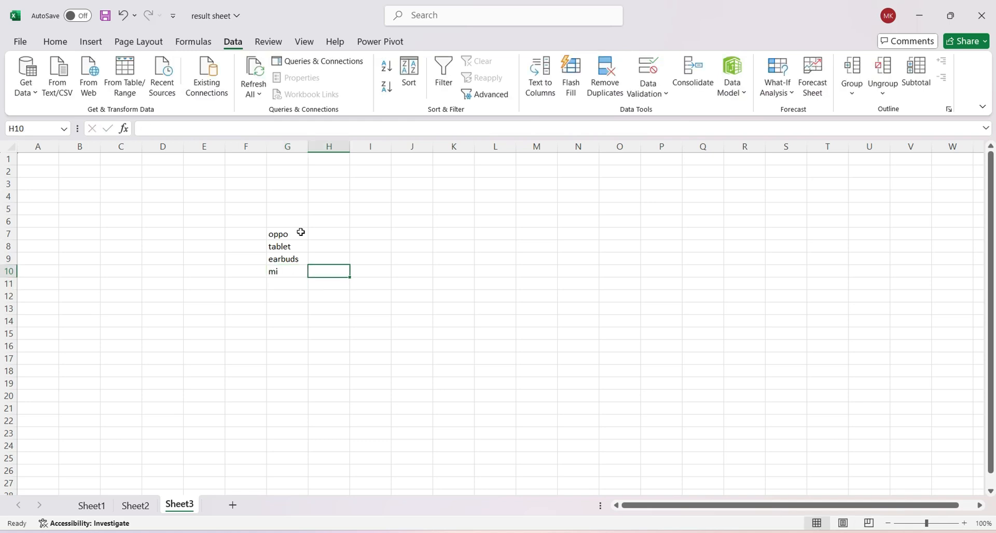
text(5)
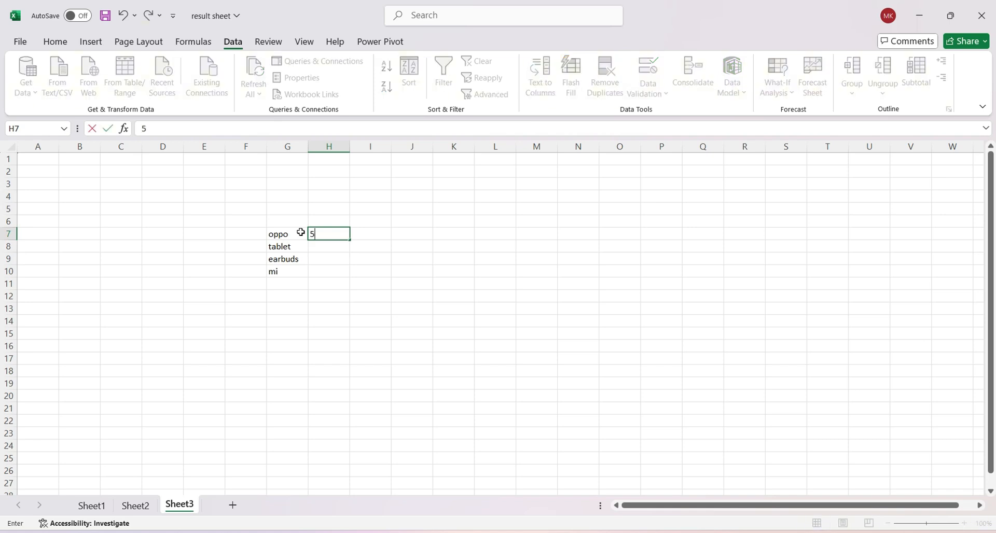
text(00)
key(Return)
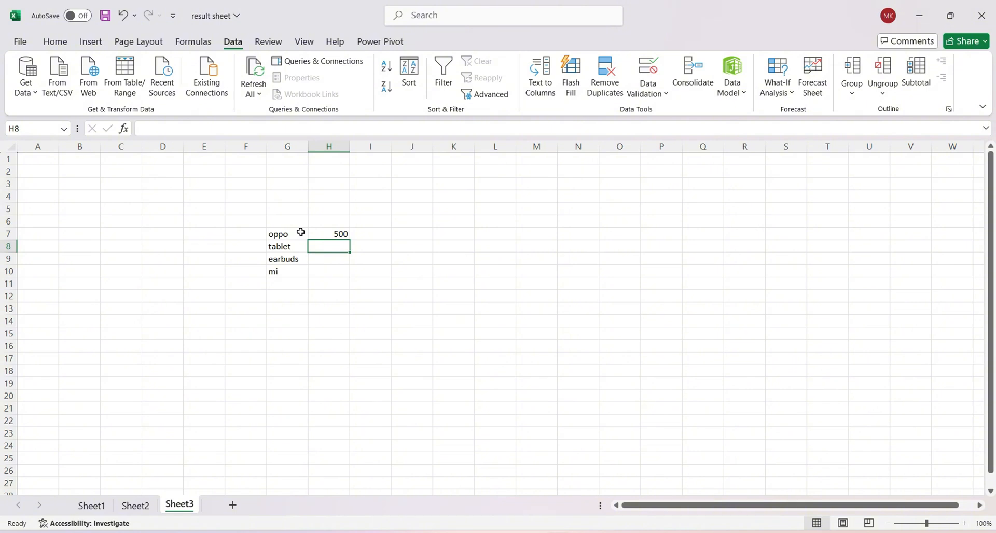
text(400)
key(Return)
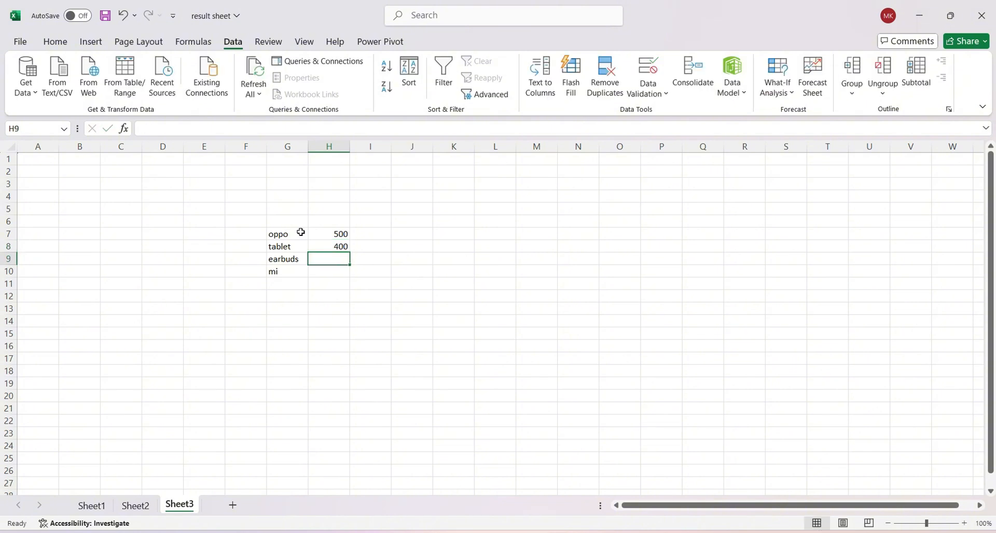
key(Return)
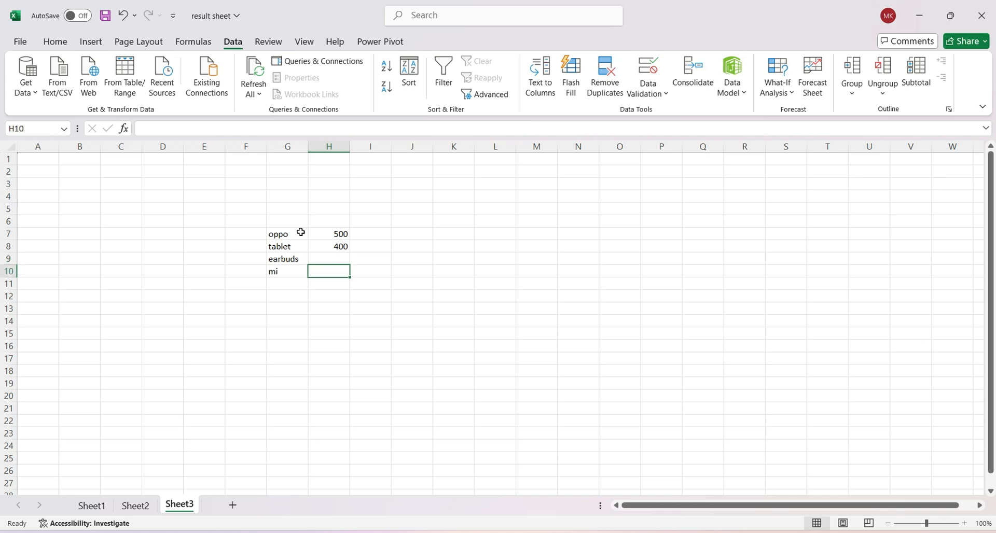
text(80)
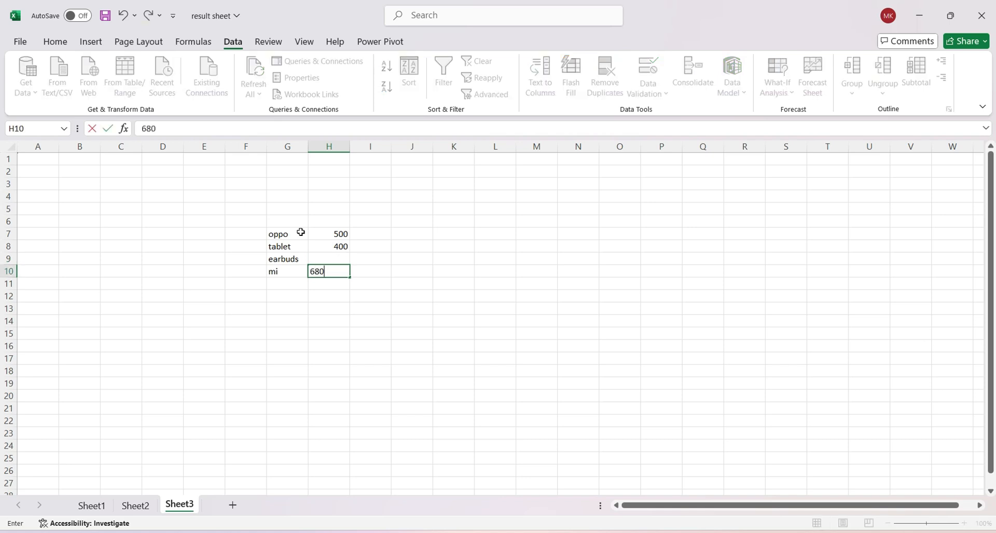
key(Return)
Label the row below the items as total in cell G11.
key(Left)
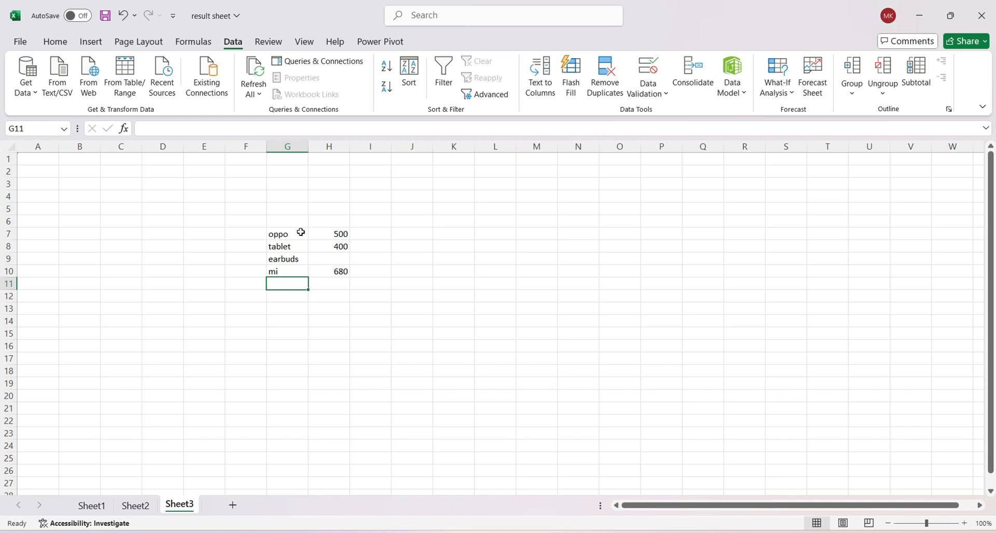
text(tot)
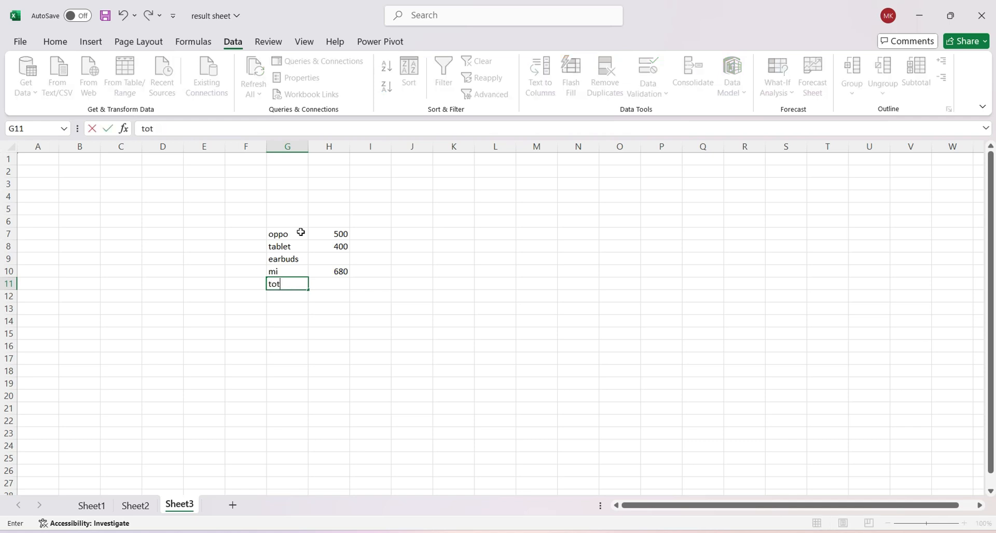
text(al)
key(Return)
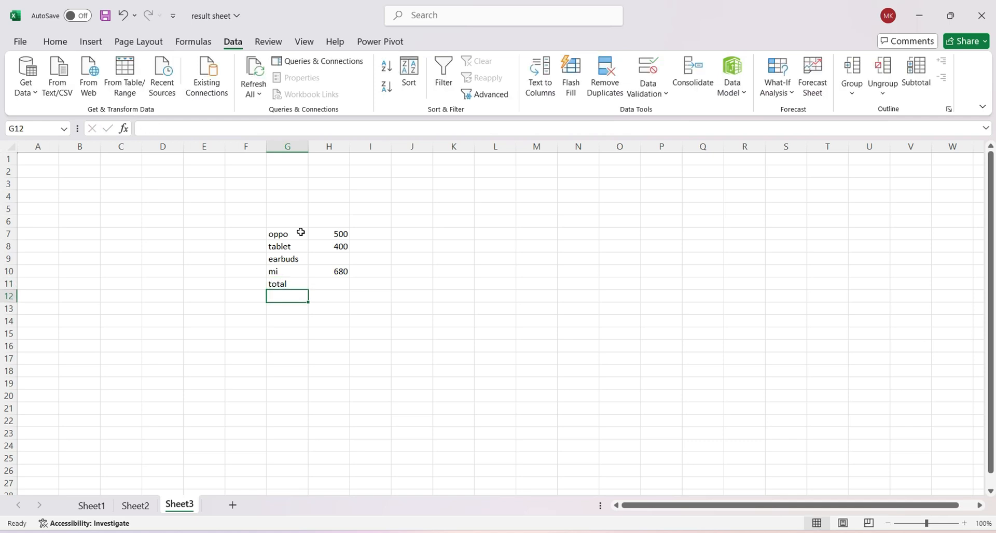
Try to total the amounts in cell H11 with AutoSum while the earbuds amount is blank.
key(Right)
key(Up)
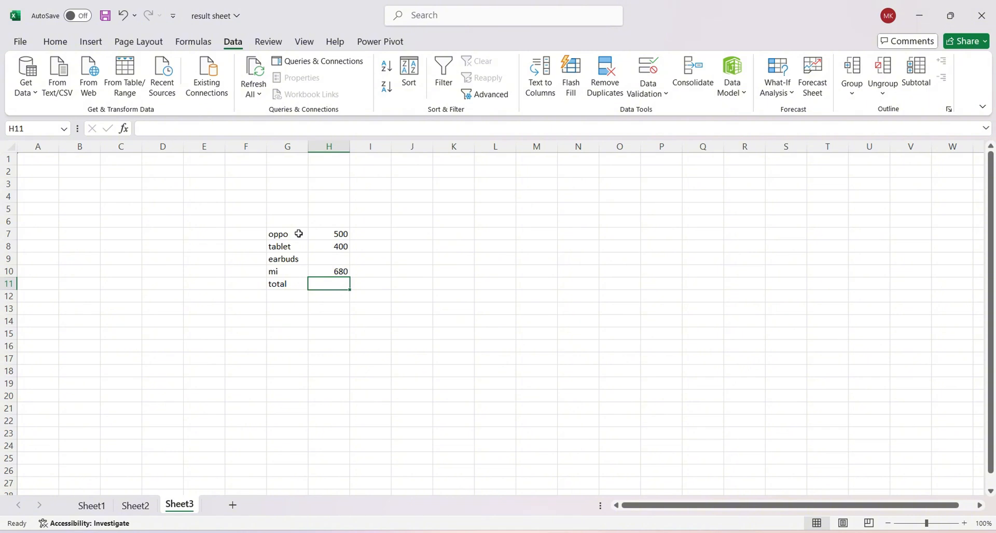
key(alt+equal)
key(ctrl+Return)
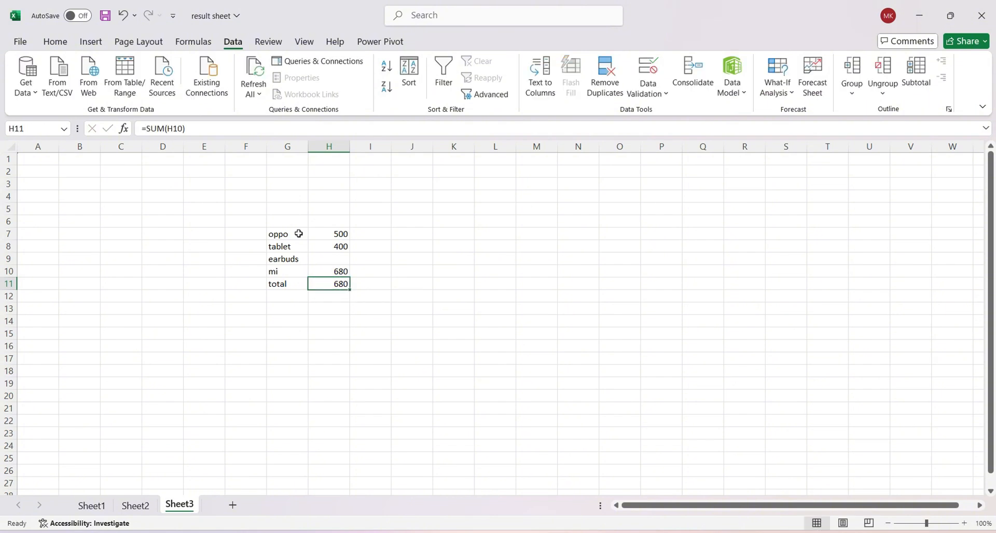
ctrl+click(325, 261)
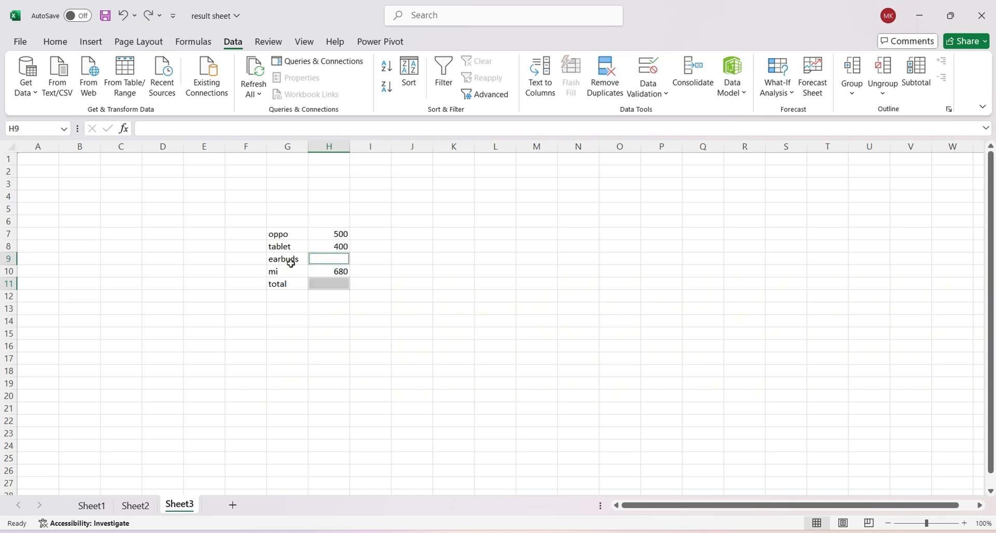
Enter 450 as the earbuds amount in H9 and total H7:H10 in cell H11 with the SUM function.
click(325, 262)
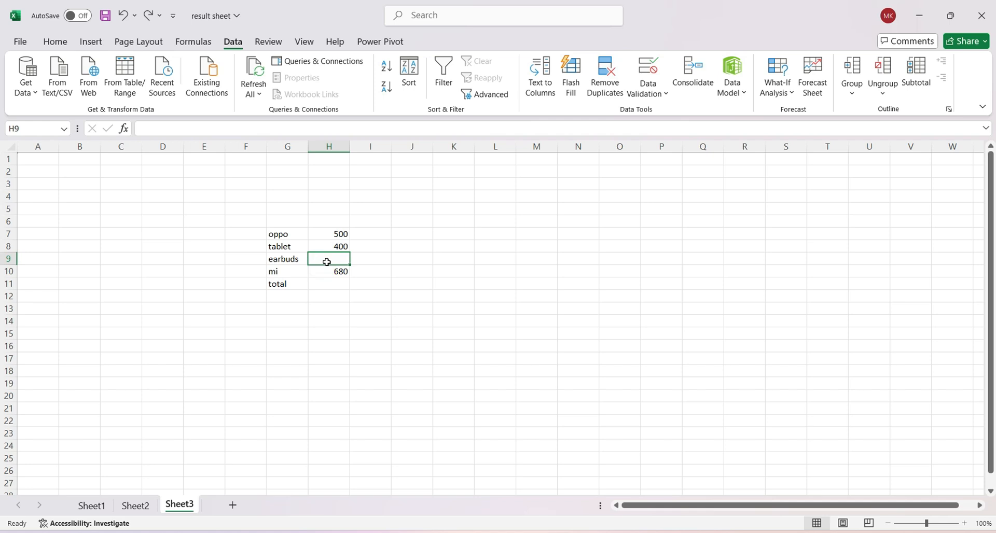
text(450)
key(Return)
key(Return)
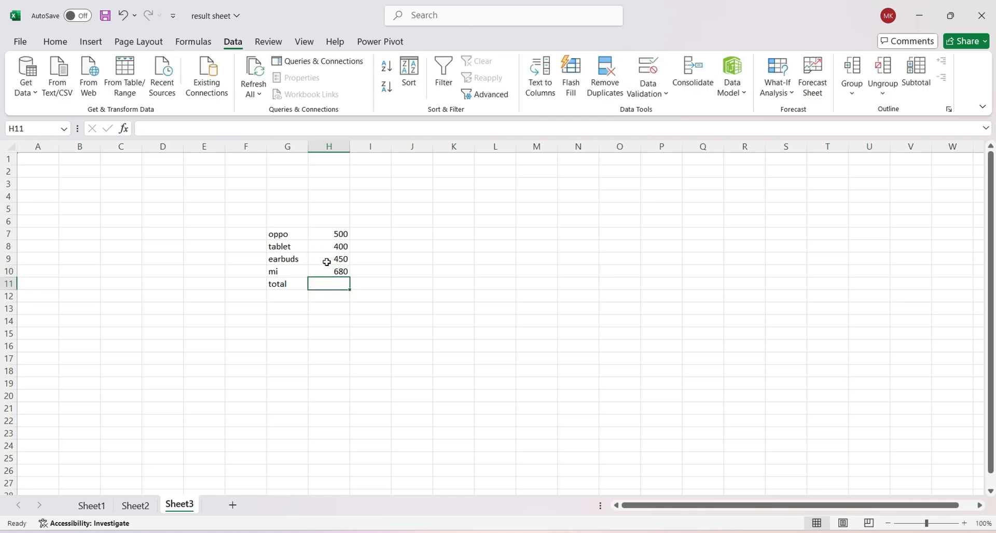
key(alt+equal)
key(alt+equal)
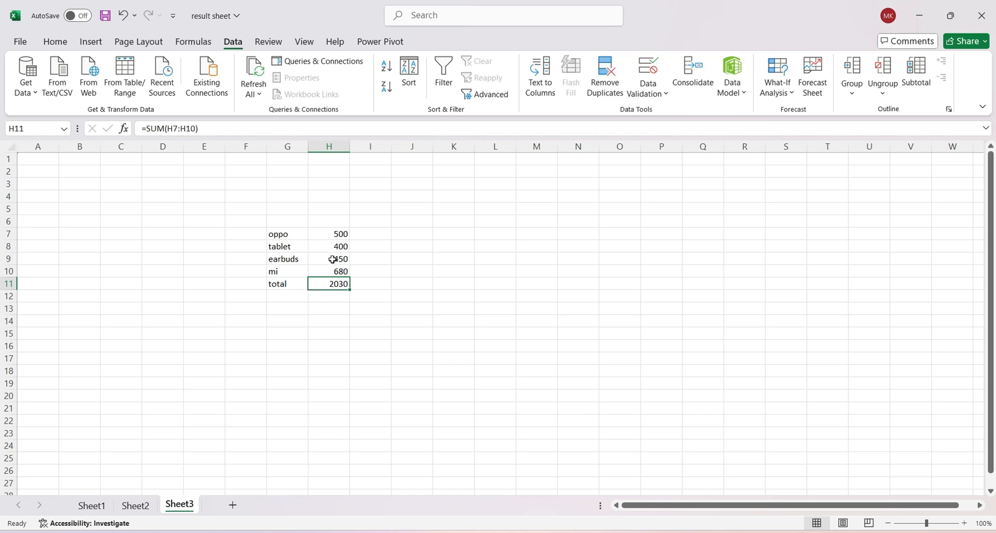
Clear the earbuds amount in cell H9.
click(332, 259)
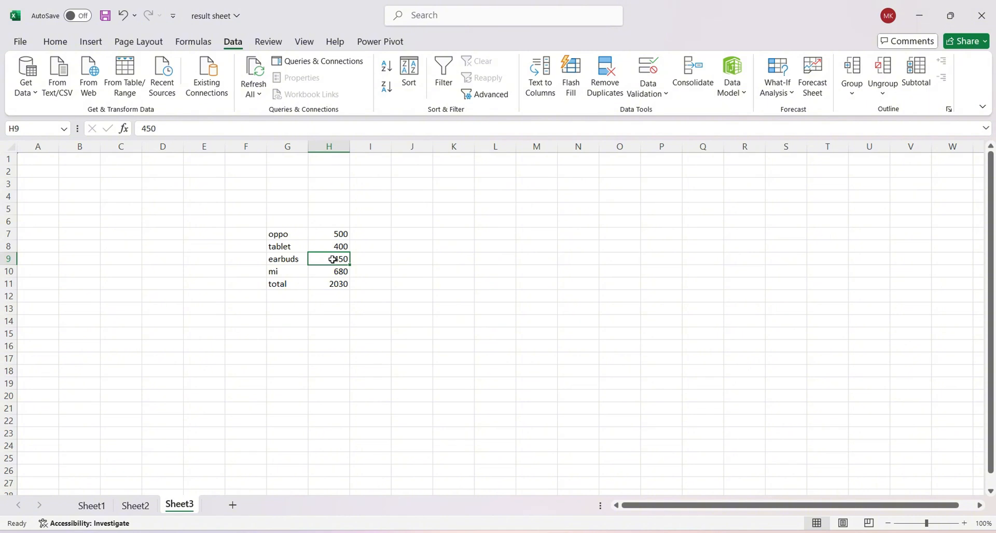
key(BackSpace)
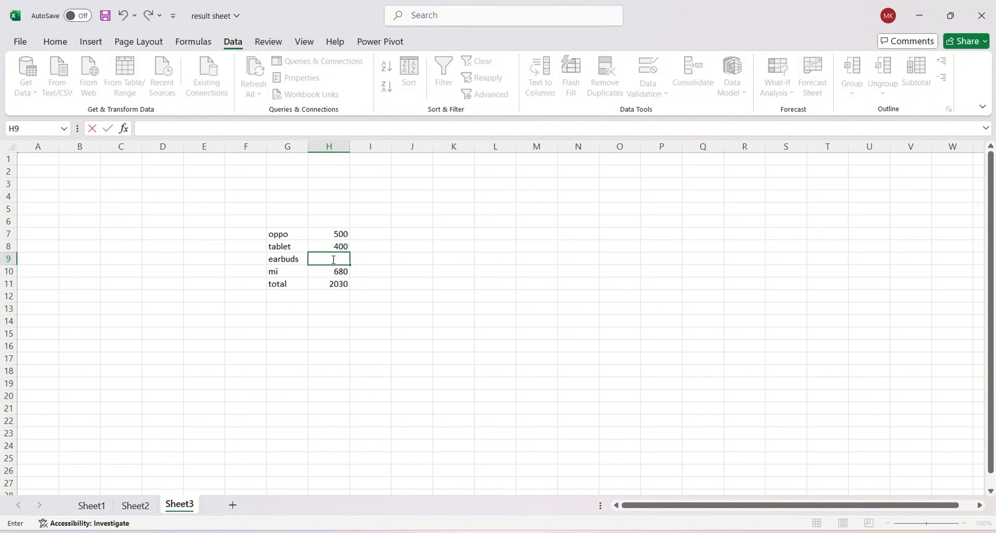
click(409, 284)
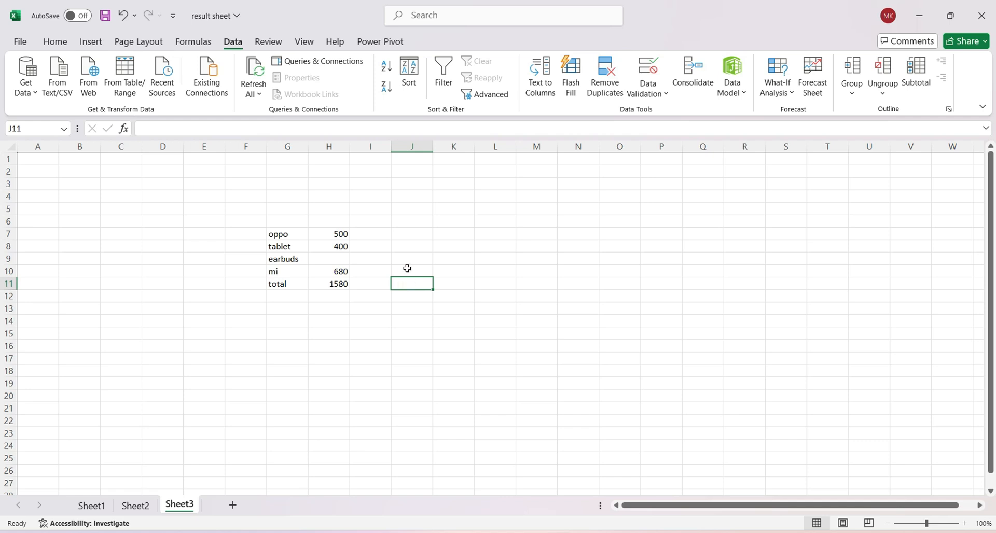
Label cell K7 as target and enter 5000 beside it in L7.
click(472, 234)
text(ta)
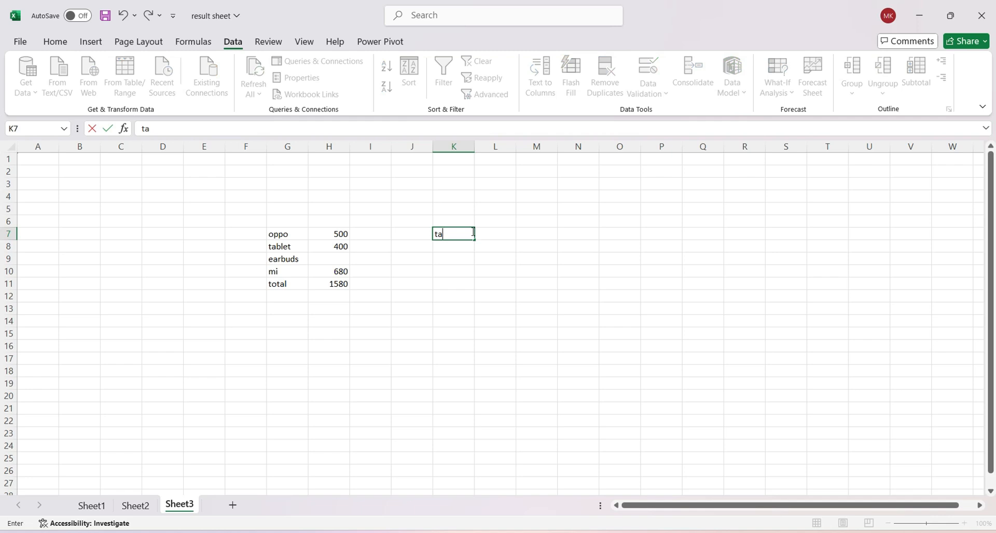
text(rget)
drag(278, 234, 324, 237)
click(324, 245)
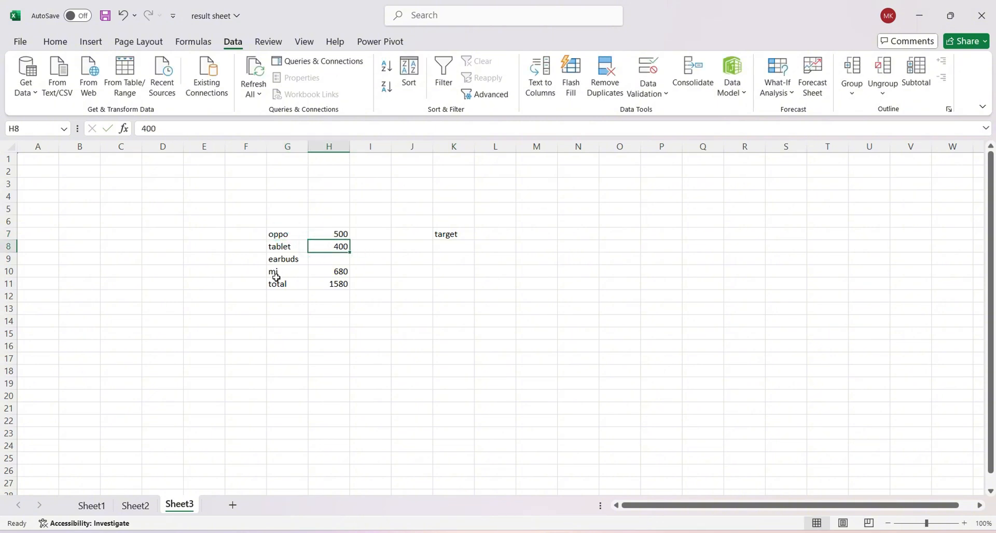
drag(286, 276, 344, 273)
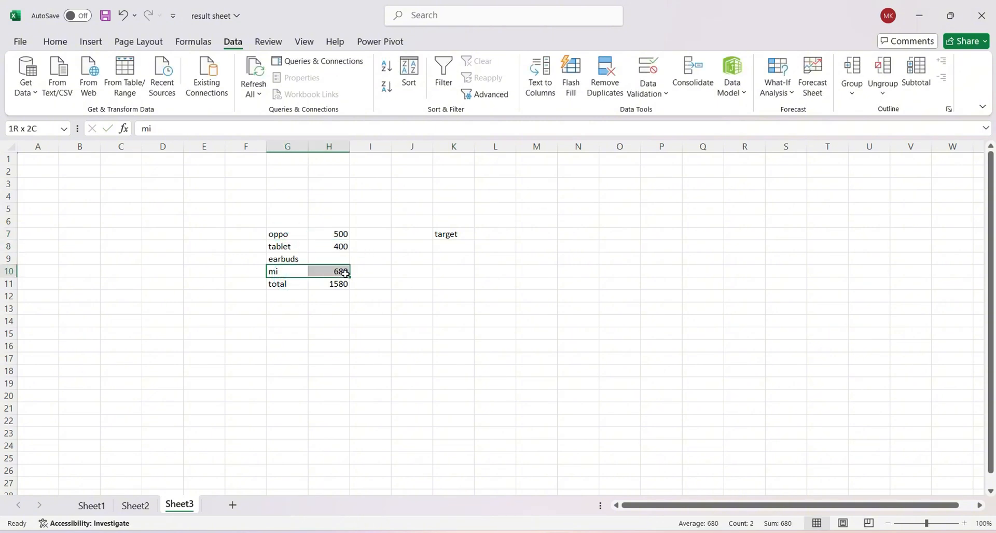
click(500, 235)
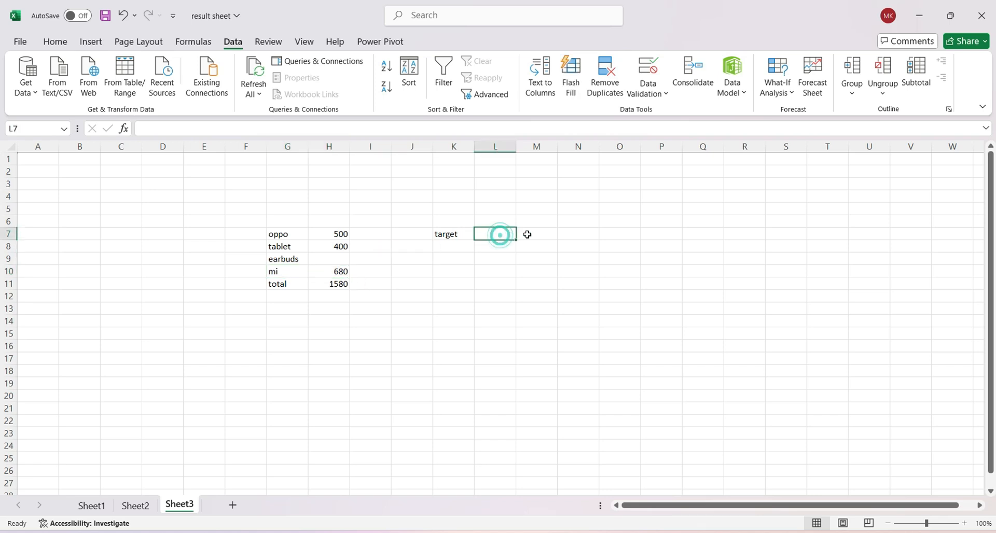
text(5000)
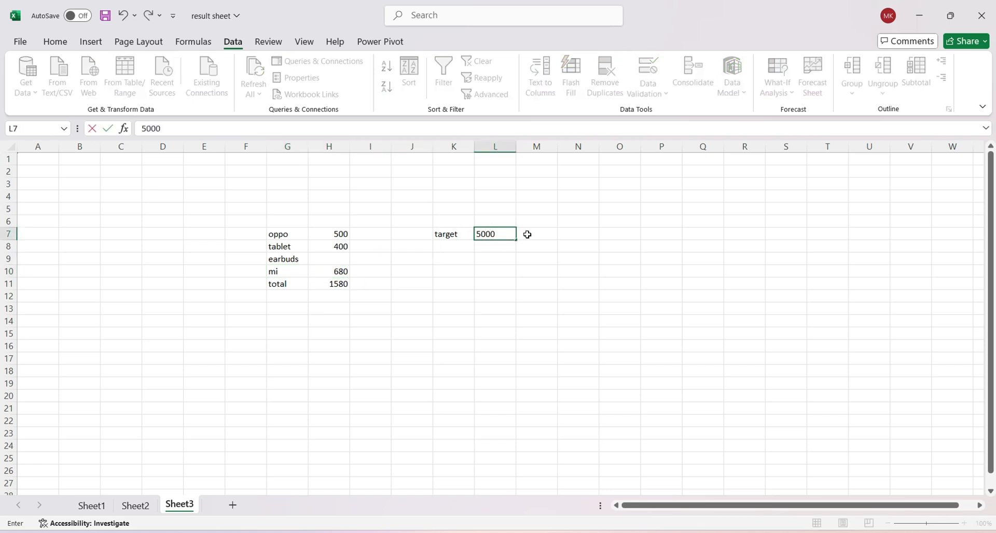
key(Return)
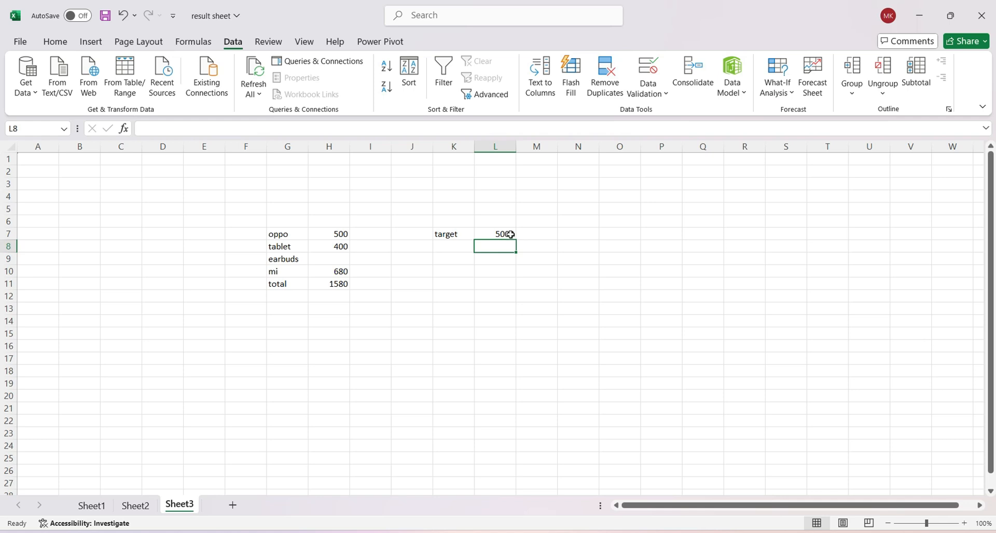
click(508, 234)
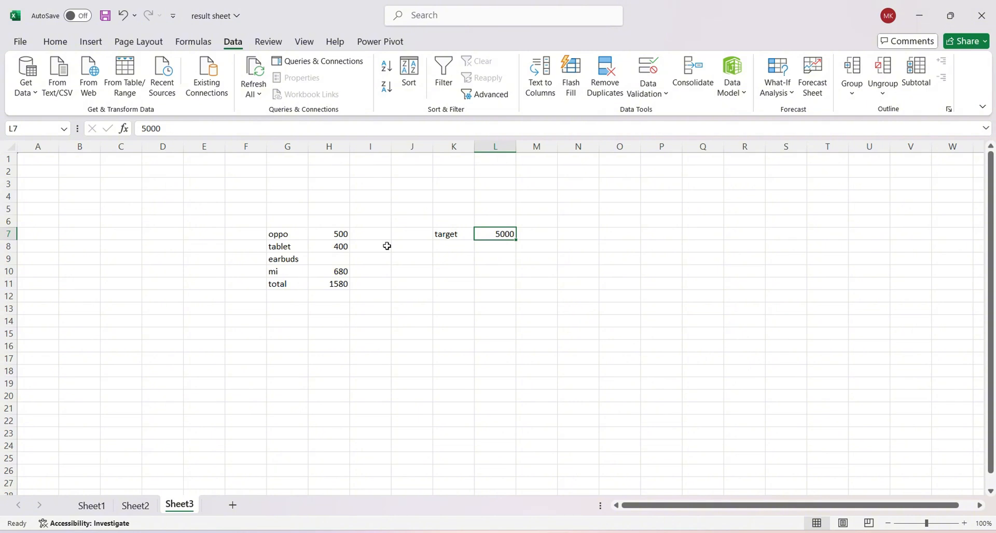
click(768, 83)
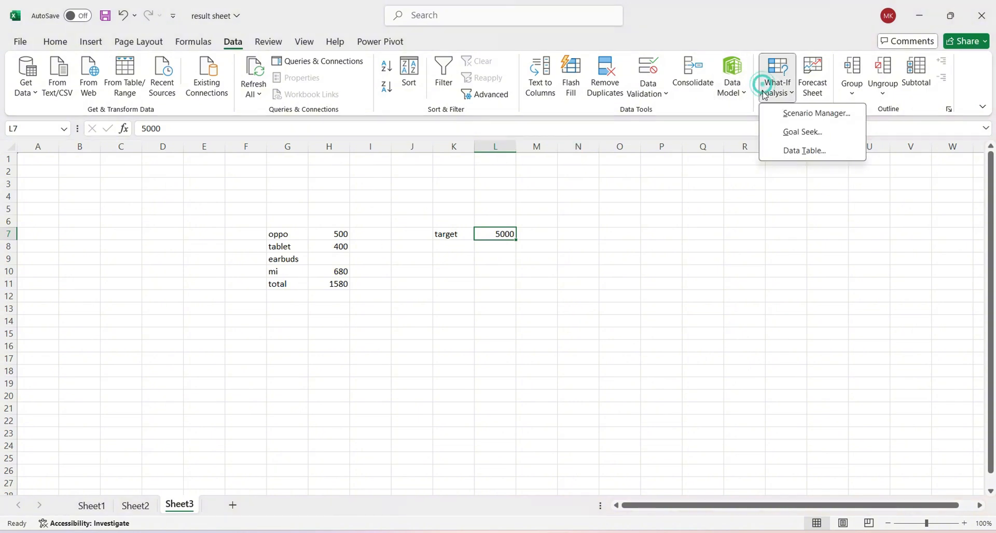
click(778, 137)
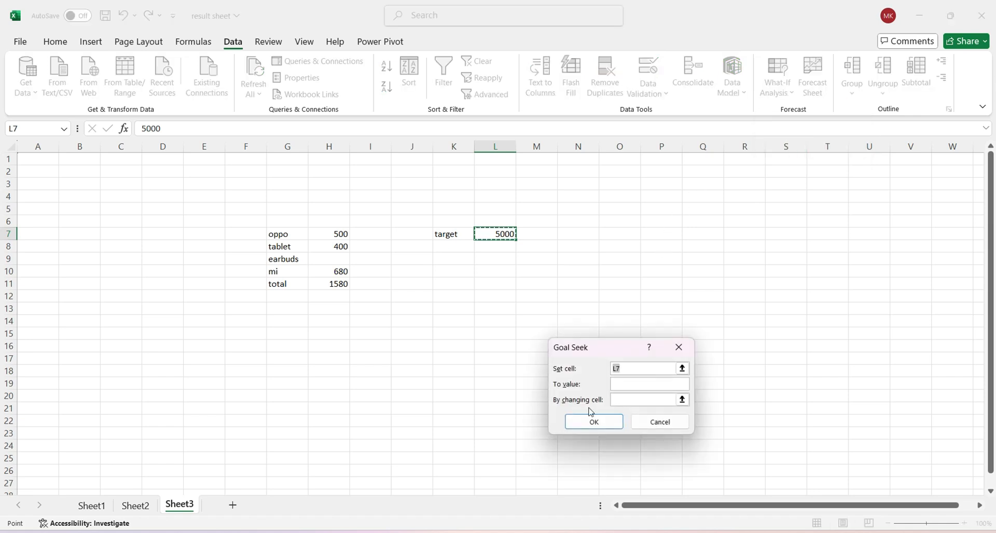
click(673, 348)
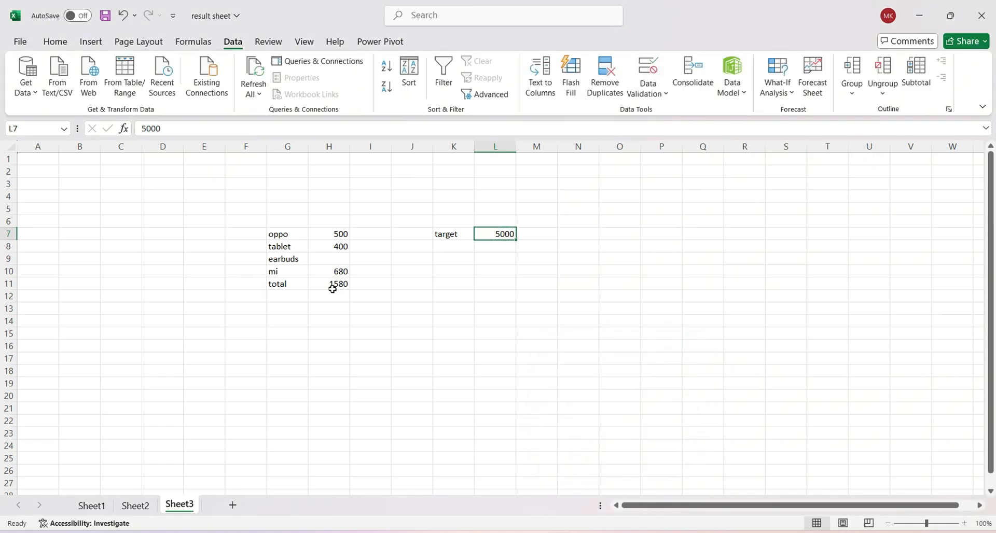
Run Goal Seek on the total in H11 with a value of 5000, changing the earbuds cell H9.
click(333, 286)
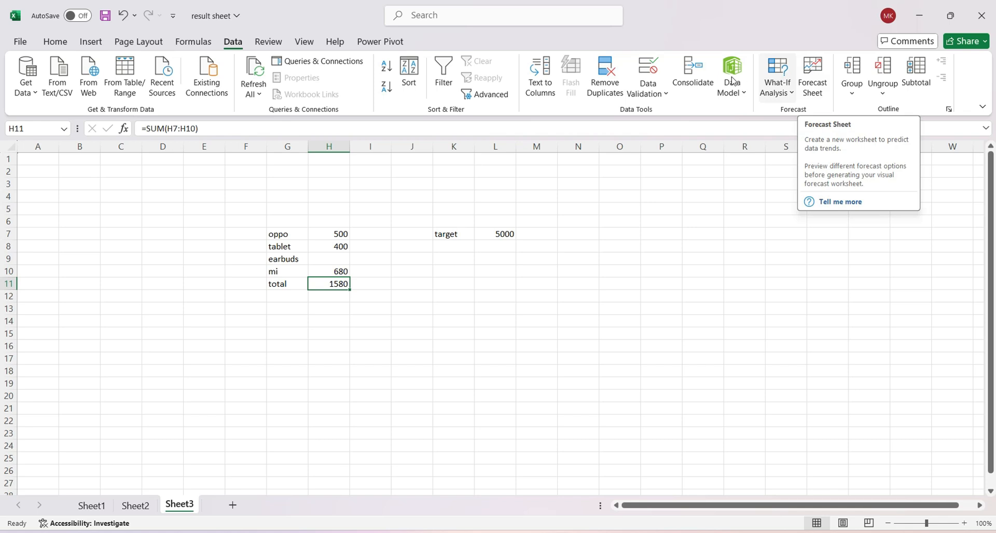
click(777, 89)
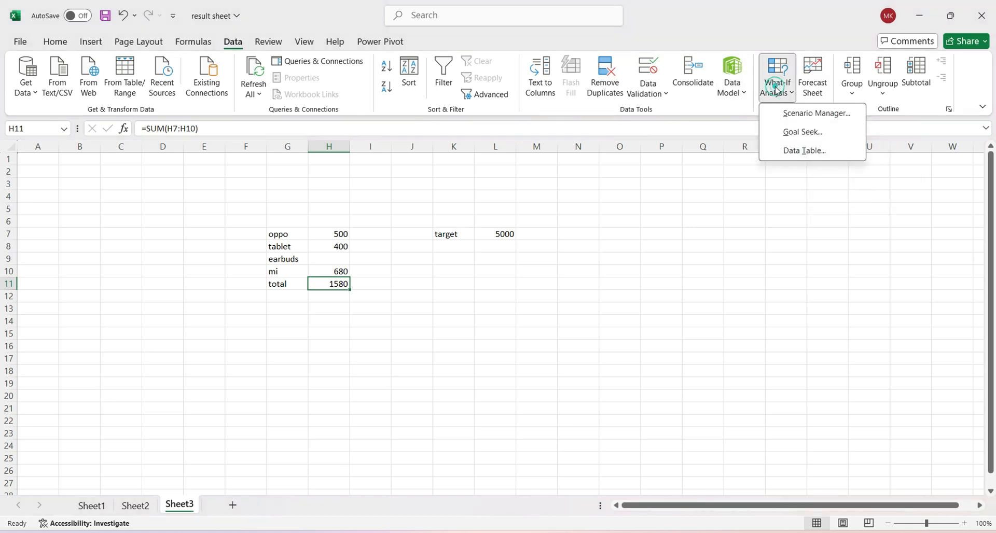
click(805, 134)
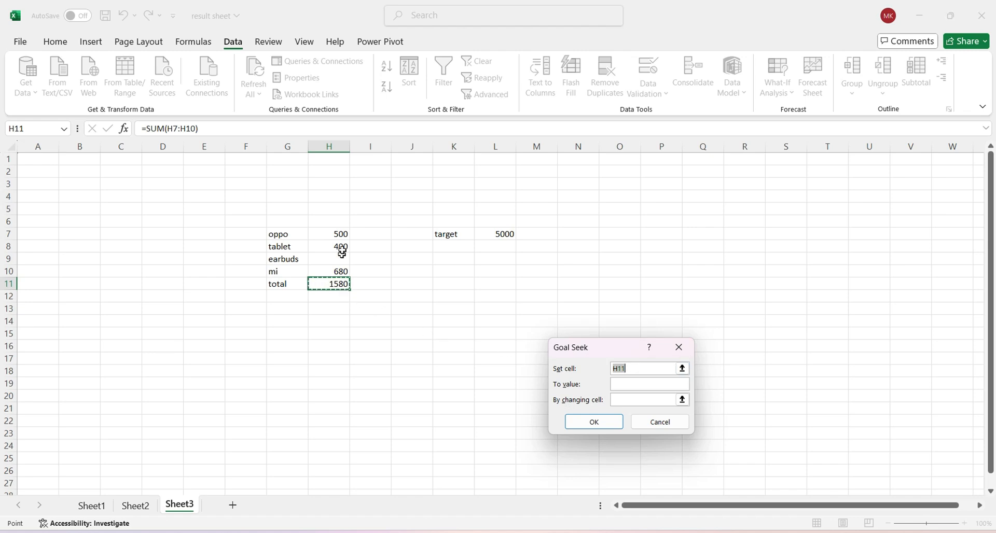
click(625, 385)
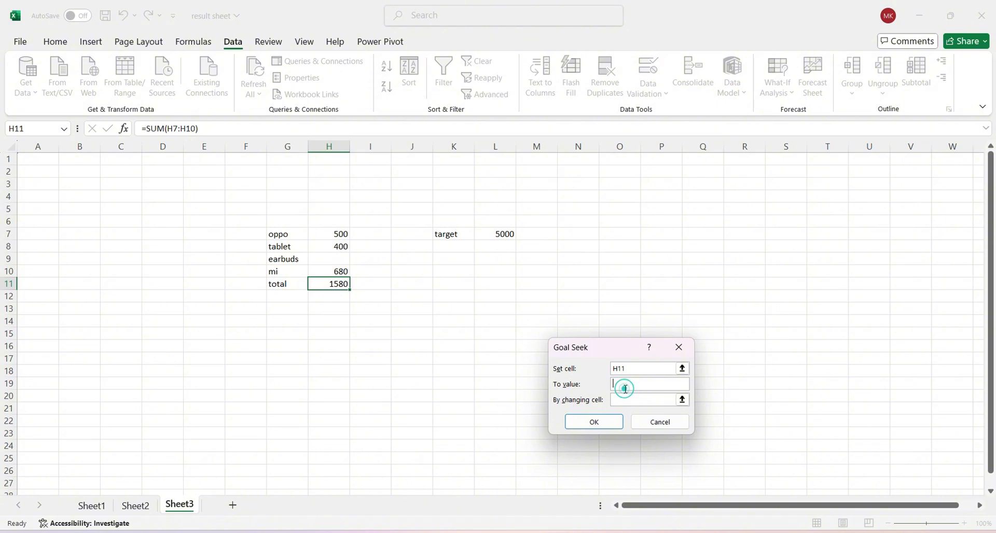
click(340, 253)
text(000)
click(639, 399)
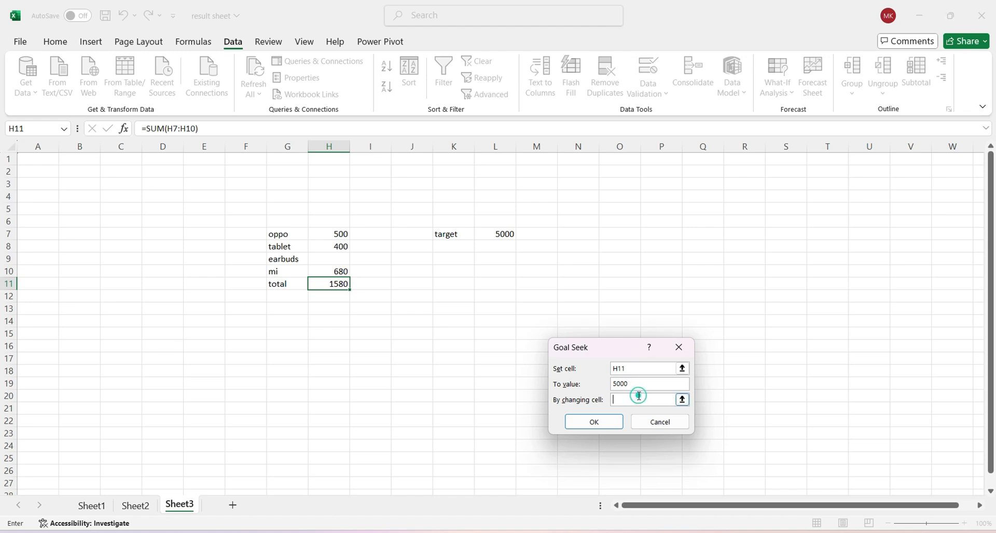
click(339, 264)
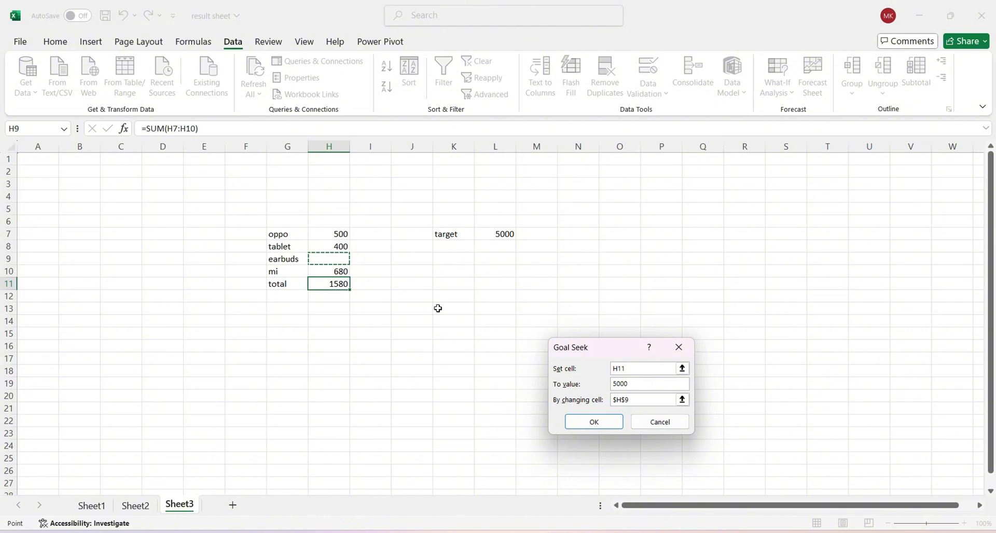
click(602, 422)
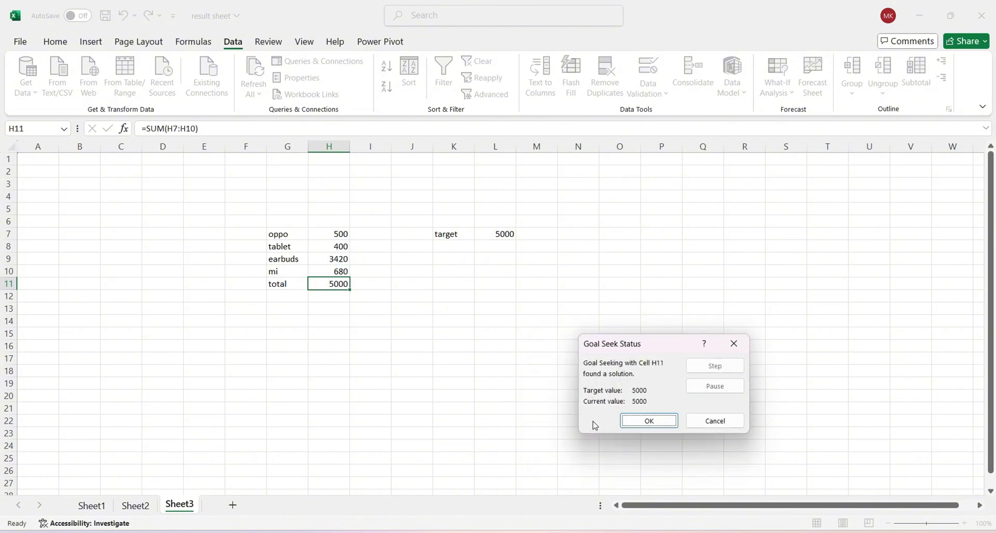
click(652, 422)
Inspect the earbuds amount and the total, and undo the Goal Seek result.
click(329, 259)
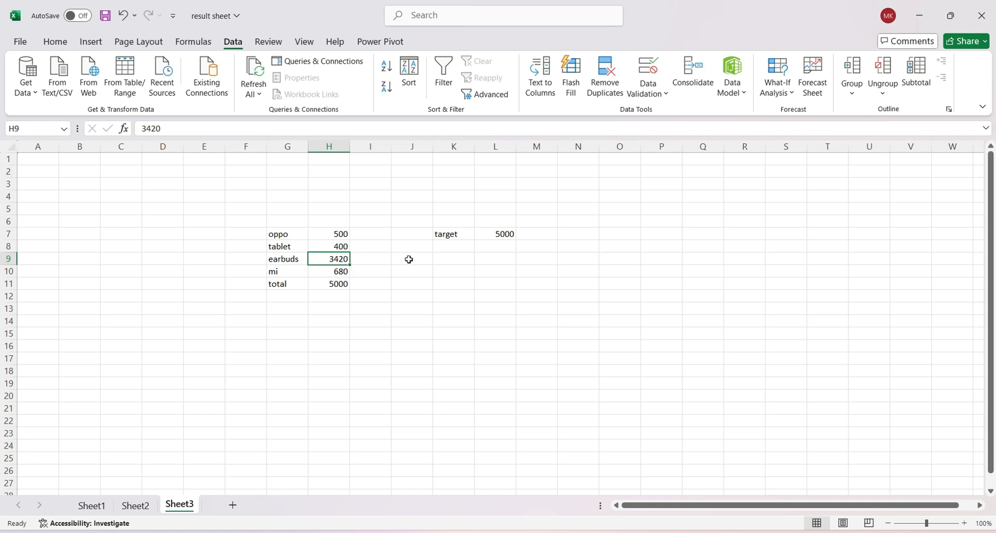
click(336, 282)
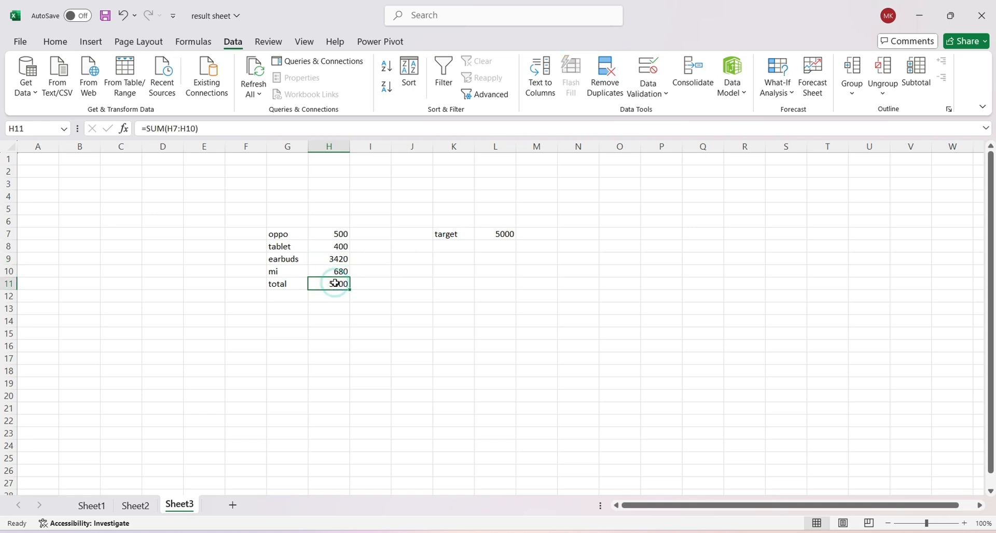
key(ctrl+z)
Repeat Goal Seek for the total in H11 with target value 5000 by changing H9, and keep the solution.
click(784, 82)
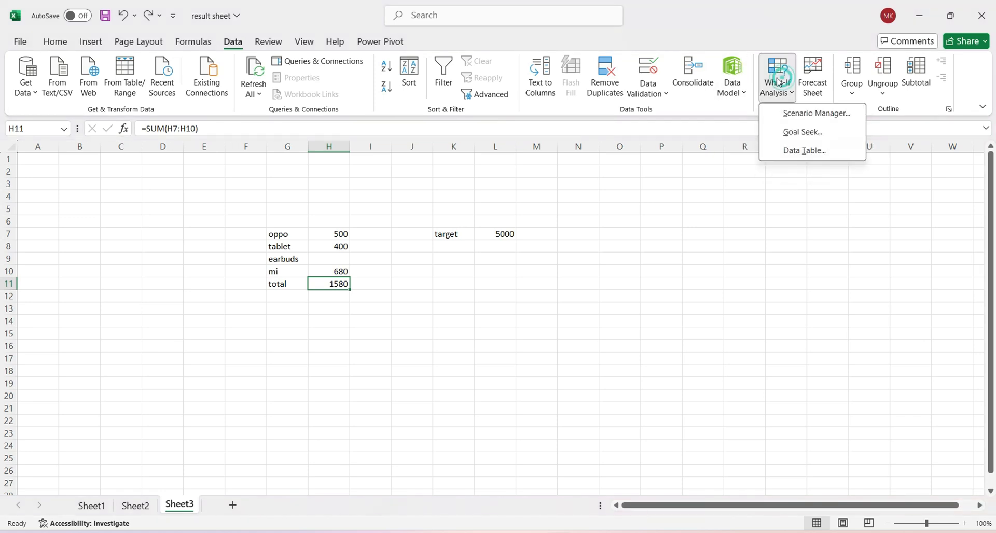
click(808, 134)
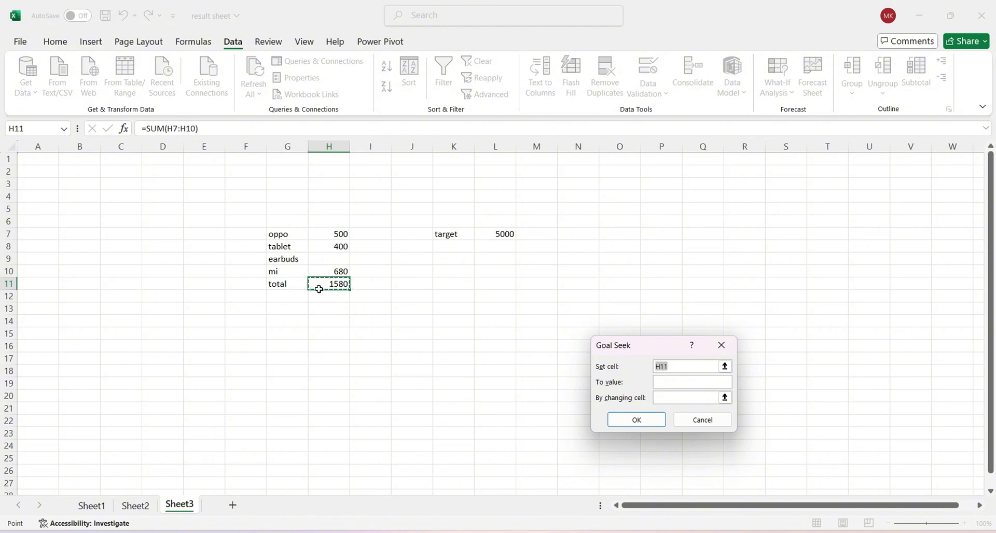
click(667, 382)
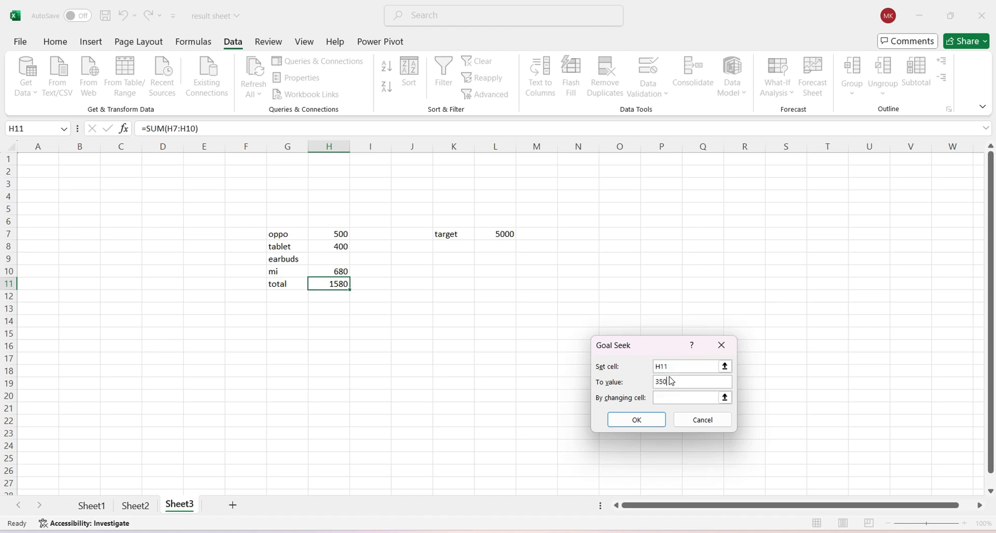
text(5000)
click(677, 397)
click(320, 259)
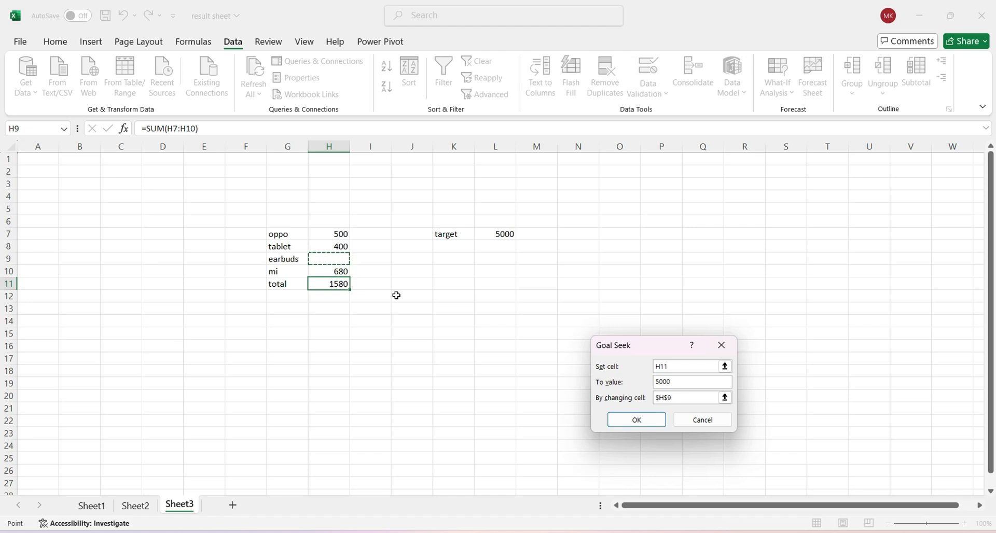
click(662, 425)
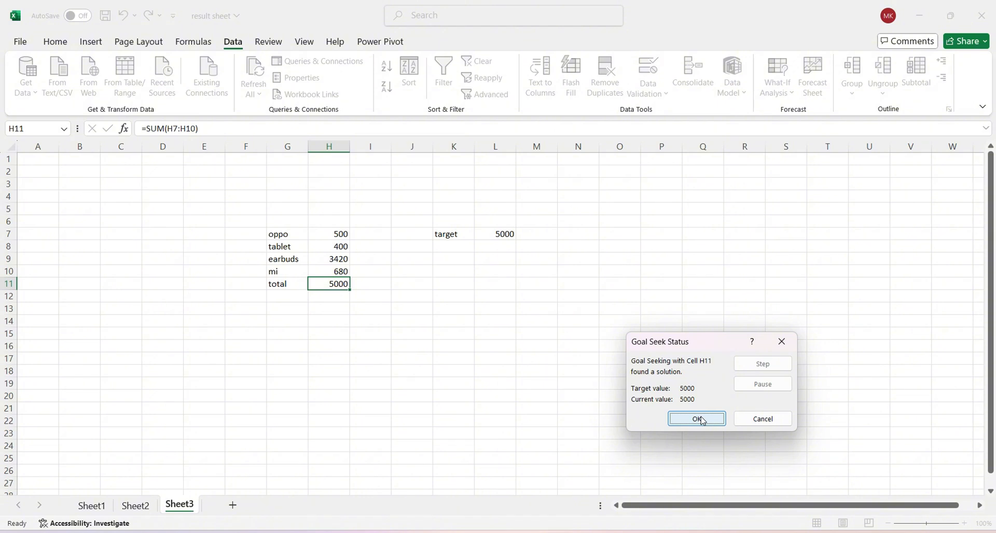
click(697, 419)
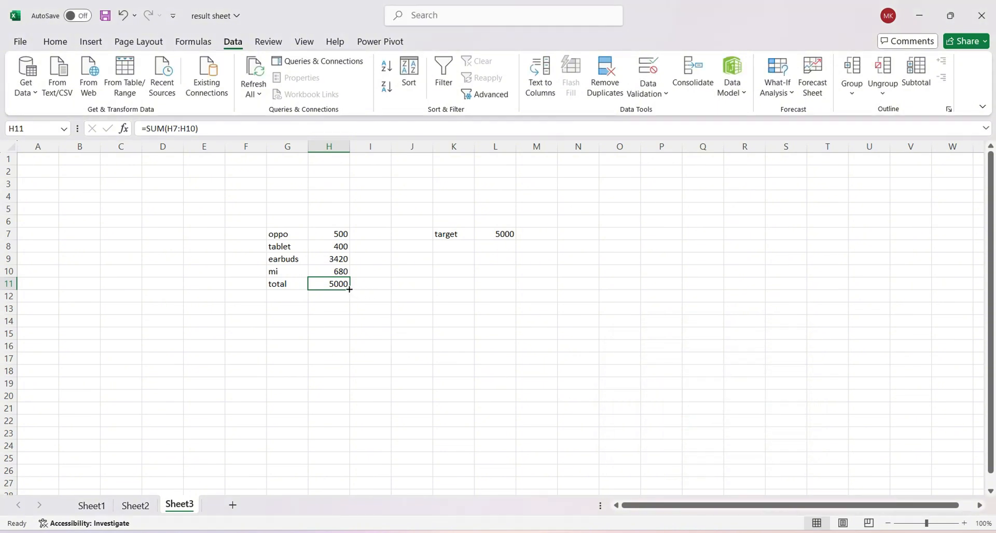
click(338, 265)
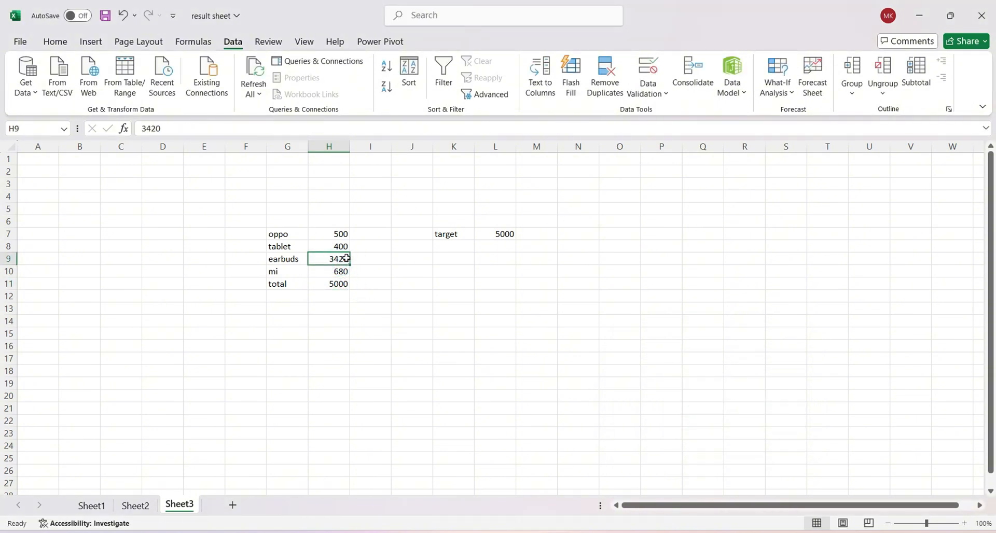
click(383, 268)
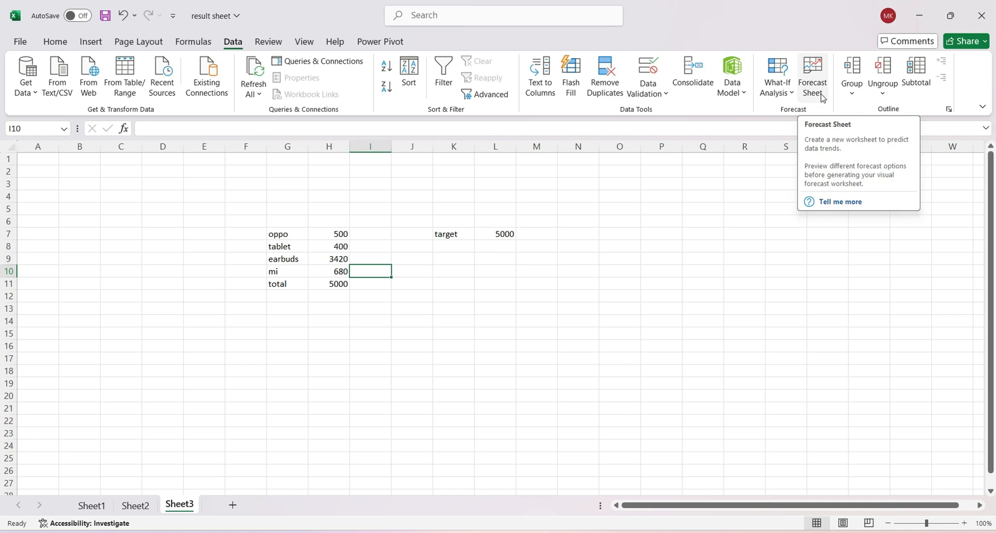
click(145, 273)
Add a new worksheet and enter the heading item in cell A8.
click(233, 505)
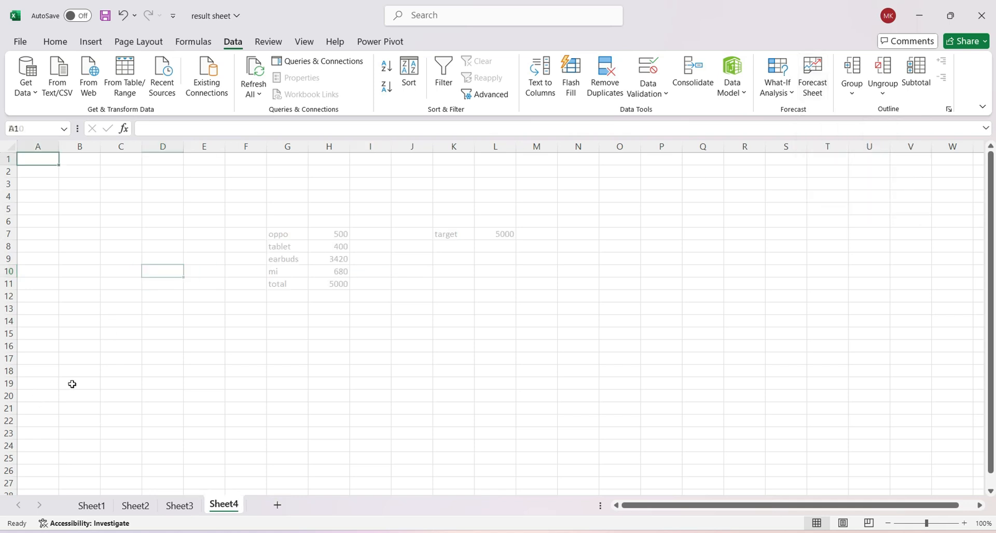
click(31, 245)
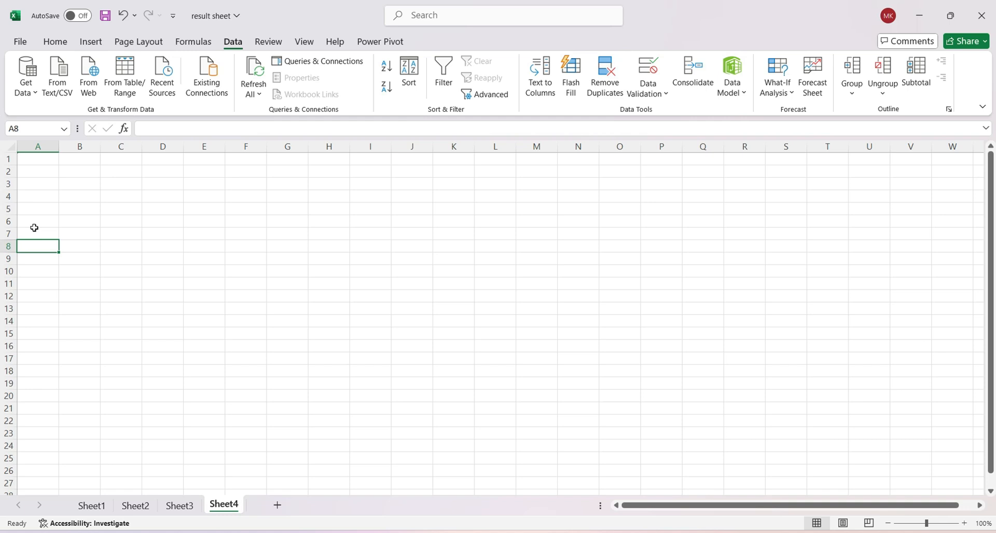
text(item)
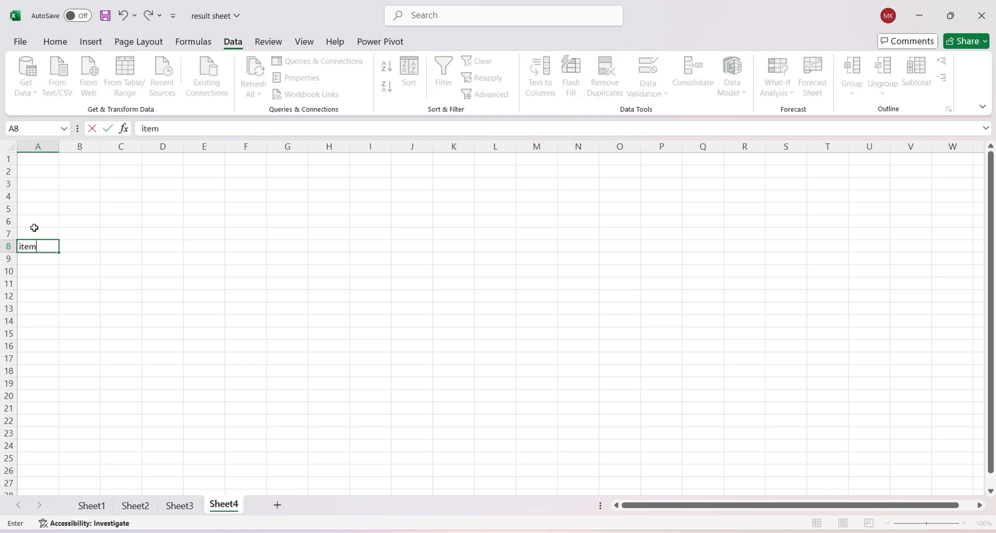
key(Return)
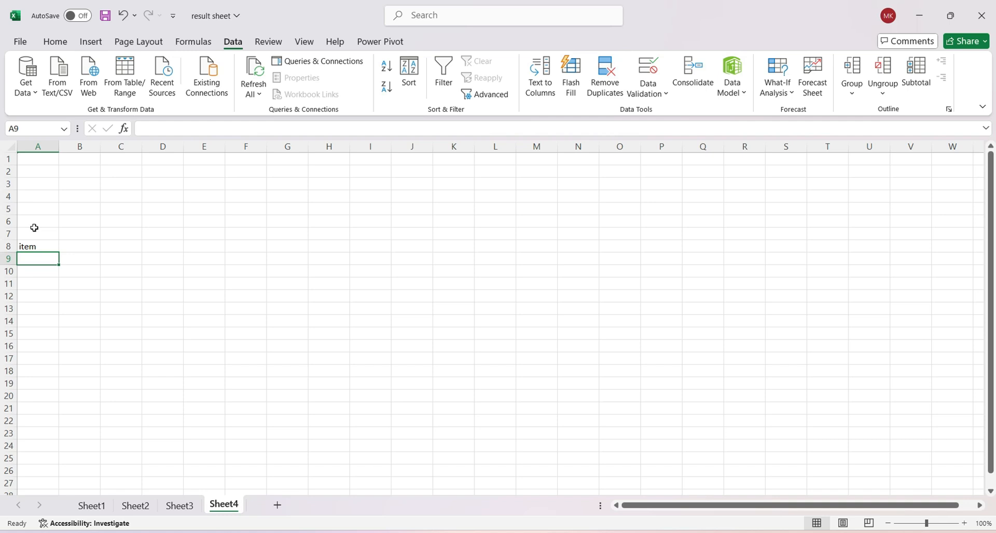
List earbuds, apple, mi and samsung below the item heading in cells A9 to A12.
text(ea)
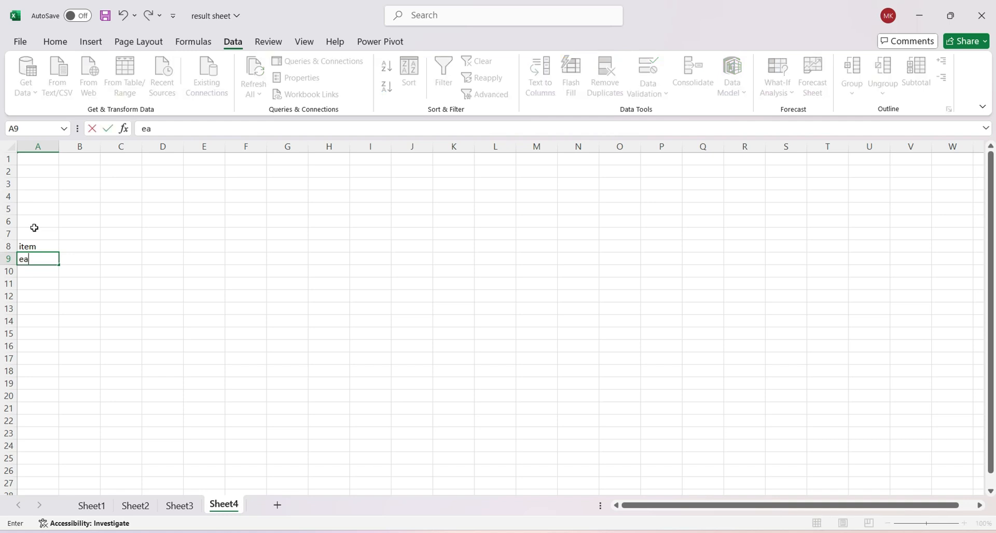
text(rbuds)
key(Return)
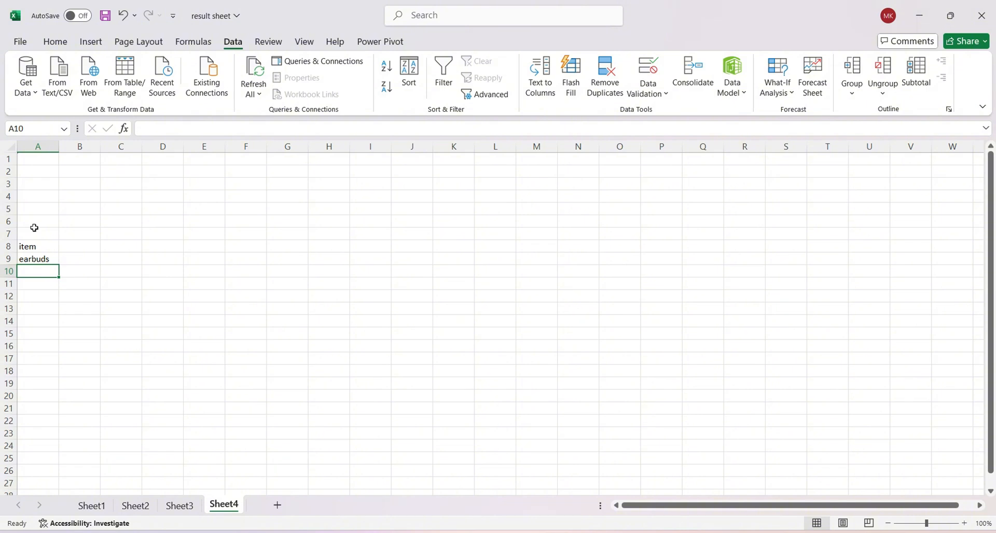
text(apple)
key(Return)
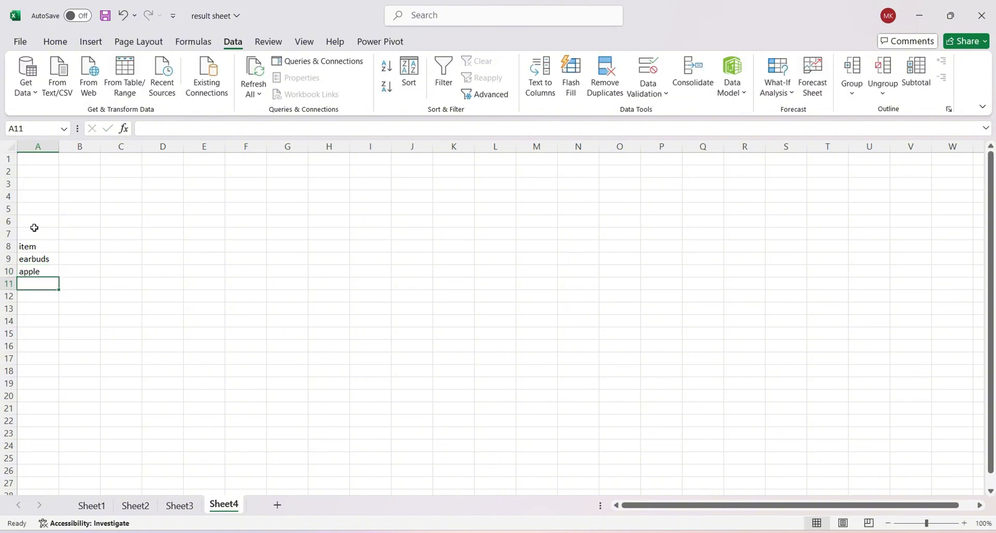
text(mi)
key(Return)
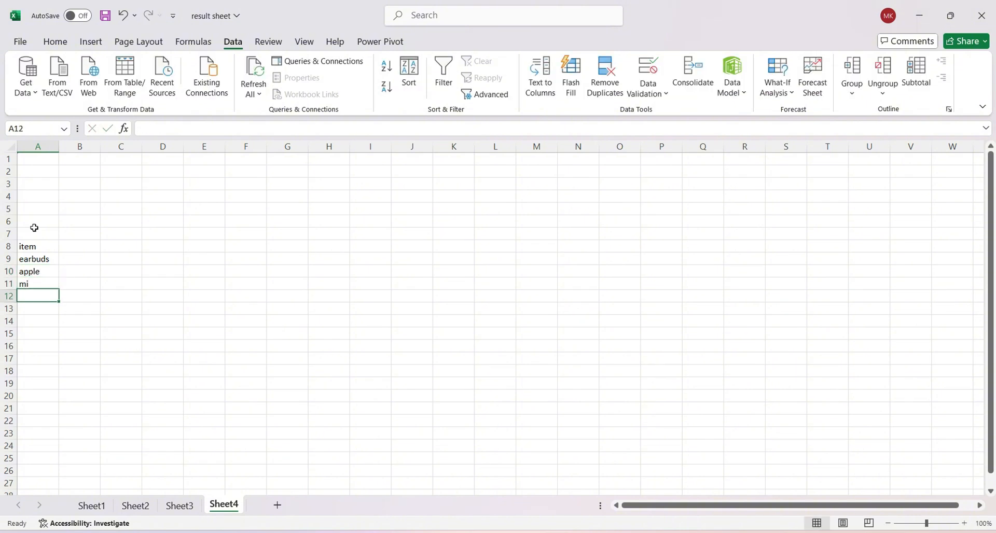
text(samsung)
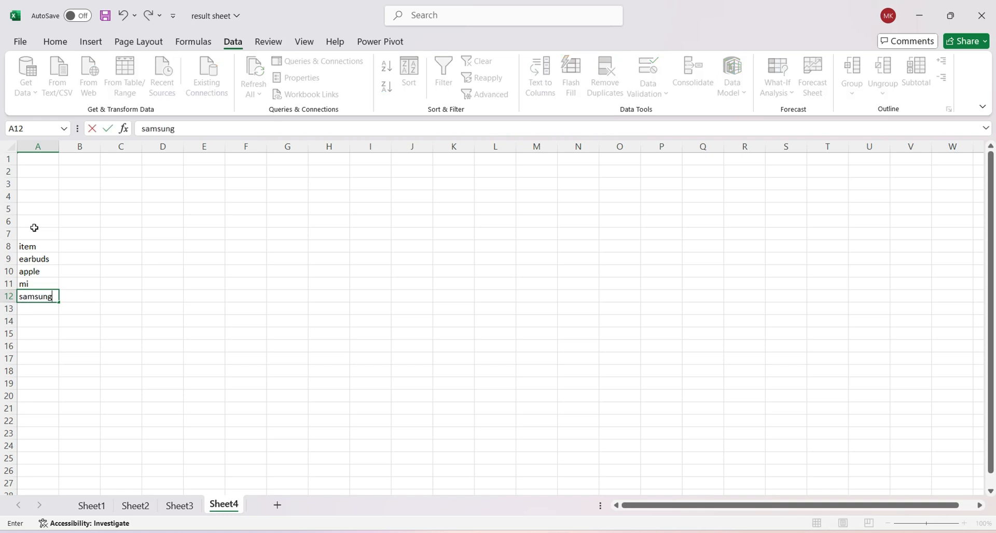
key(Return)
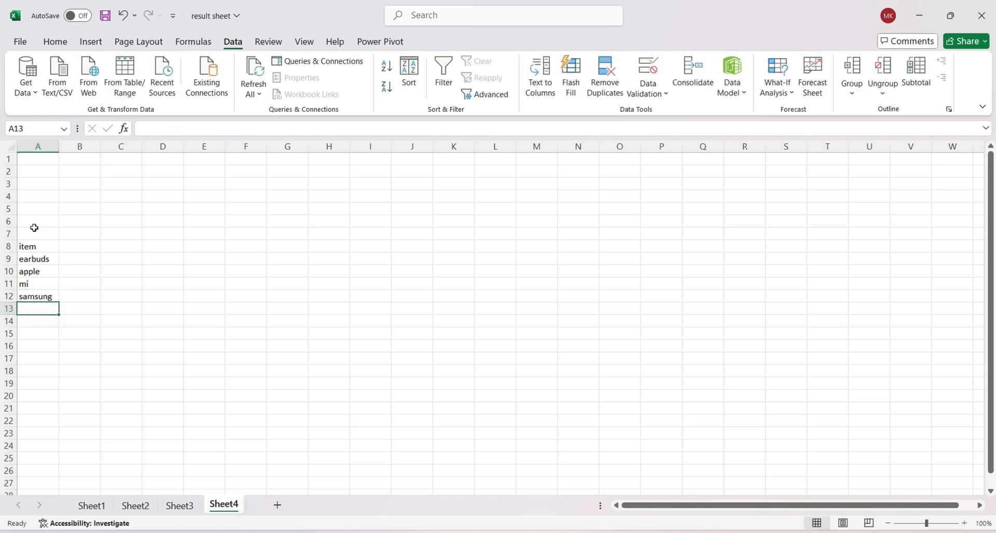
Copy the four item names and paste them twice below, into A13:A16 and A17:A20.
drag(35, 256, 40, 298)
key(ctrl+c)
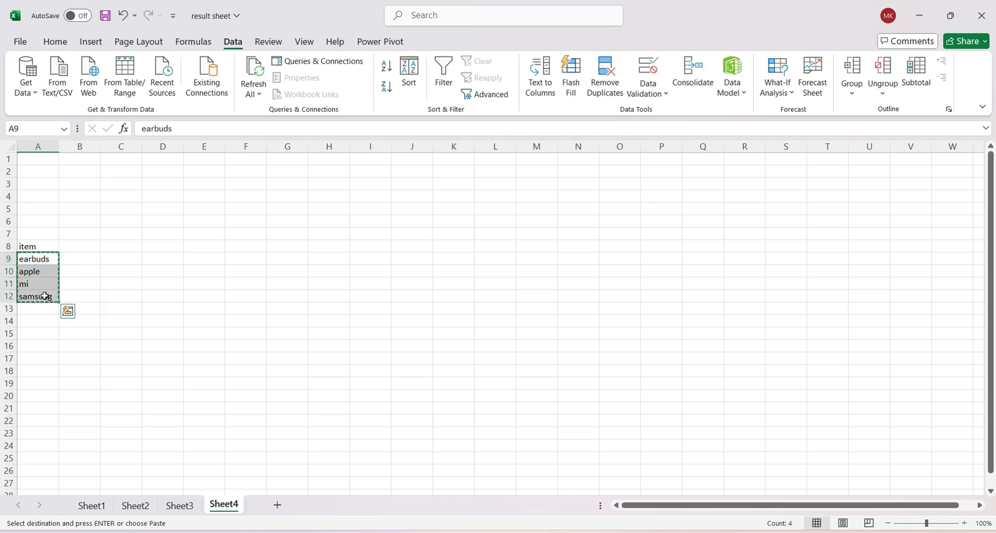
click(35, 310)
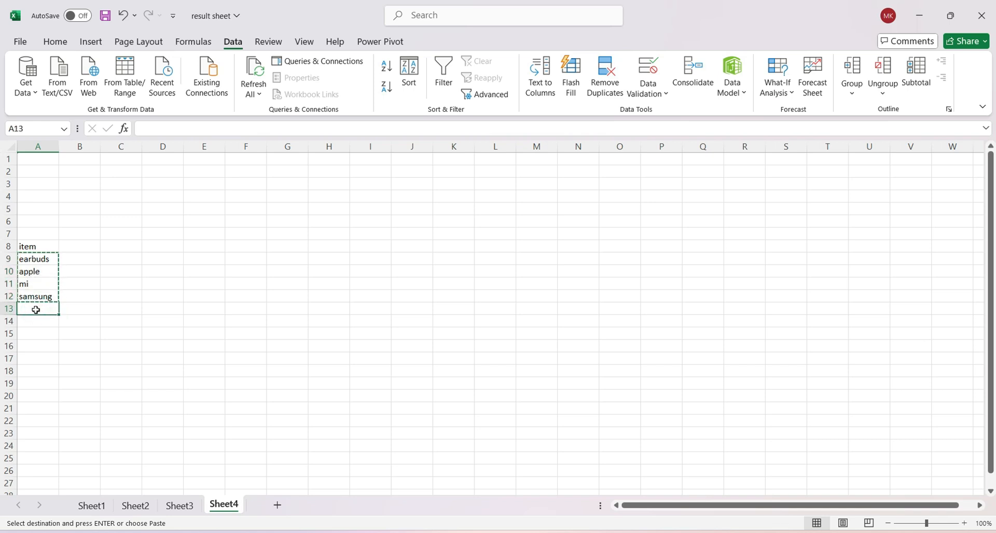
key(ctrl+v)
key(ctrl)
click(35, 359)
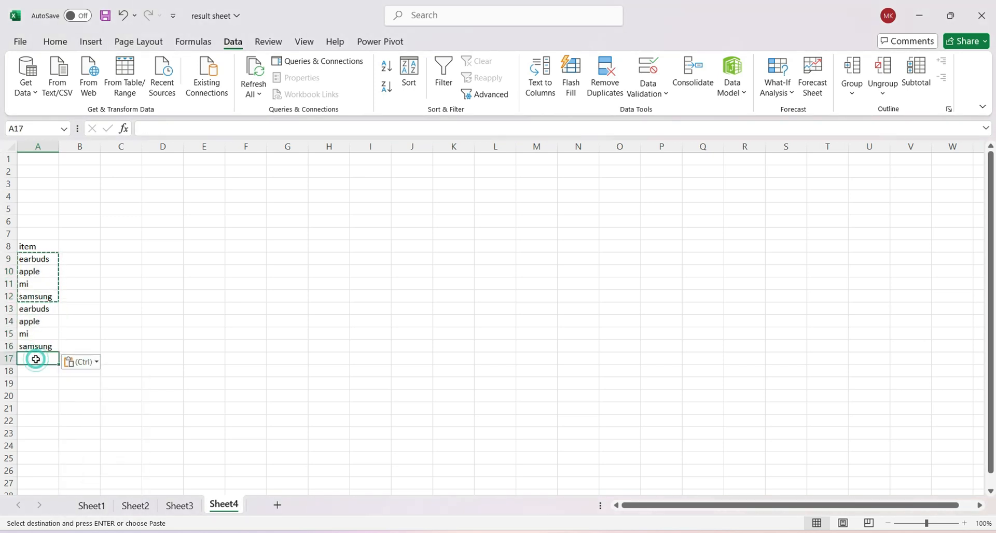
key(ctrl+v)
key(ctrl)
Enter the heading sales in B8 and the formula =RANDBETWEEN(5000,9000) in B9.
click(73, 249)
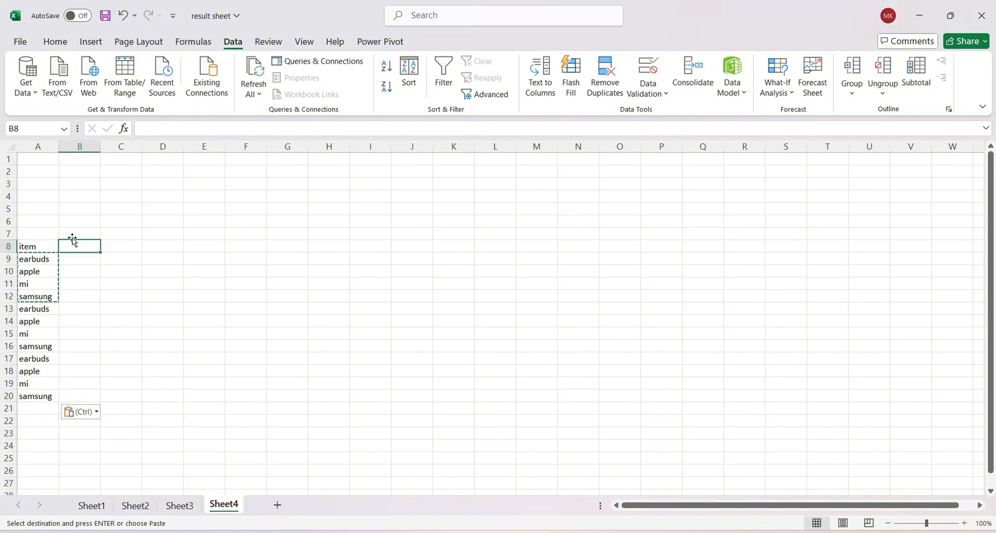
text(sales)
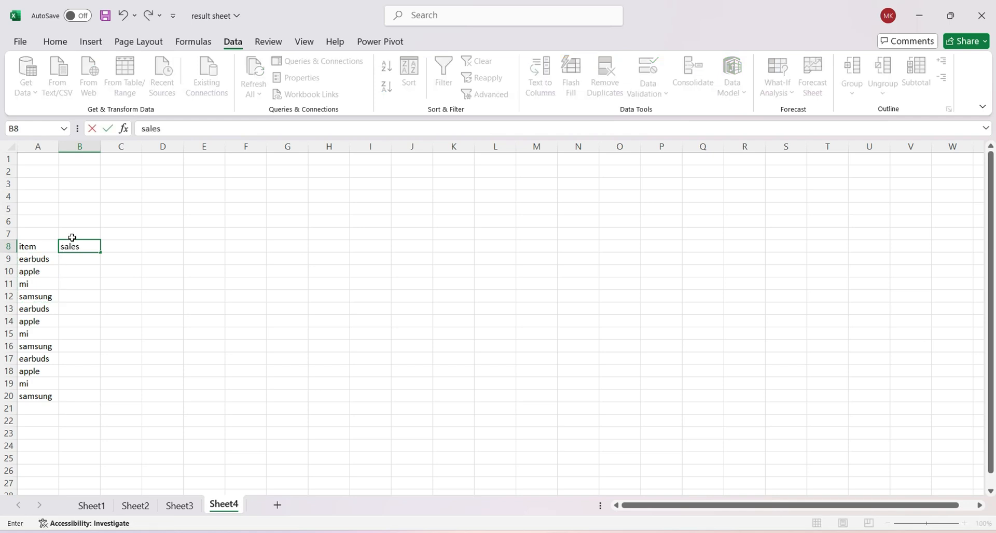
key(Return)
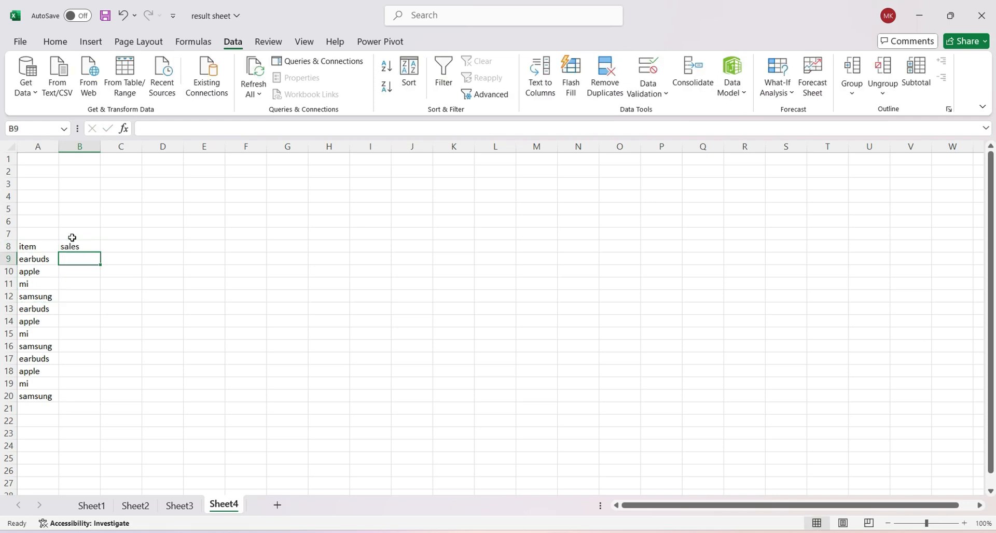
text(=rand)
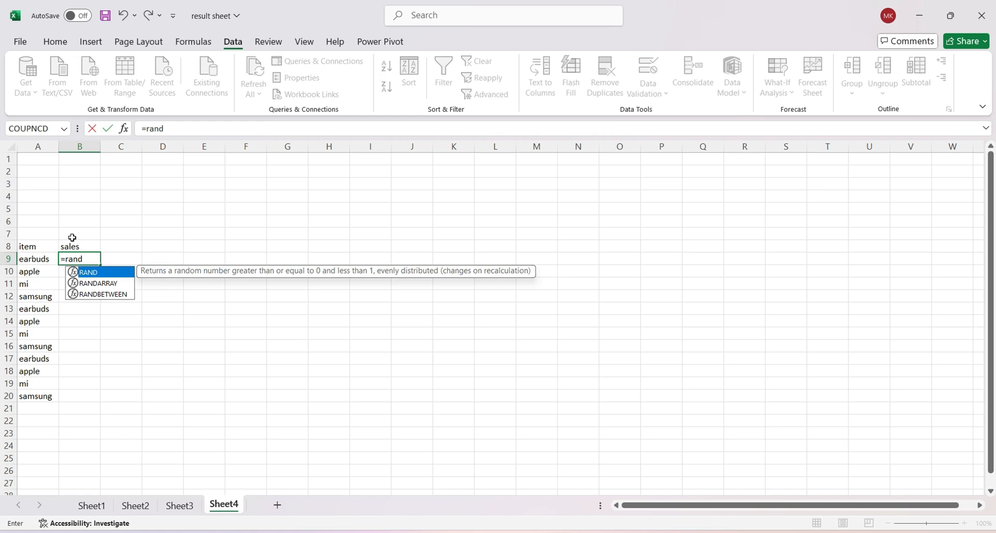
key(Down)
key(Down)
key(Tab)
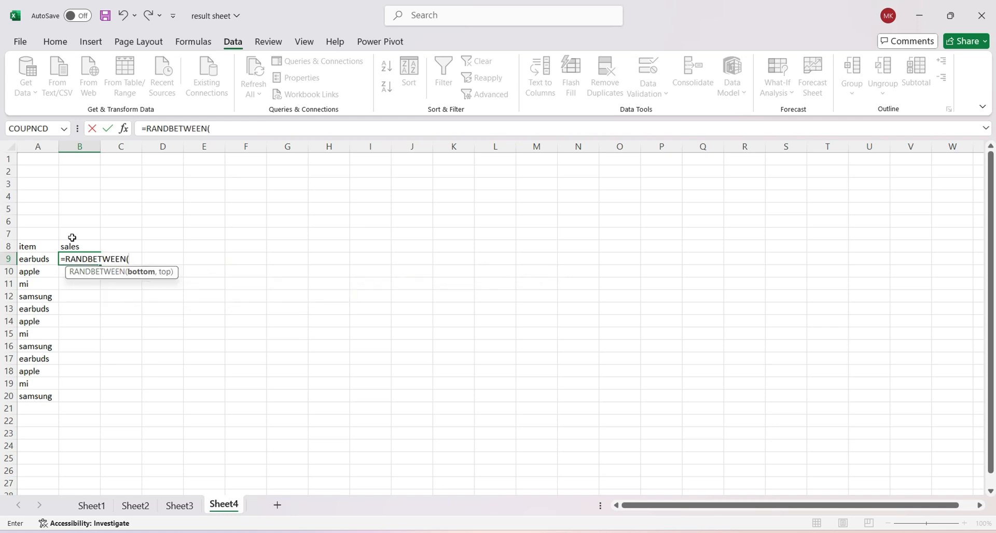
text(5000,9000)
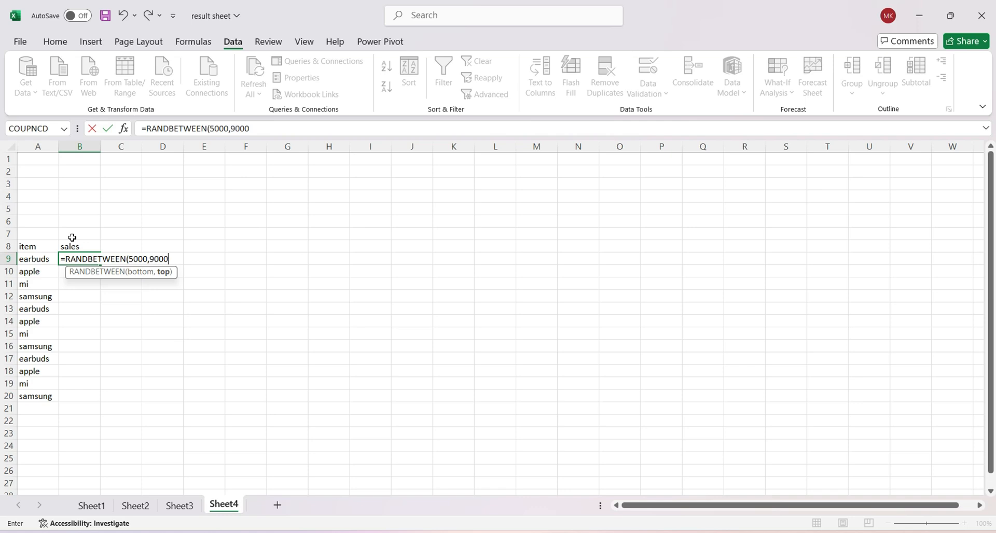
text())
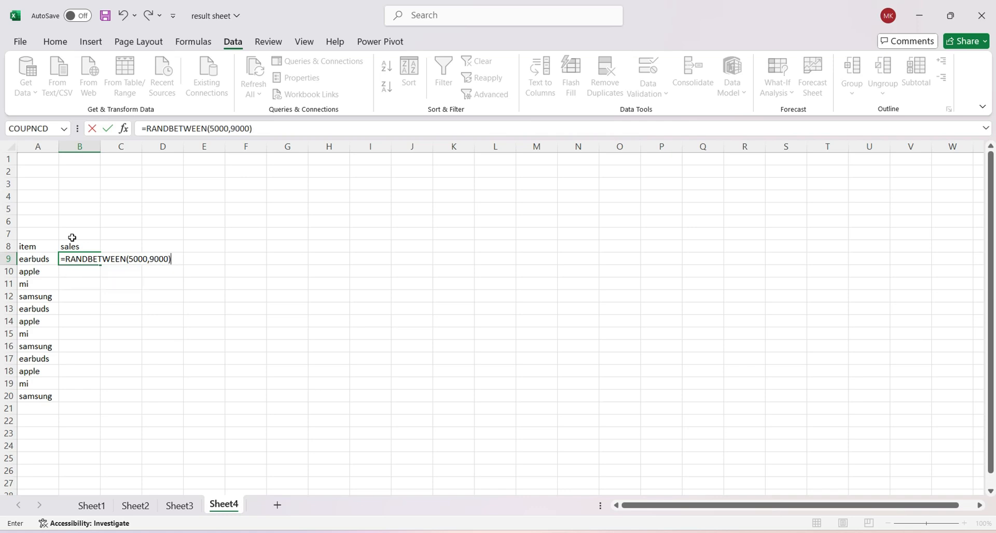
key(Return)
Fill the random sales formula from B9 down to B20.
key(Up)
key(shift+Down)
key(shift+Down)
key(shift+Down)
key(shift+Down)
key(shift+Down)
key(shift+Down)
key(shift+Down)
key(shift+Down)
key(shift+Down)
key(shift+Down)
key(shift+Down)
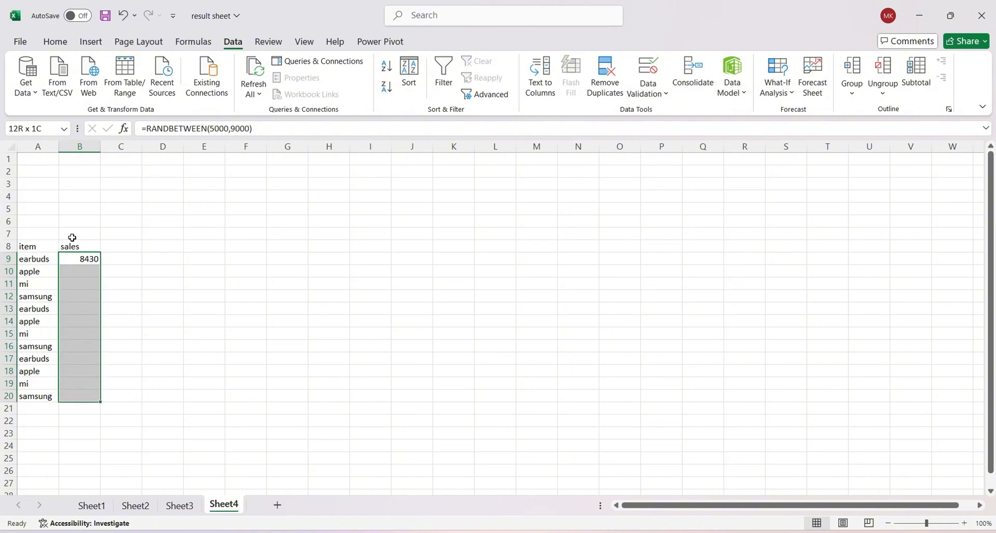
key(ctrl+d)
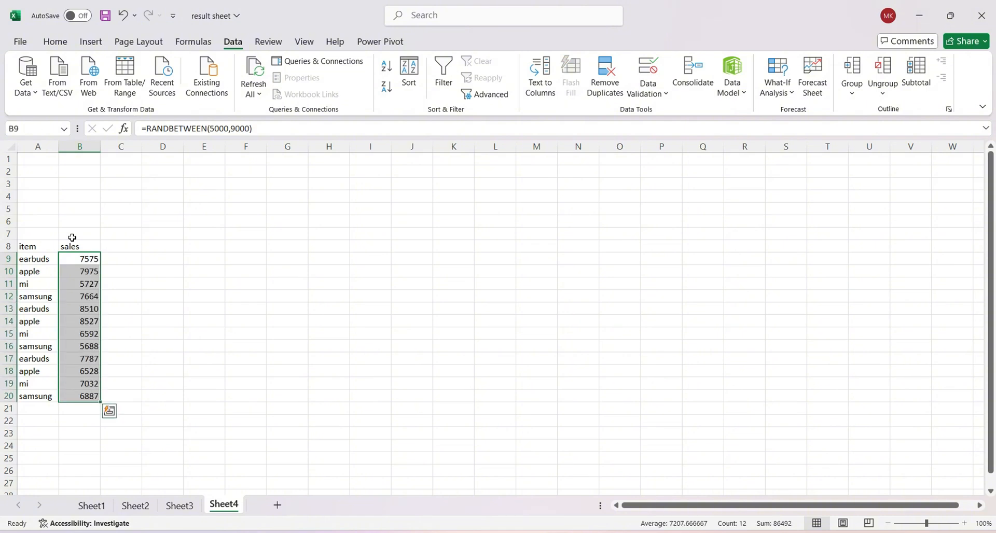
Replace the sales formulas in B9:B20 with their values by copying the range and pasting values over it.
key(Right)
key(Left)
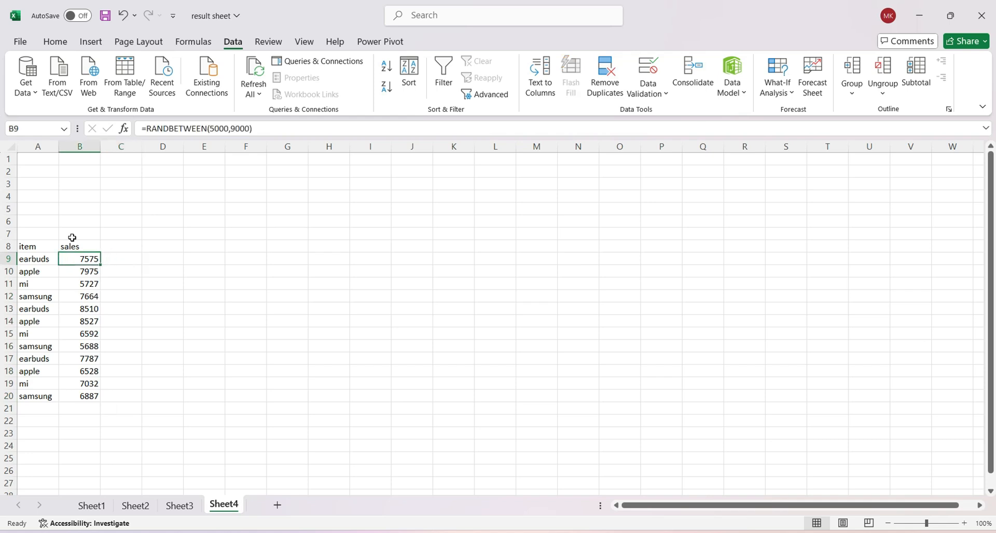
key(shift+Down)
key(shift+Down)
key(shift+Down)
key(shift+Down)
key(shift+Down)
key(shift+Down)
key(shift+Down)
key(shift+Down)
key(shift+Down)
key(shift+Down)
key(shift+Down)
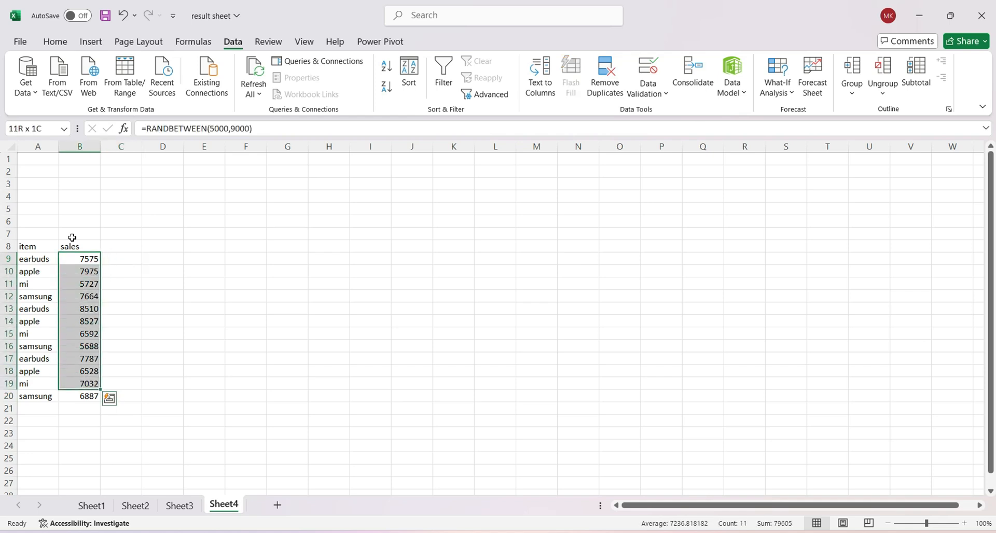
key(ctrl+c)
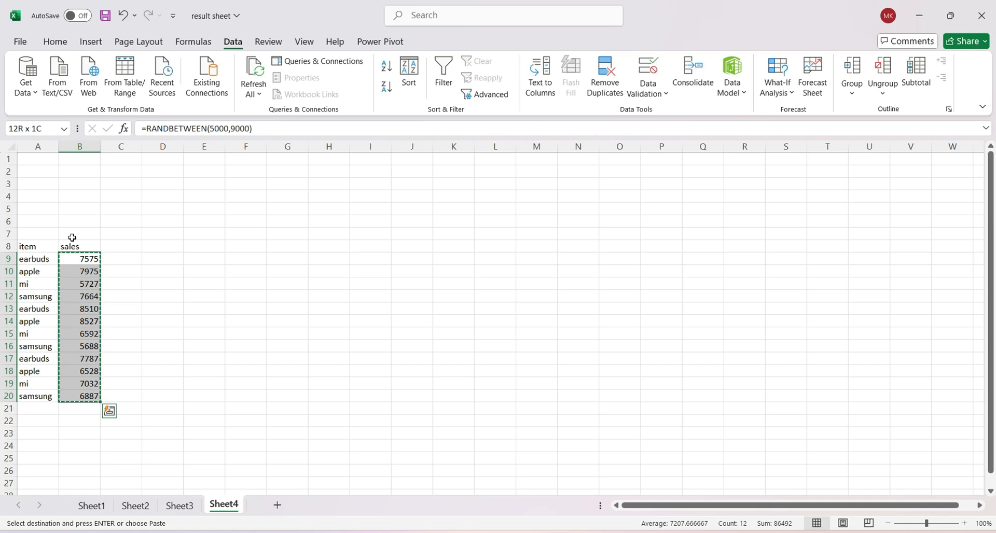
key(alt+h)
key(v)
key(v)
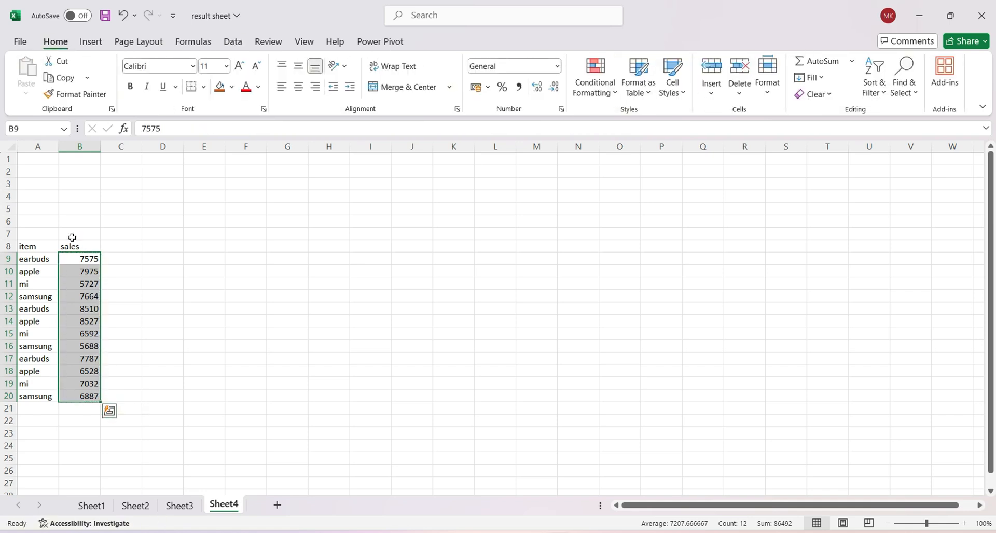
Enter the heading date in C8 and the first date 1-1-2001 in C9.
key(Right)
key(Up)
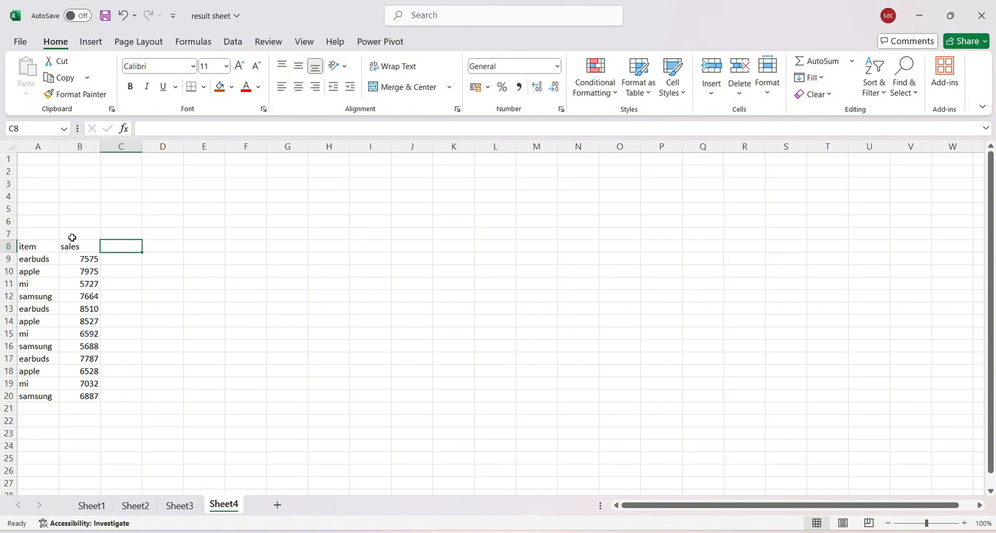
key(BackSpace)
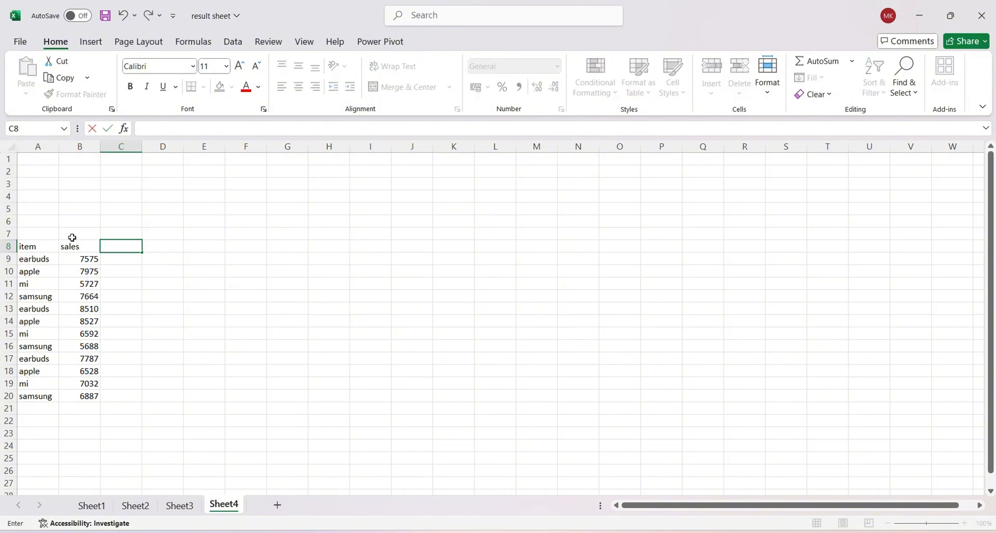
text(date)
key(Return)
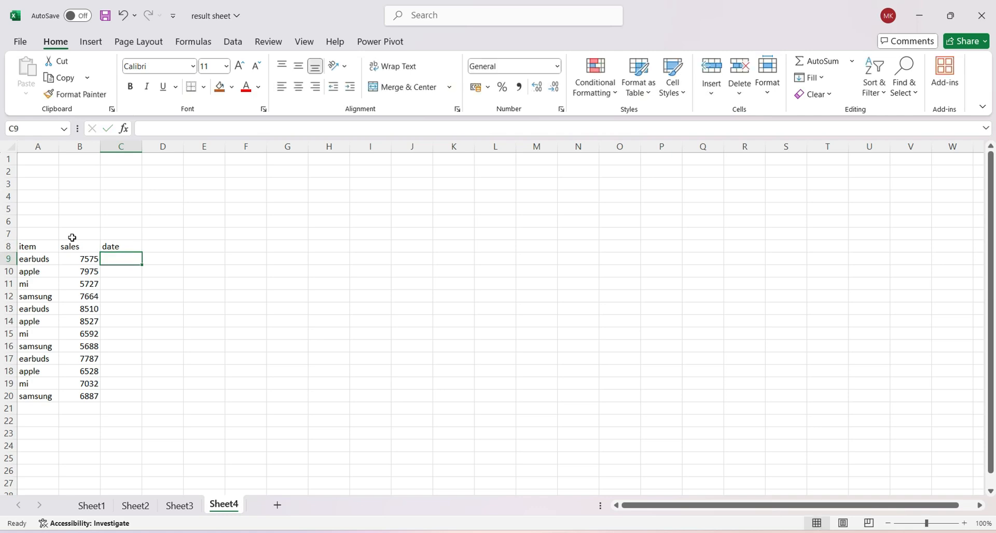
text(1)
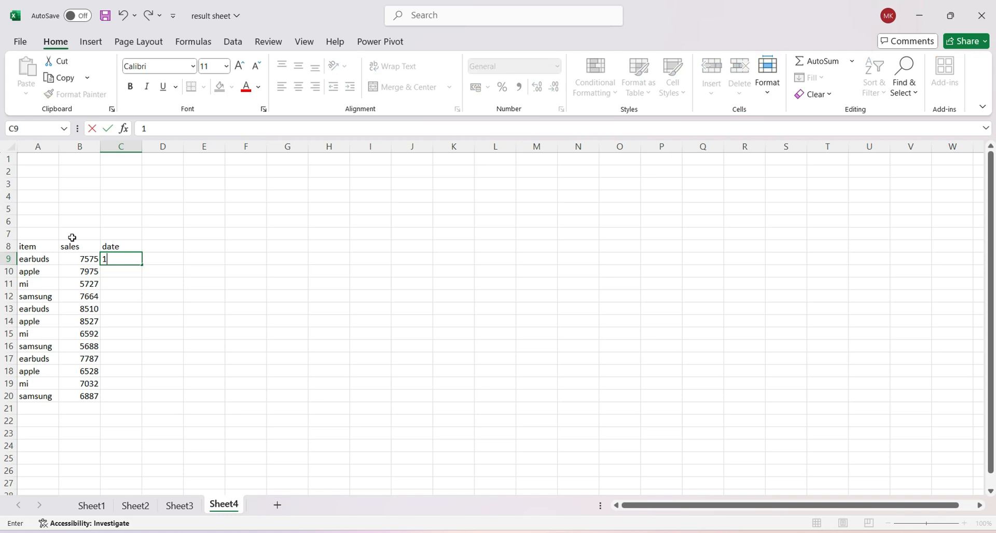
text(-1-2001)
key(Return)
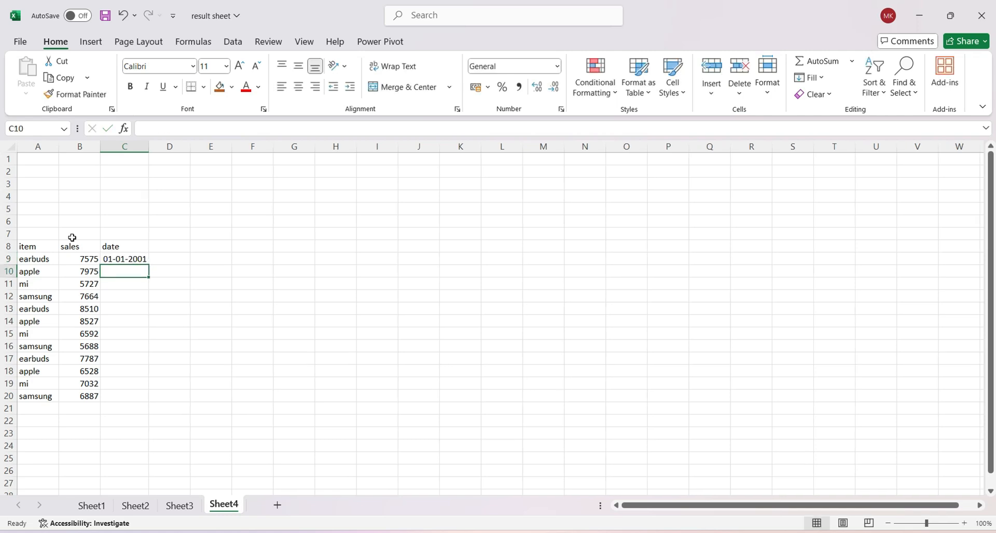
Fill C9:C20 with a date series in columns, using the Month date unit and a step value of 1.
drag(127, 259, 136, 391)
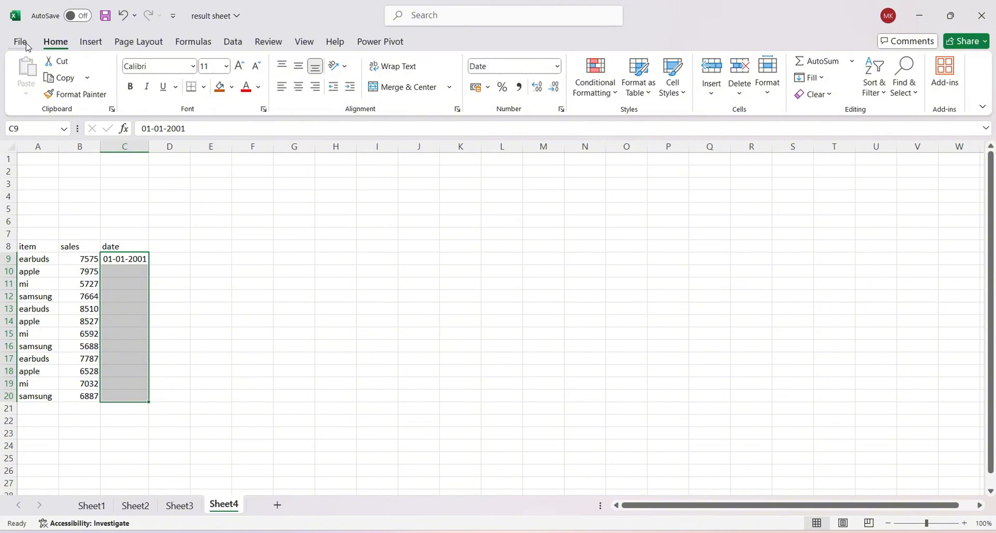
click(829, 80)
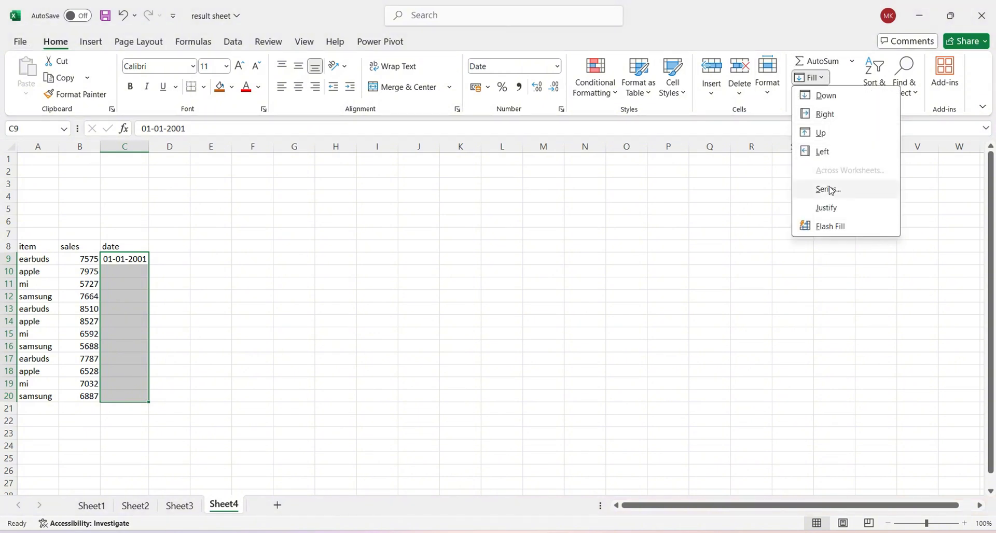
click(831, 190)
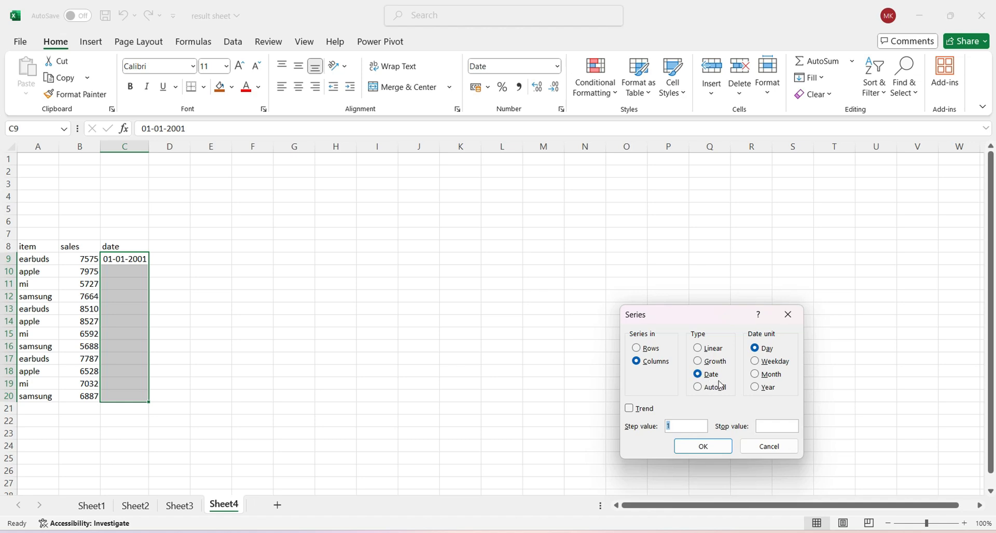
click(756, 375)
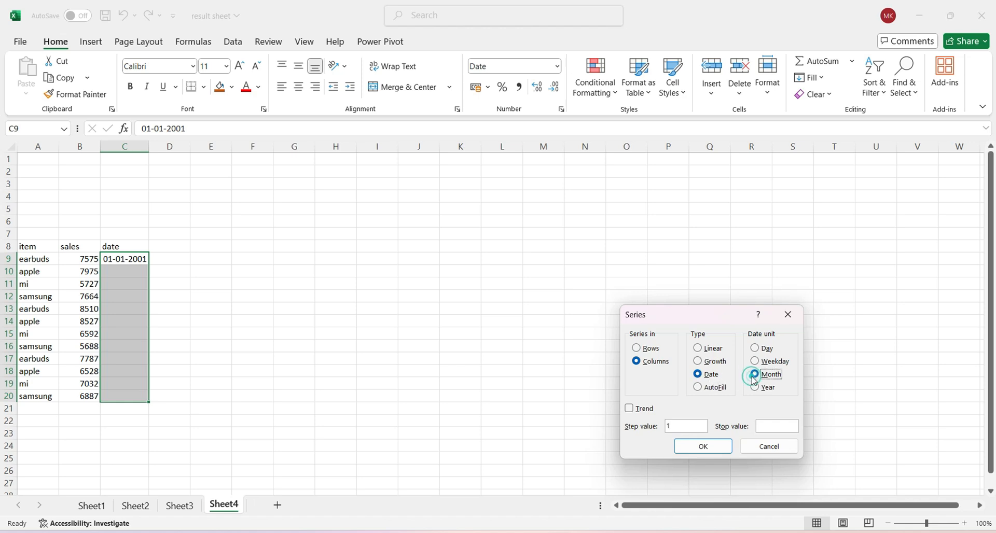
click(717, 445)
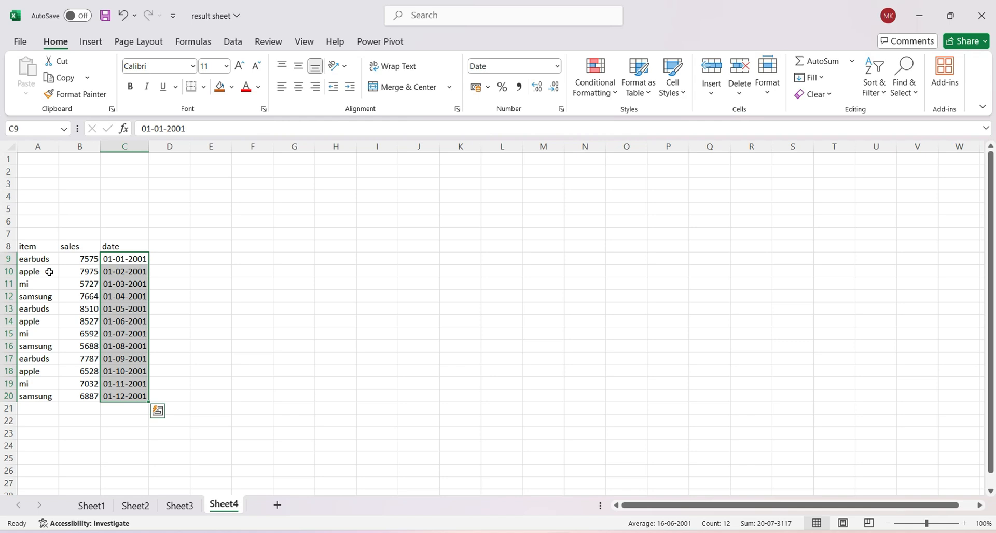
Clear the sales values in B15:B20.
drag(95, 331, 92, 391)
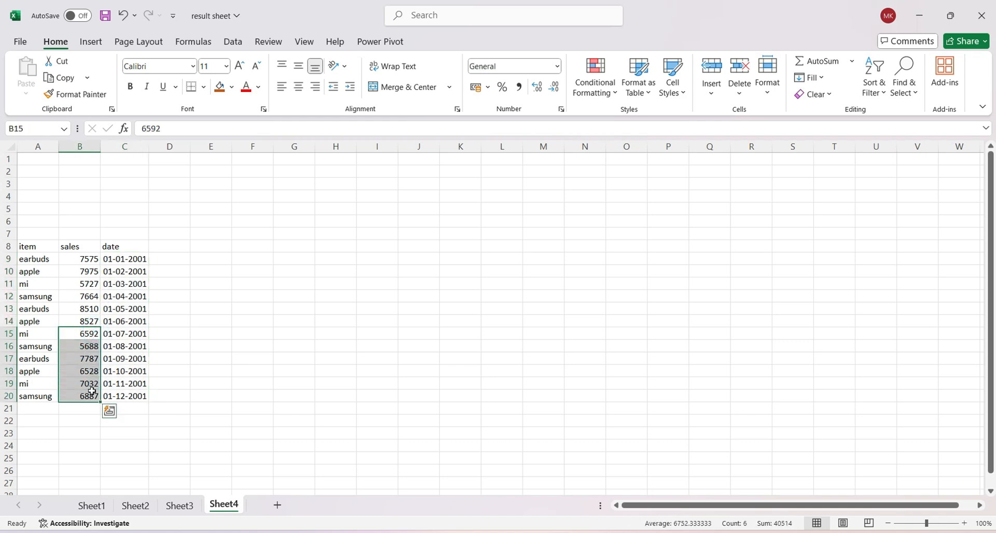
key(BackSpace)
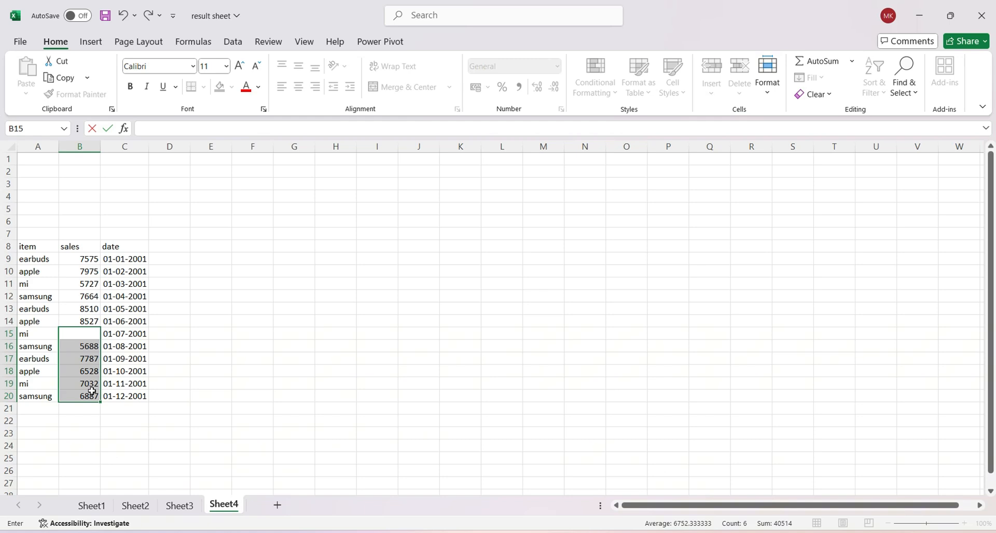
drag(82, 345, 80, 404)
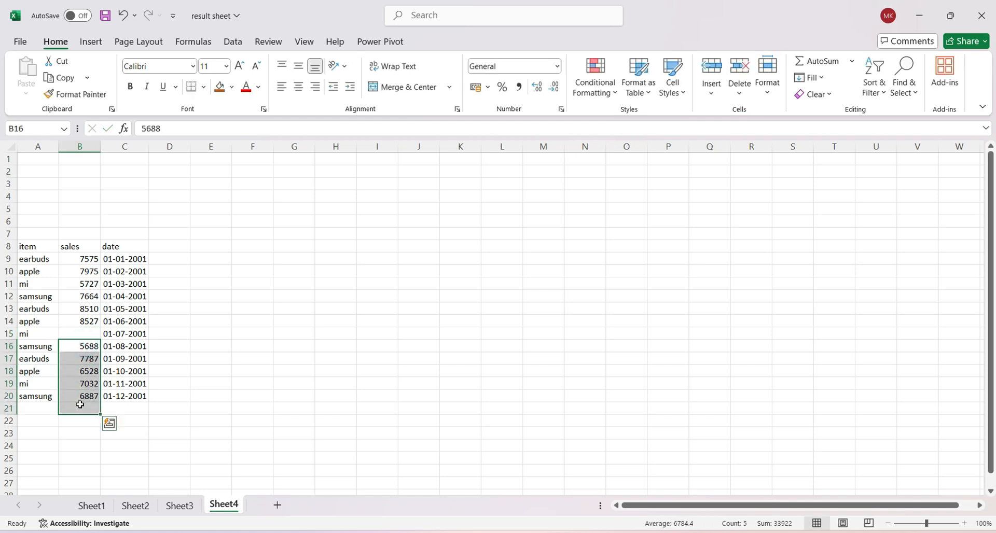
key(Delete)
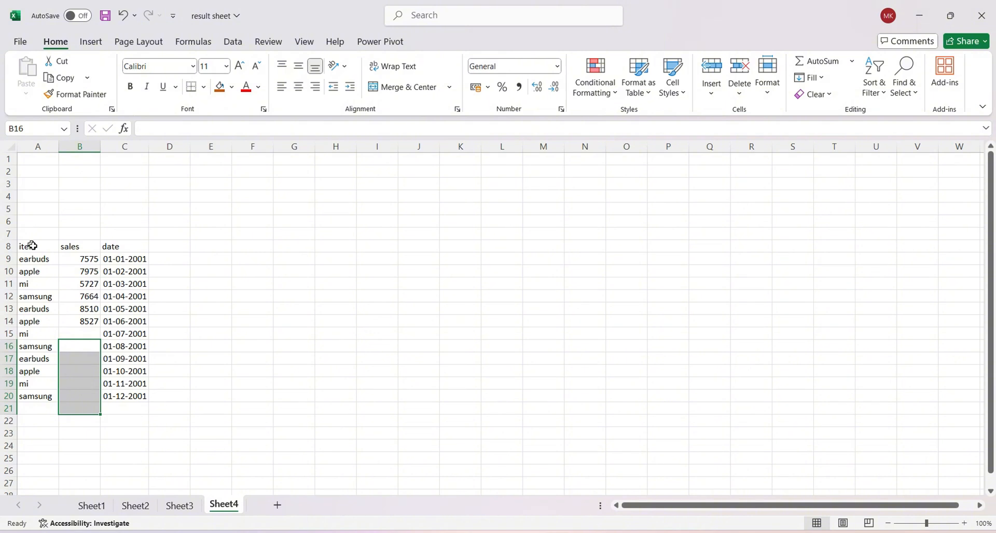
Preview a Forecast Sheet for the table A8:C20 as both a column and a line chart without creating it.
drag(29, 246, 120, 393)
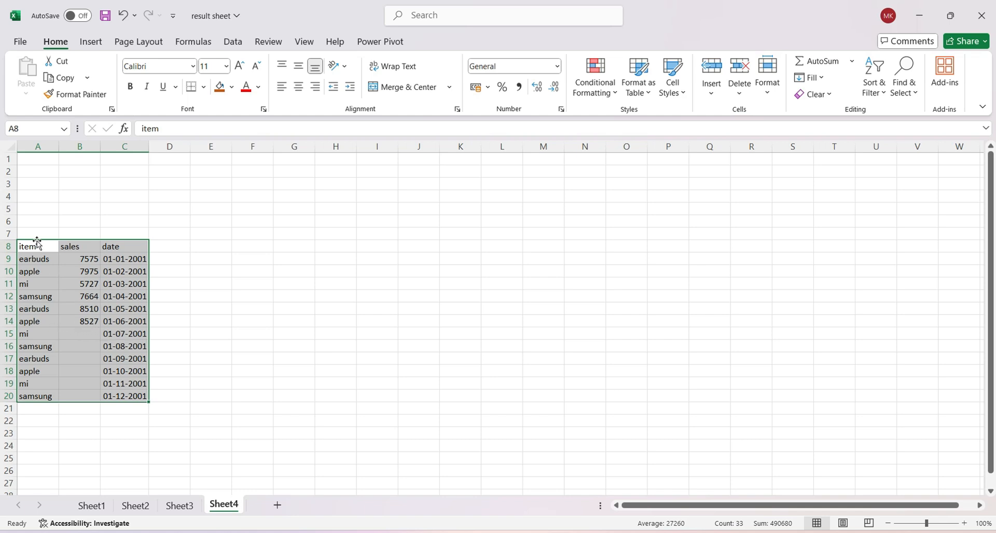
drag(37, 245, 111, 394)
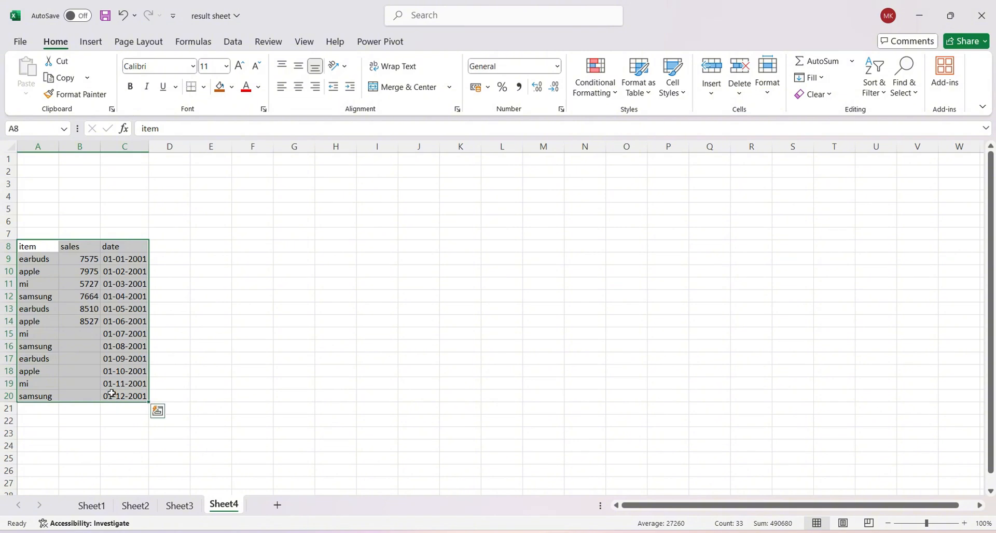
click(240, 40)
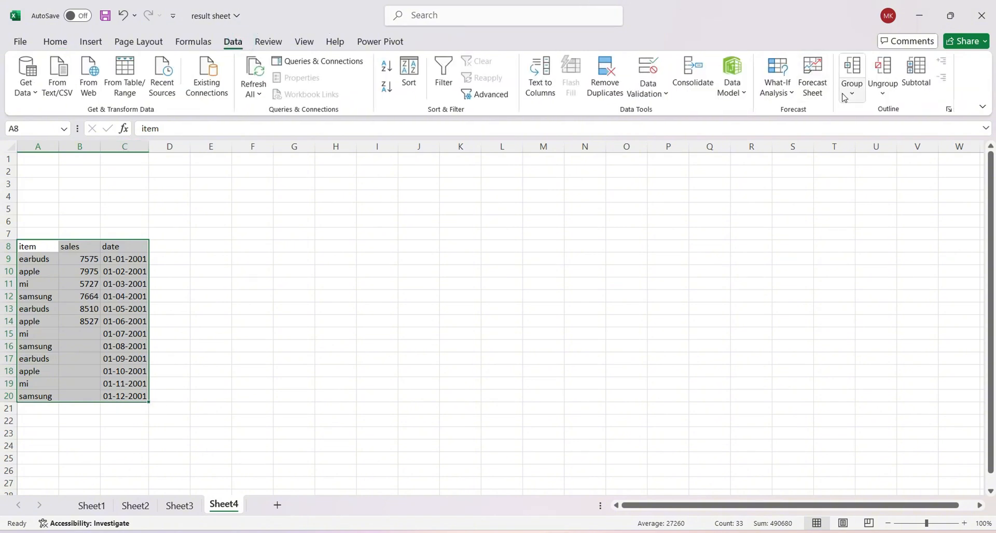
click(814, 77)
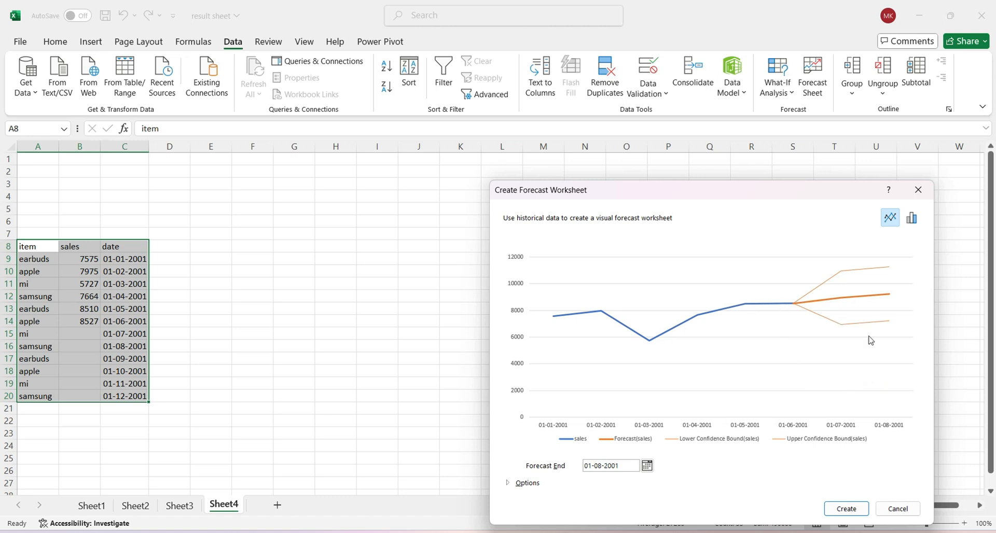
click(905, 220)
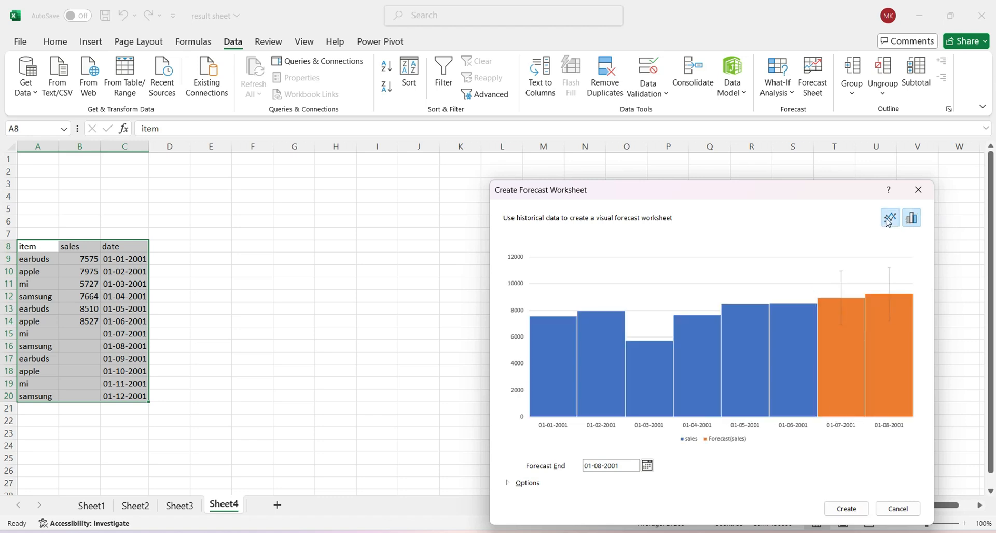
click(889, 219)
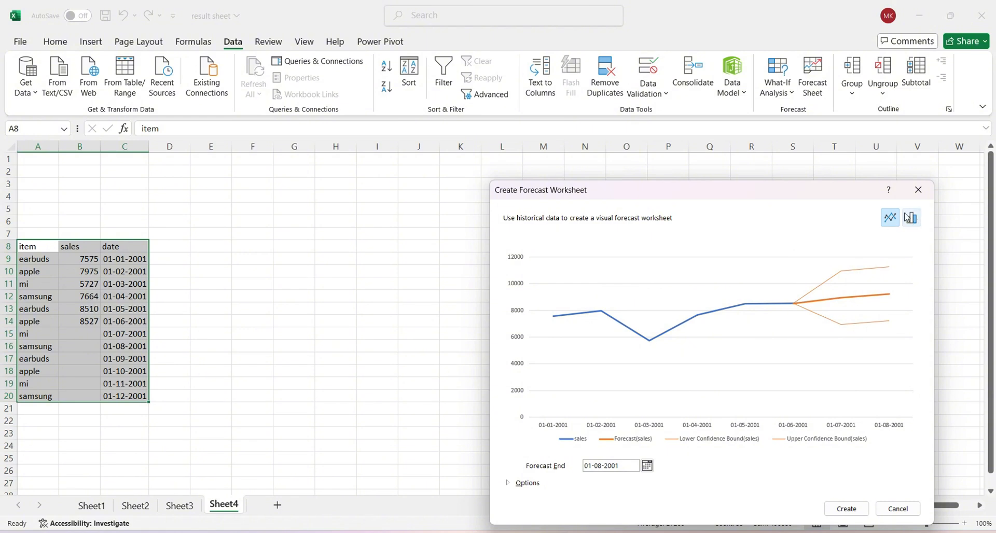
click(917, 190)
Clear the date heading and the dates from C8:C20.
click(176, 259)
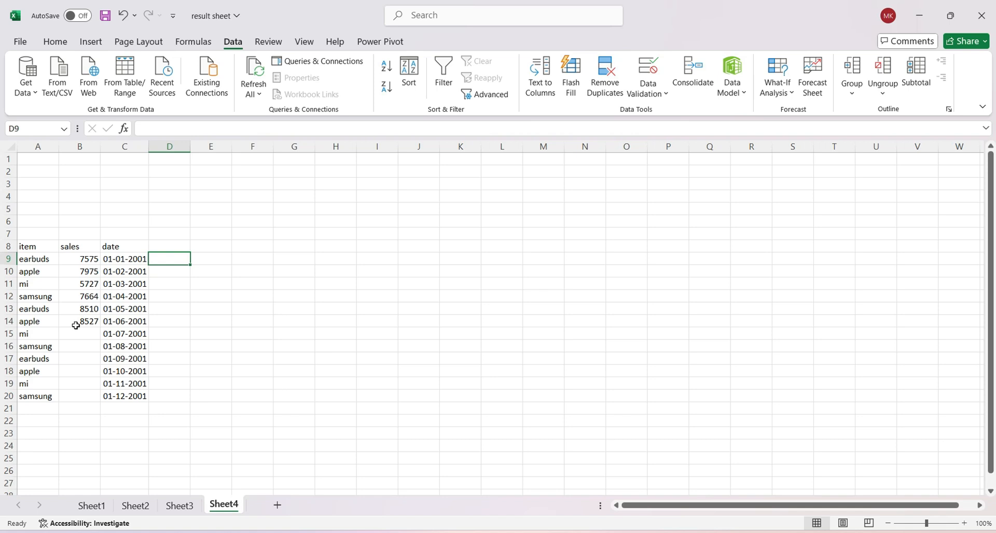
drag(119, 248, 128, 404)
key(Delete)
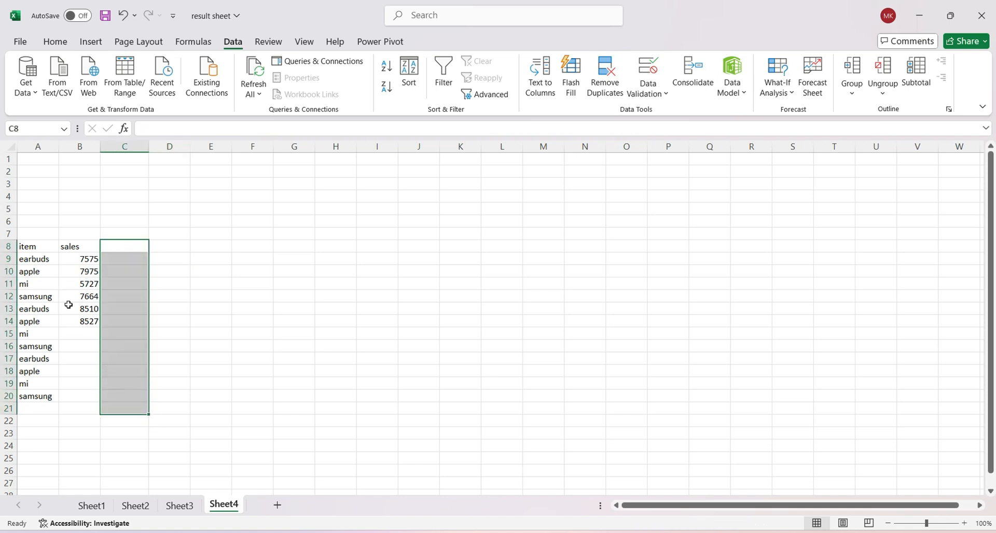
drag(58, 236, 83, 322)
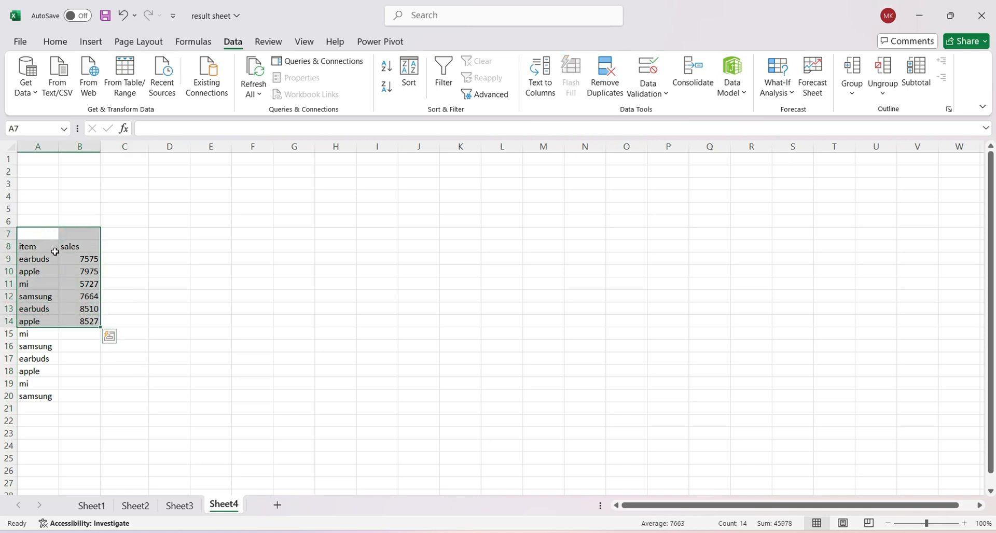
drag(49, 221, 83, 396)
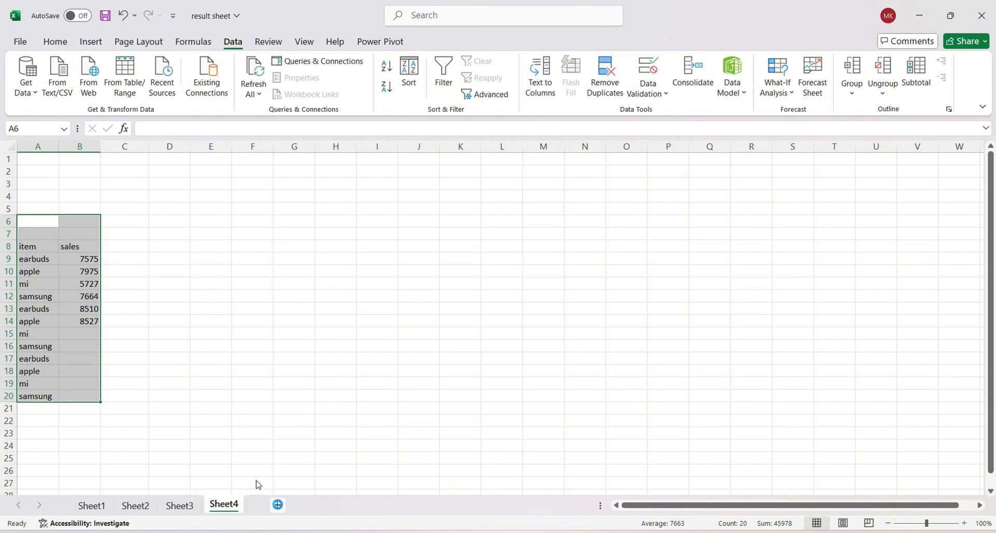
Add a new worksheet and enter bat in A10.
click(277, 505)
click(35, 269)
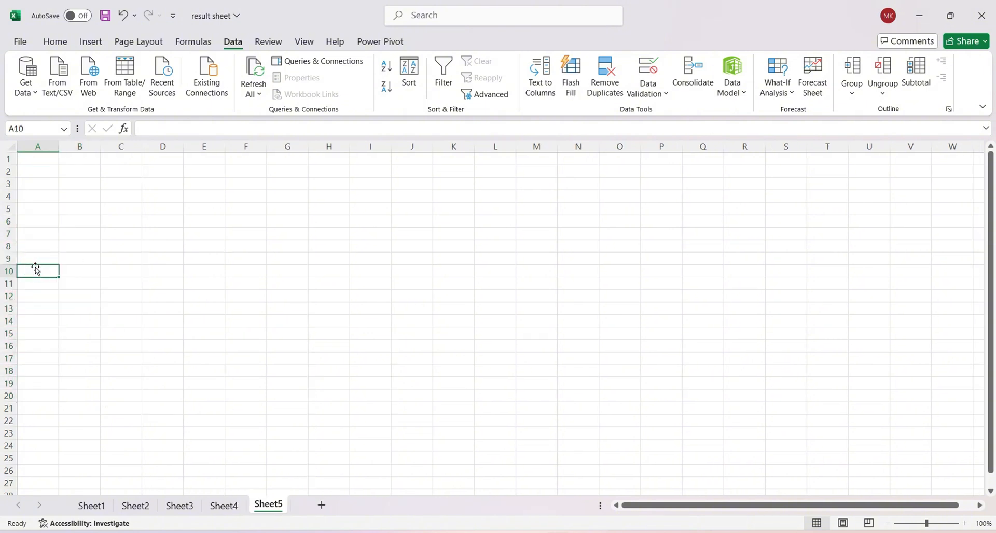
text(bat)
key(Return)
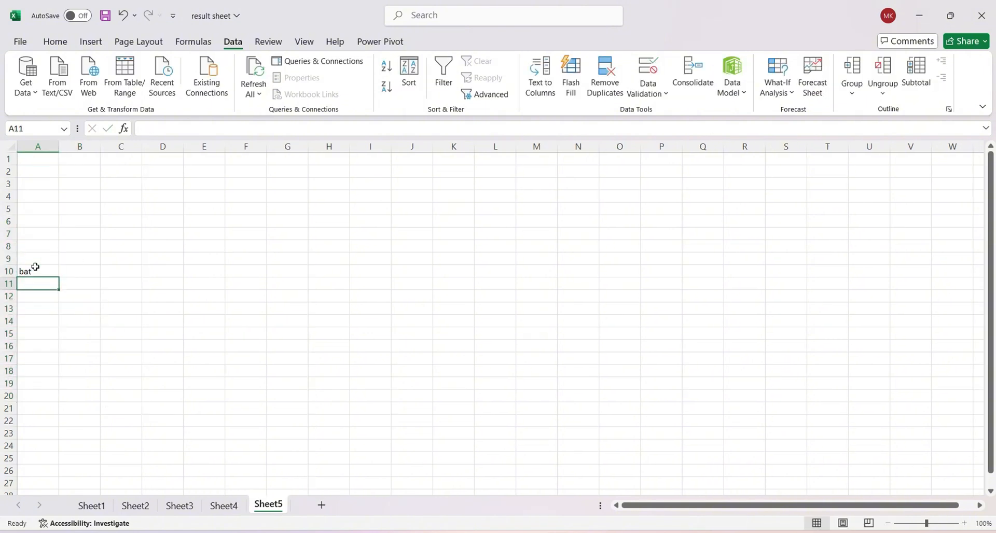
text(car)
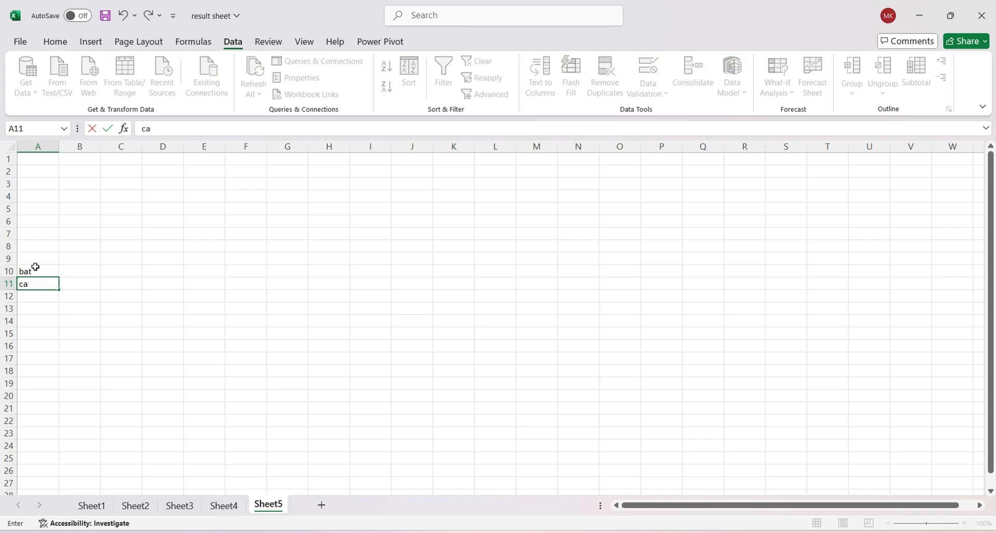
key(Return)
text(rat)
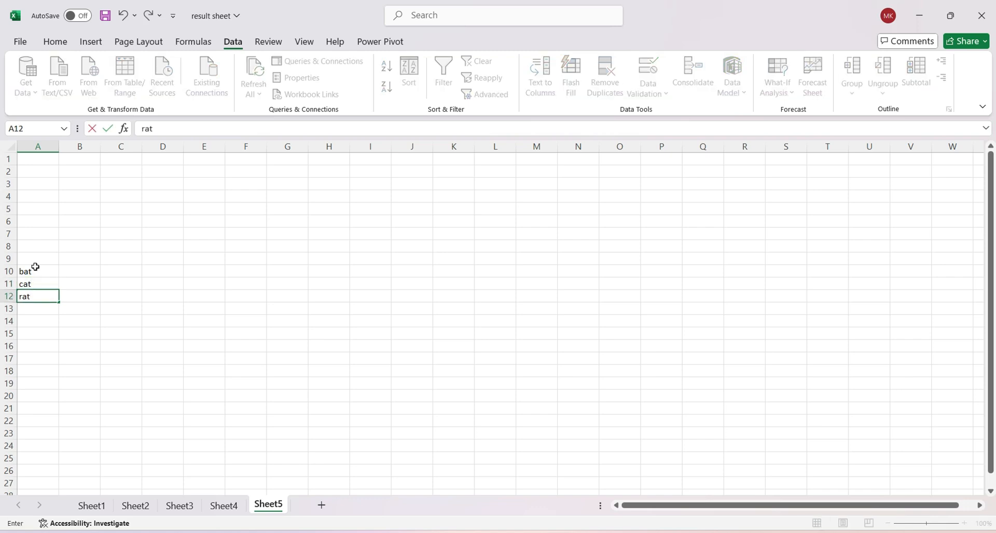
key(Return)
text(fan)
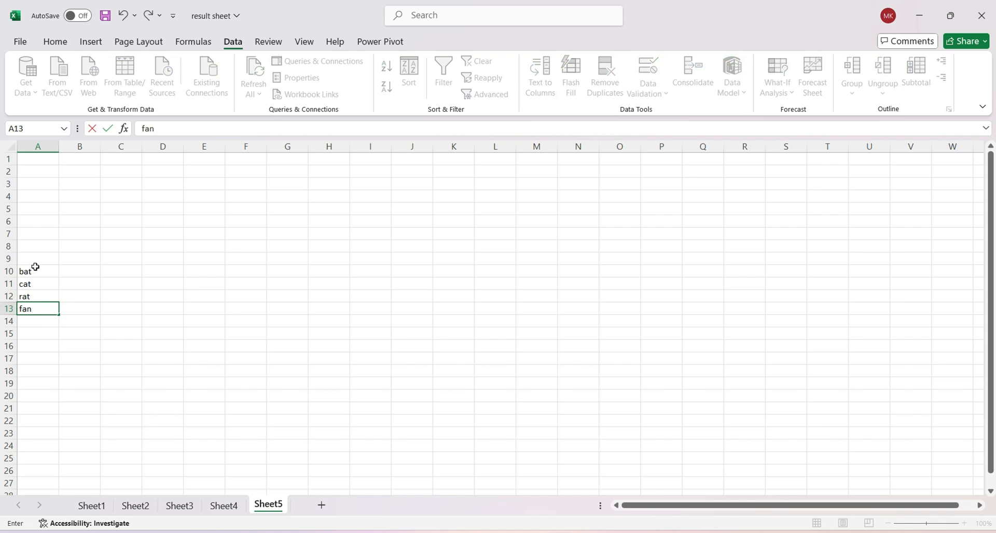
key(Return)
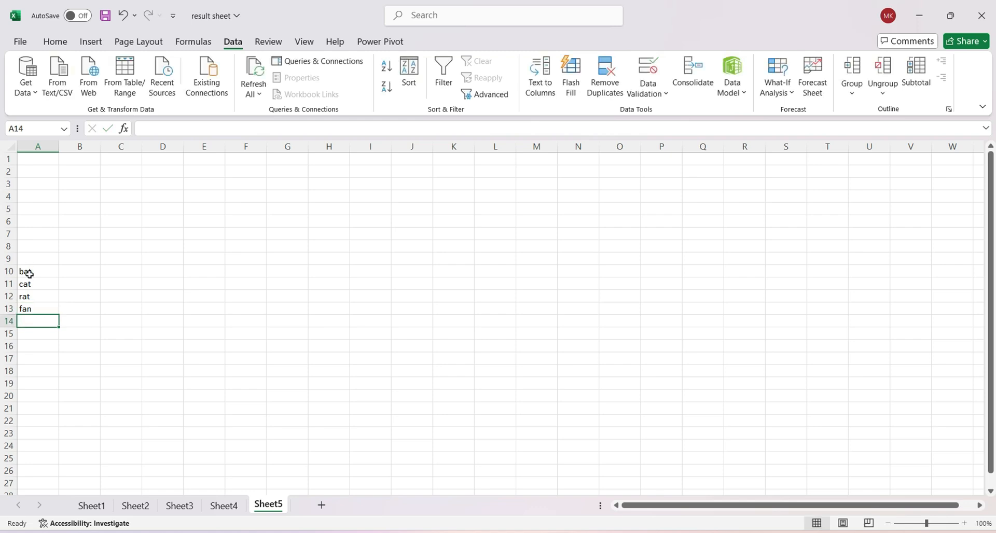
drag(38, 284, 40, 317)
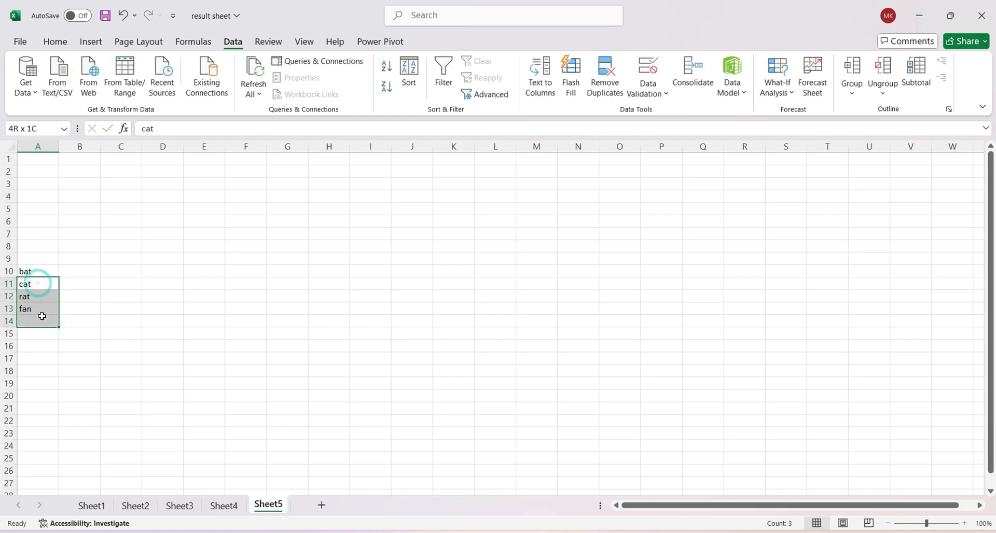
key(Delete)
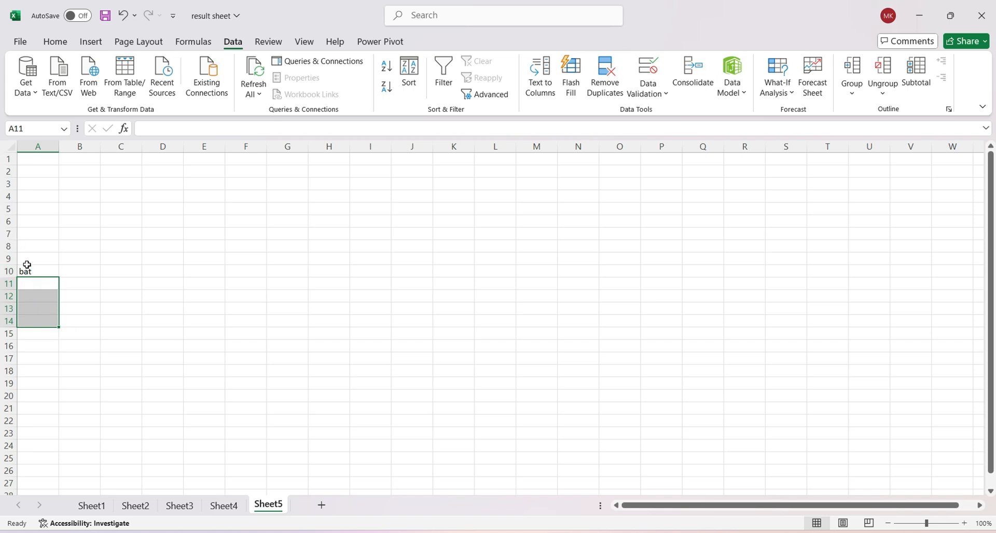
Fill bat from A10 down to A13.
drag(27, 270, 36, 309)
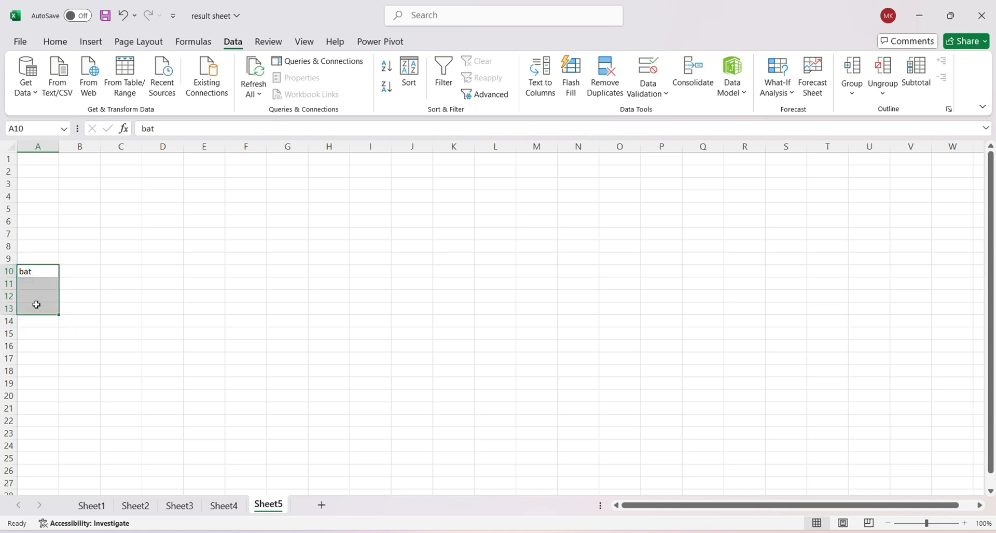
key(ctrl+d)
Enter rat in A15 and fill it down to A19.
click(31, 332)
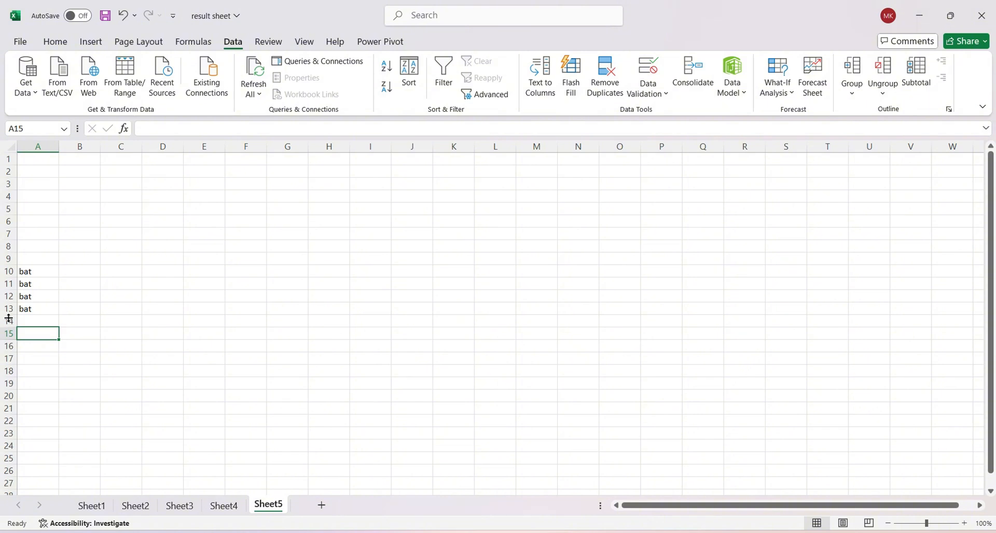
text(rat)
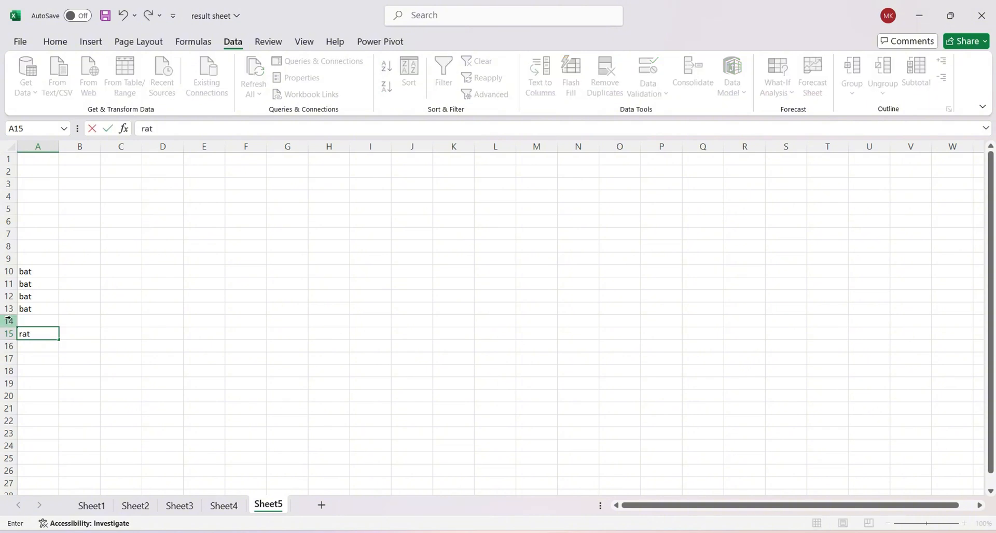
key(Return)
key(Up)
key(shift+Down)
key(shift+Down)
key(shift+Down)
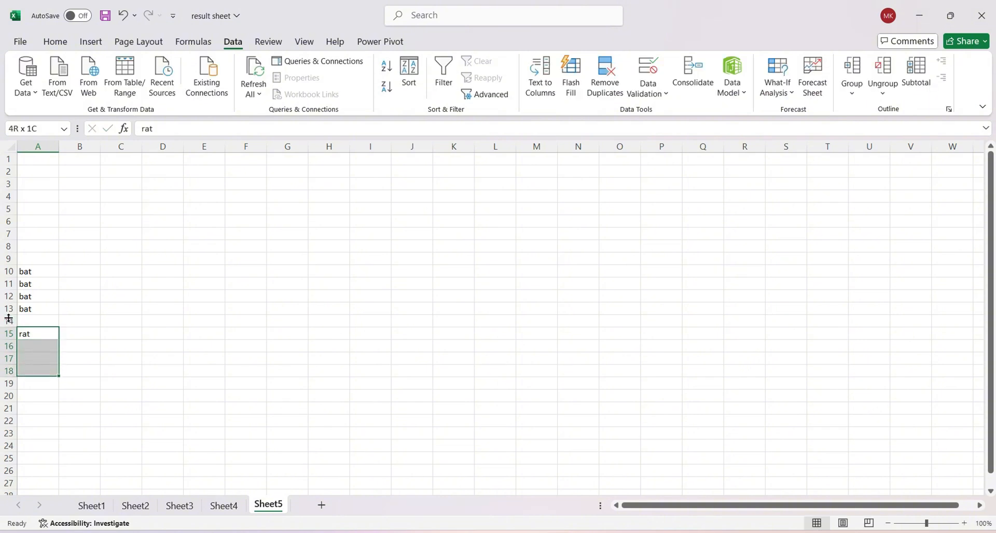
key(shift+Down)
key(ctrl+d)
Enter car in A22, leaving two blank rows below the rat block.
key(Right)
key(Down)
key(Down)
key(Down)
key(Down)
key(Down)
key(Down)
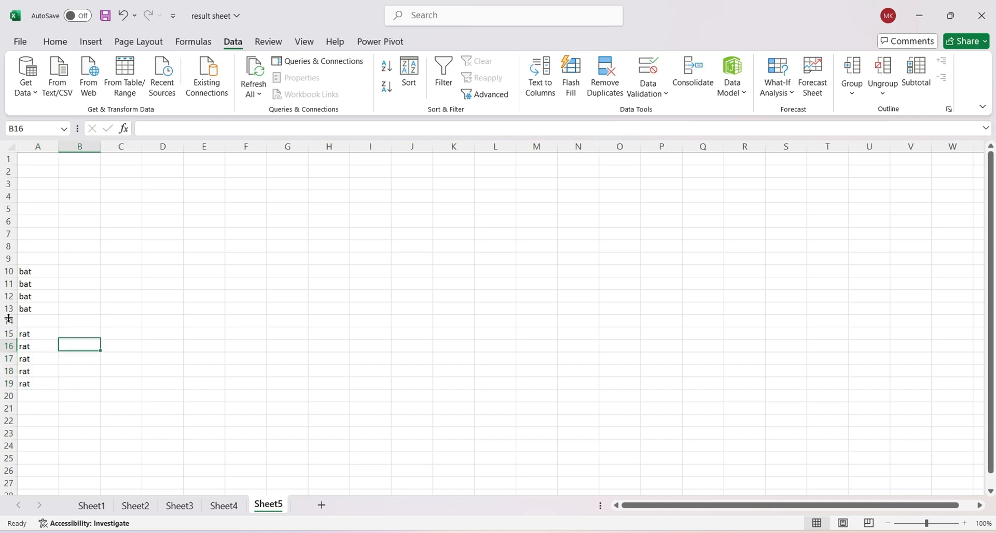
key(Down)
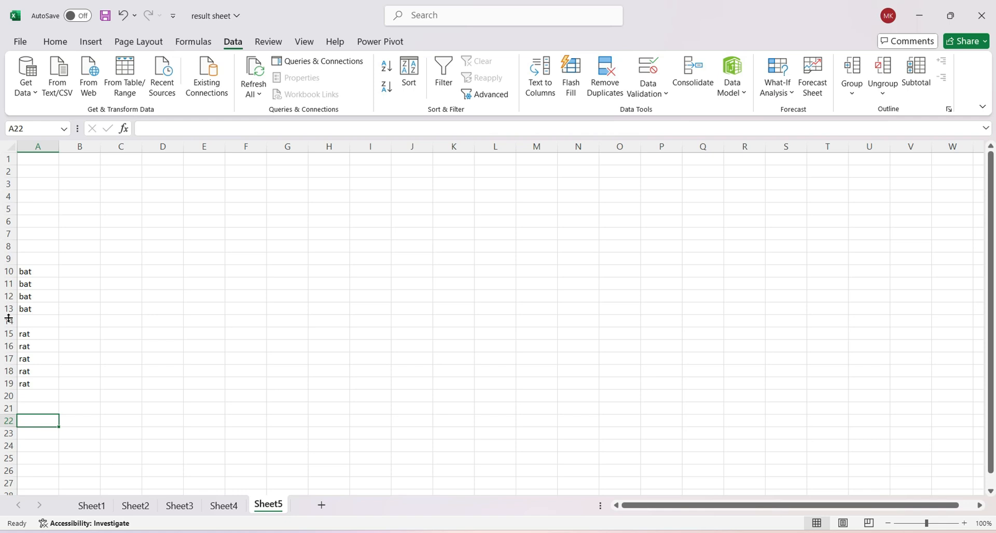
text(car)
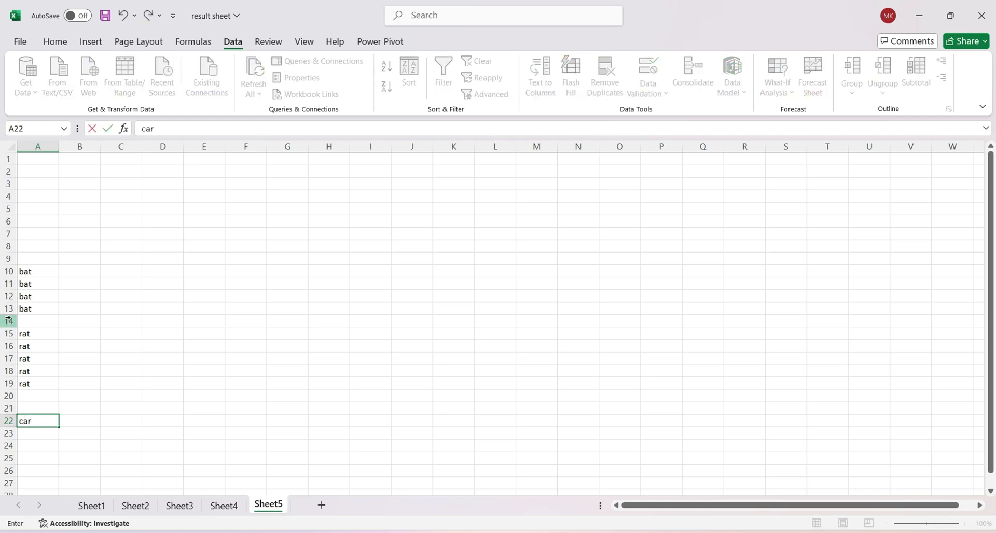
Fill car from A22 down to A26.
key(ctrl+Return)
key(shift+Down)
key(shift+Down)
key(shift+Down)
key(shift+Down)
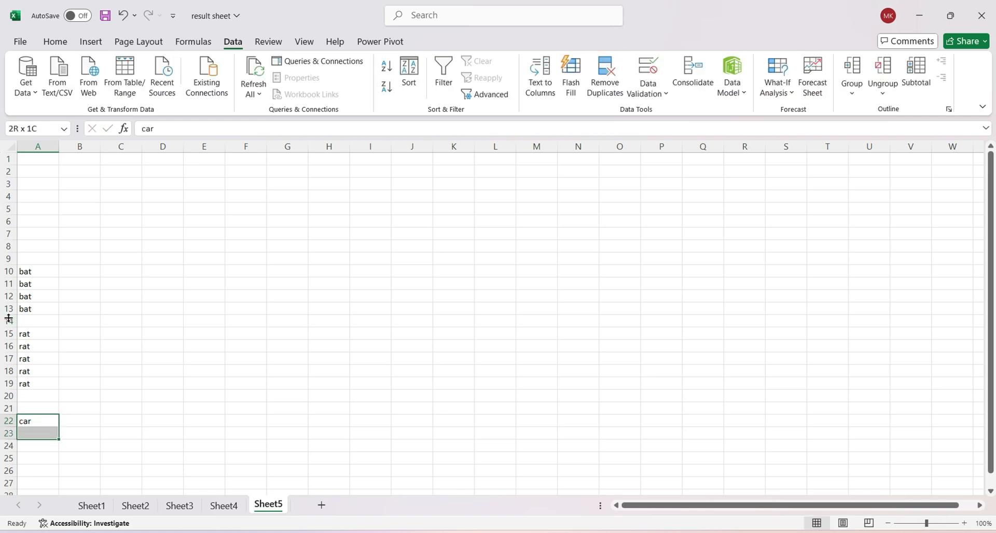
key(ctrl+d)
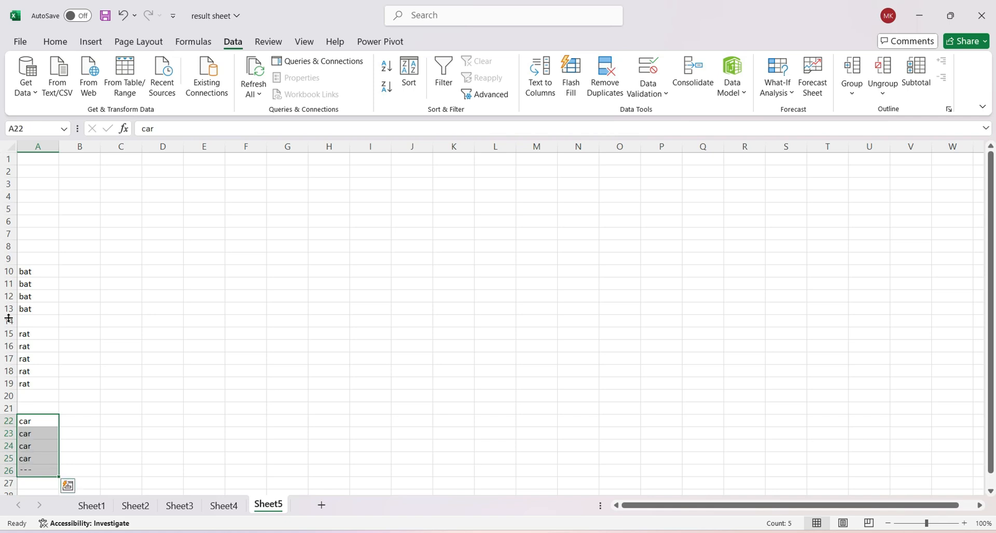
Group the bat cells A10:A13 by rows.
drag(36, 272, 46, 310)
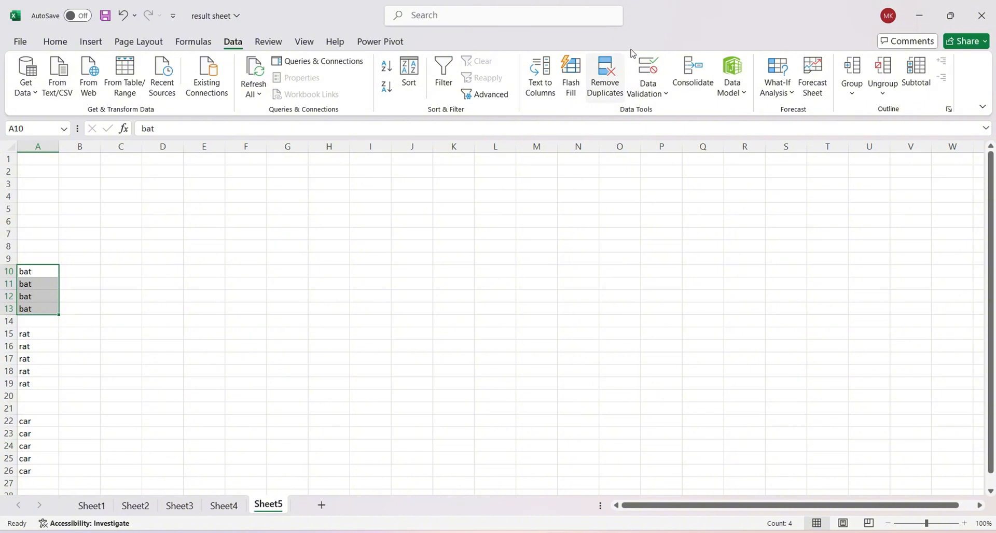
click(853, 66)
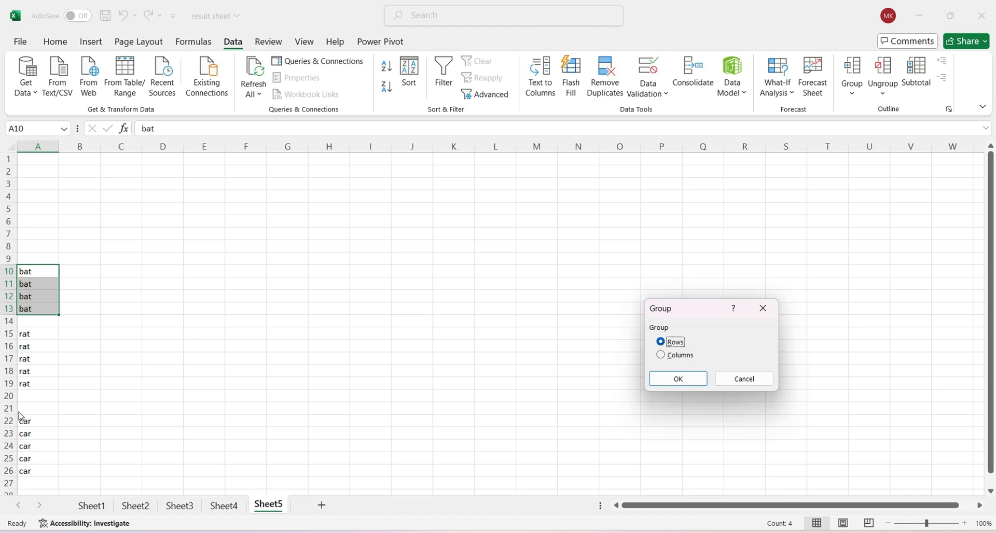
click(669, 382)
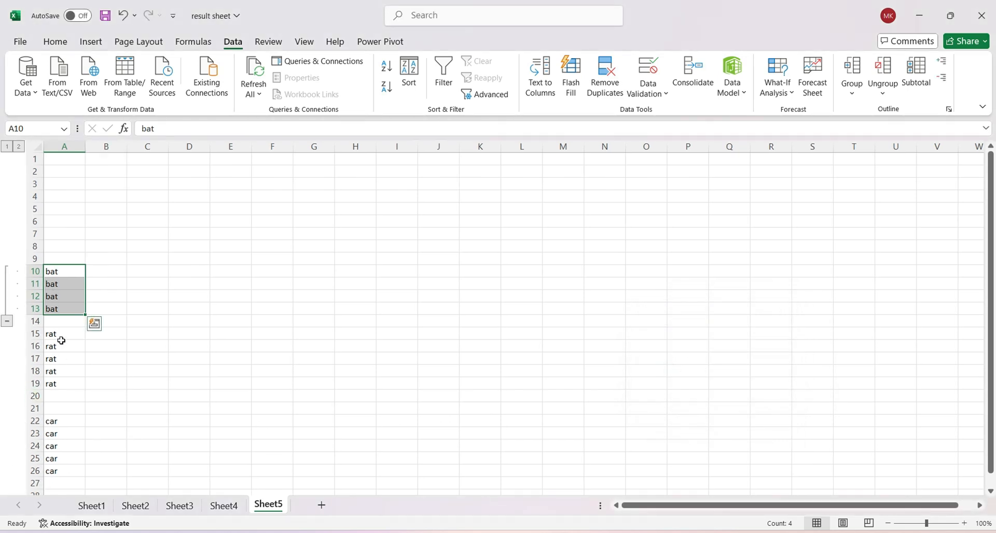
Group the rat cells A15:A19 by rows.
click(61, 337)
drag(63, 352, 60, 384)
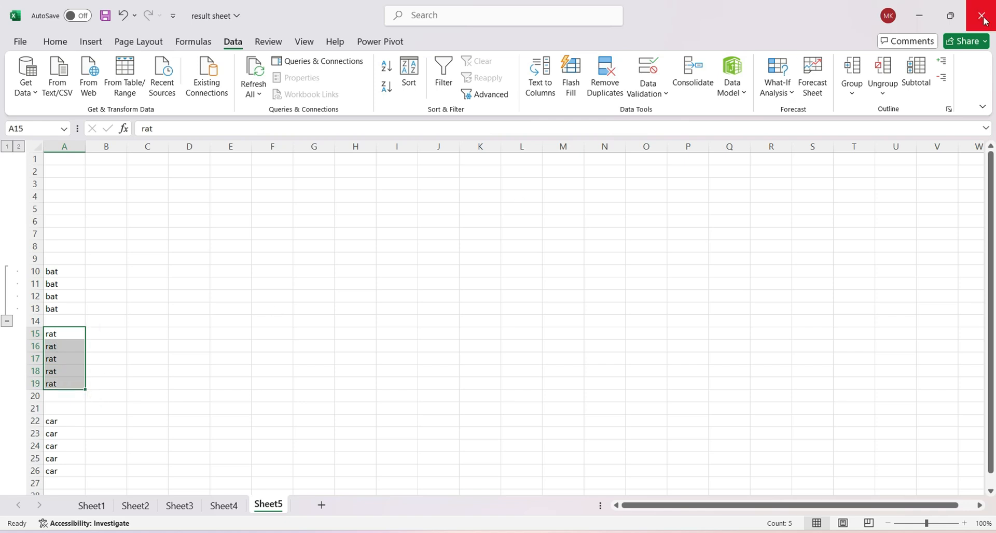
click(852, 78)
click(689, 379)
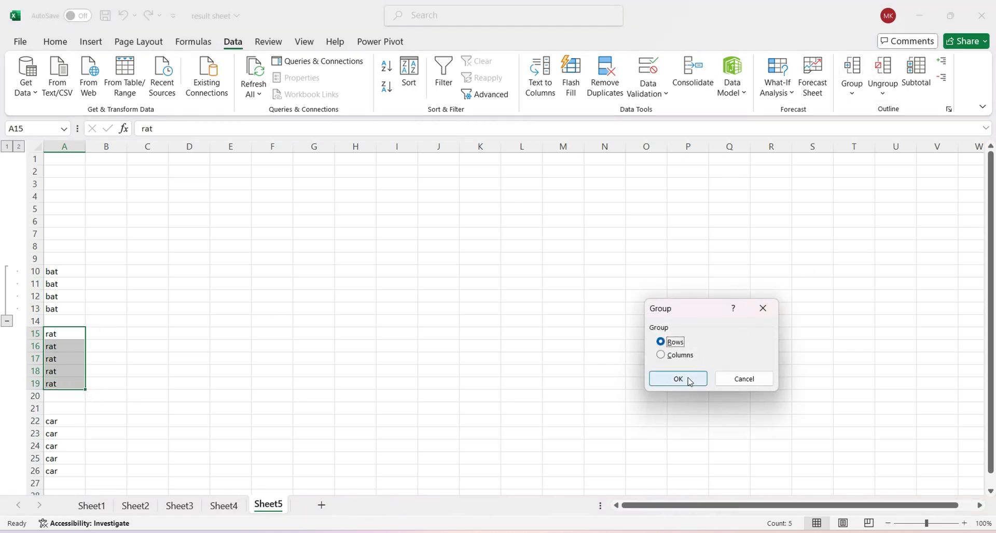
Group the car cells A22:A26 by rows.
drag(61, 421, 67, 464)
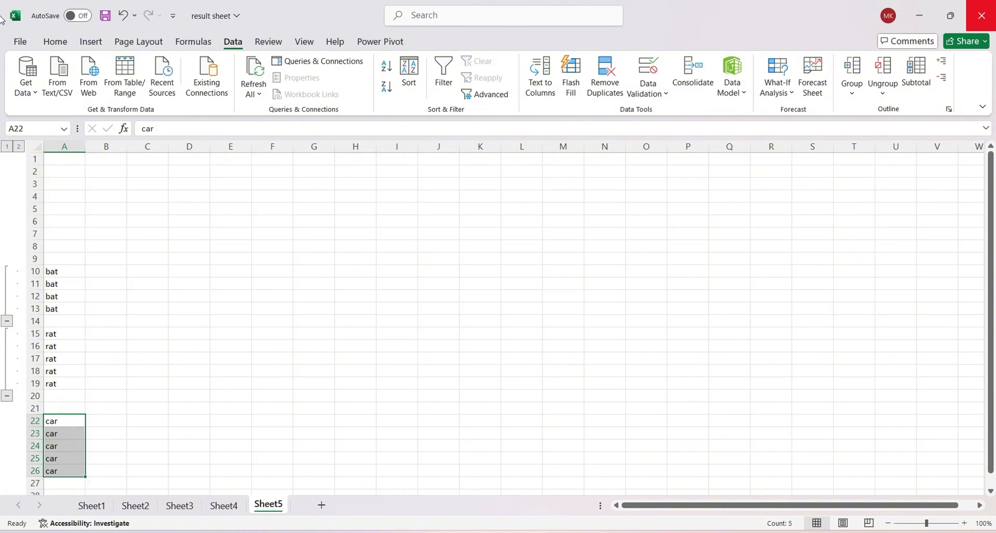
click(852, 78)
click(680, 378)
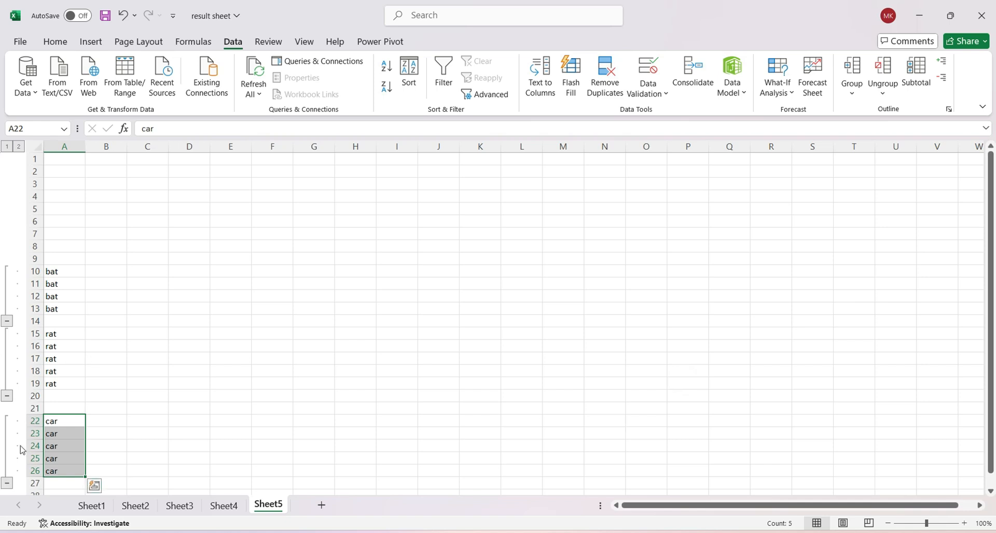
Collapse the car, rat and bat row groups.
click(9, 484)
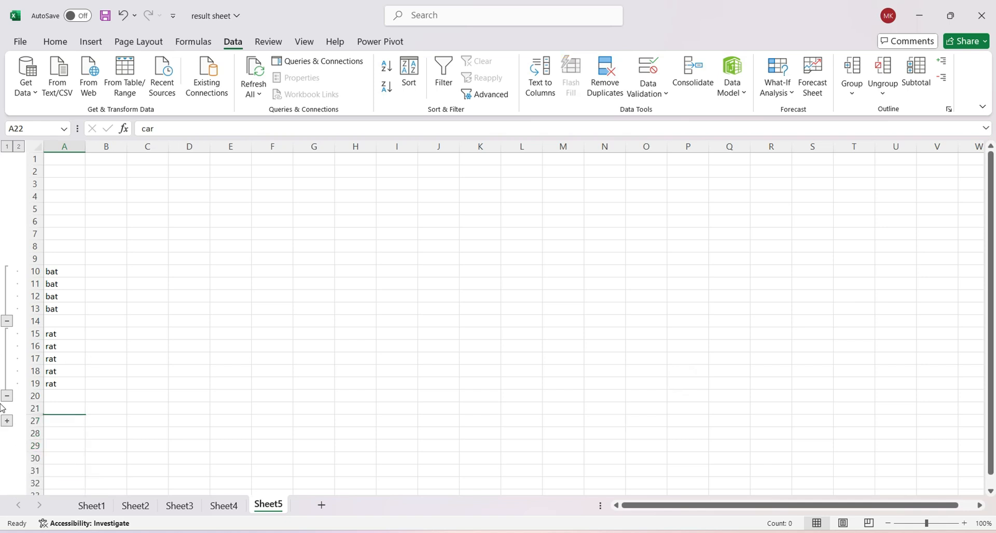
click(8, 397)
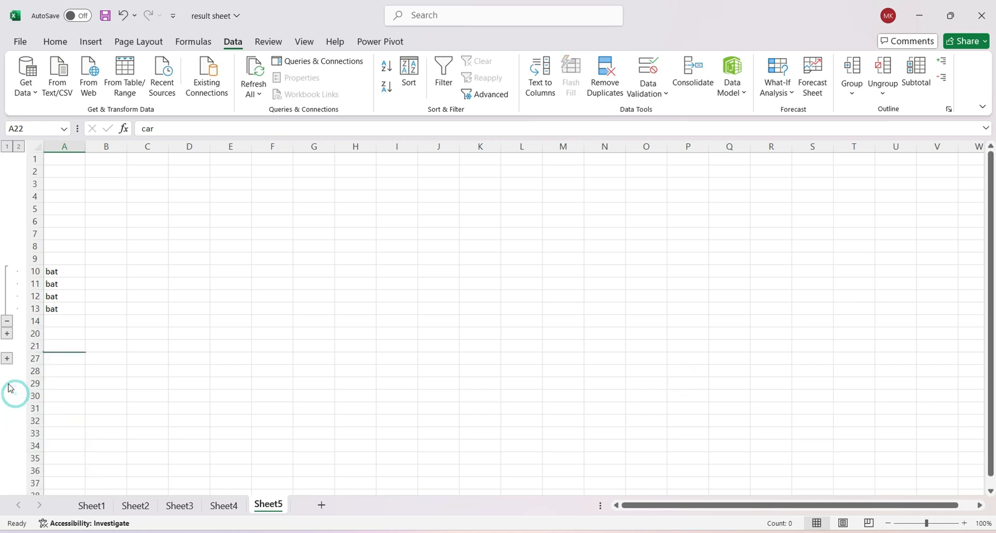
click(8, 322)
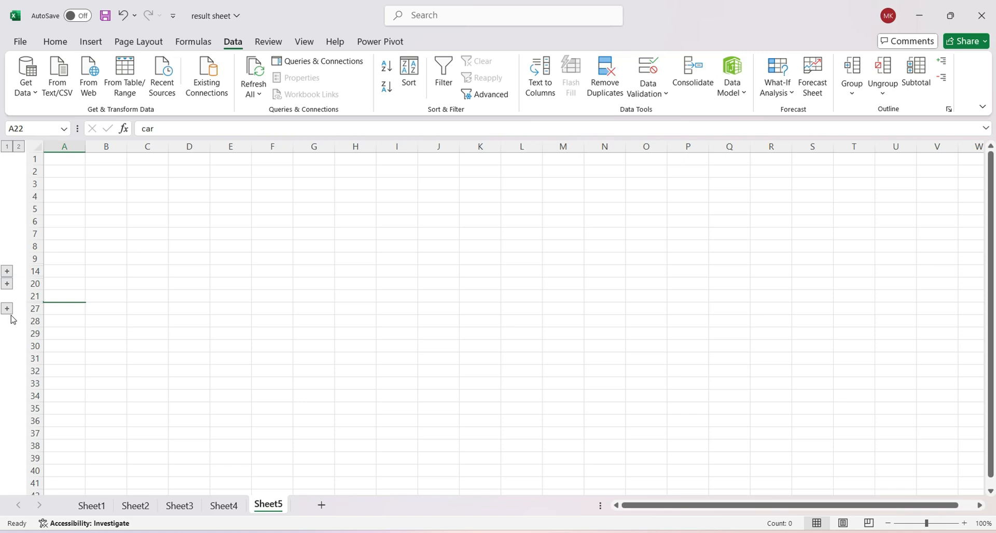
Expand the bat, rat and car row groups, and collapse and re-expand the car group once more.
click(7, 270)
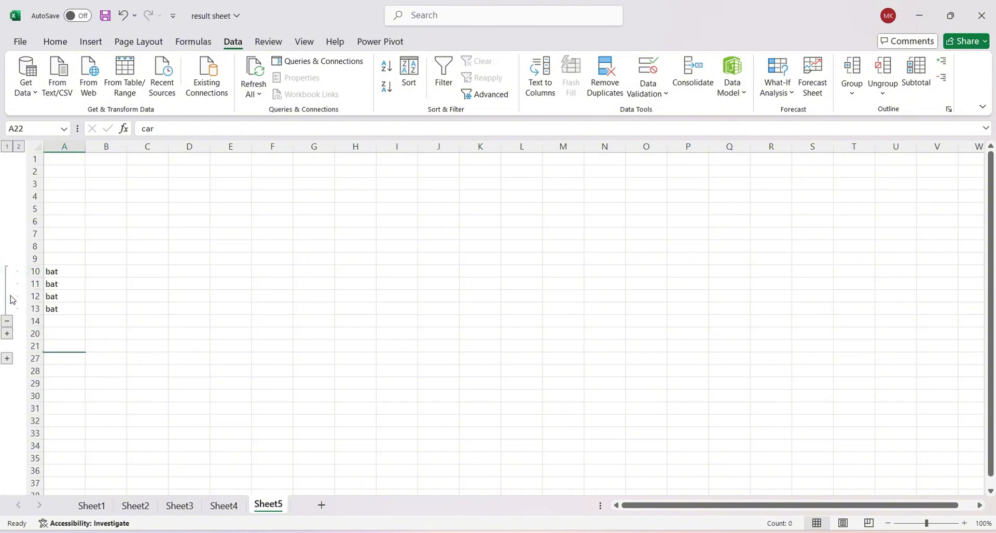
click(7, 334)
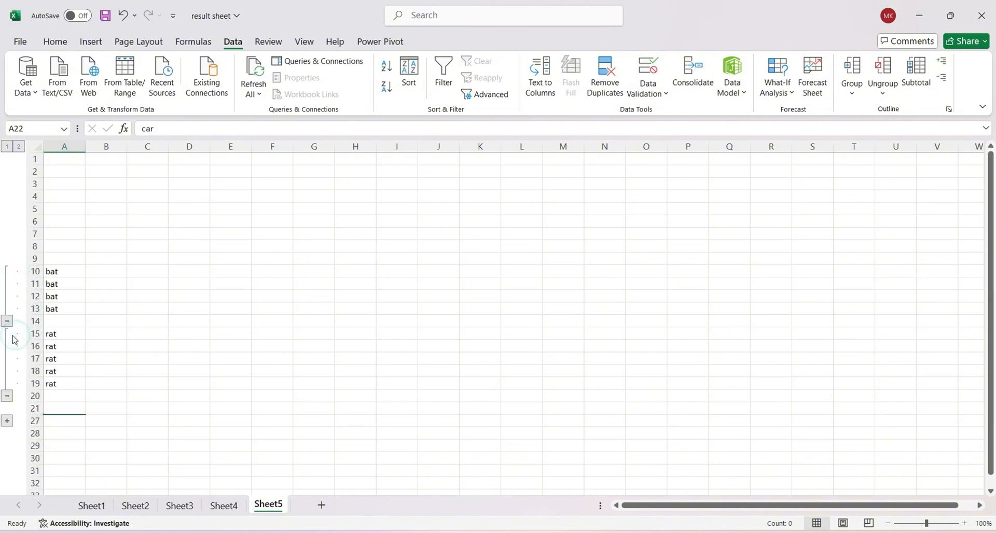
click(9, 421)
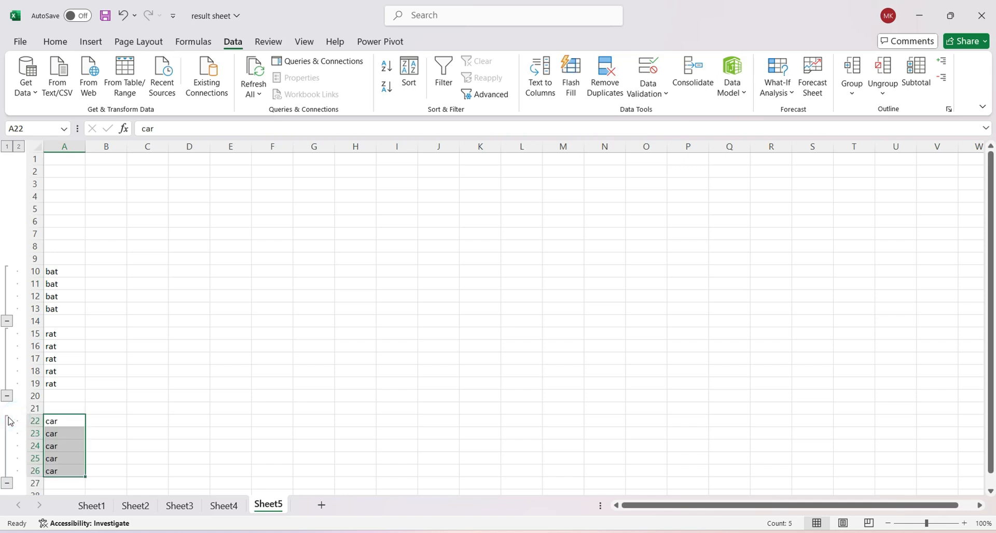
click(6, 485)
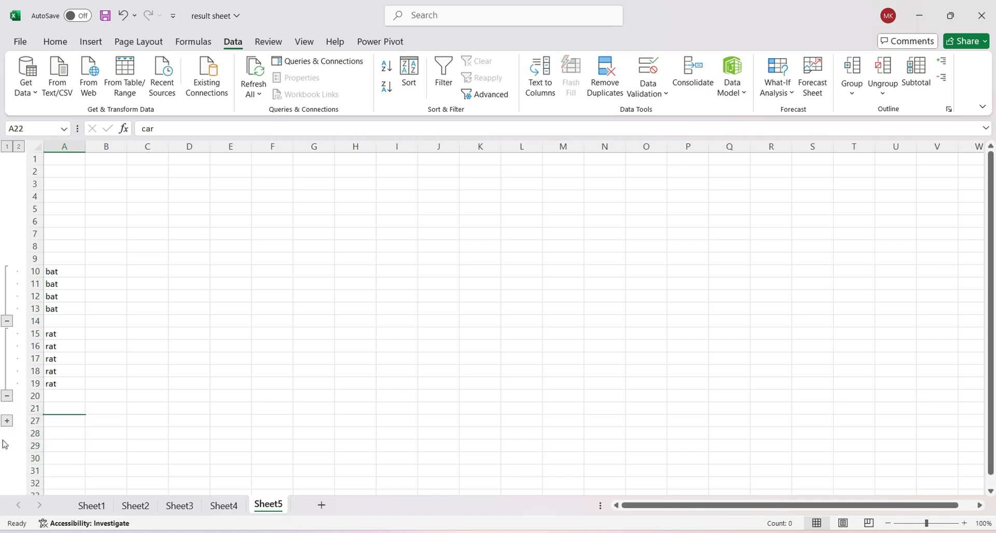
click(7, 421)
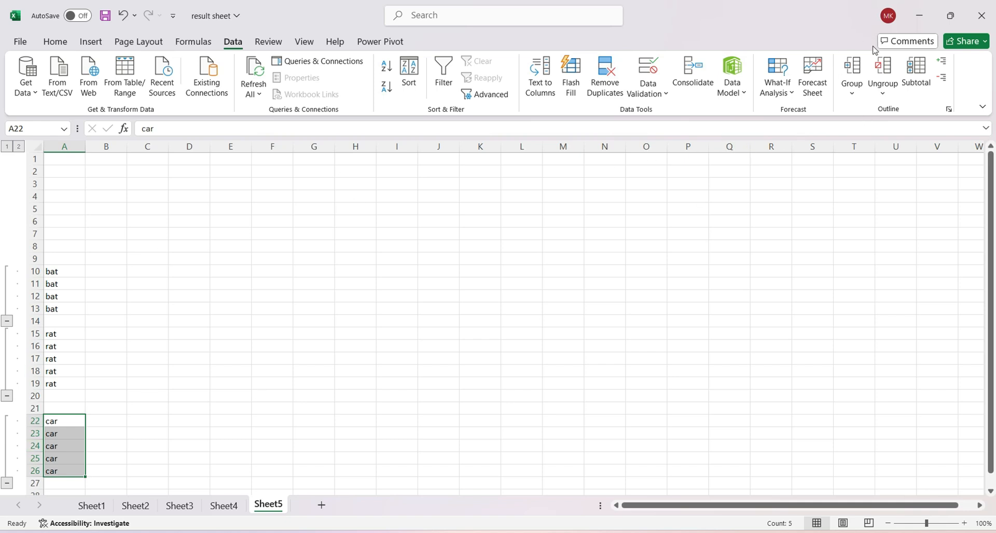
Ungroup the car rows 22 to 26.
click(883, 67)
click(669, 377)
Enter 565, 45654, 54, 524 and 46 beside the car entries in B22:B26.
click(102, 420)
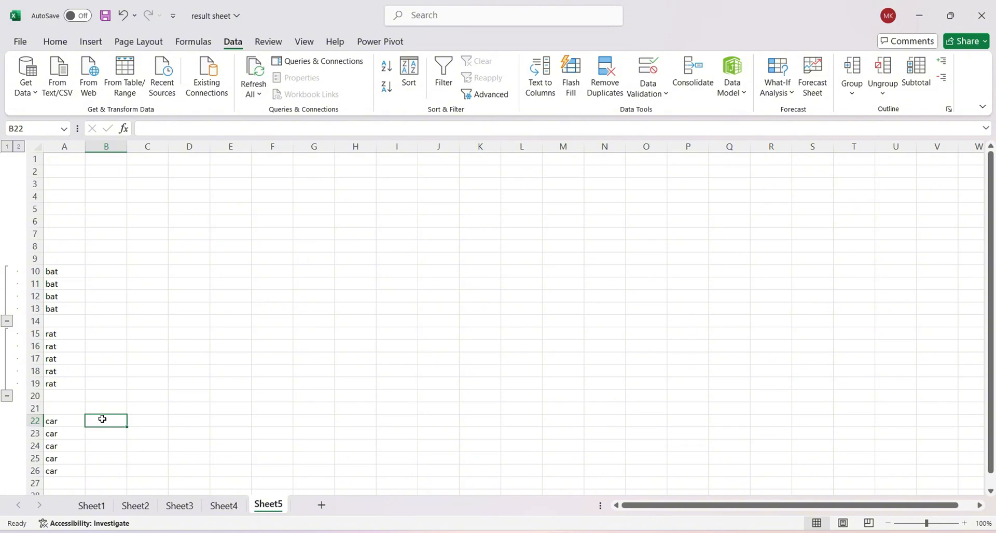
text(565)
key(Return)
text(45654)
key(Return)
text(54)
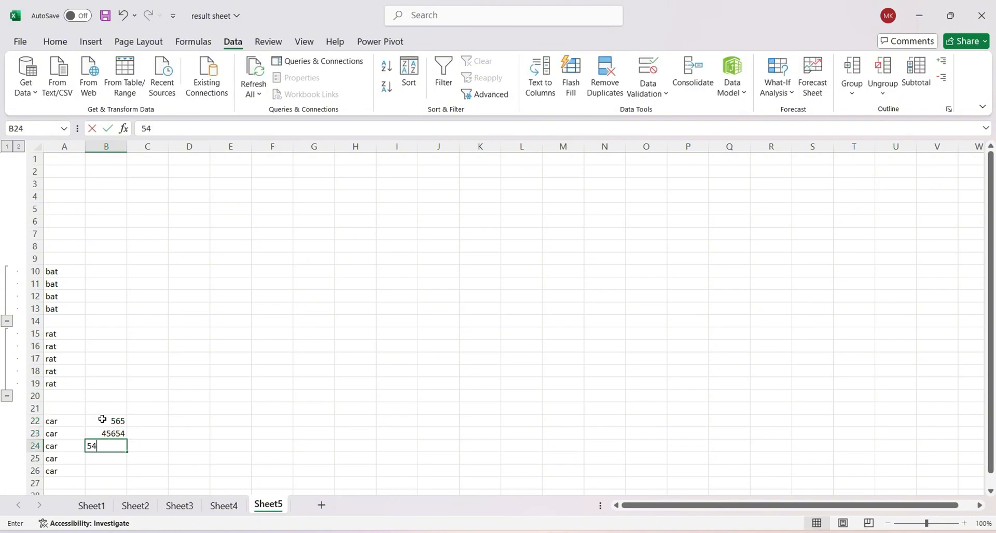
key(Return)
text(524)
key(Return)
text(46)
key(Return)
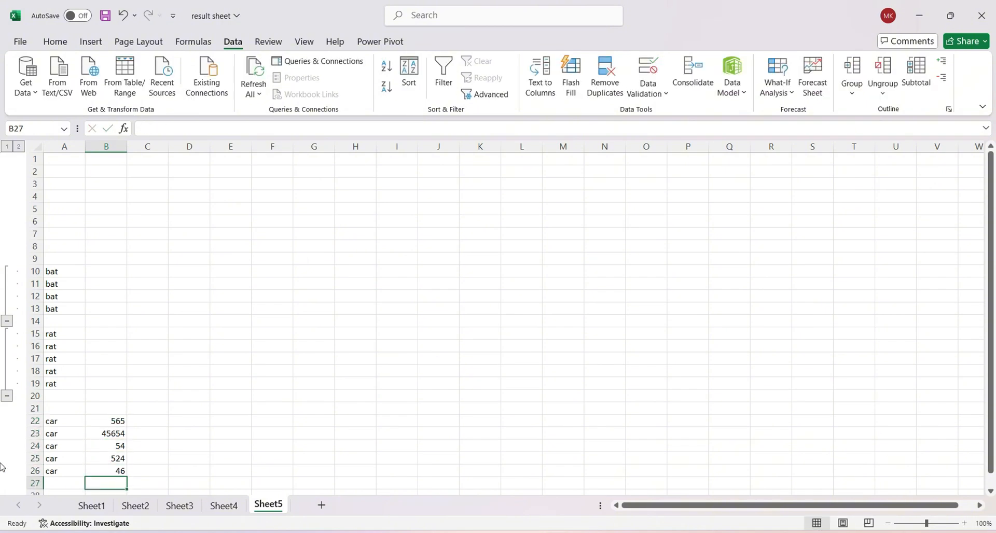
drag(66, 421, 112, 470)
click(918, 73)
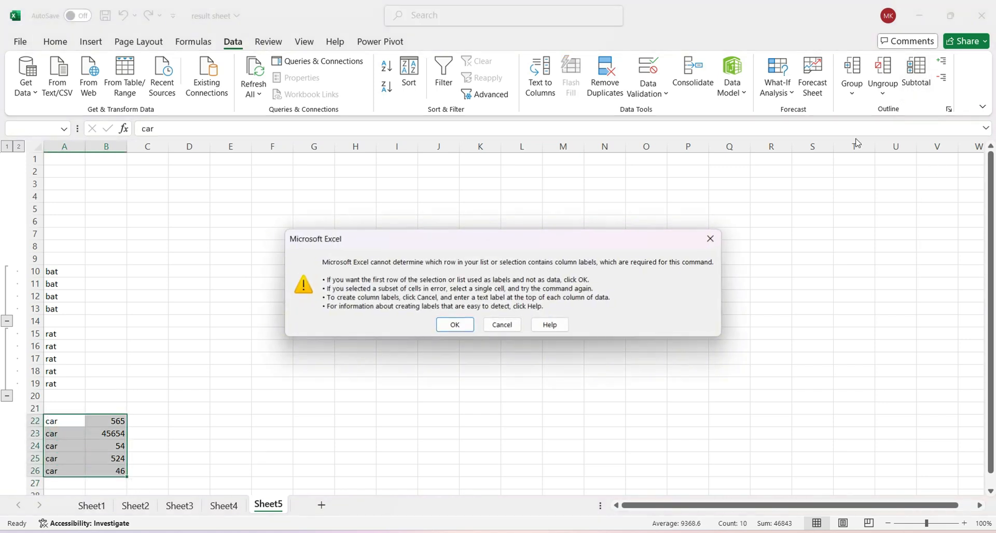
click(464, 326)
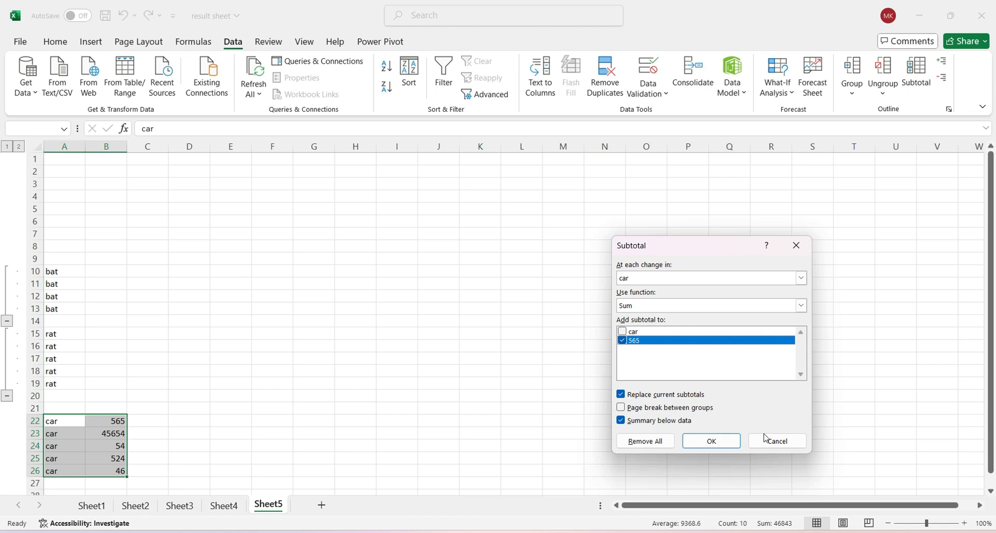
click(769, 441)
Group the car data in A22:B26 by rows.
click(852, 75)
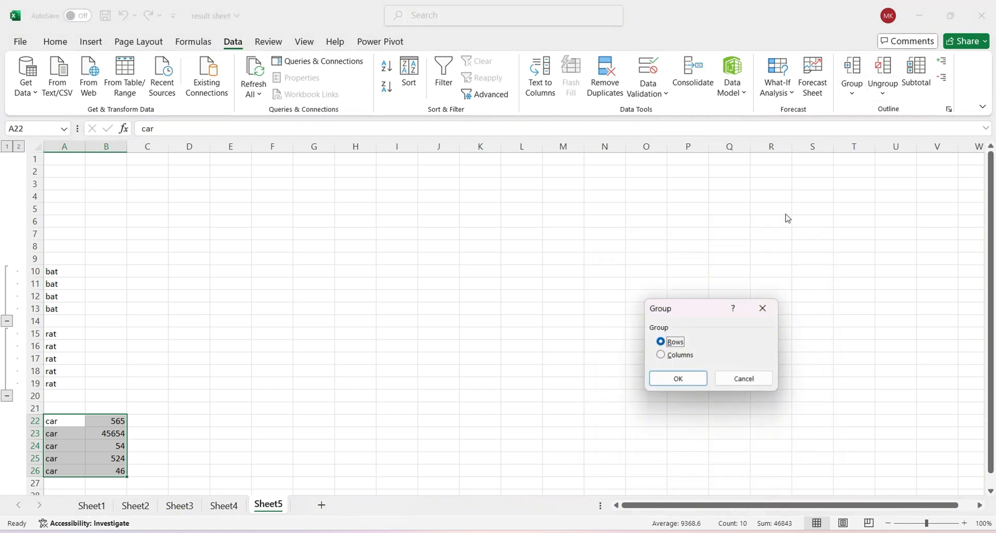
click(701, 379)
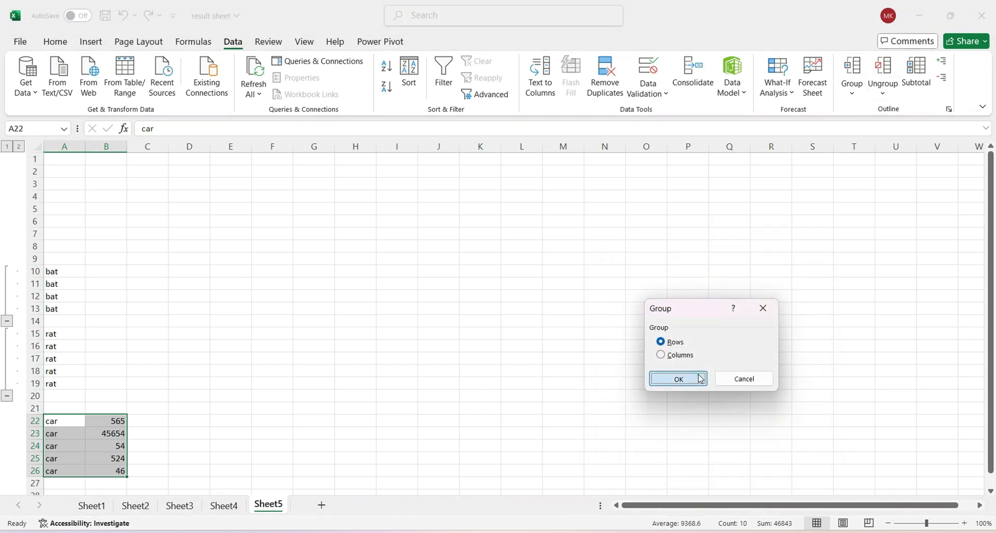
Add Sum subtotals for the 565 column at each change in car, using the first selected row as labels, and inspect the total's formula.
click(917, 82)
click(456, 320)
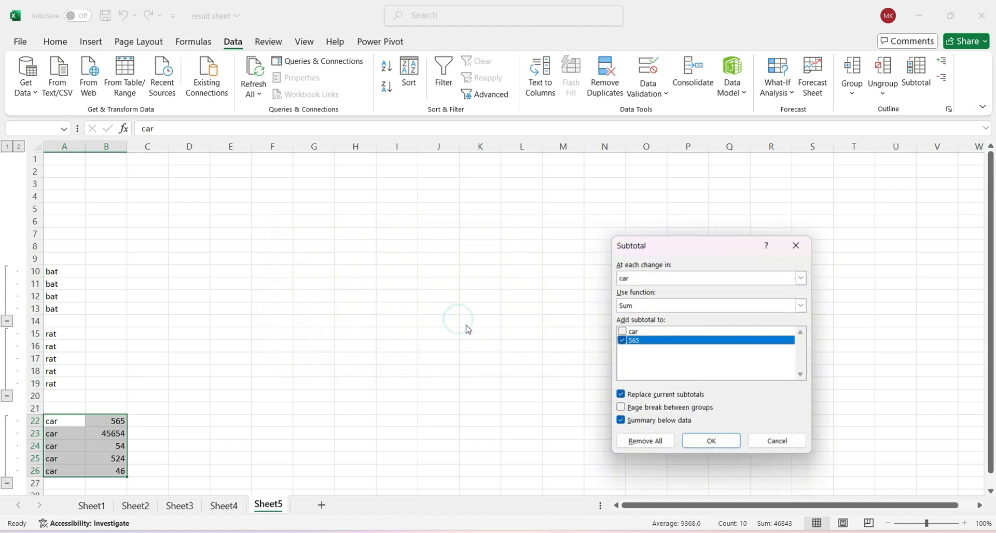
click(709, 441)
click(241, 435)
scroll(241, 435, down, 2)
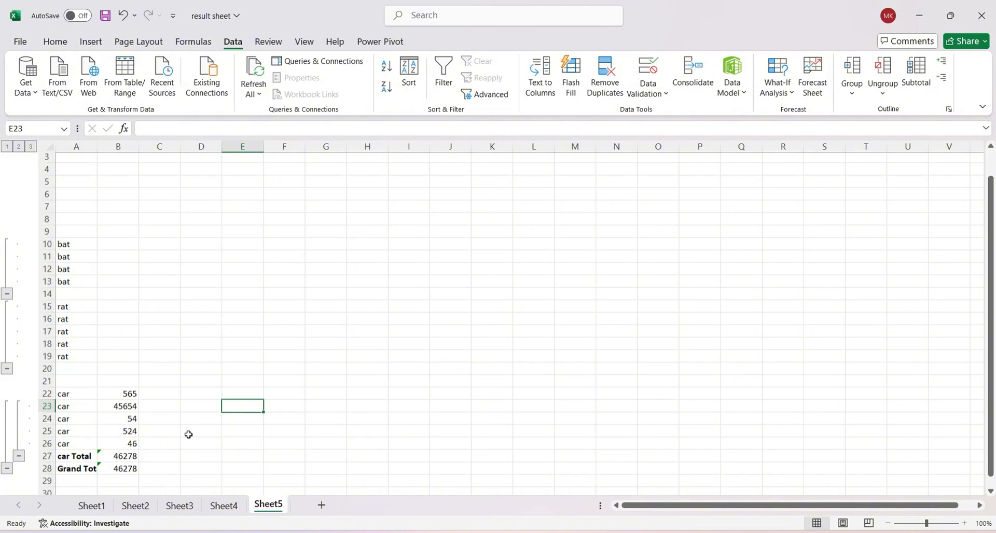
click(106, 419)
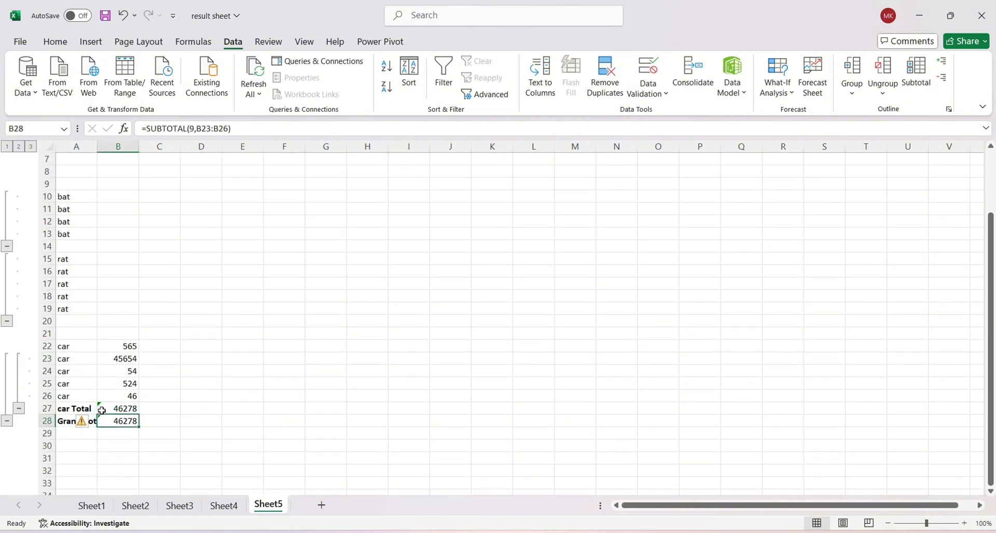